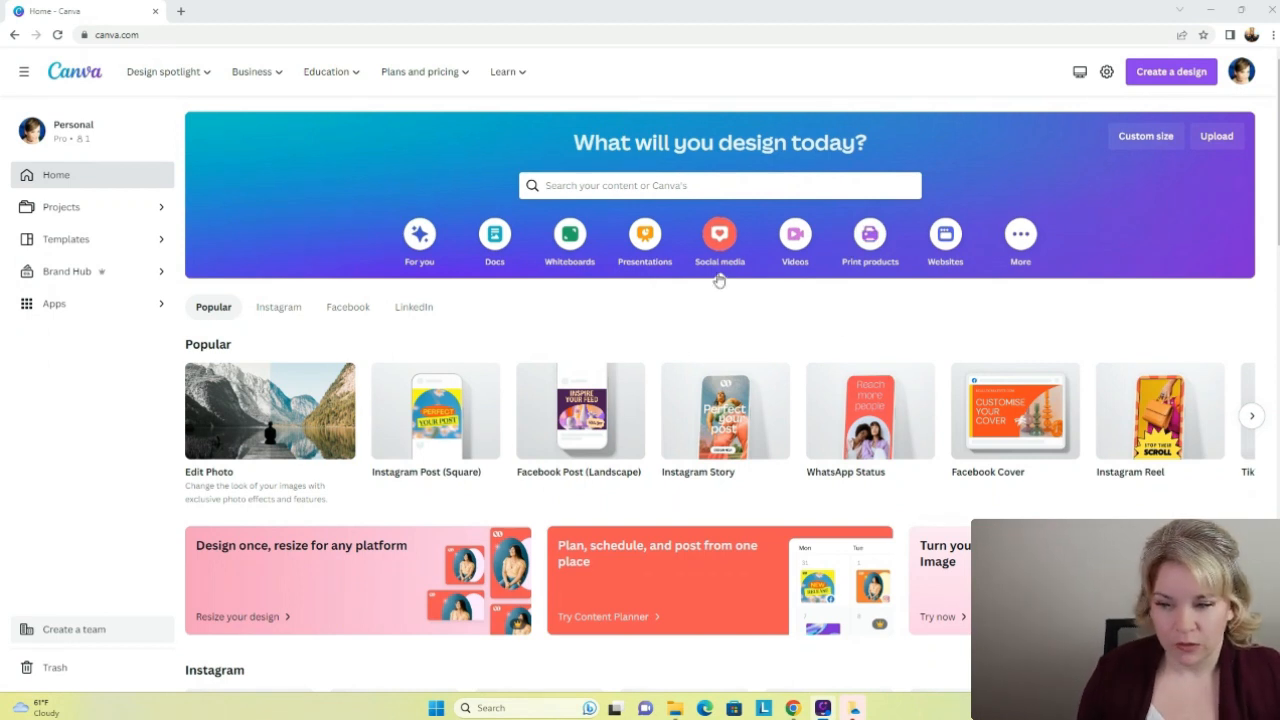
# Browse the popular social media design types and check their pixel dimensions, dismissing the file upload dialog.
pyautogui.moveTo(265, 436)
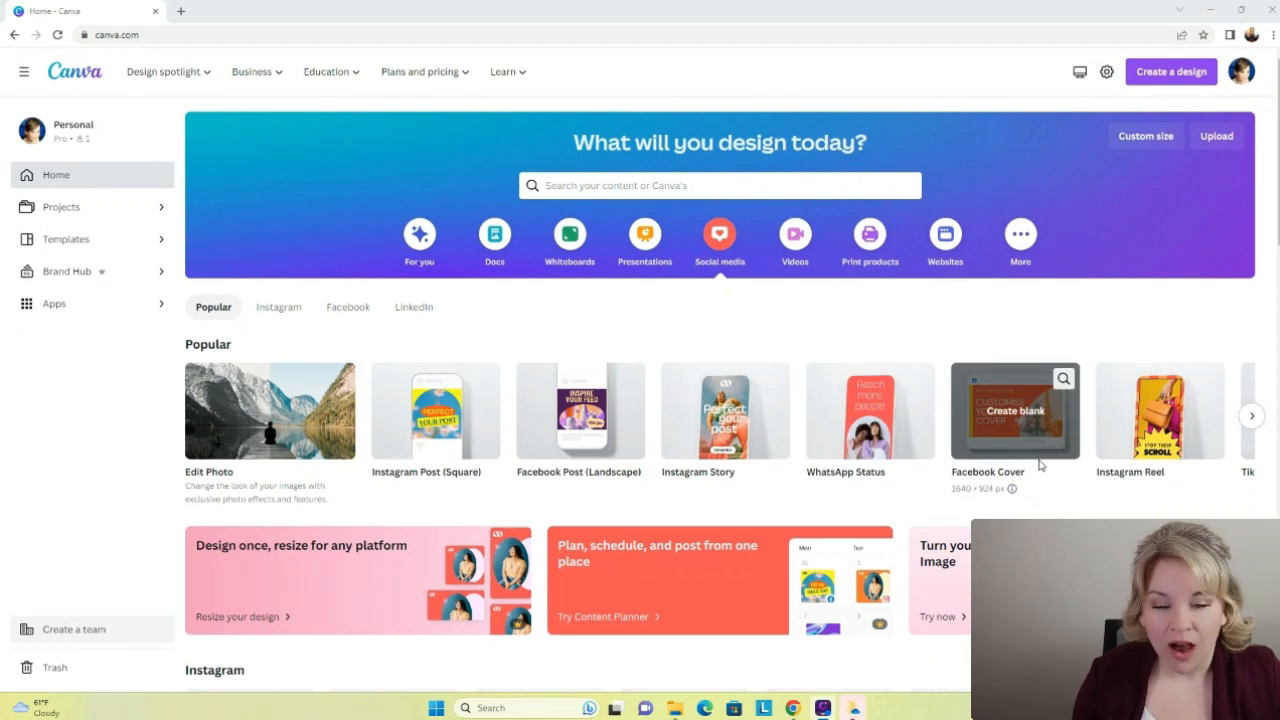
pyautogui.click(1253, 416)
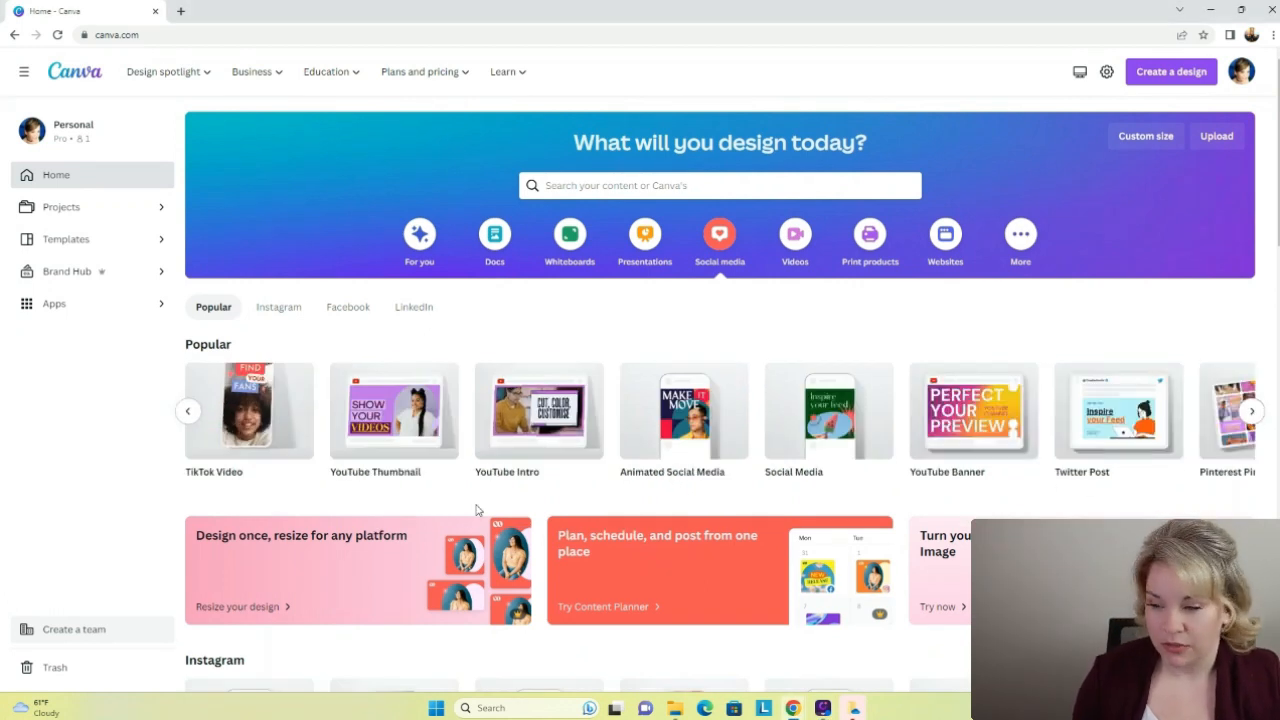
pyautogui.moveTo(340, 482)
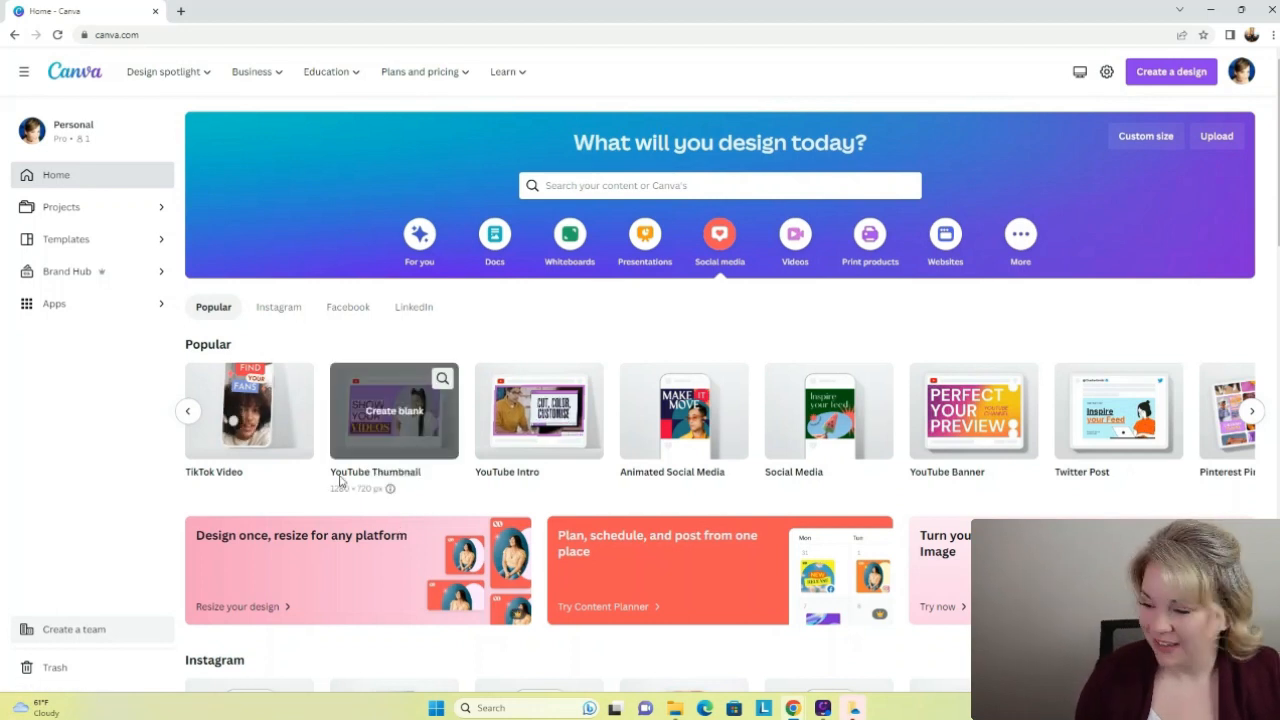
pyautogui.moveTo(497, 492)
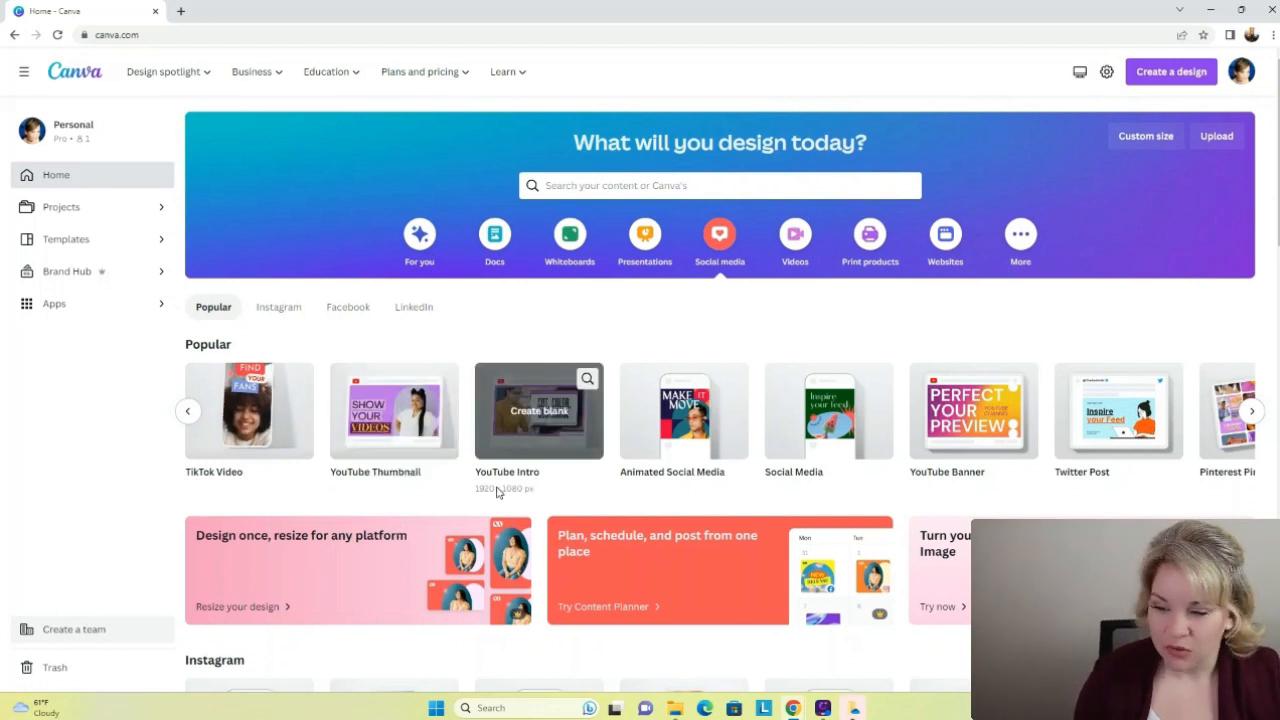
pyautogui.moveTo(734, 491)
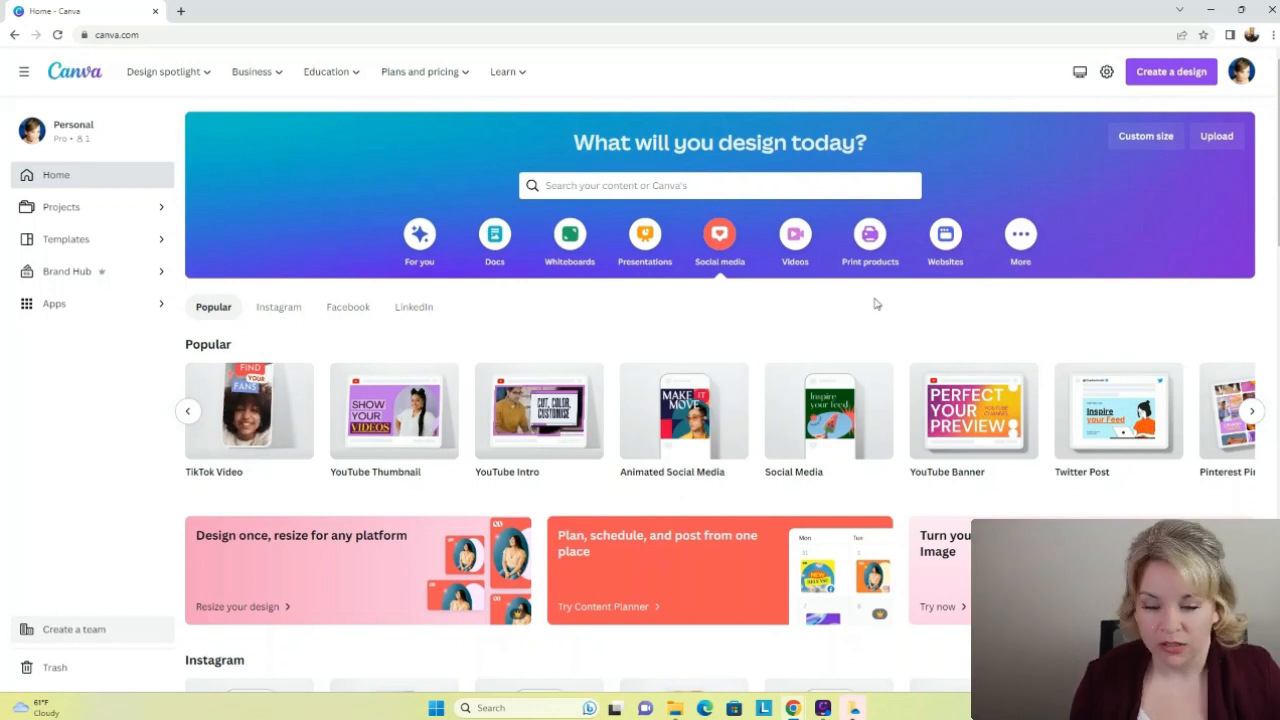
pyautogui.click(1254, 411)
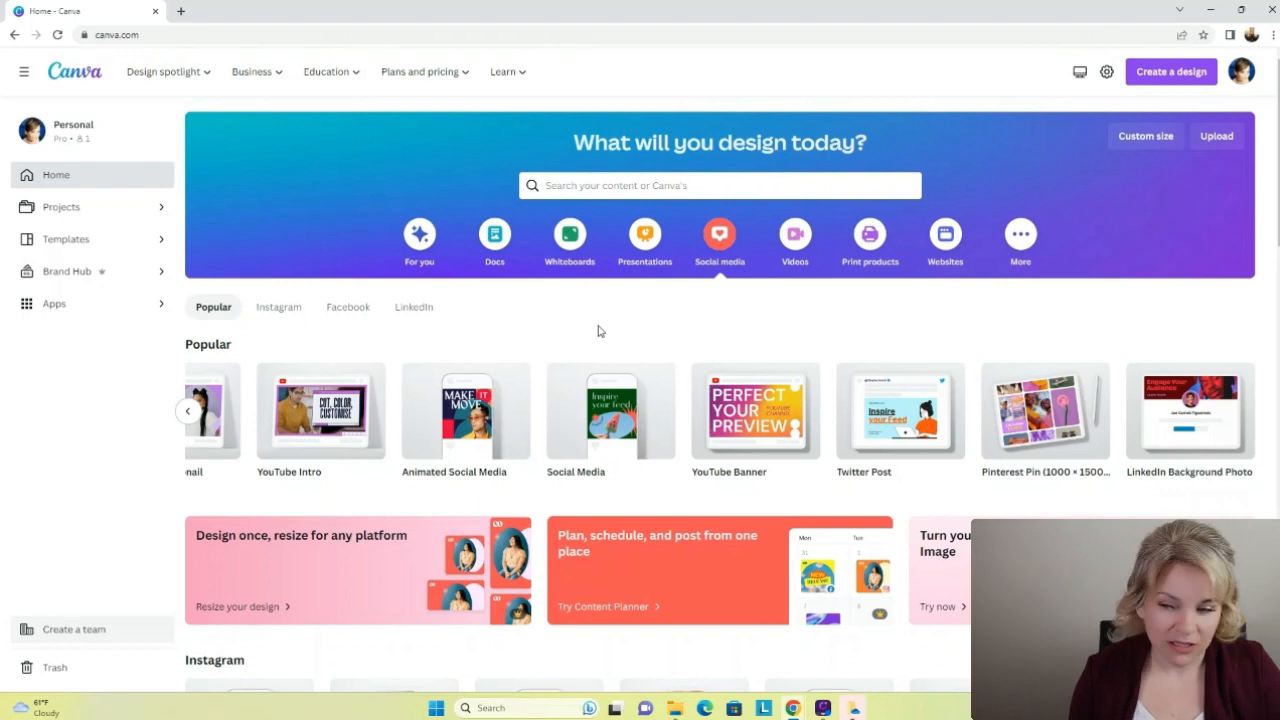
pyautogui.click(187, 411)
pyautogui.click(187, 411)
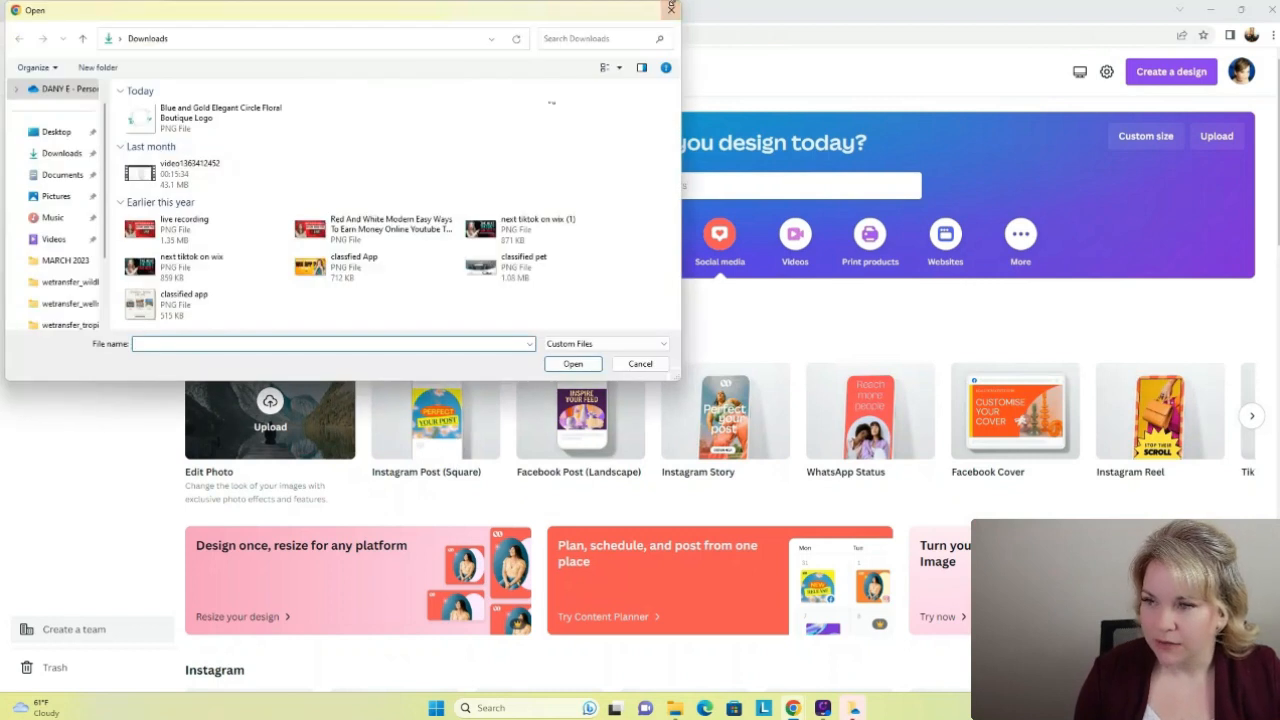
pyautogui.click(668, 14)
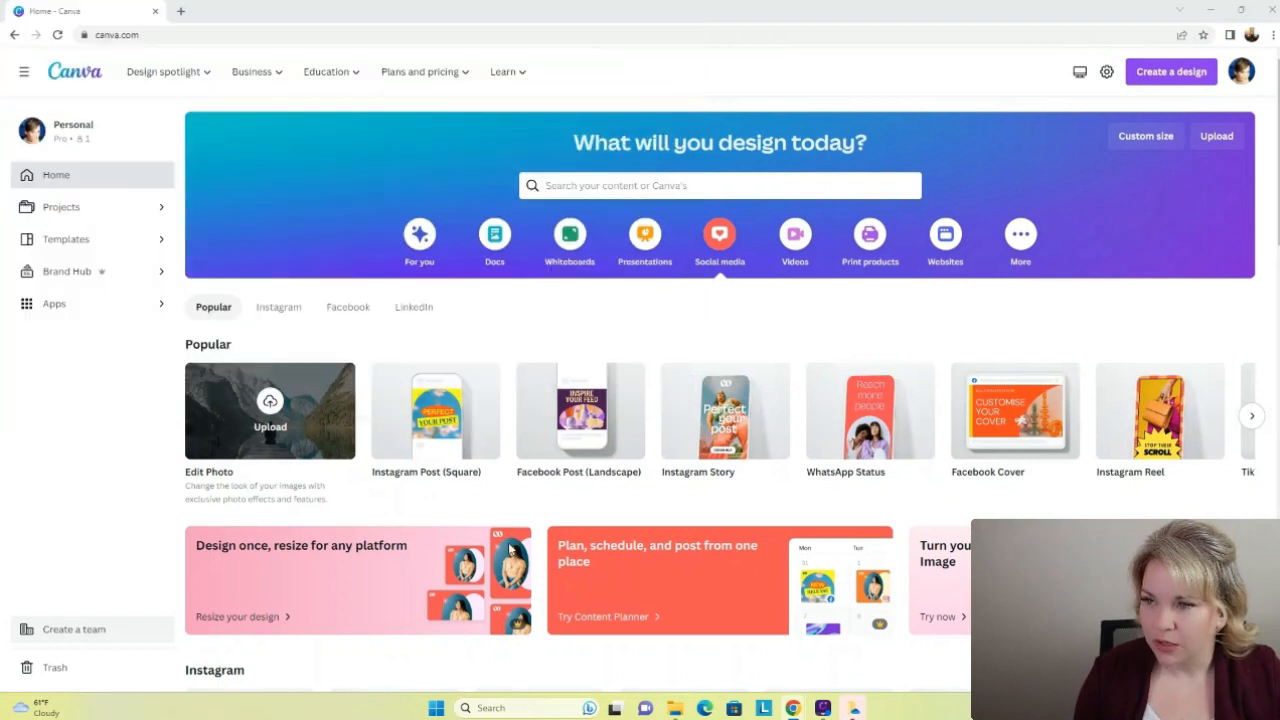
# Create a blank square Instagram post and apply the Pastel Pink Gradient Quote template with "Never stop working towards your dreams.".
pyautogui.click(420, 435)
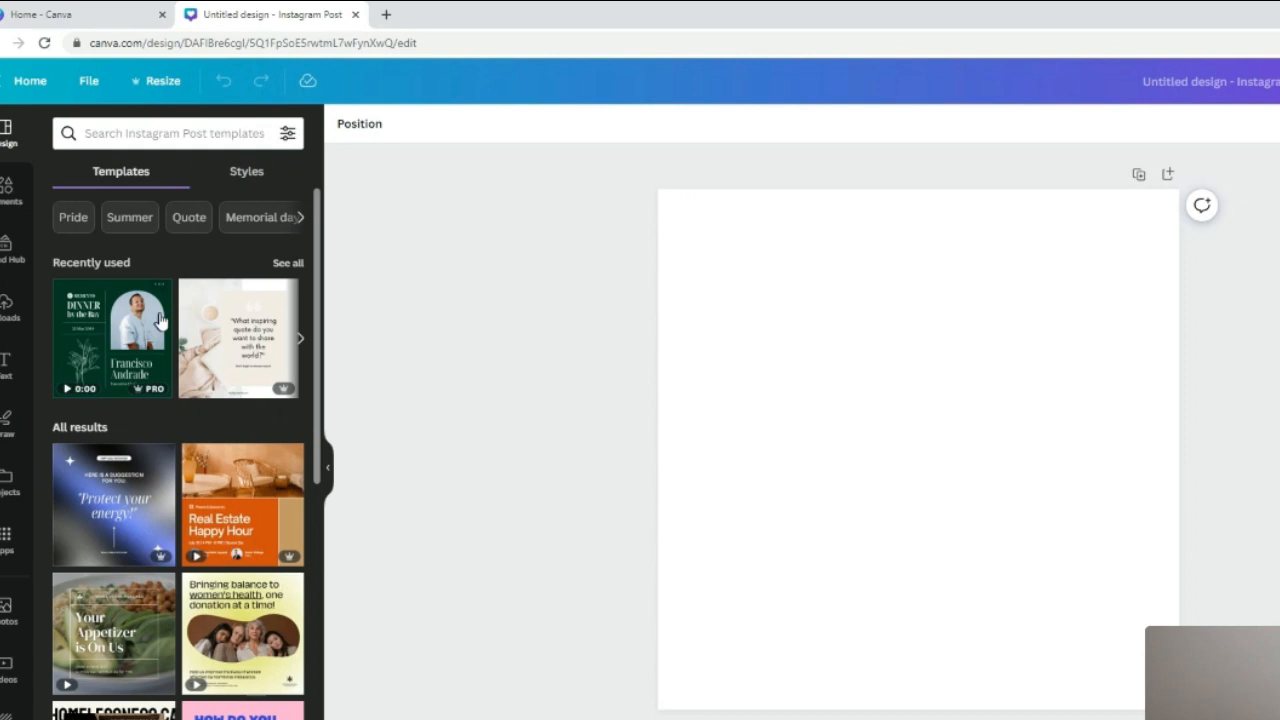
pyautogui.scroll(-8, 150, 380)
pyautogui.scroll(-5, 150, 380)
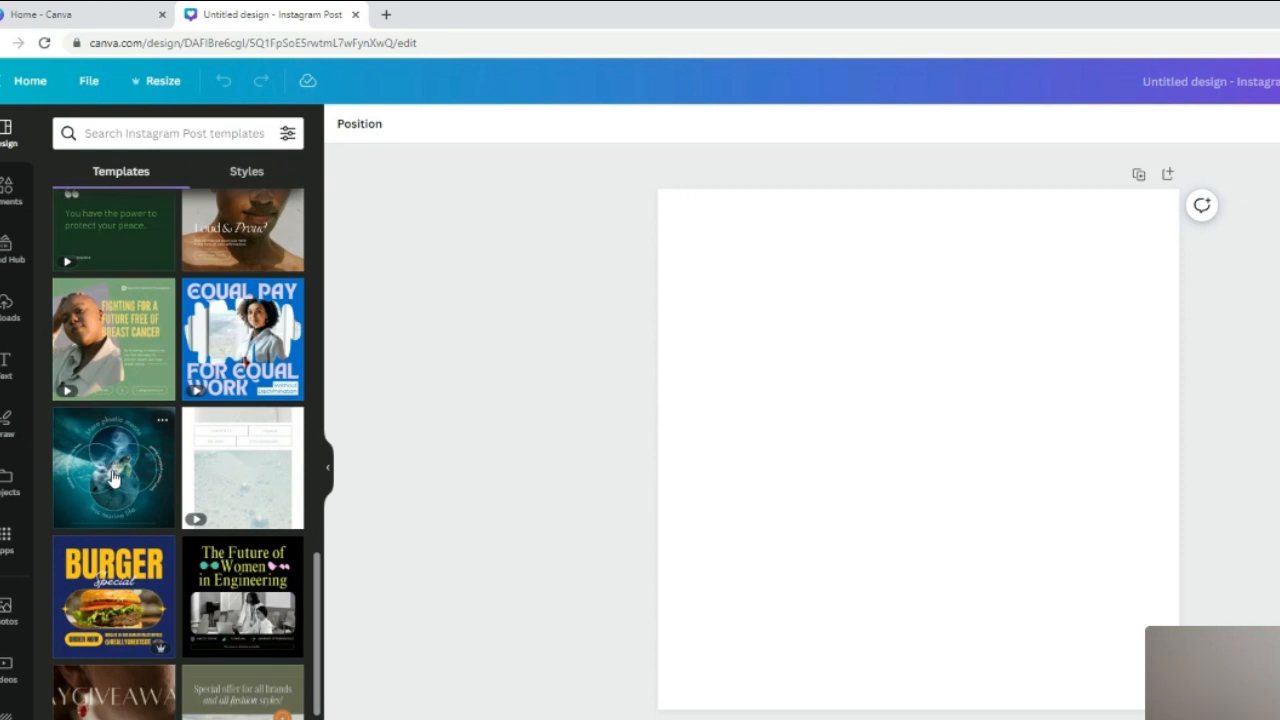
pyautogui.scroll(-2, 113, 478)
pyautogui.scroll(-3, 113, 478)
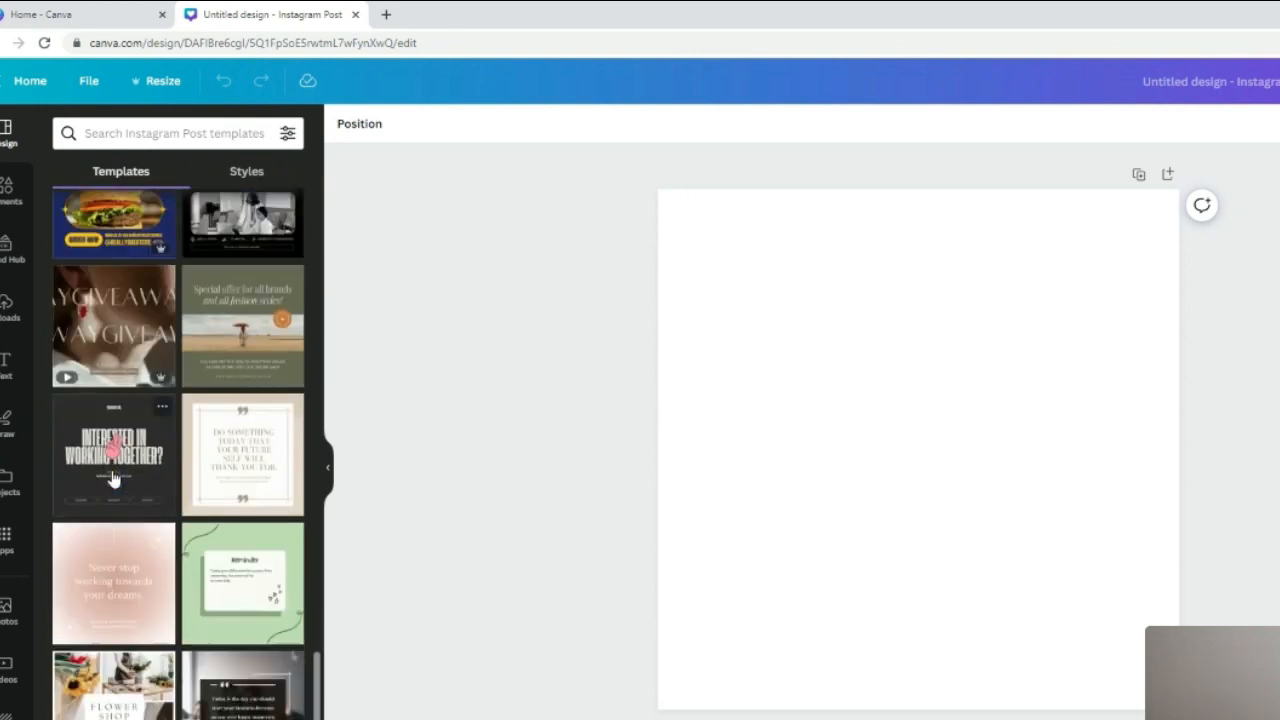
pyautogui.click(110, 563)
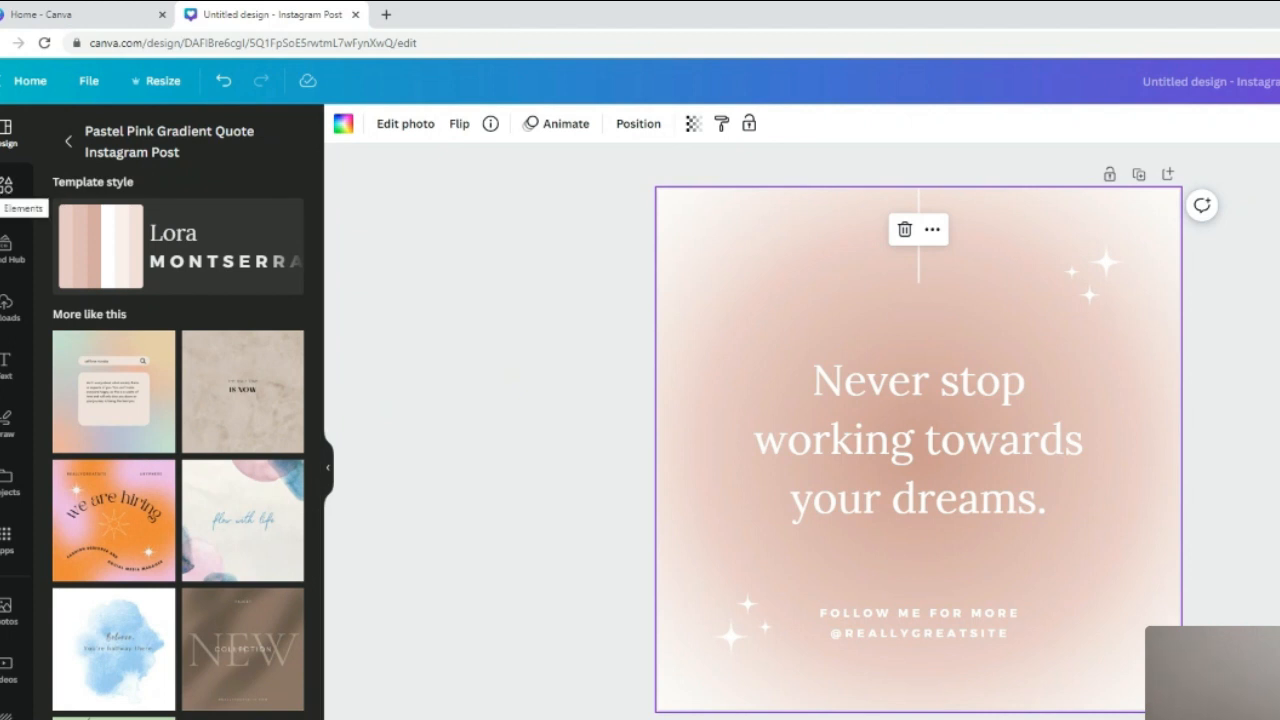
# Open the elements library and delete the group of white sparkles in the post's upper-right corner.
pyautogui.click(6, 188)
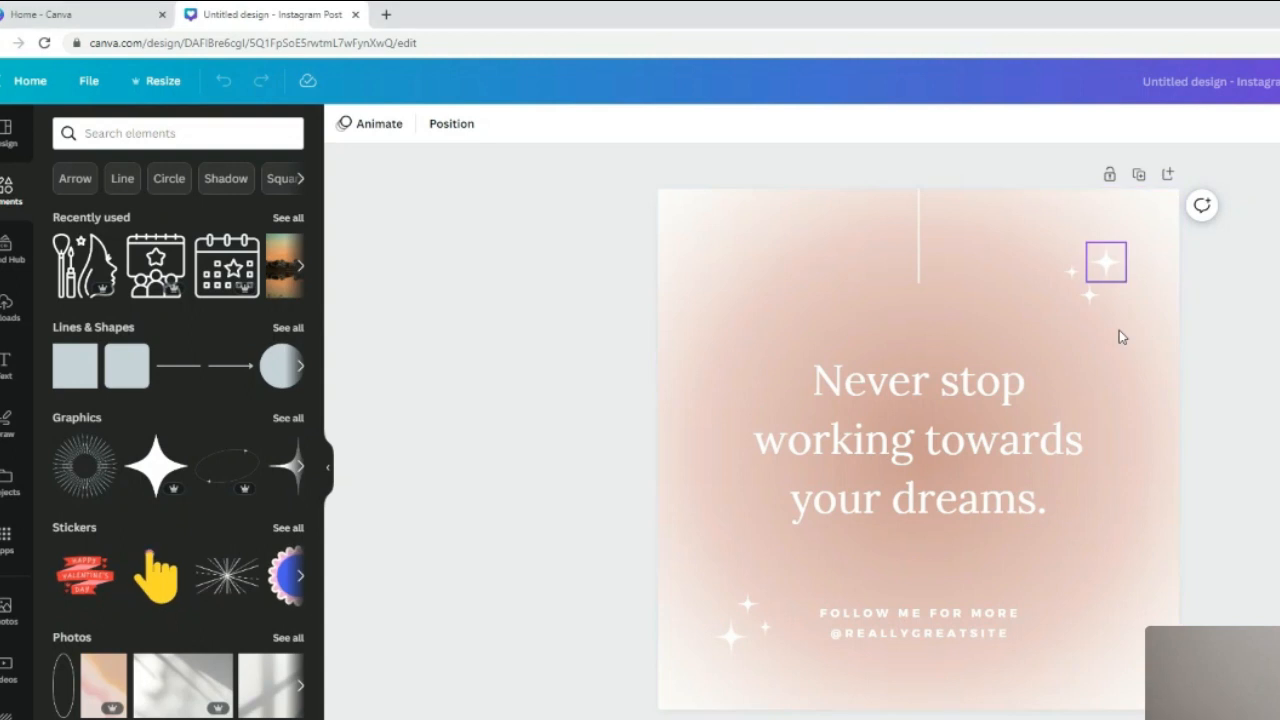
pyautogui.click(1114, 265)
pyautogui.moveTo(1114, 265); pyautogui.dragTo(1051, 314)
pyautogui.click(1110, 284)
pyautogui.press('Delete')
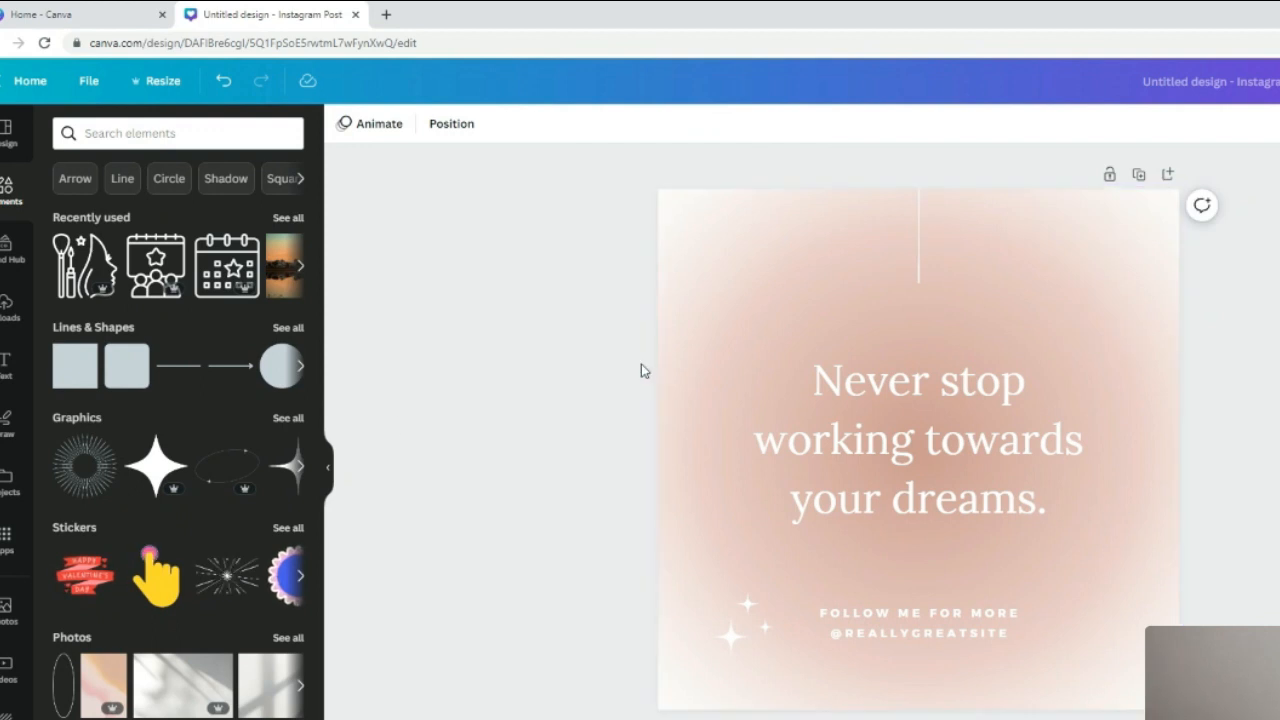
# Search the elements for "sun burst" and show all matching graphics.
pyautogui.click(158, 132)
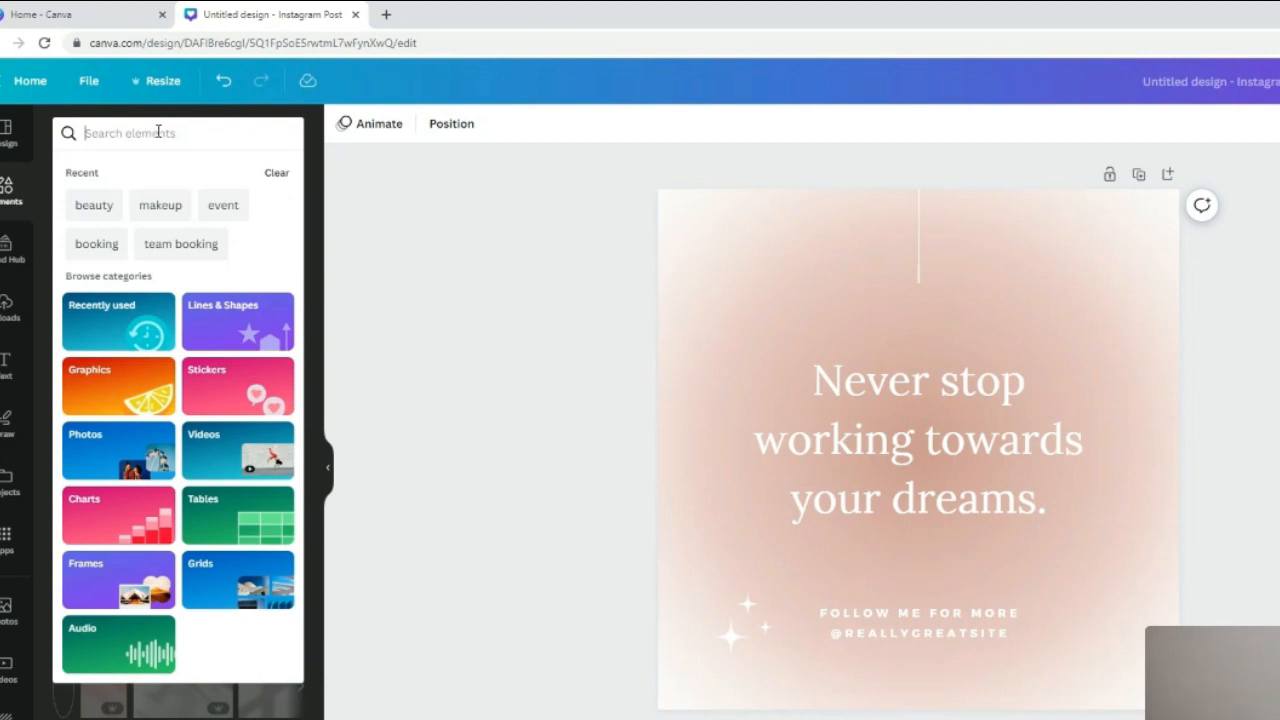
pyautogui.write('sunb')
pyautogui.press('BackSpace')
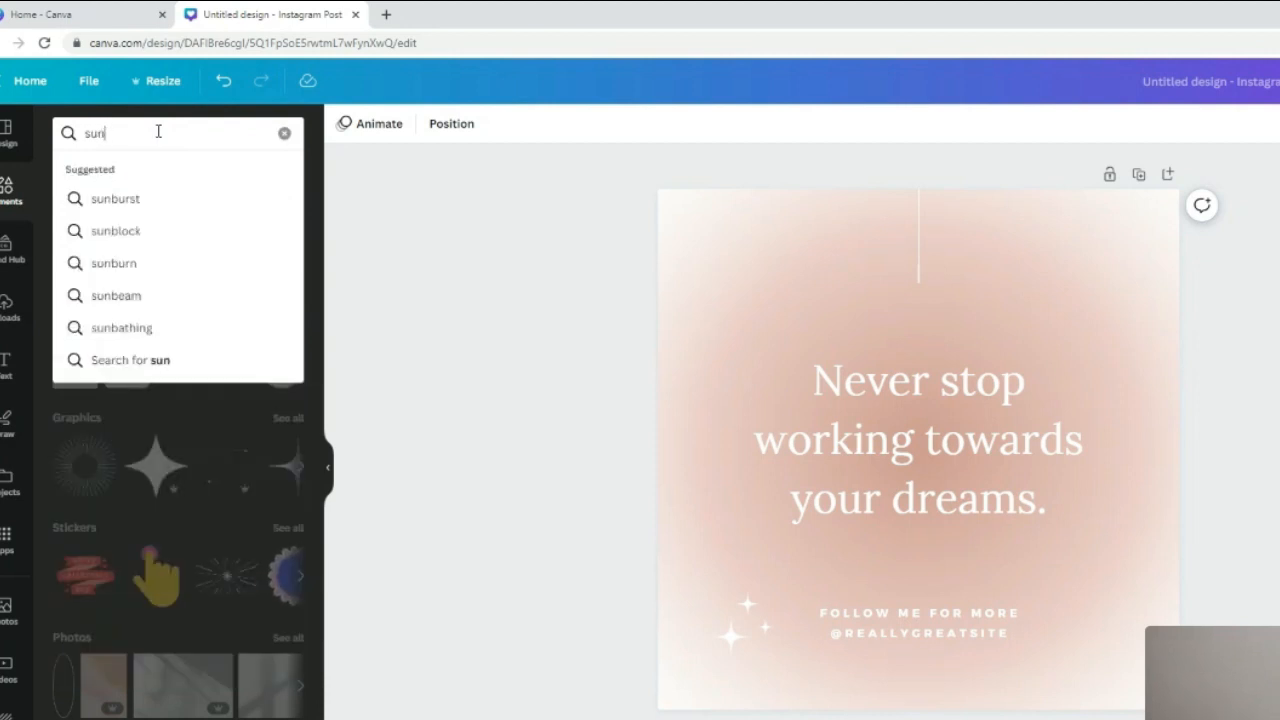
pyautogui.write('rea')
pyautogui.press('BackSpace')
pyautogui.press('BackSpace')
pyautogui.press('BackSpace')
pyautogui.press('BackSpace')
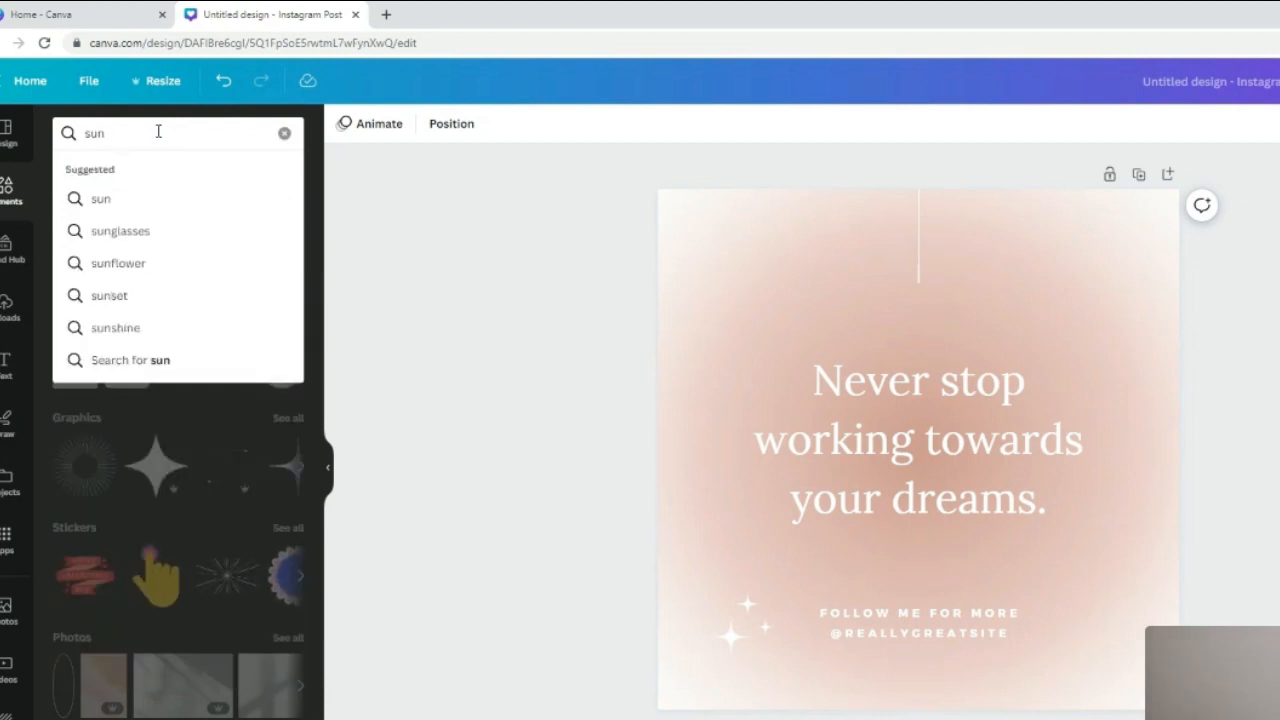
pyautogui.write('burst')
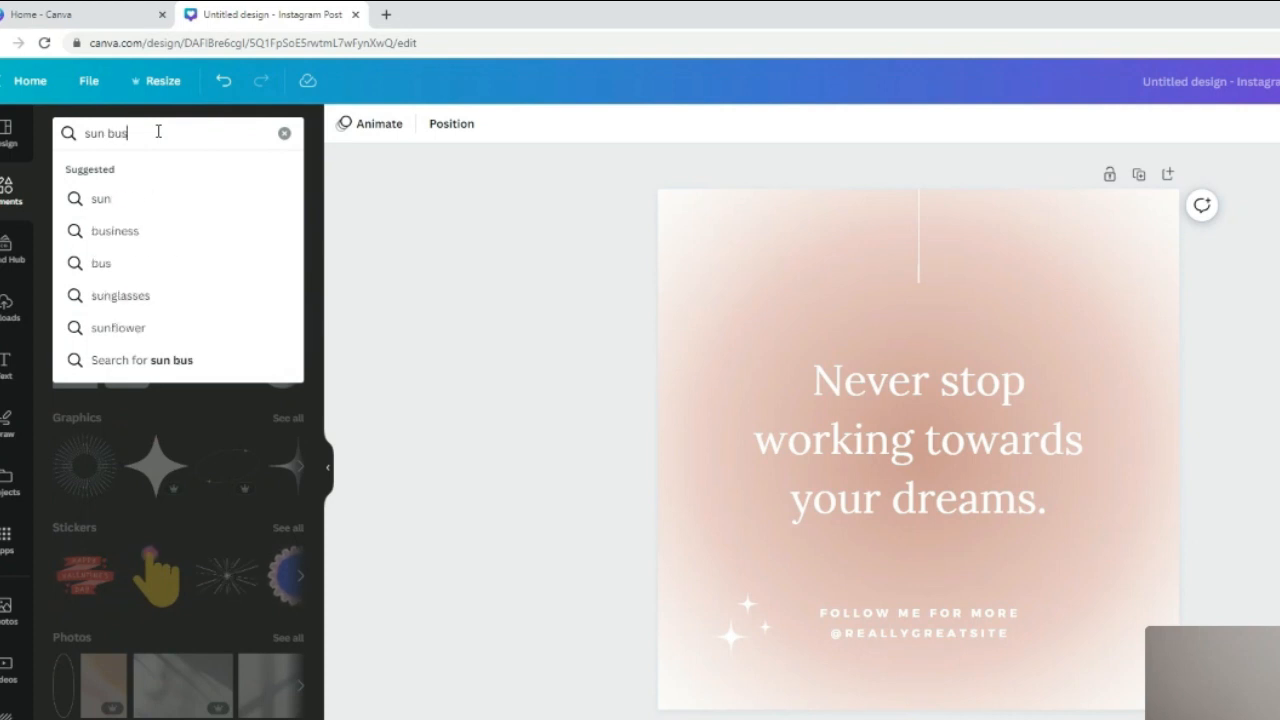
pyautogui.press('Return')
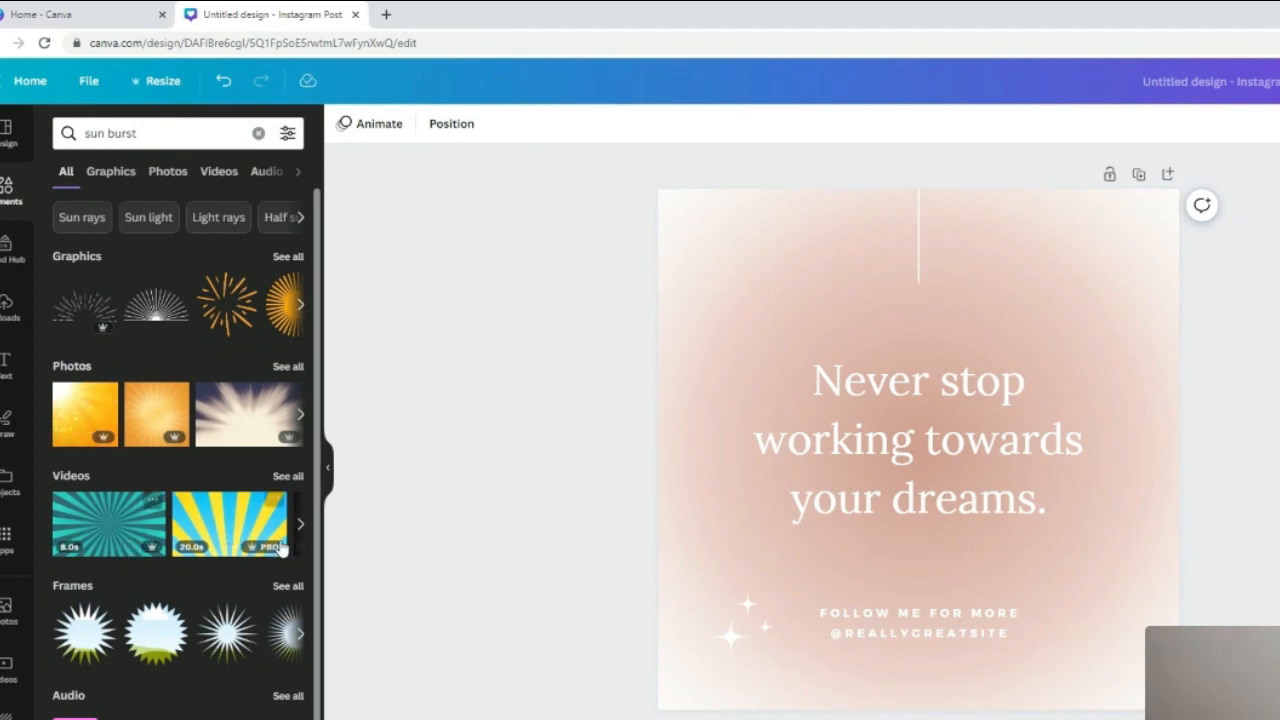
pyautogui.scroll(-1, 231, 430)
pyautogui.scroll(1, 213, 365)
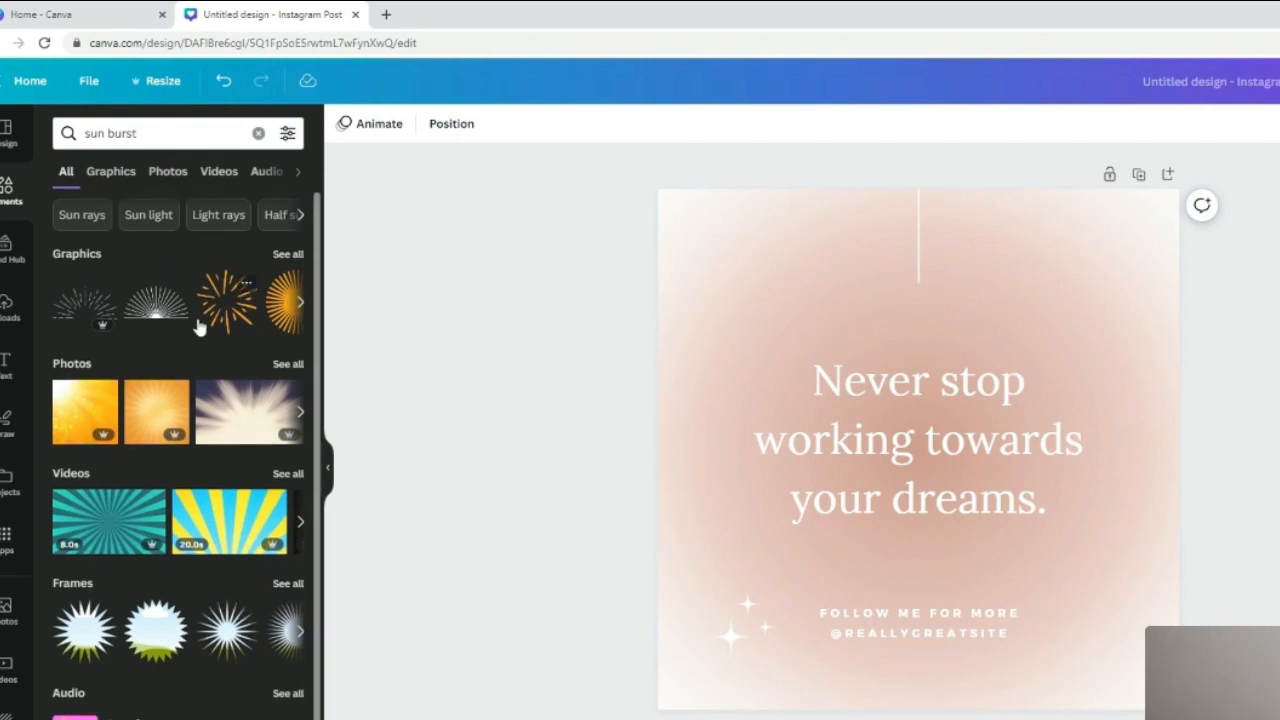
pyautogui.click(288, 257)
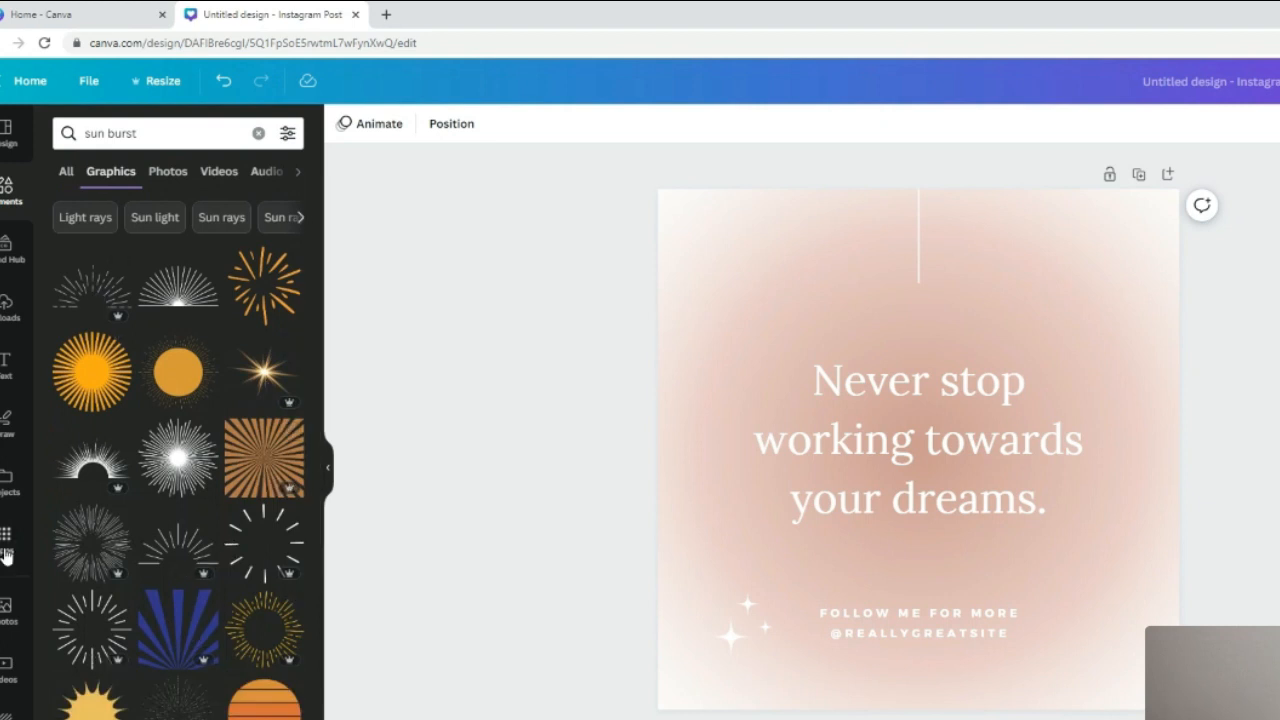
# Add the round thin-rayed dark sunburst graphic, shrink it and place it in the post's upper-right corner above the quote.
pyautogui.click(88, 555)
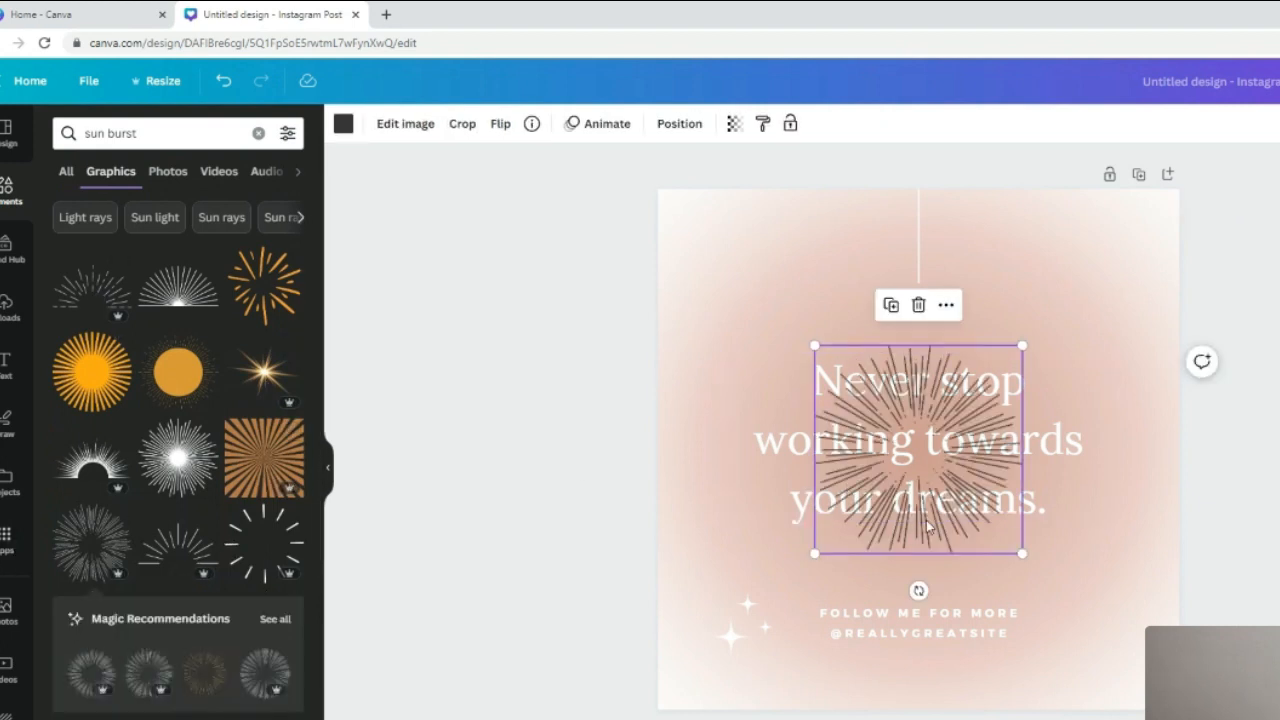
pyautogui.moveTo(845, 492); pyautogui.dragTo(985, 336)
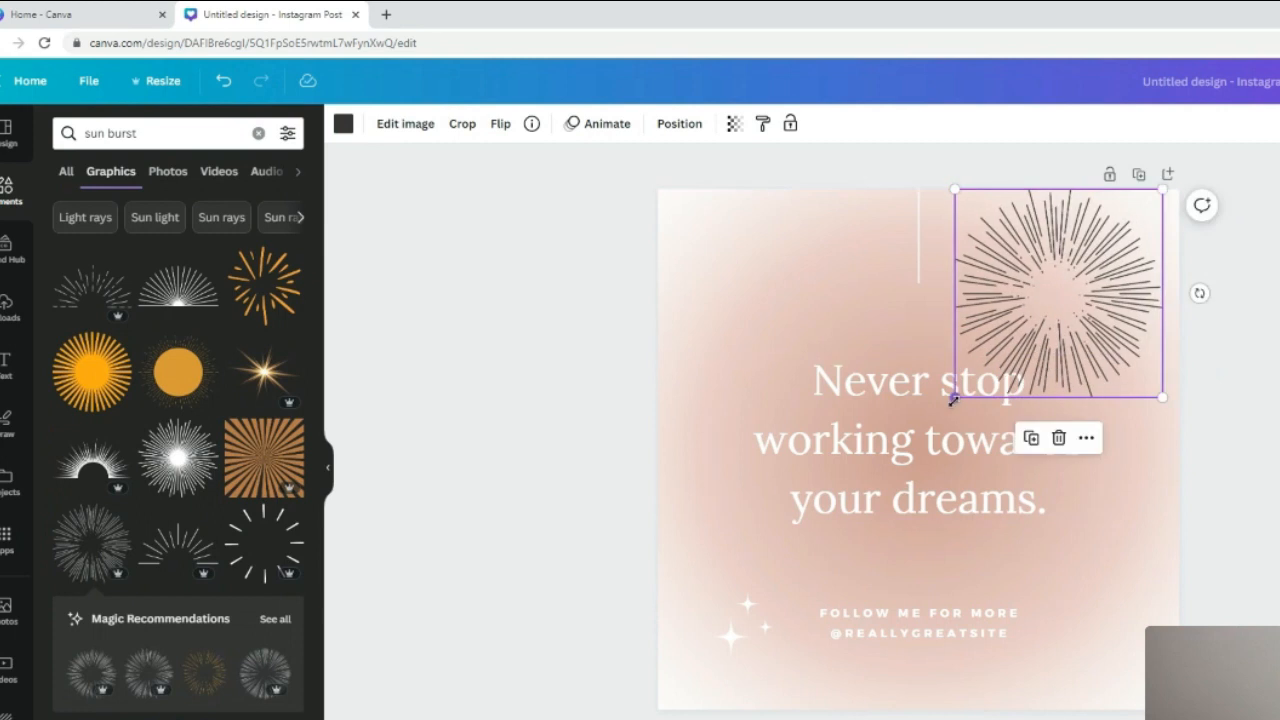
pyautogui.moveTo(955, 397); pyautogui.dragTo(967, 383)
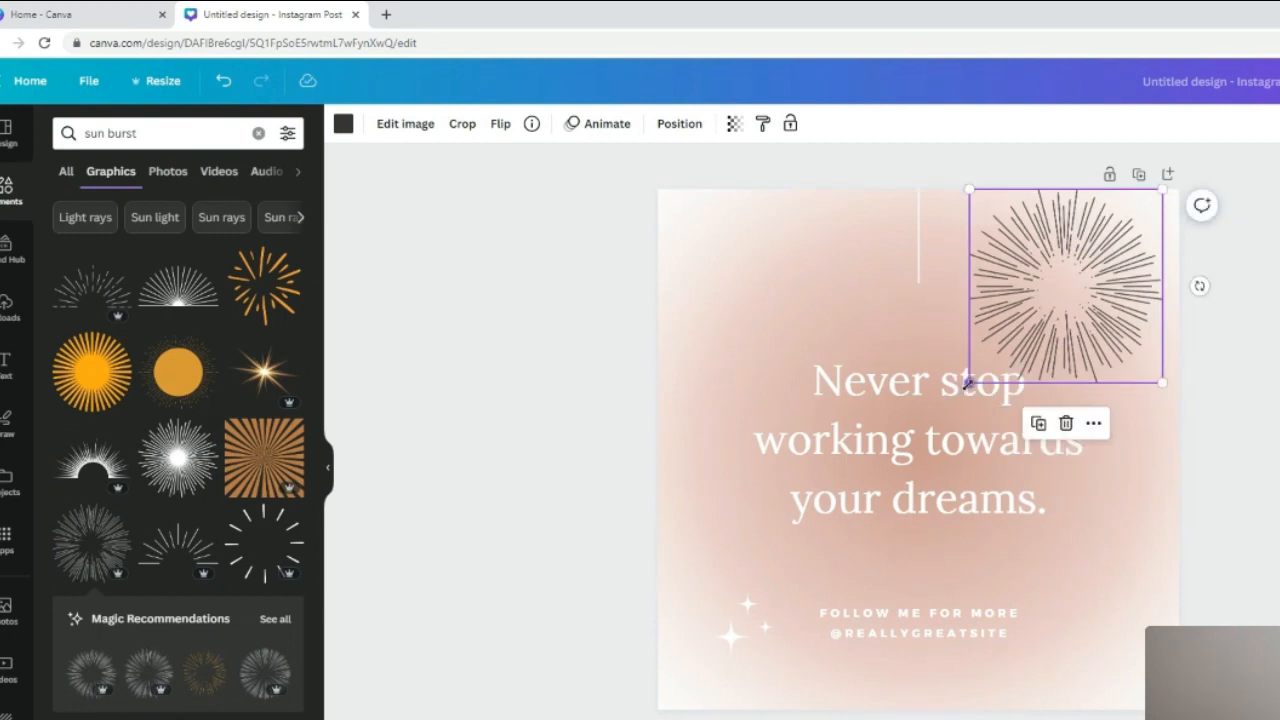
pyautogui.moveTo(1113, 233)
pyautogui.mouseDown()
pyautogui.moveTo(873, 250)
pyautogui.moveTo(824, 415)
pyautogui.moveTo(1130, 270)
pyautogui.moveTo(1114, 252)
pyautogui.mouseUp()
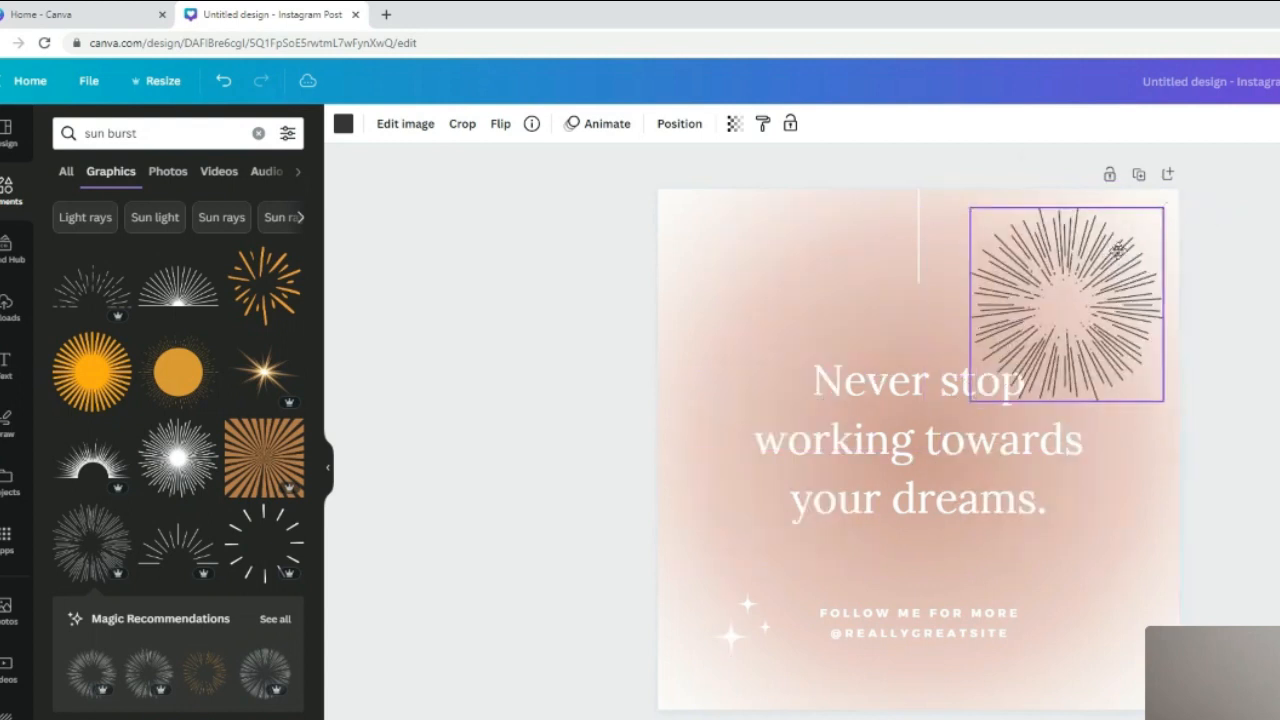
pyautogui.moveTo(1163, 401); pyautogui.dragTo(1092, 324)
pyautogui.moveTo(1024, 272); pyautogui.dragTo(1075, 287)
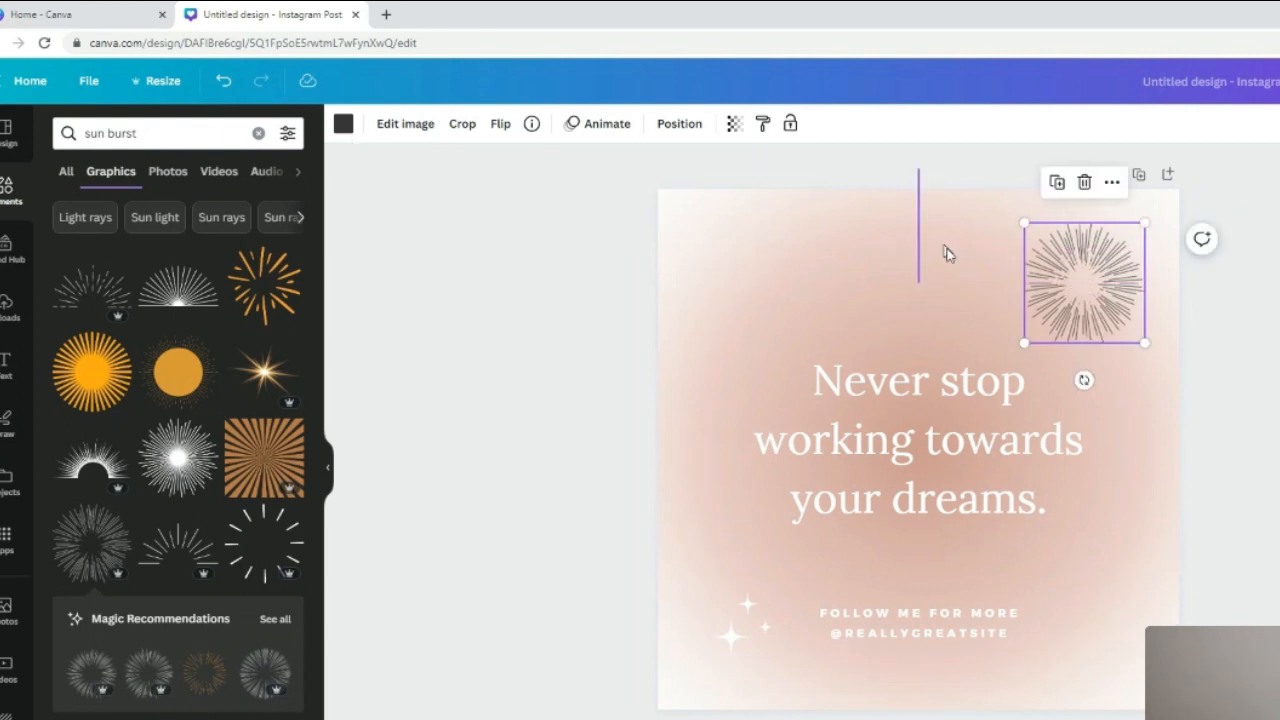
# Recolor the sunburst with white from the Testing brand palette and deselect it.
pyautogui.click(343, 124)
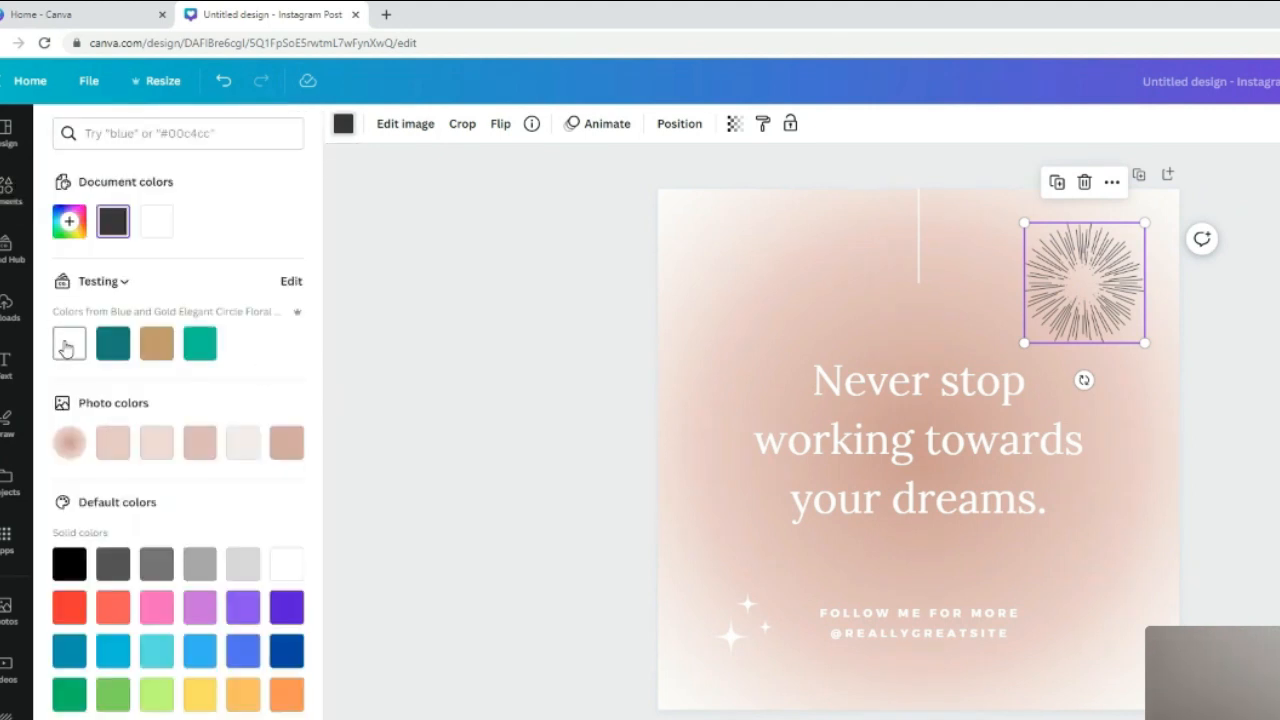
pyautogui.click(66, 348)
pyautogui.click(233, 444)
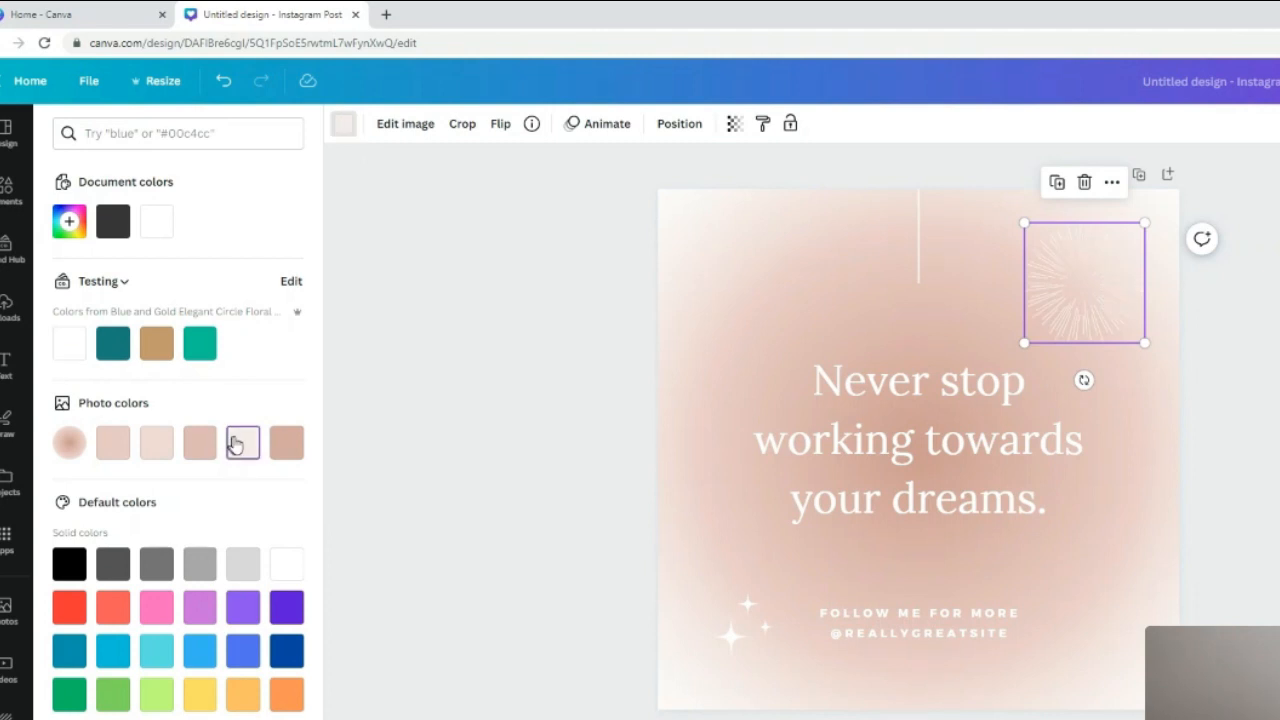
pyautogui.click(74, 354)
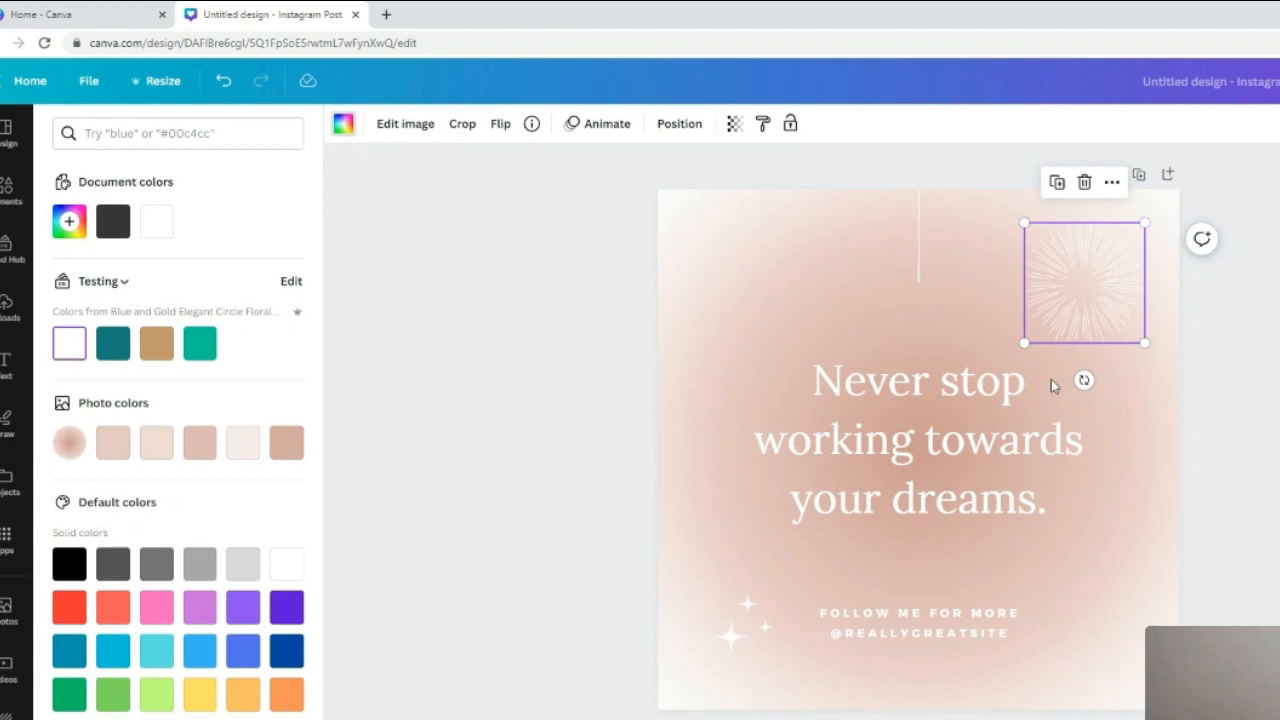
pyautogui.click(526, 297)
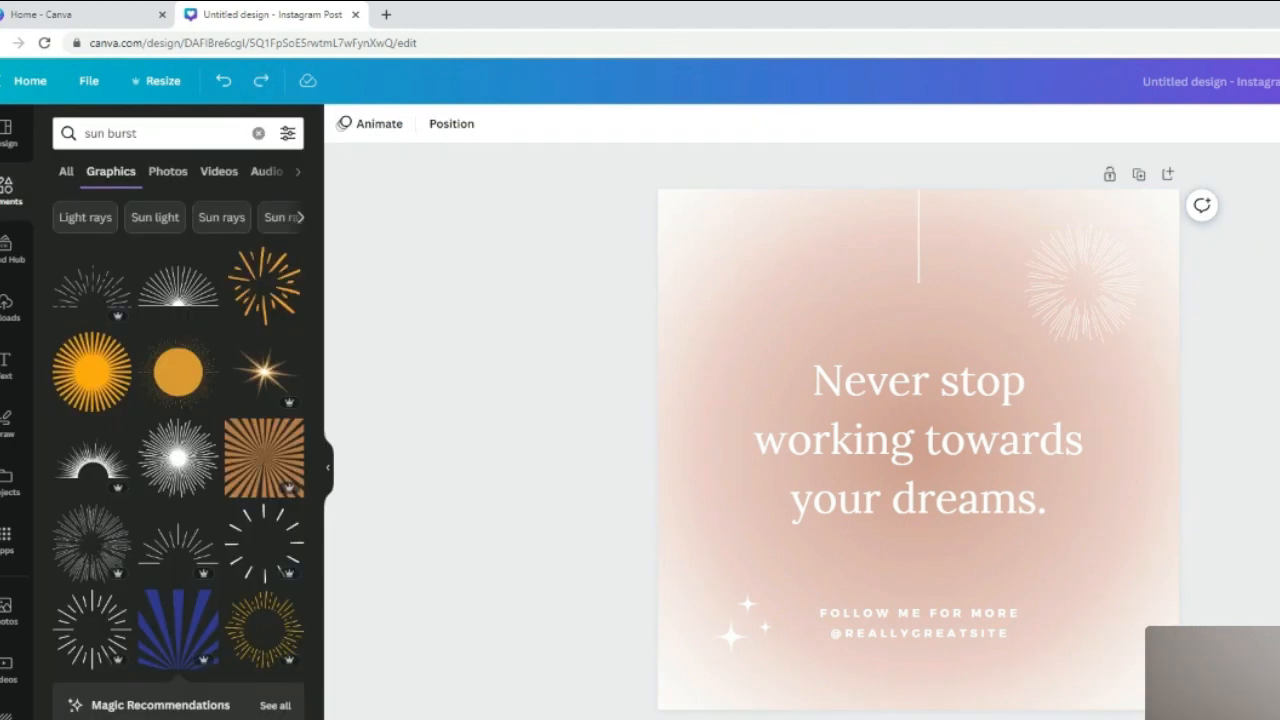
# Add the orange and red striped sun graphic, shrink it and place it in the post's upper-left corner.
pyautogui.scroll(-4, 178, 450)
pyautogui.scroll(1, 178, 450)
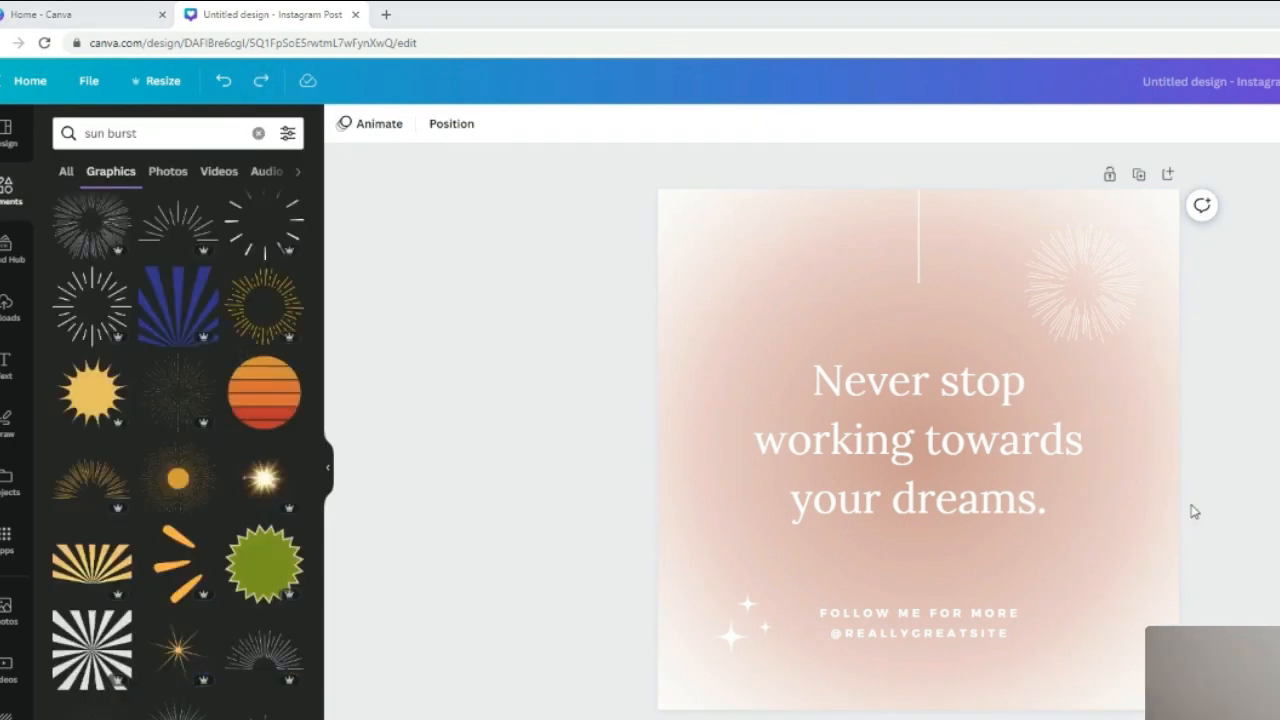
pyautogui.click(276, 404)
pyautogui.moveTo(903, 514); pyautogui.dragTo(746, 343)
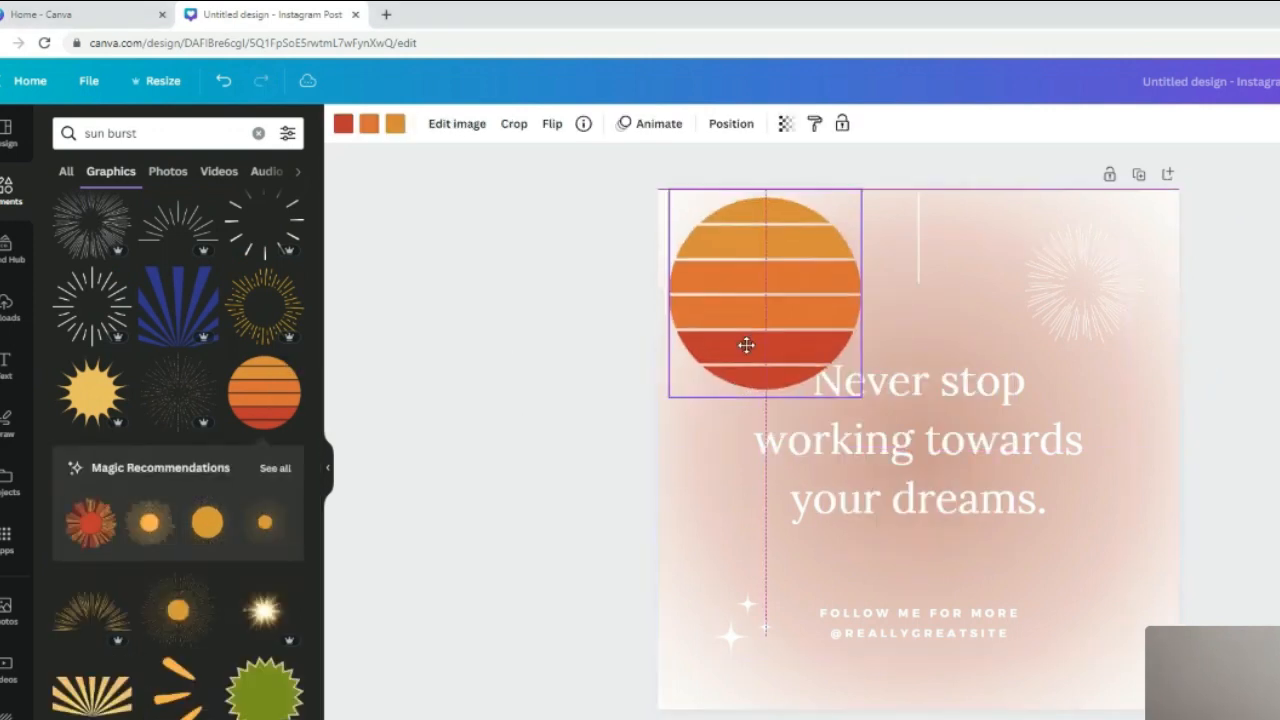
pyautogui.moveTo(859, 397); pyautogui.dragTo(787, 318)
pyautogui.moveTo(690, 235); pyautogui.dragTo(710, 260)
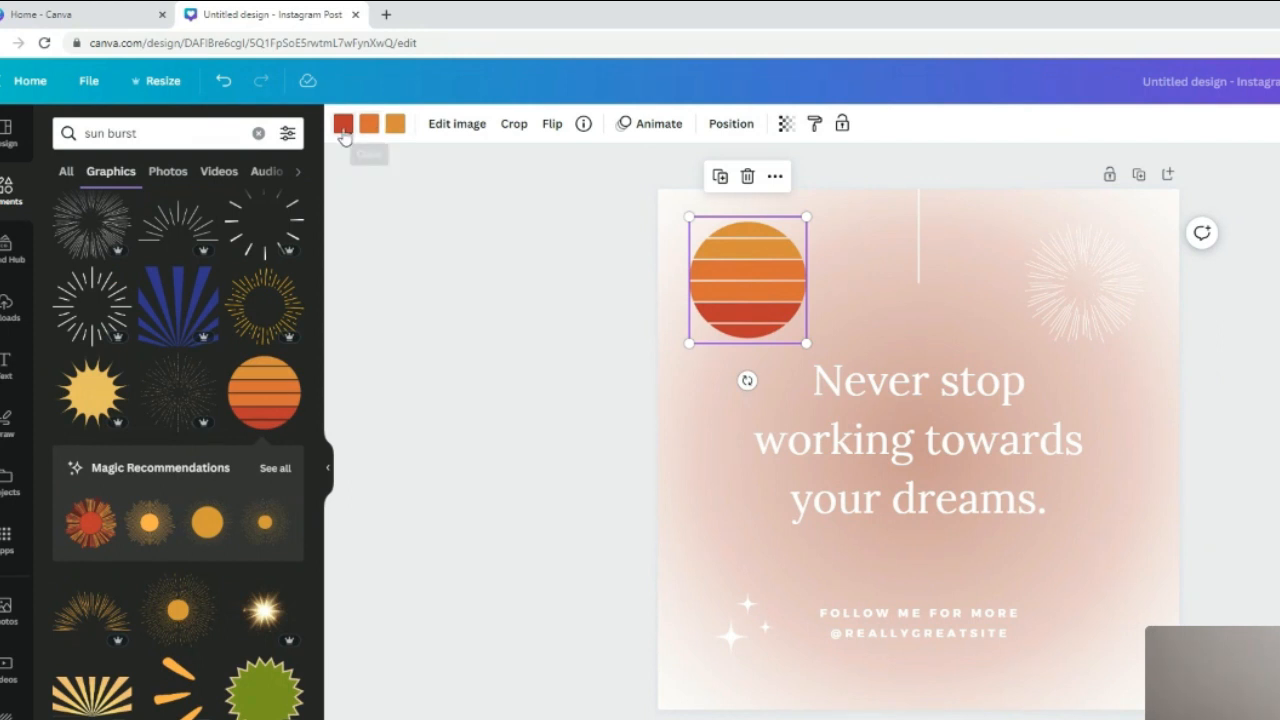
# Recolor the striped sun graphic with the Testing palette: green for red, tan for orange and dark teal for the golden top stripes.
pyautogui.click(342, 125)
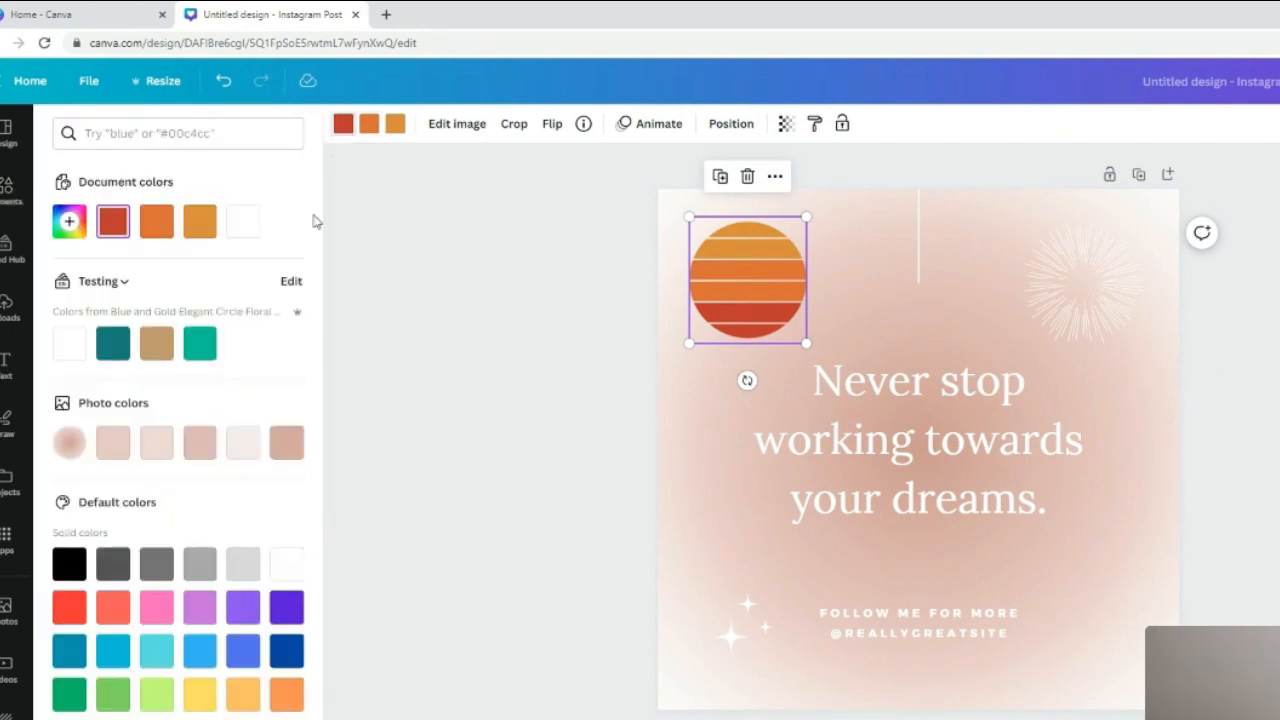
pyautogui.click(199, 343)
pyautogui.click(369, 125)
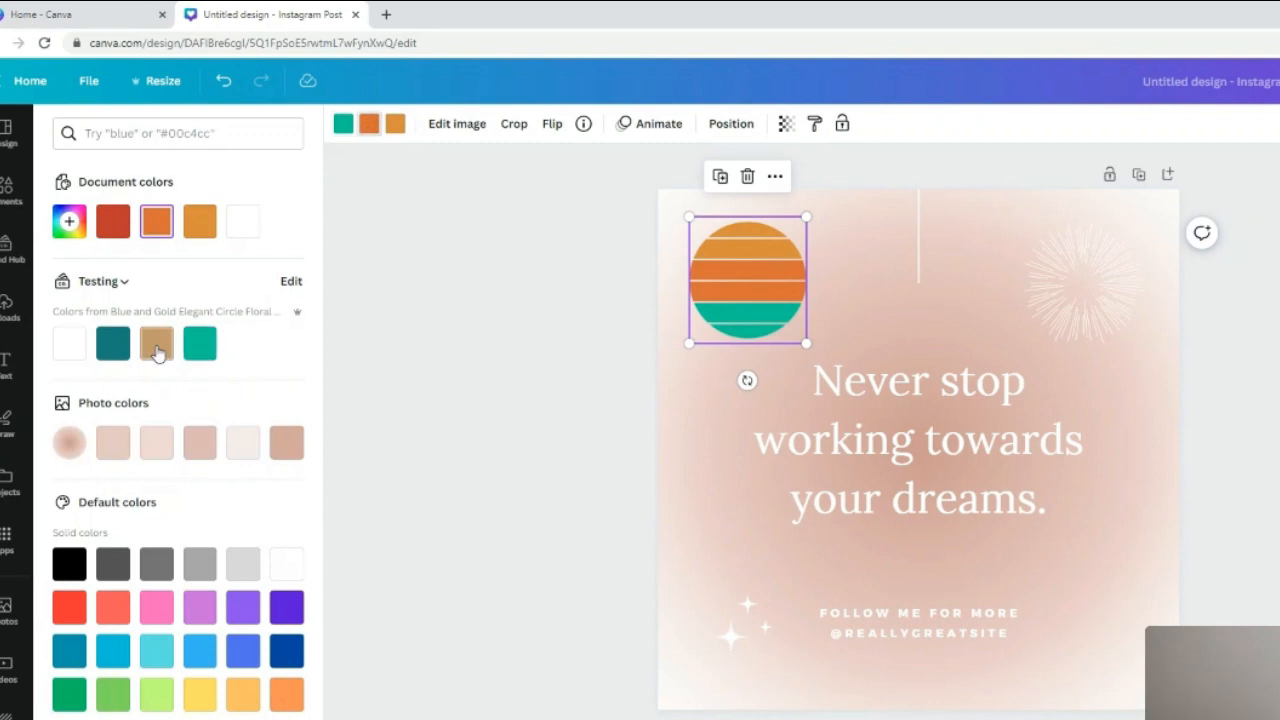
pyautogui.click(156, 343)
pyautogui.click(388, 126)
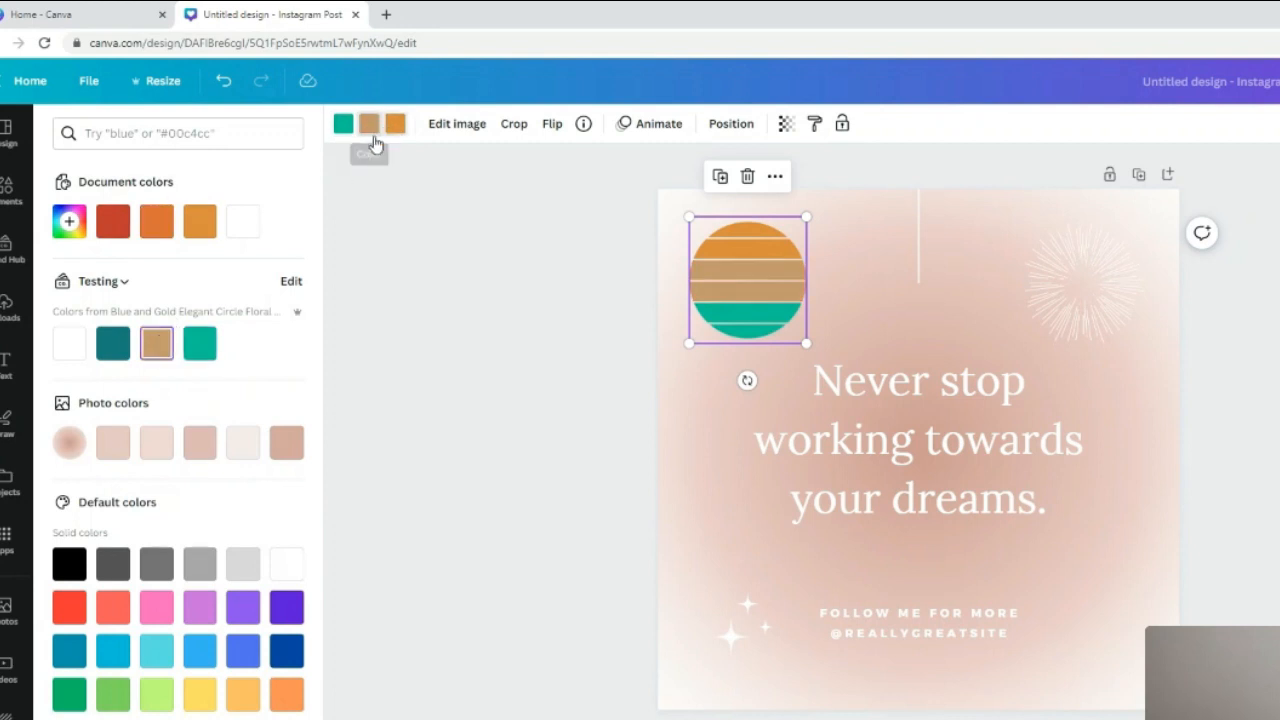
pyautogui.click(113, 343)
pyautogui.press('Escape')
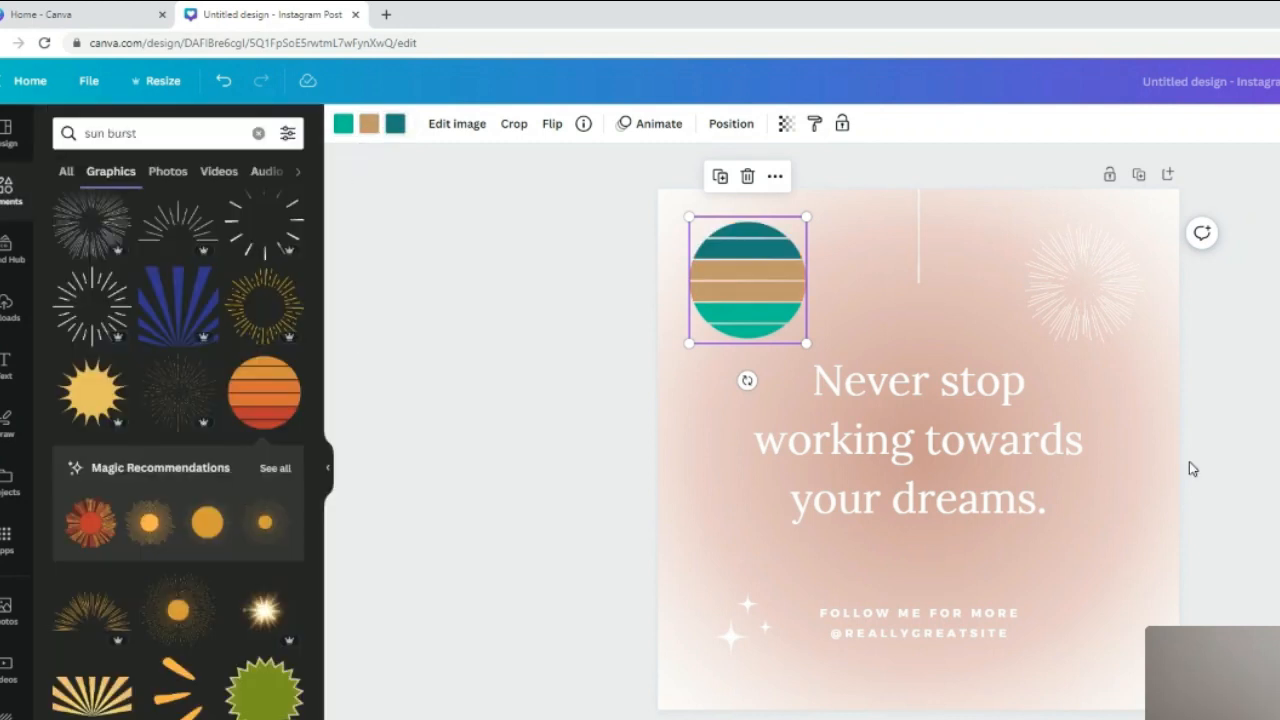
# Delete the striped sun graphic from the post and clear the "sun burst" search.
pyautogui.click(543, 334)
pyautogui.click(794, 310)
pyautogui.press('Delete')
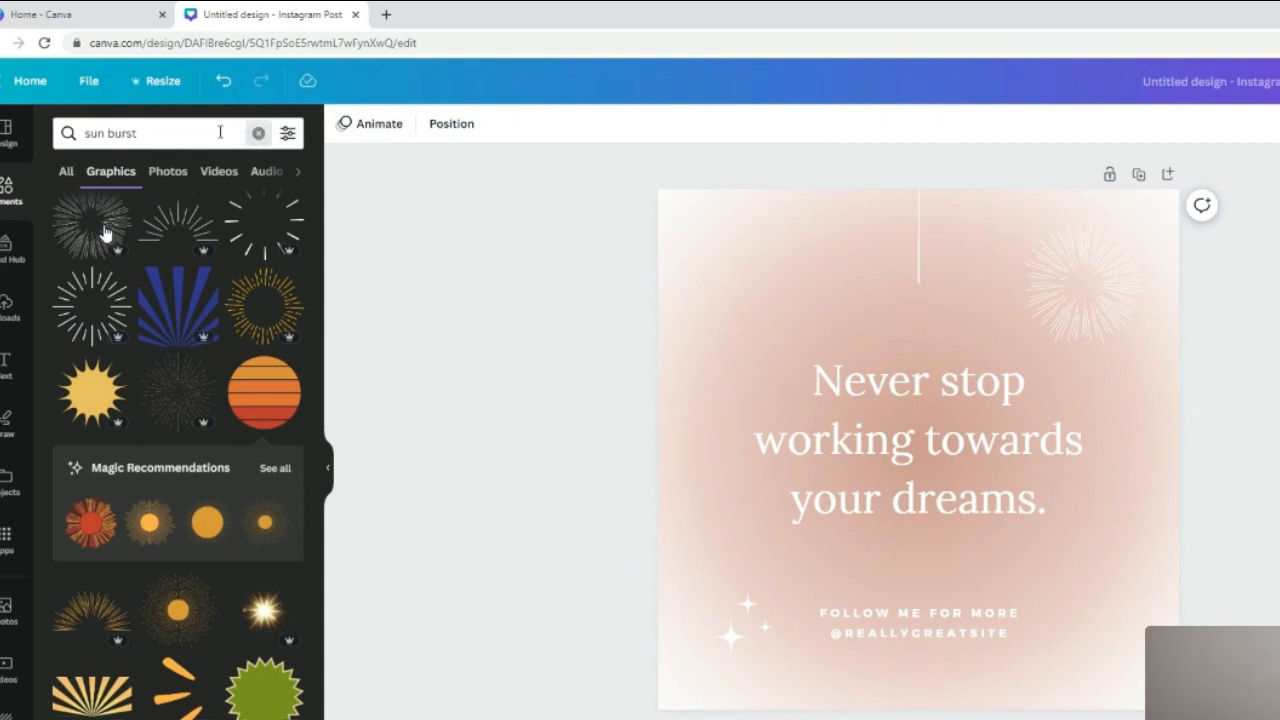
pyautogui.click(258, 133)
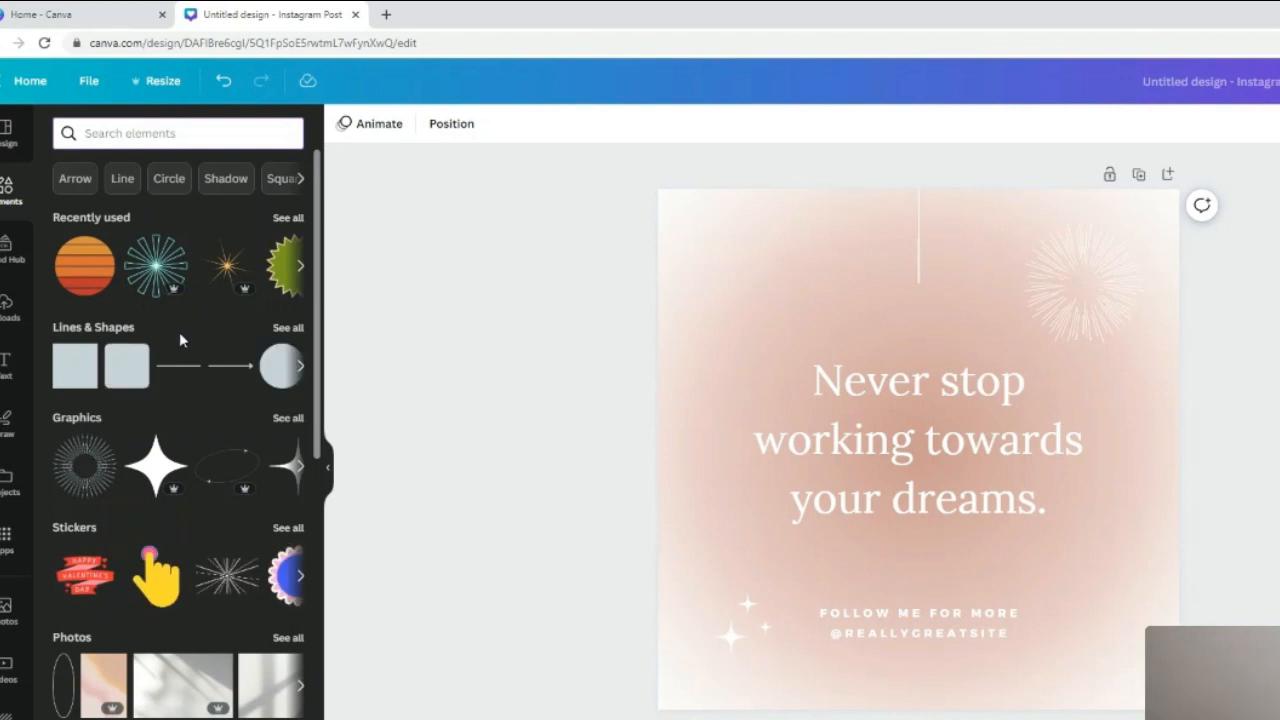
# Add the single-image grid from the elements to the post, shrink it and place it in the post's upper-left corner.
pyautogui.scroll(-4, 160, 400)
pyautogui.scroll(4, 110, 380)
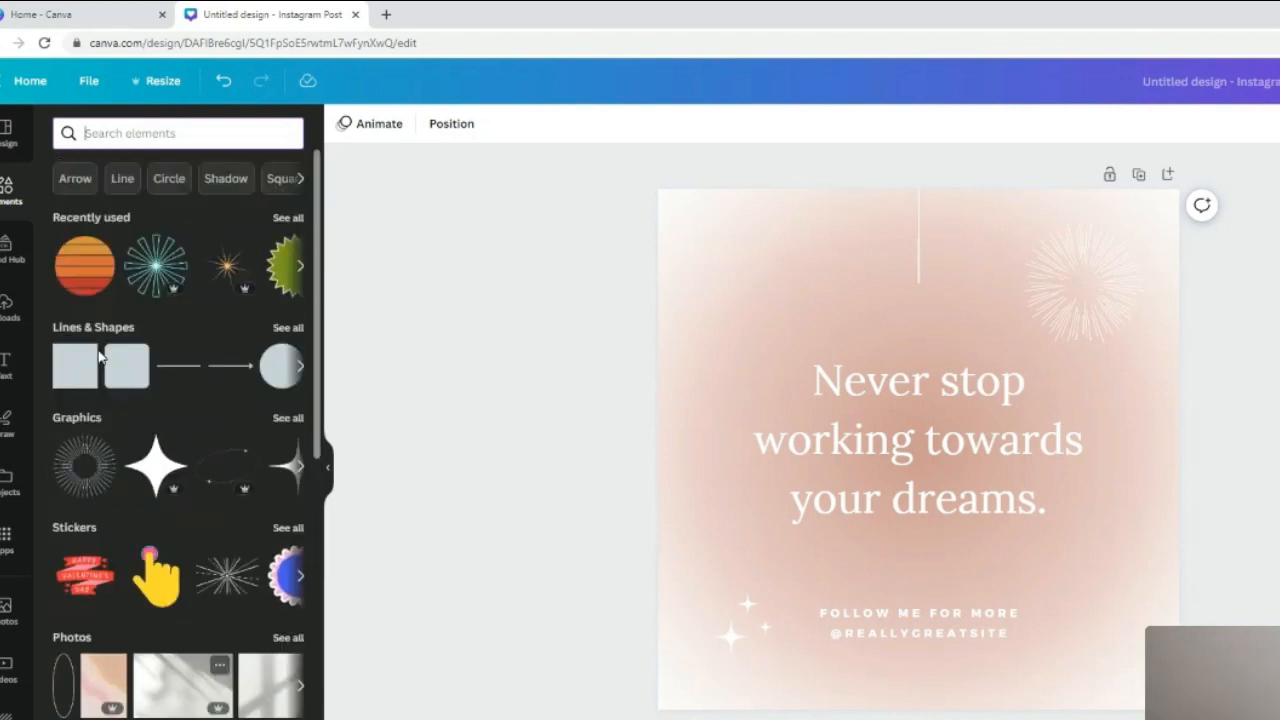
pyautogui.scroll(-4, 166, 378)
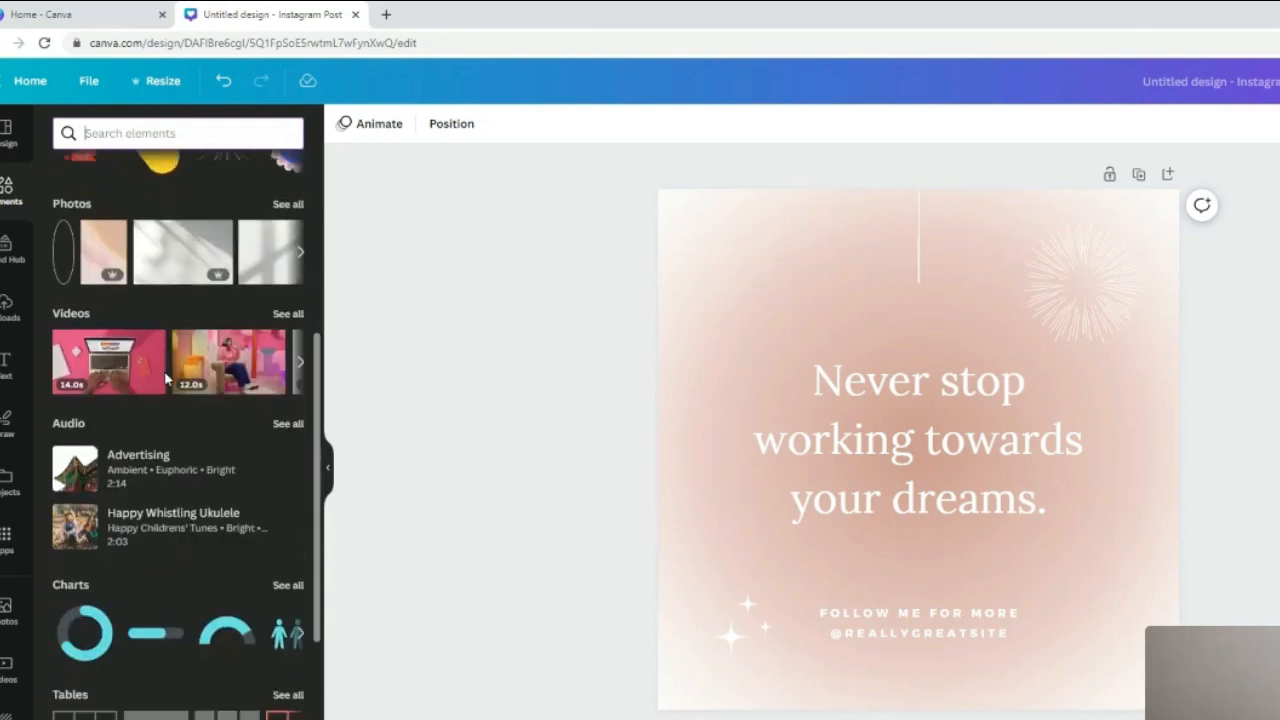
pyautogui.scroll(-3, 164, 371)
pyautogui.scroll(-1, 152, 415)
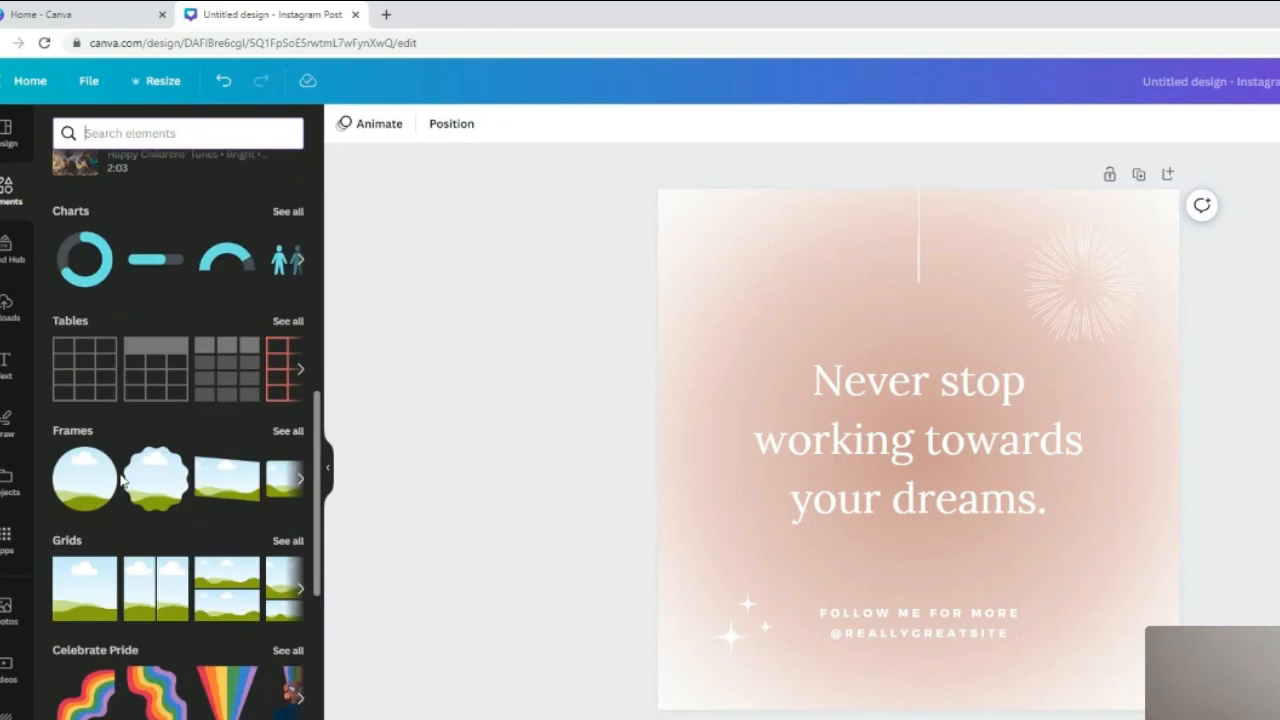
pyautogui.scroll(-2, 93, 488)
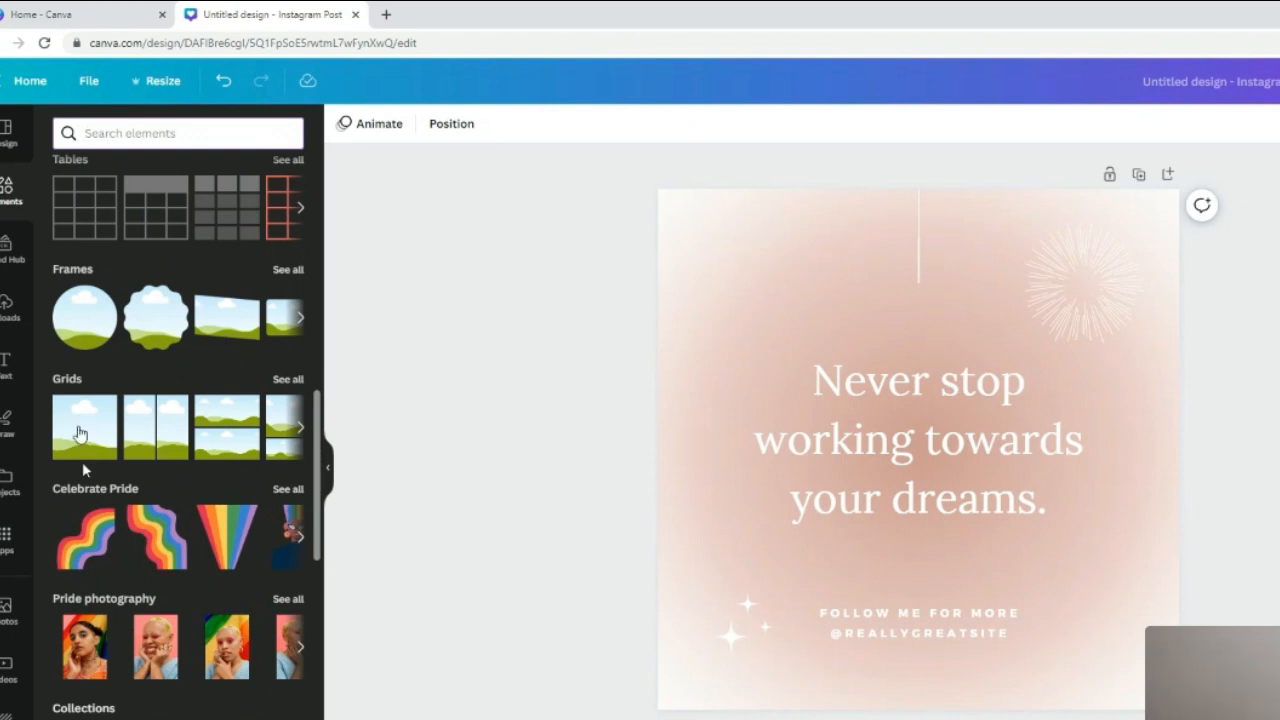
pyautogui.moveTo(71, 409); pyautogui.dragTo(737, 283)
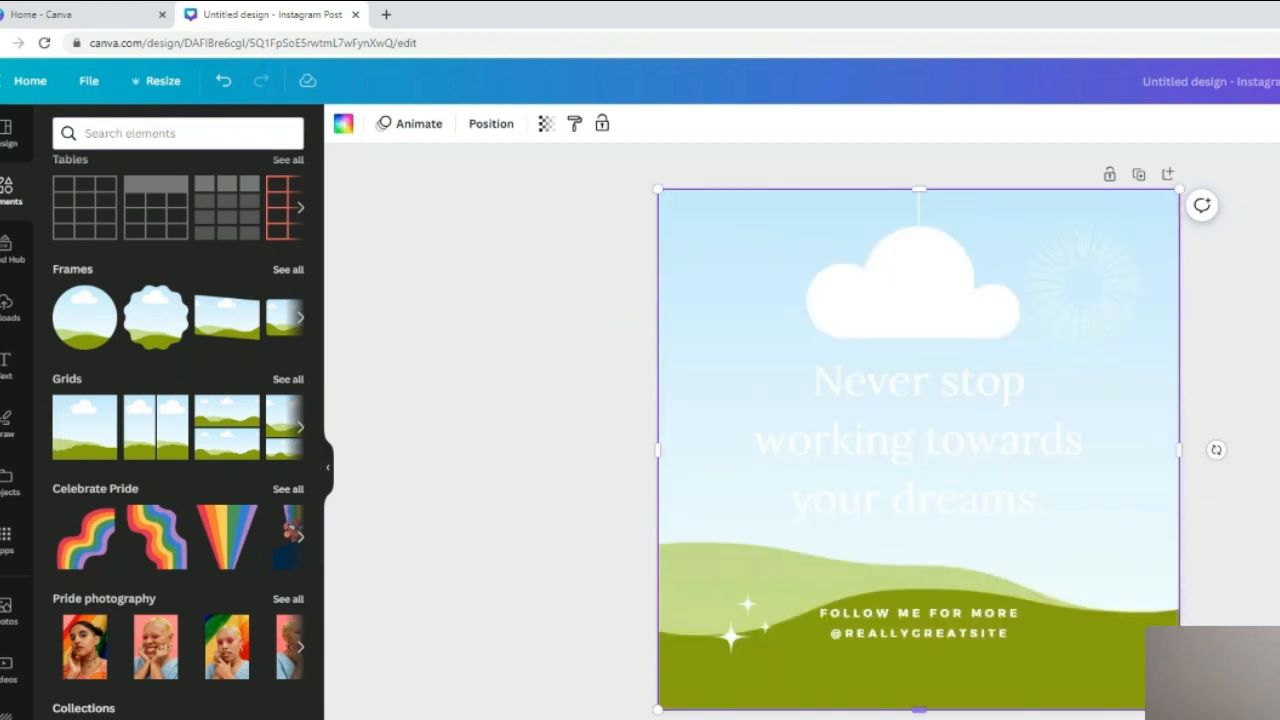
pyautogui.moveTo(1179, 708); pyautogui.dragTo(812, 343)
pyautogui.moveTo(722, 277)
pyautogui.mouseDown()
pyautogui.moveTo(751, 277)
pyautogui.moveTo(753, 295)
pyautogui.moveTo(742, 284)
pyautogui.mouseUp()
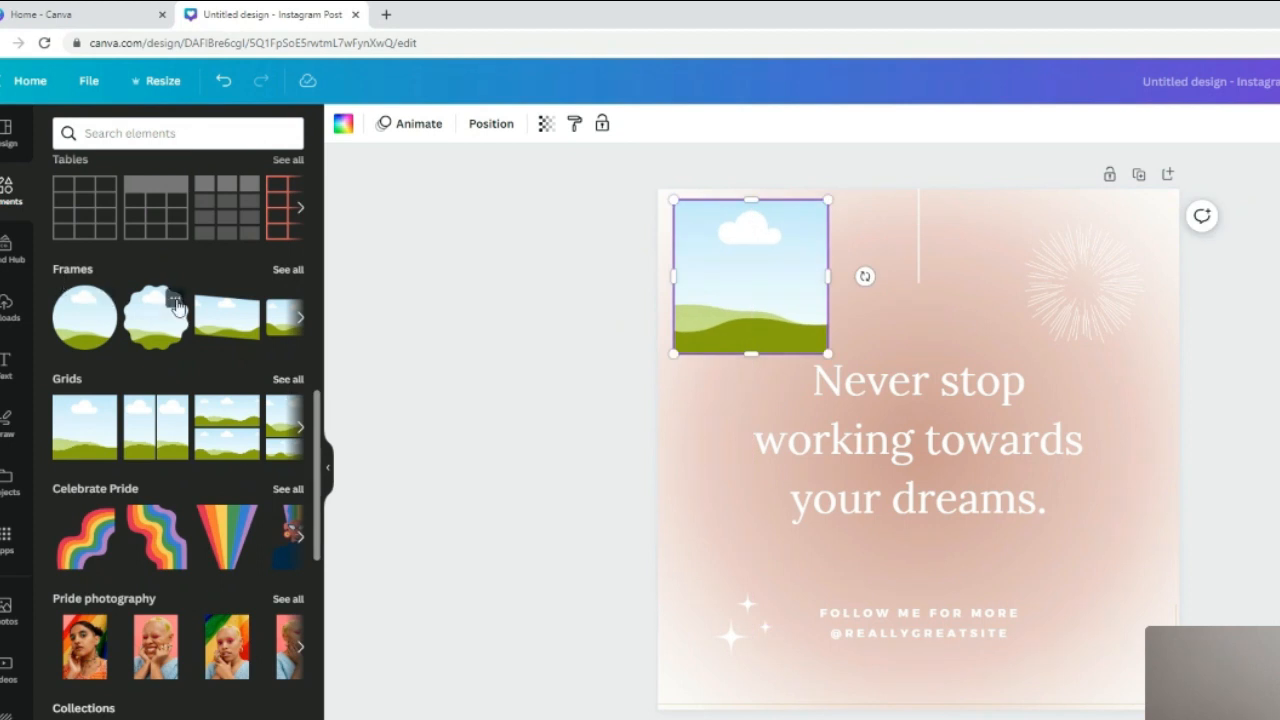
# Show all frames and place the scalloped circle frame over the lower-right part of the post.
pyautogui.click(288, 270)
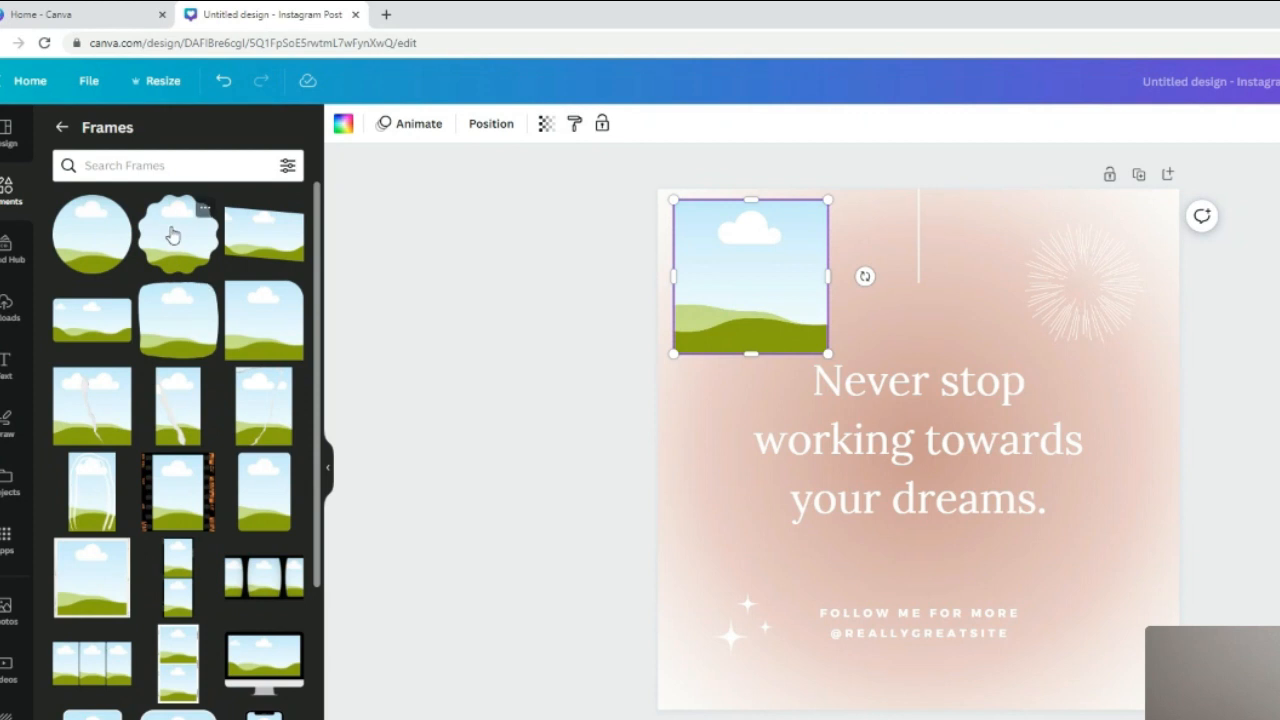
pyautogui.moveTo(186, 237); pyautogui.dragTo(951, 449)
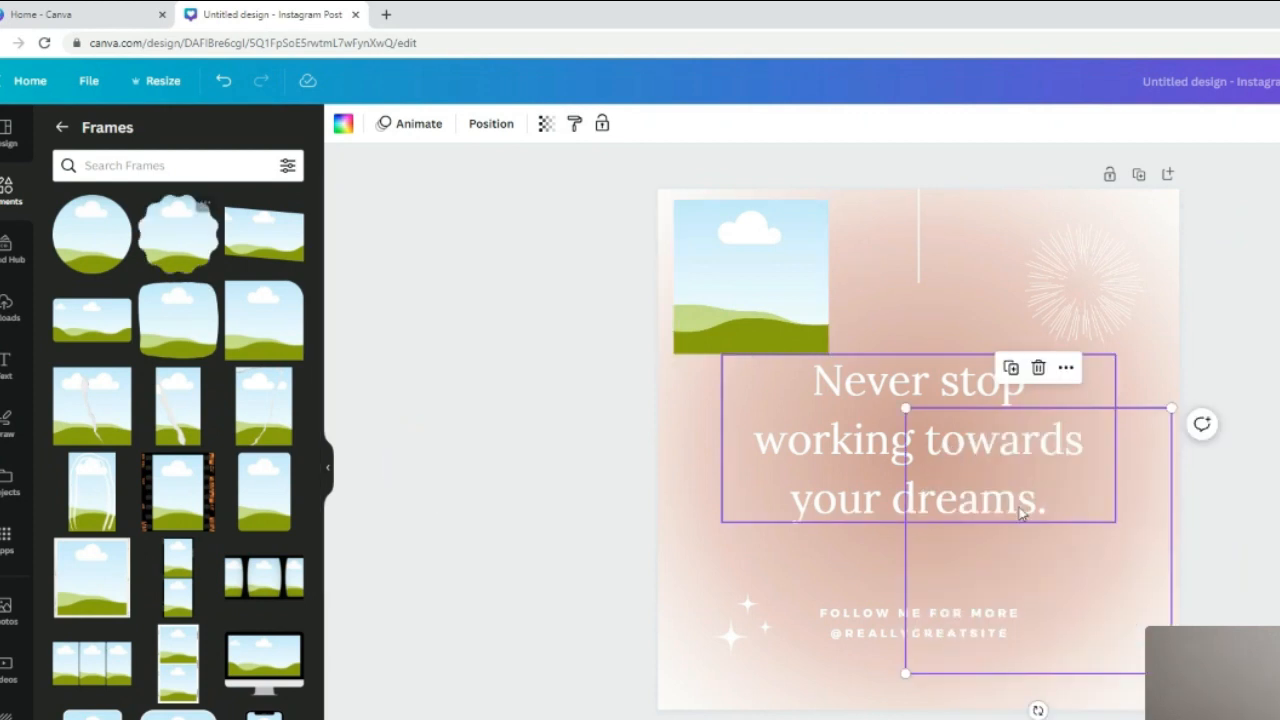
pyautogui.moveTo(1079, 585); pyautogui.dragTo(1074, 566)
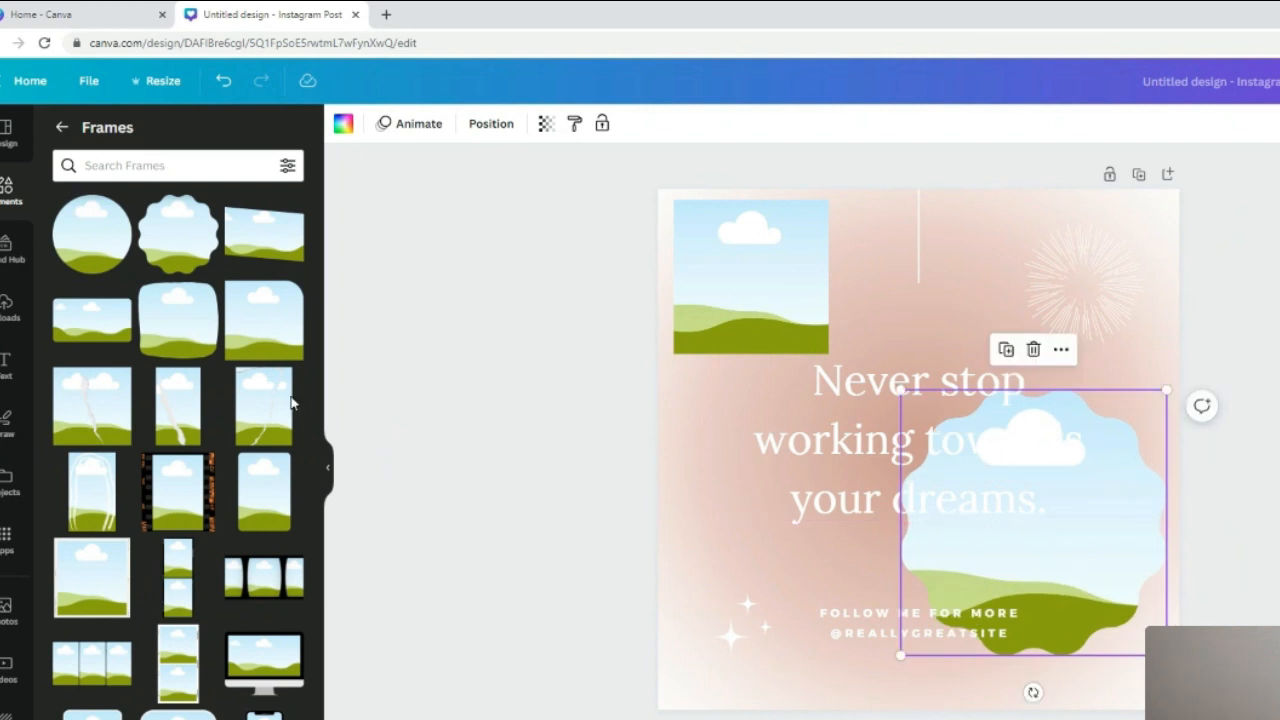
# Fill the scalloped frame with the trending photo of the woman holding a pink orchid and deselect it.
pyautogui.click(5, 620)
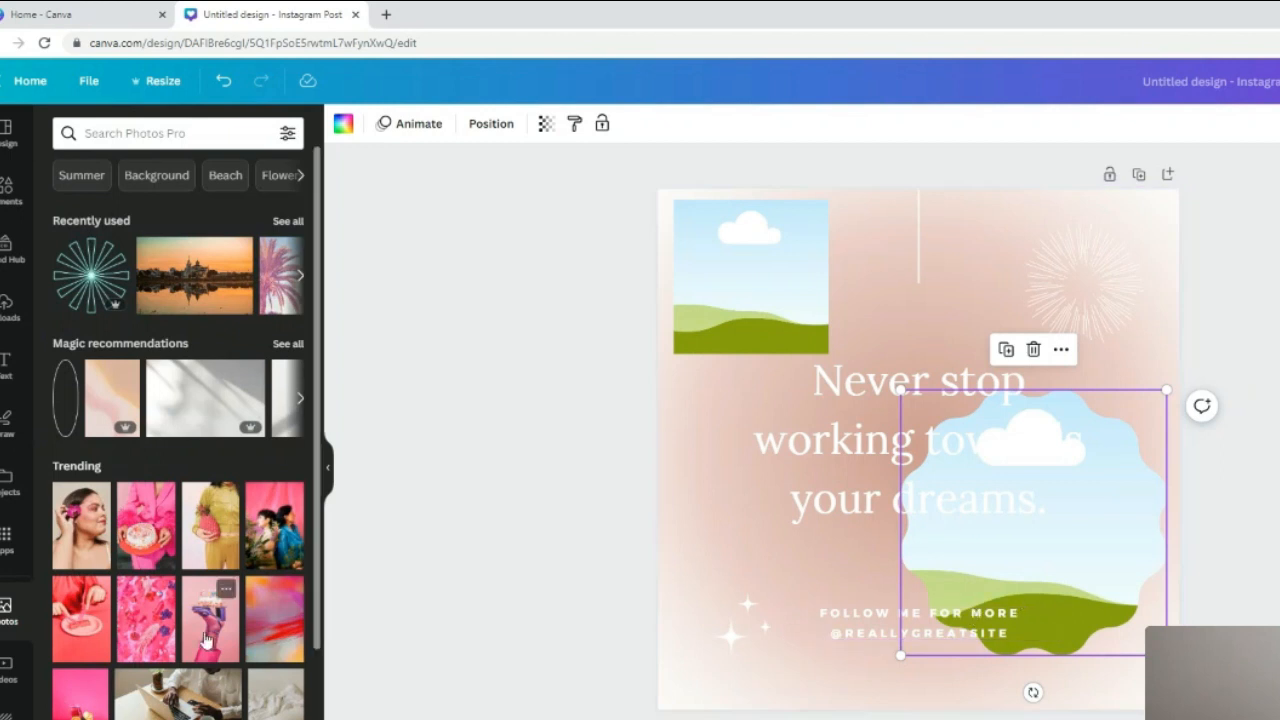
pyautogui.moveTo(95, 500)
pyautogui.mouseDown()
pyautogui.moveTo(1070, 540)
pyautogui.moveTo(1087, 527)
pyautogui.mouseUp()
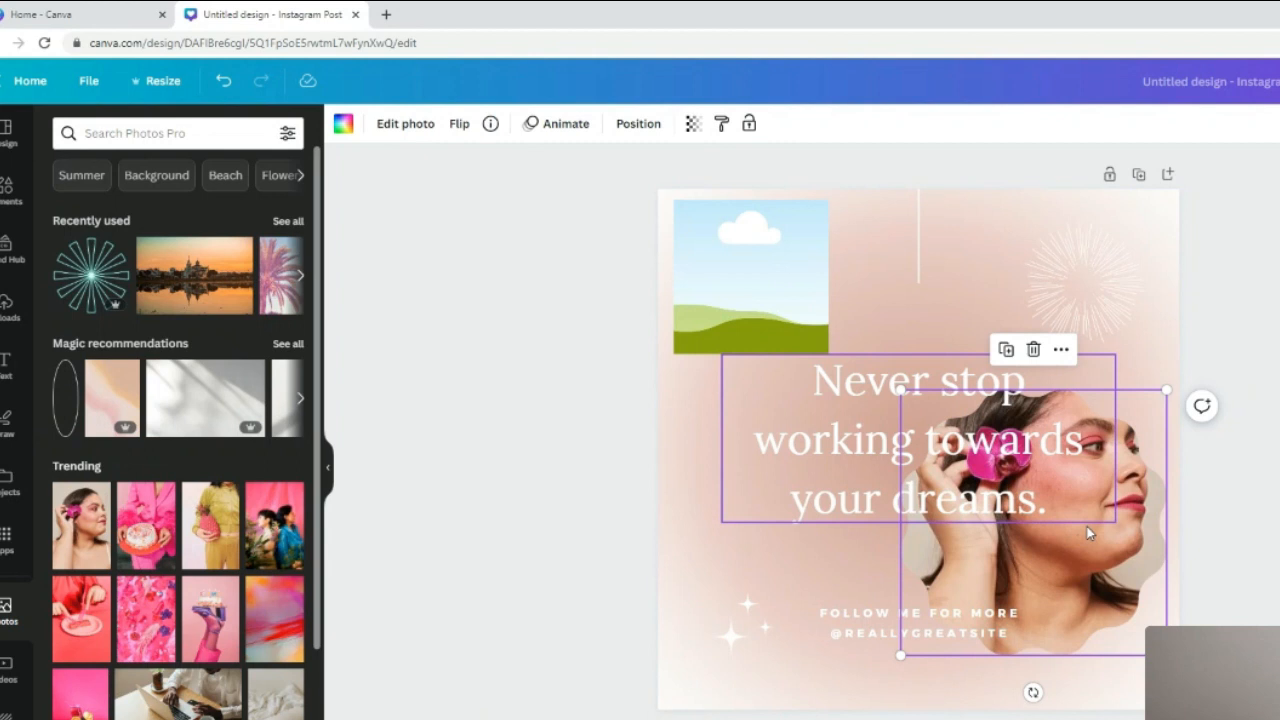
pyautogui.click(1264, 614)
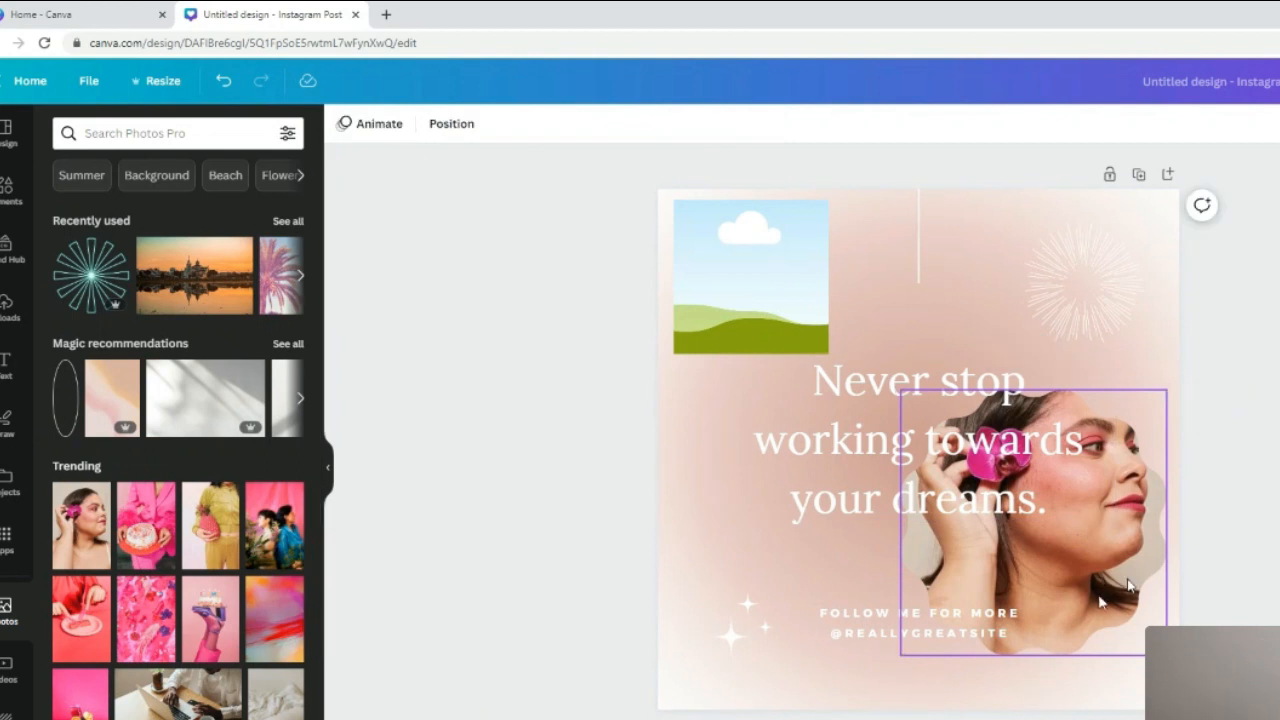
# Reposition and slightly resize the woman's photo inside the scalloped frame so her whole head fits, and finish cropping.
pyautogui.click(1100, 600)
pyautogui.doubleClick(1100, 600)
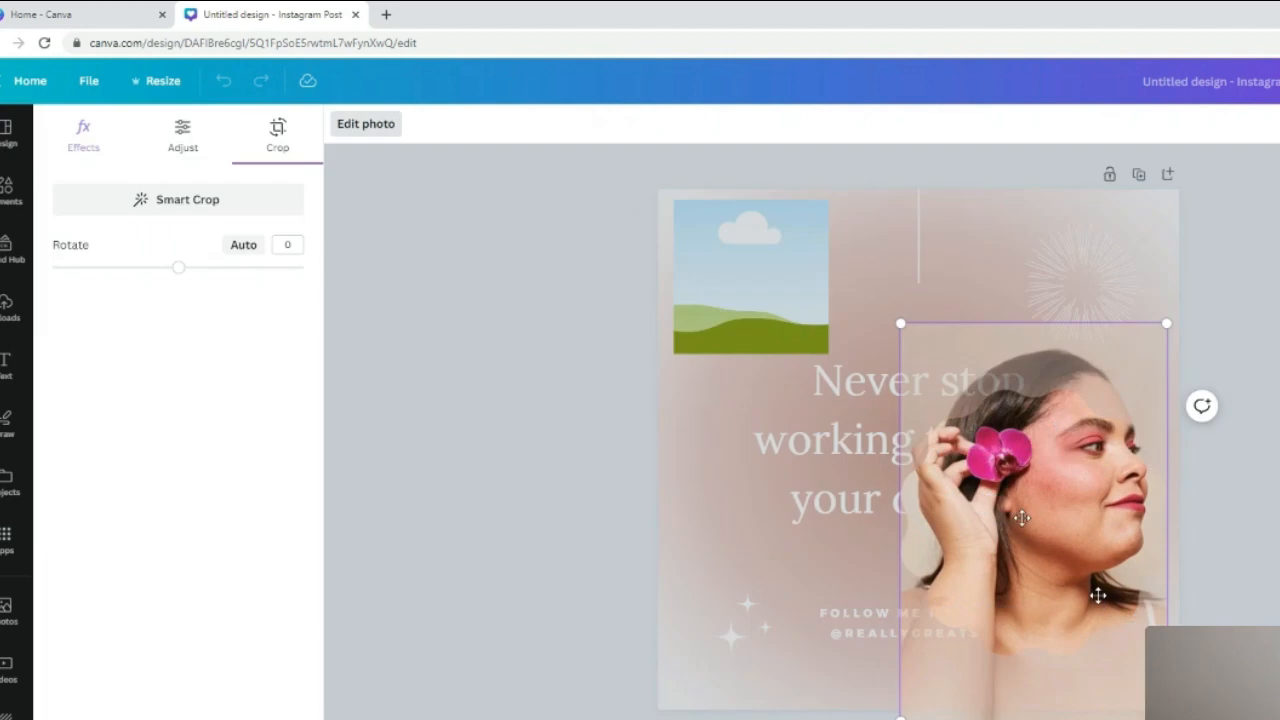
pyautogui.moveTo(1051, 530); pyautogui.dragTo(988, 634)
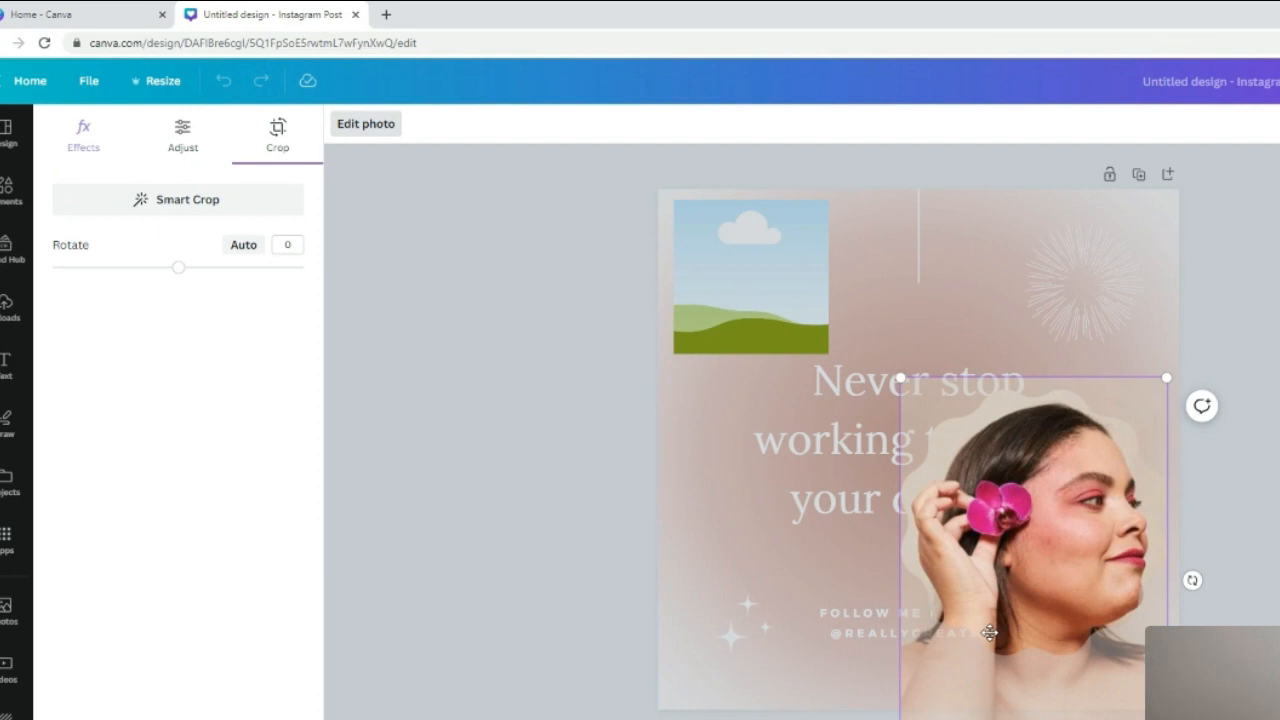
pyautogui.moveTo(900, 719); pyautogui.dragTo(880, 719)
pyautogui.moveTo(1044, 483); pyautogui.dragTo(1050, 472)
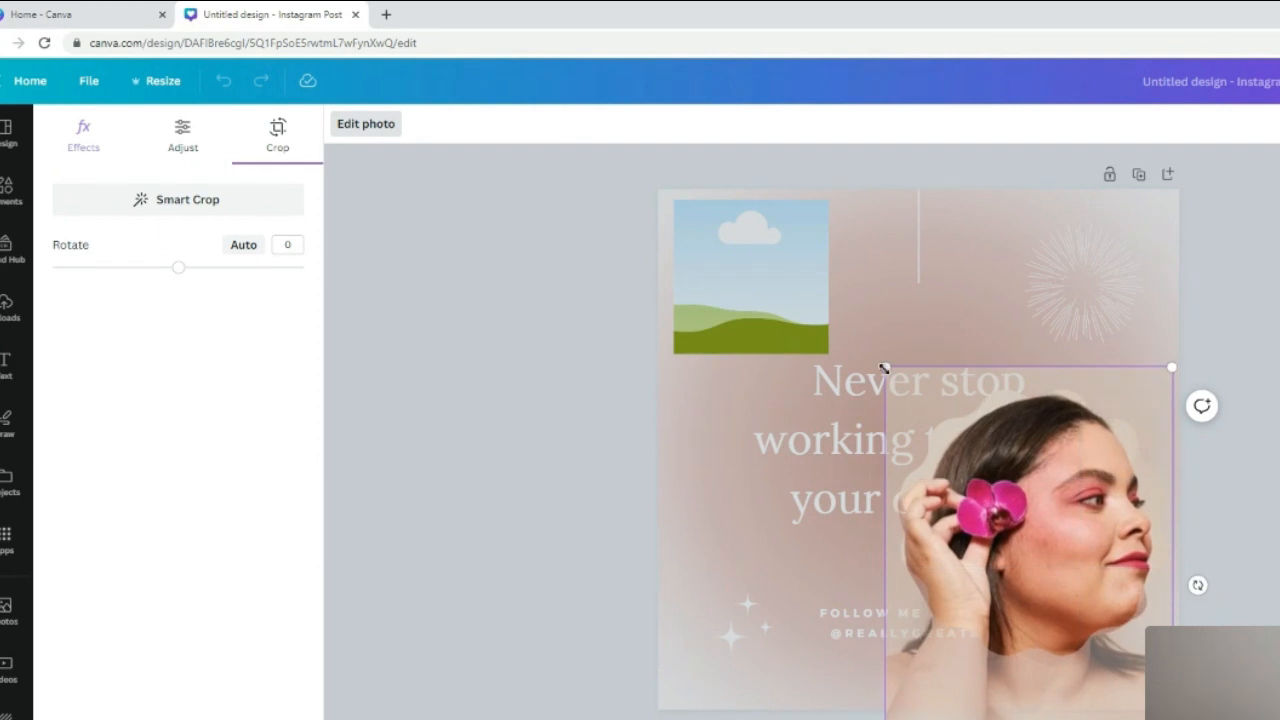
pyautogui.moveTo(884, 368); pyautogui.dragTo(897, 376)
pyautogui.click(1277, 500)
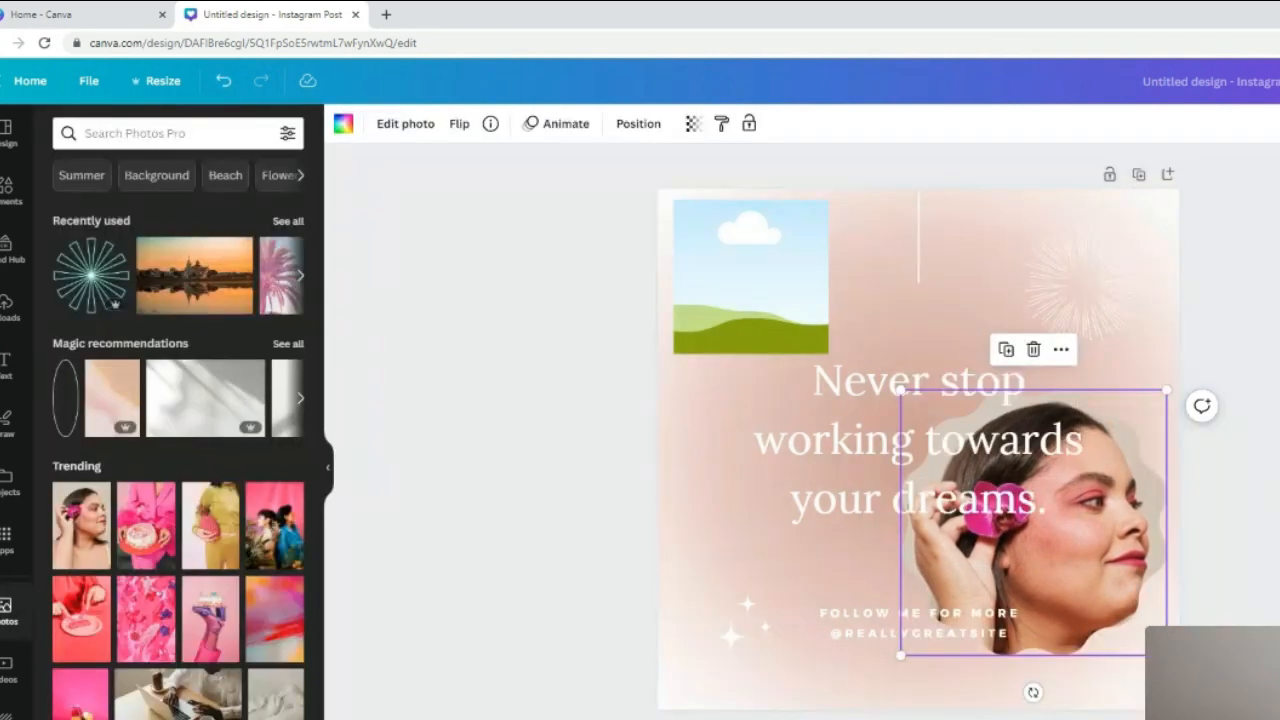
# Move the filled scalloped frame slightly down, delete the photo inside it and undo that deletion.
pyautogui.moveTo(1128, 552)
pyautogui.mouseDown()
pyautogui.moveTo(1036, 313)
pyautogui.moveTo(928, 468)
pyautogui.moveTo(1062, 353)
pyautogui.moveTo(1035, 548)
pyautogui.moveTo(1131, 566)
pyautogui.mouseUp()
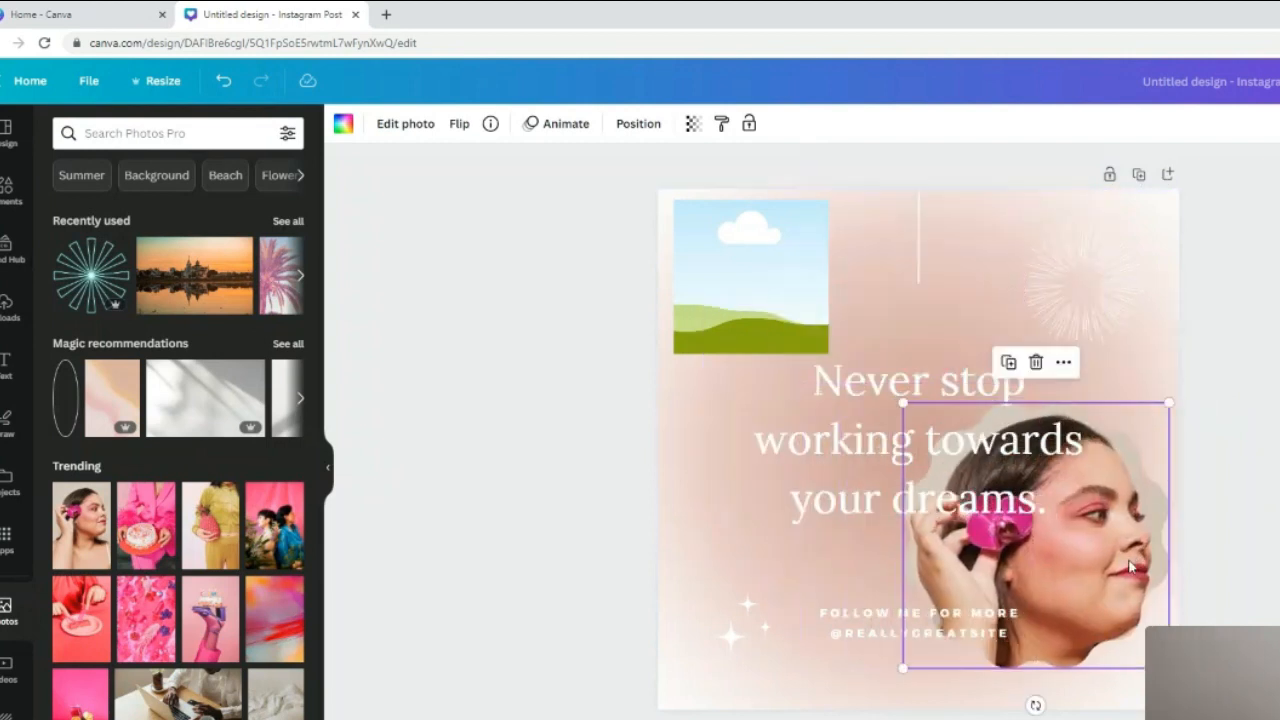
pyautogui.press('Delete')
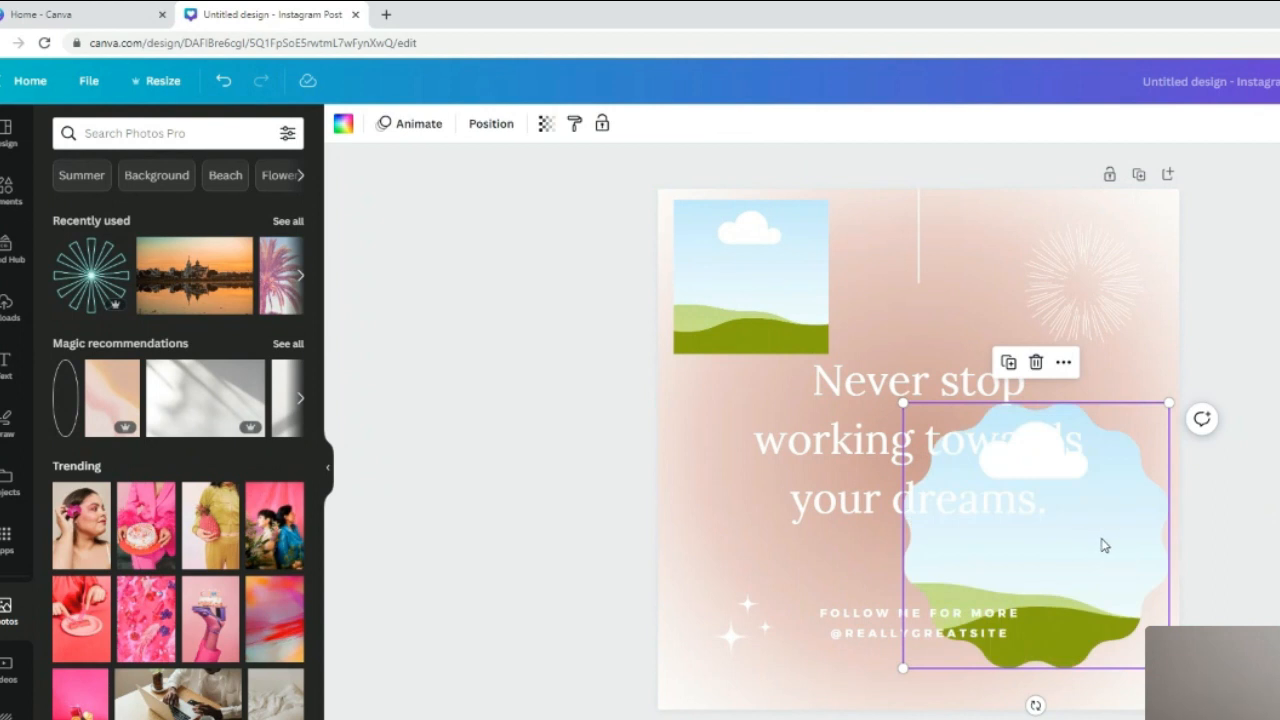
pyautogui.click(224, 80)
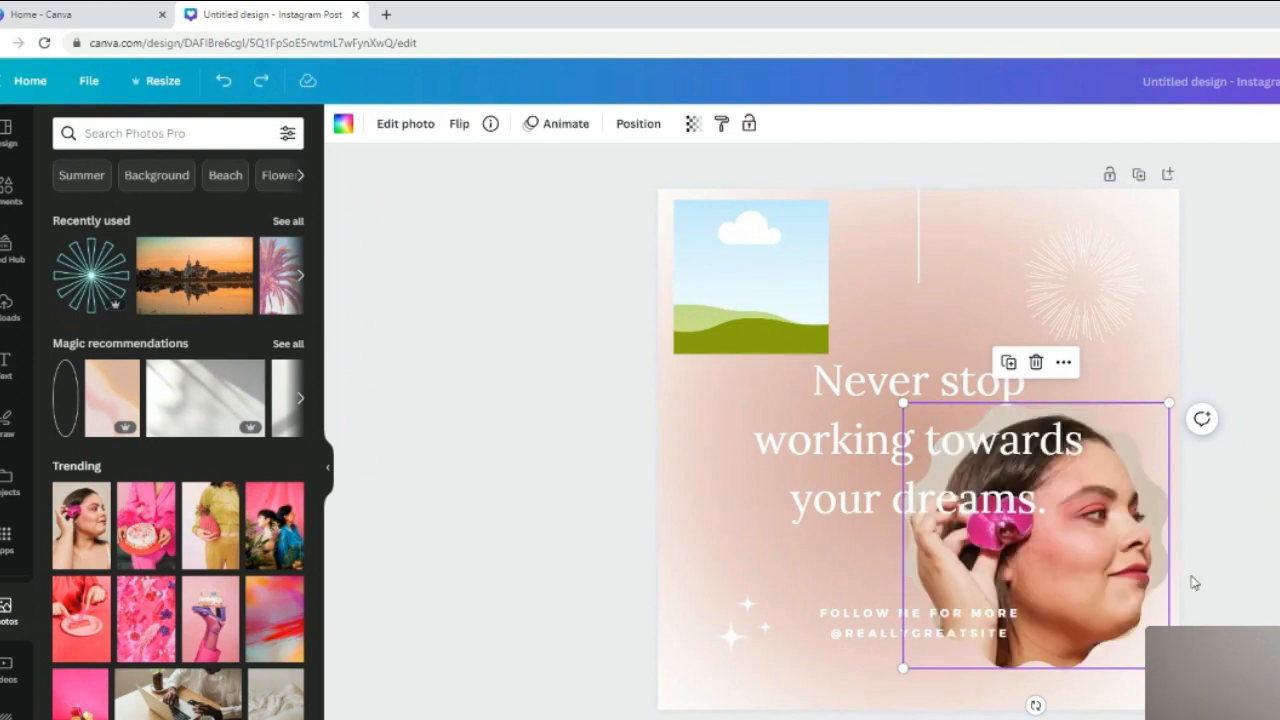
# Detach the woman's photo from the scalloped frame and move the loose photo up on the post.
pyautogui.rightClick(1116, 558)
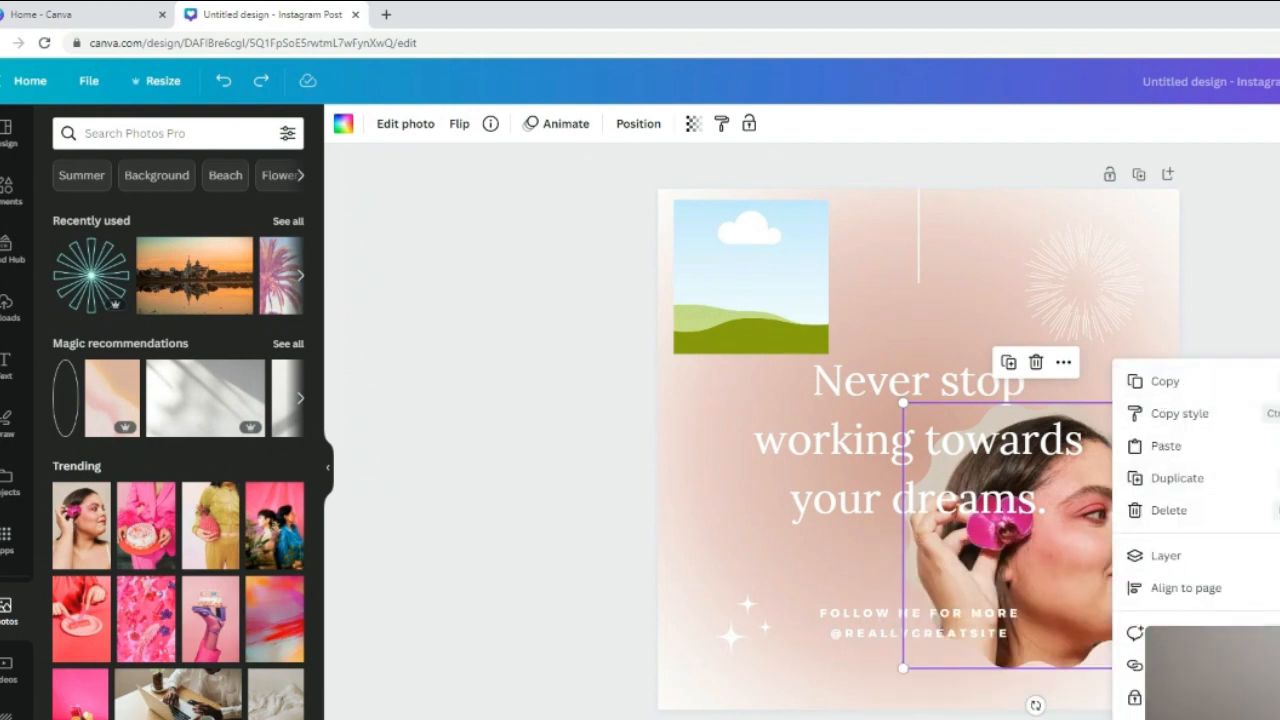
pyautogui.click(1135, 716)
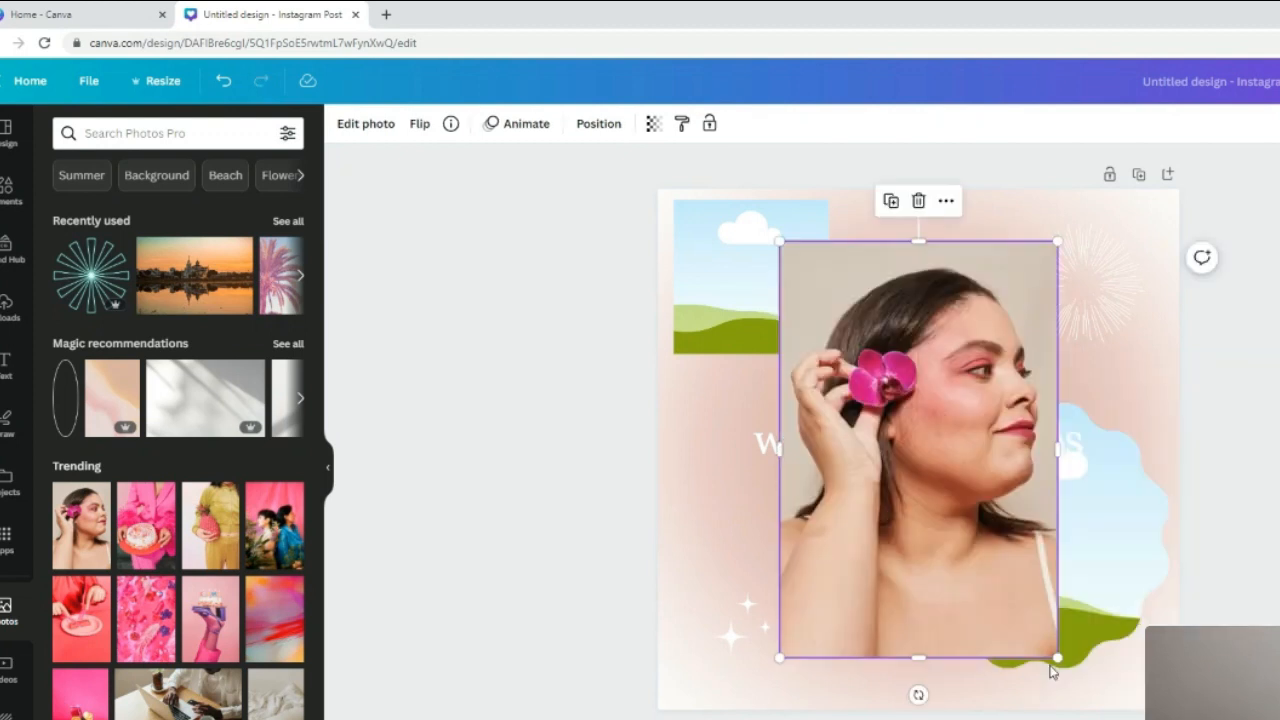
pyautogui.moveTo(938, 494); pyautogui.dragTo(961, 374)
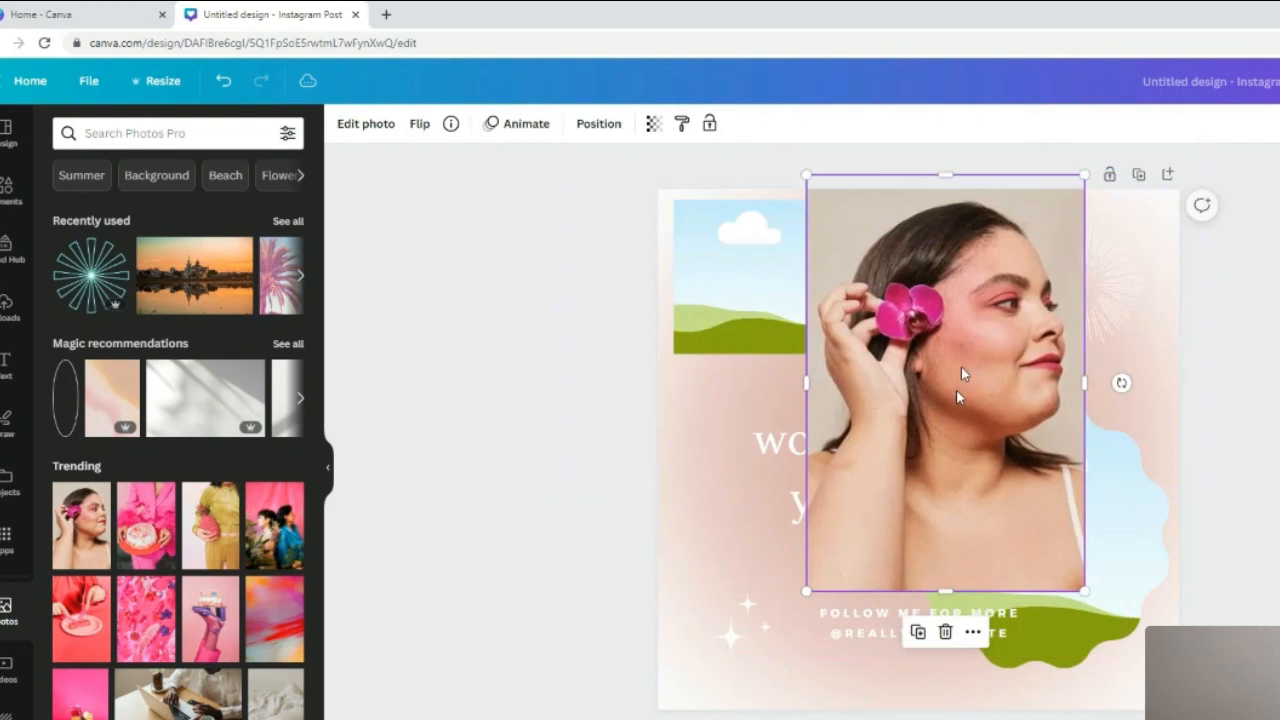
# Delete the detached photo and the empty scalloped frame from the post.
pyautogui.press('Delete')
pyautogui.click(1160, 580)
pyautogui.press('Delete')
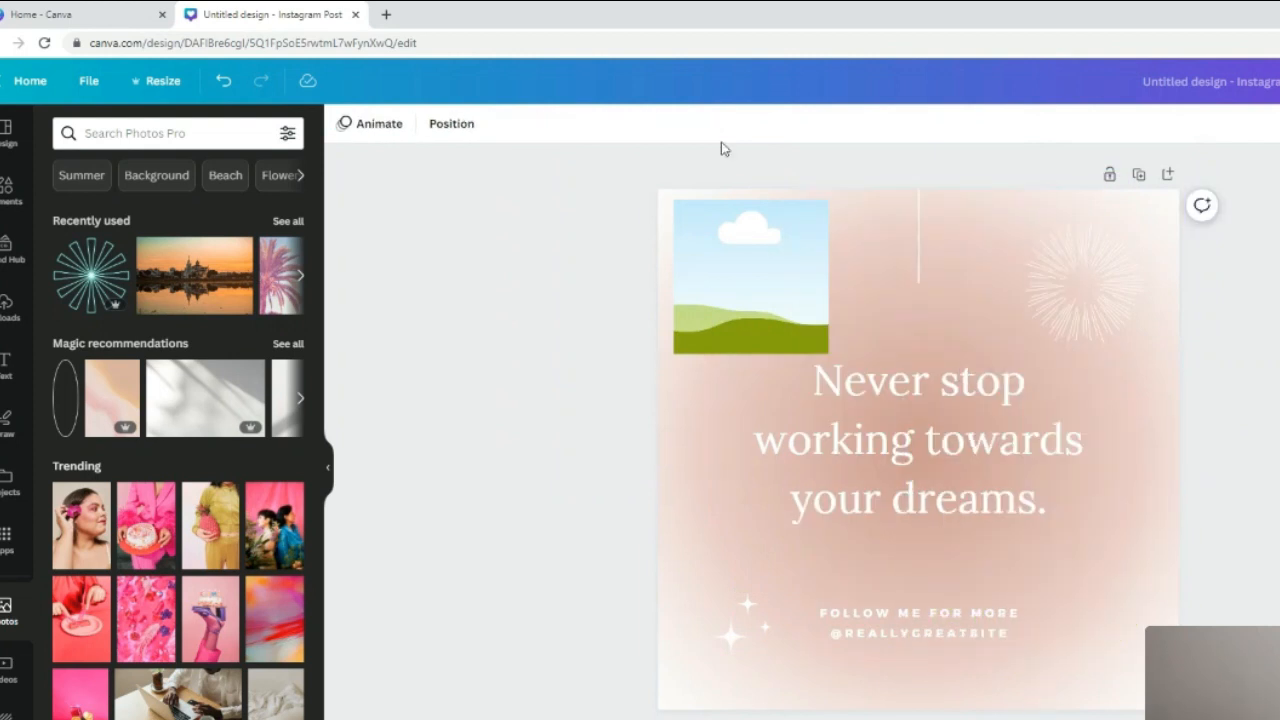
# Fill the grid with the pink-suit cake photo and stretch it into a full-height strip along the post's left edge.
pyautogui.moveTo(141, 566); pyautogui.dragTo(730, 357)
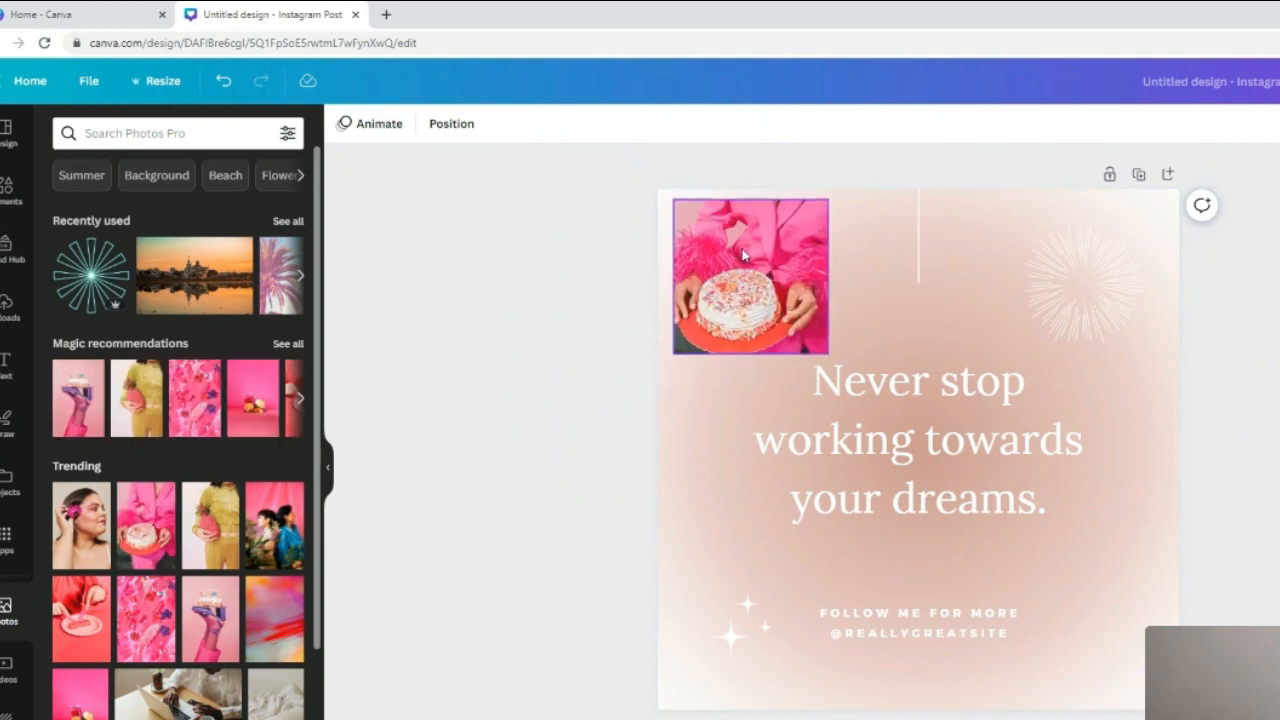
pyautogui.click(805, 340)
pyautogui.moveTo(828, 353); pyautogui.dragTo(818, 708)
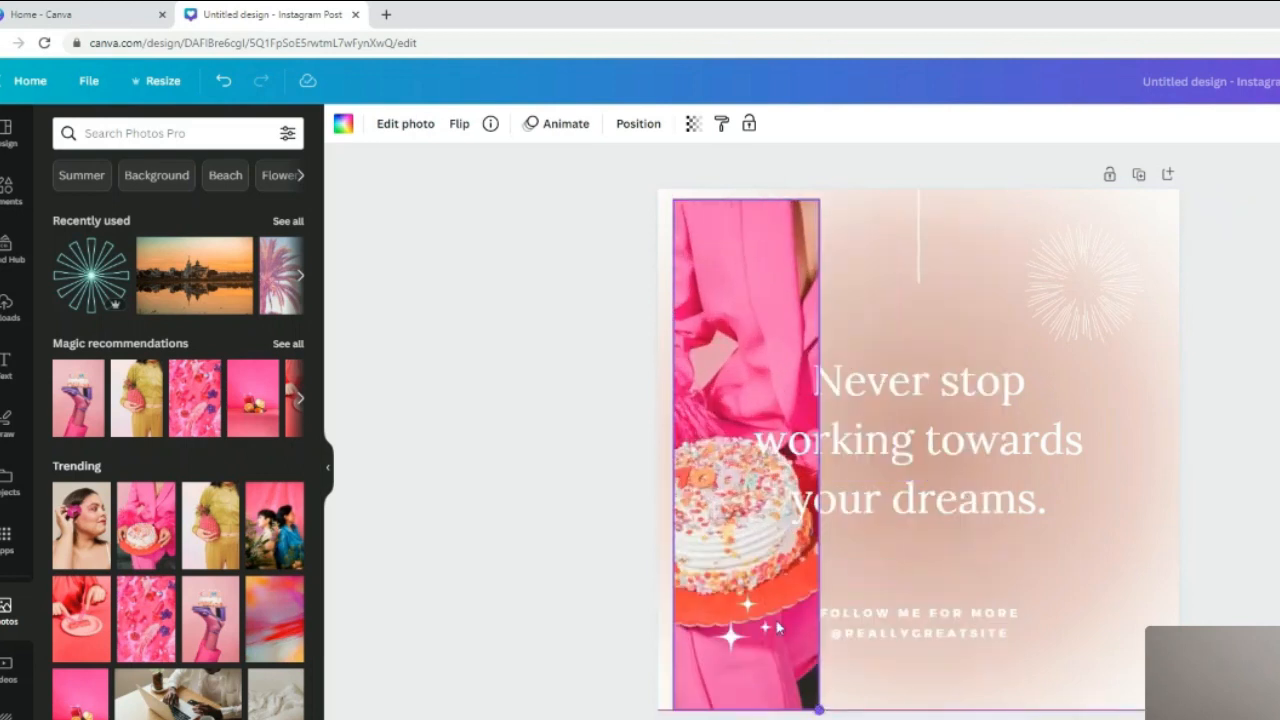
pyautogui.moveTo(853, 452); pyautogui.dragTo(840, 443)
pyautogui.moveTo(723, 697); pyautogui.dragTo(724, 712)
pyautogui.click(1247, 417)
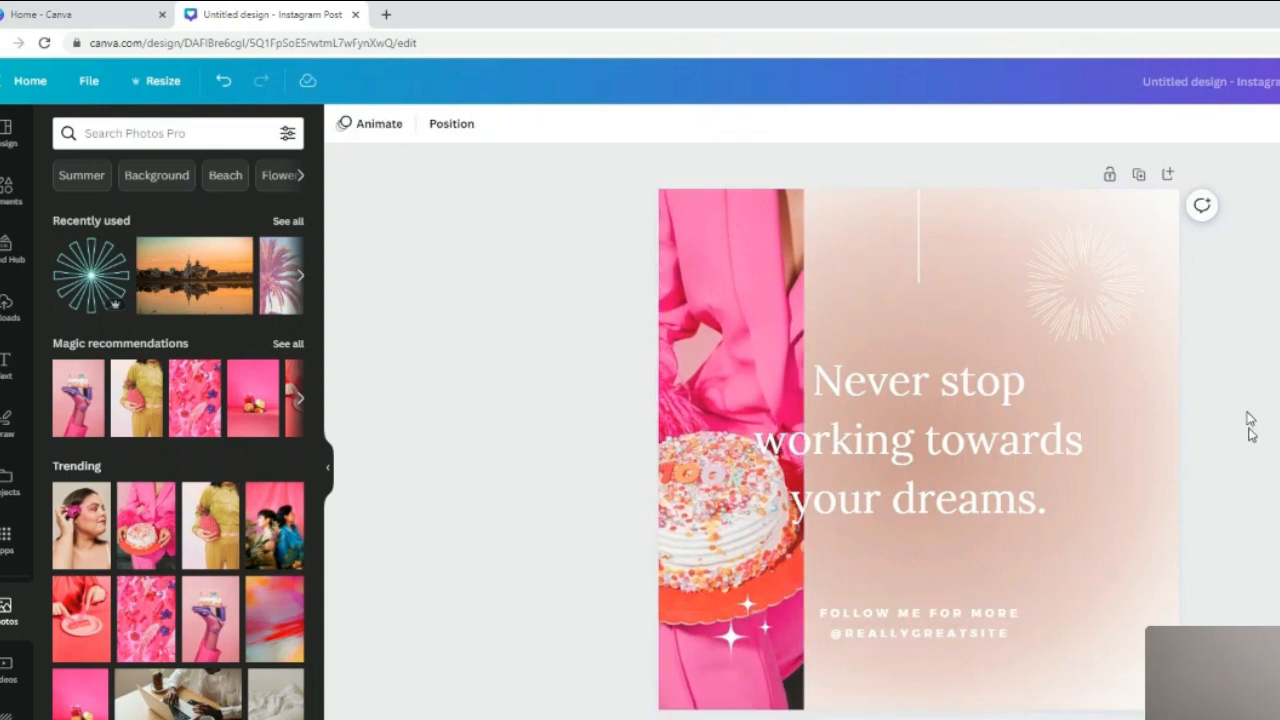
# Delete the cake photo strip from the post and browse further trending photos.
pyautogui.click(715, 281)
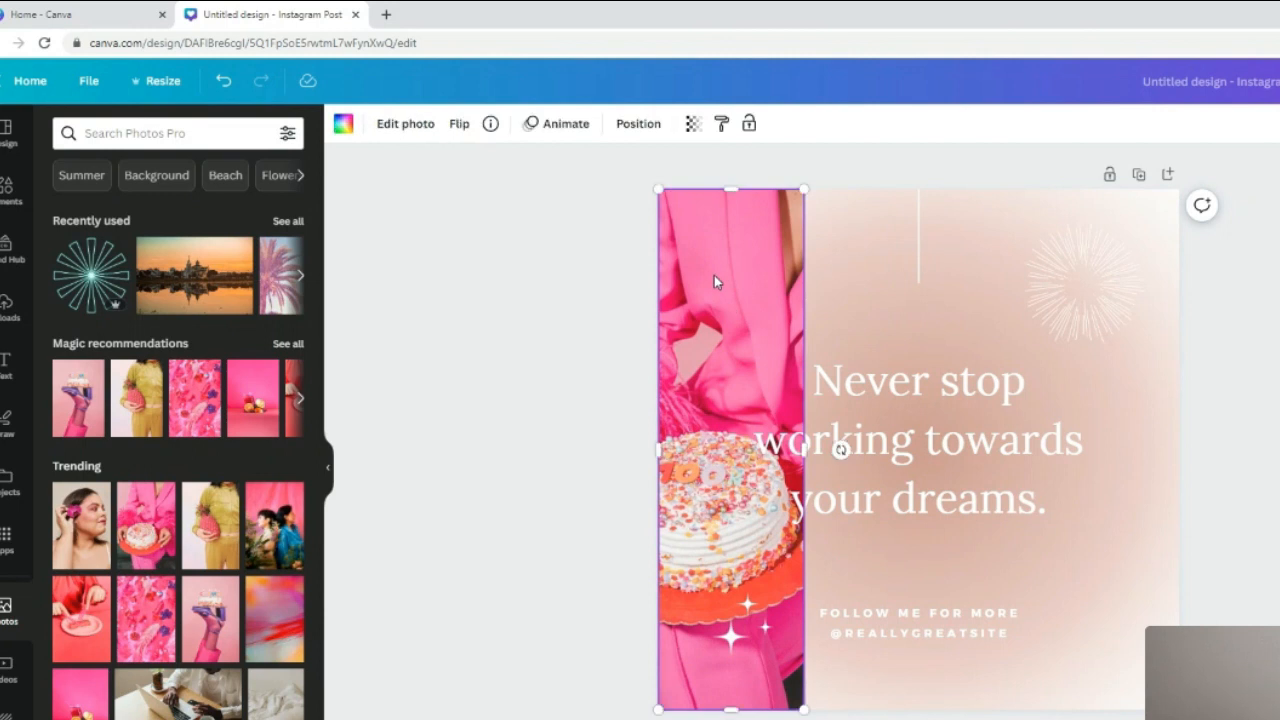
pyautogui.press('Delete')
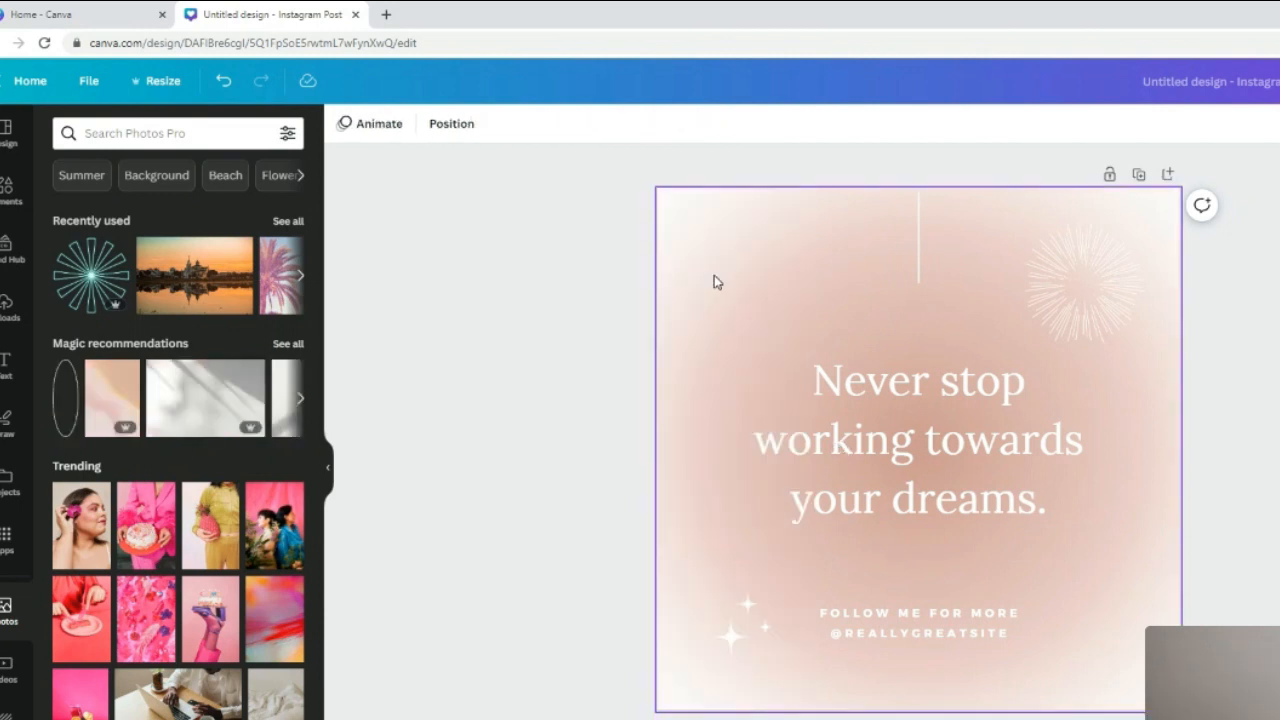
pyautogui.scroll(-7, 204, 382)
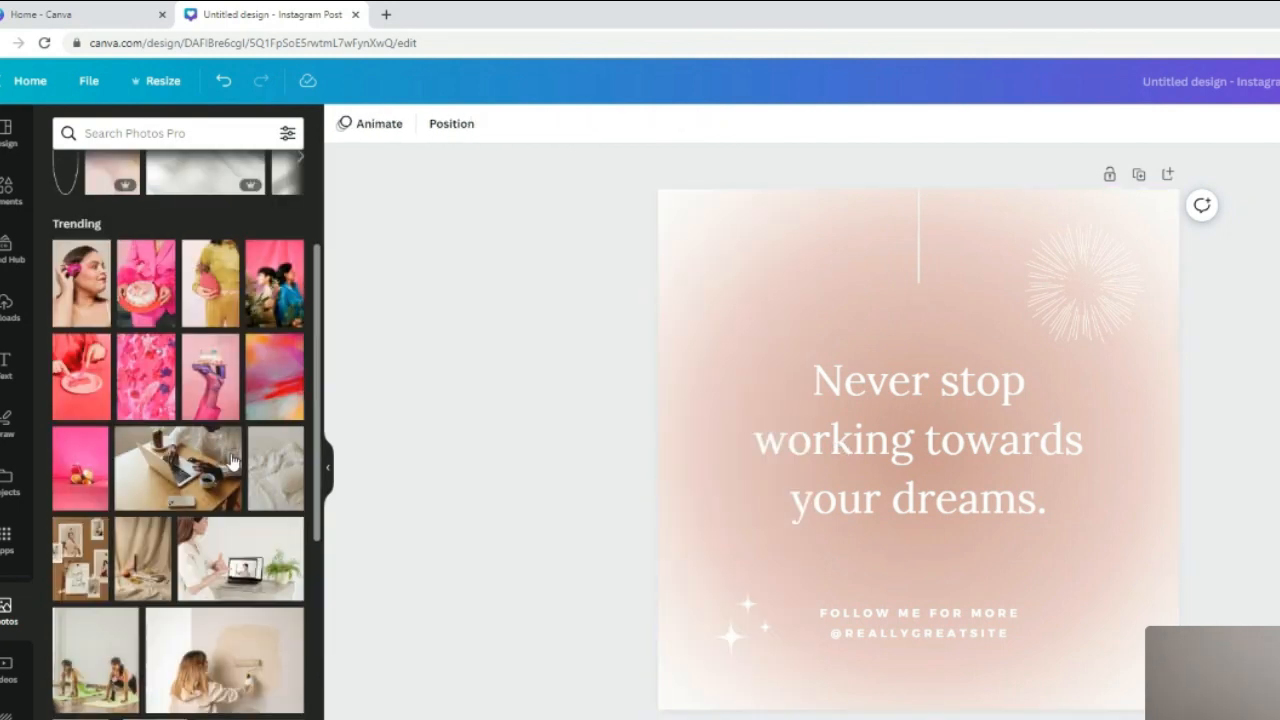
# Add the letter A frame to the post, shrink it and place it in the post's upper-left corner.
pyautogui.scroll(7, 204, 382)
pyautogui.scroll(-15, 204, 382)
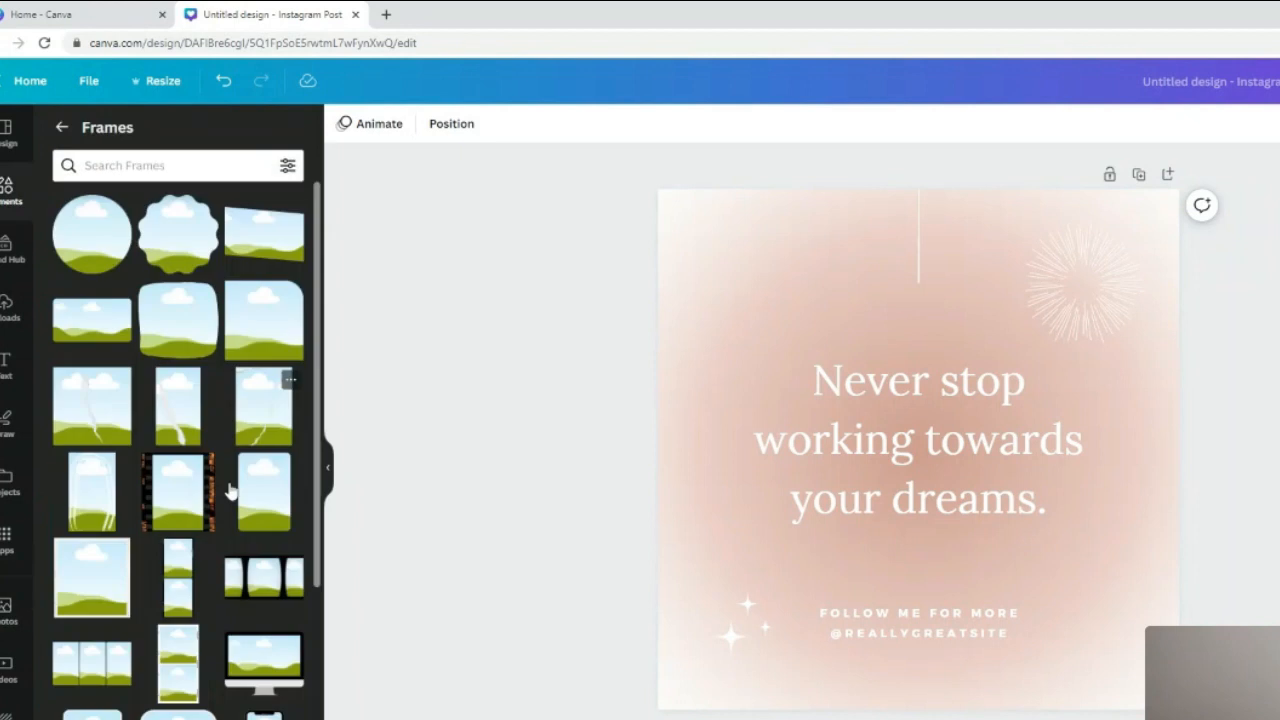
pyautogui.scroll(-8, 214, 510)
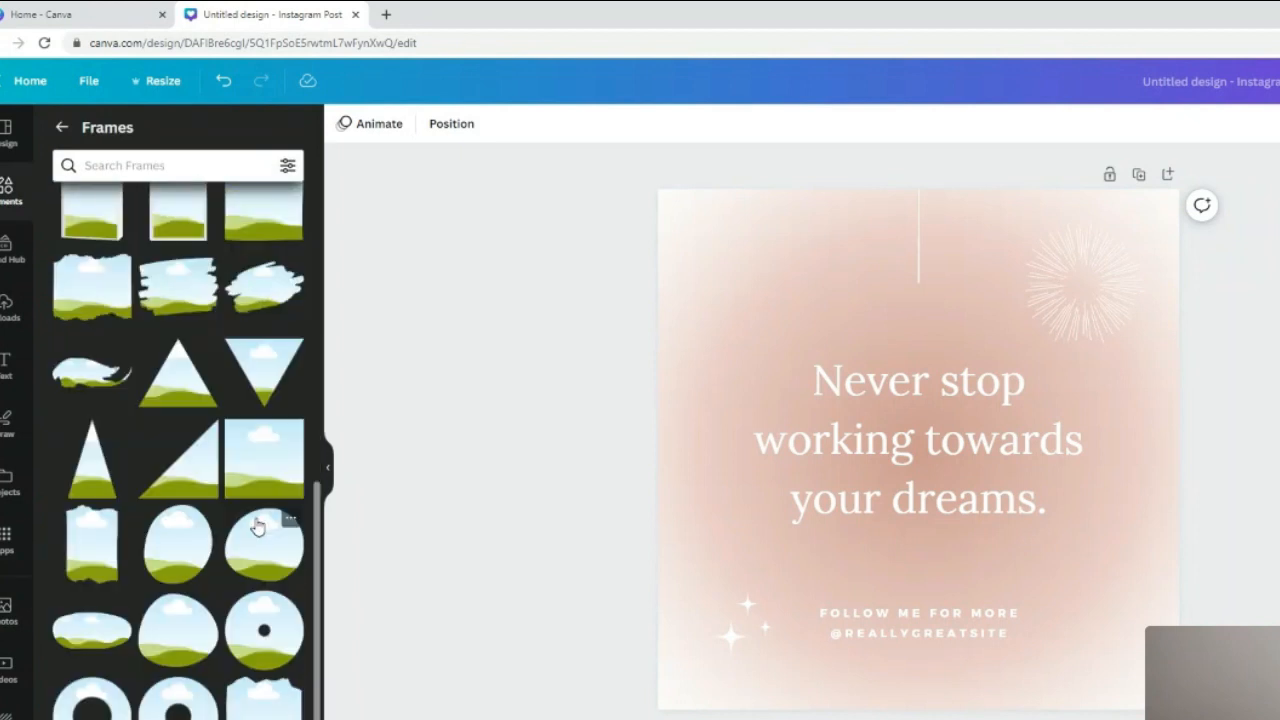
pyautogui.scroll(-10, 255, 522)
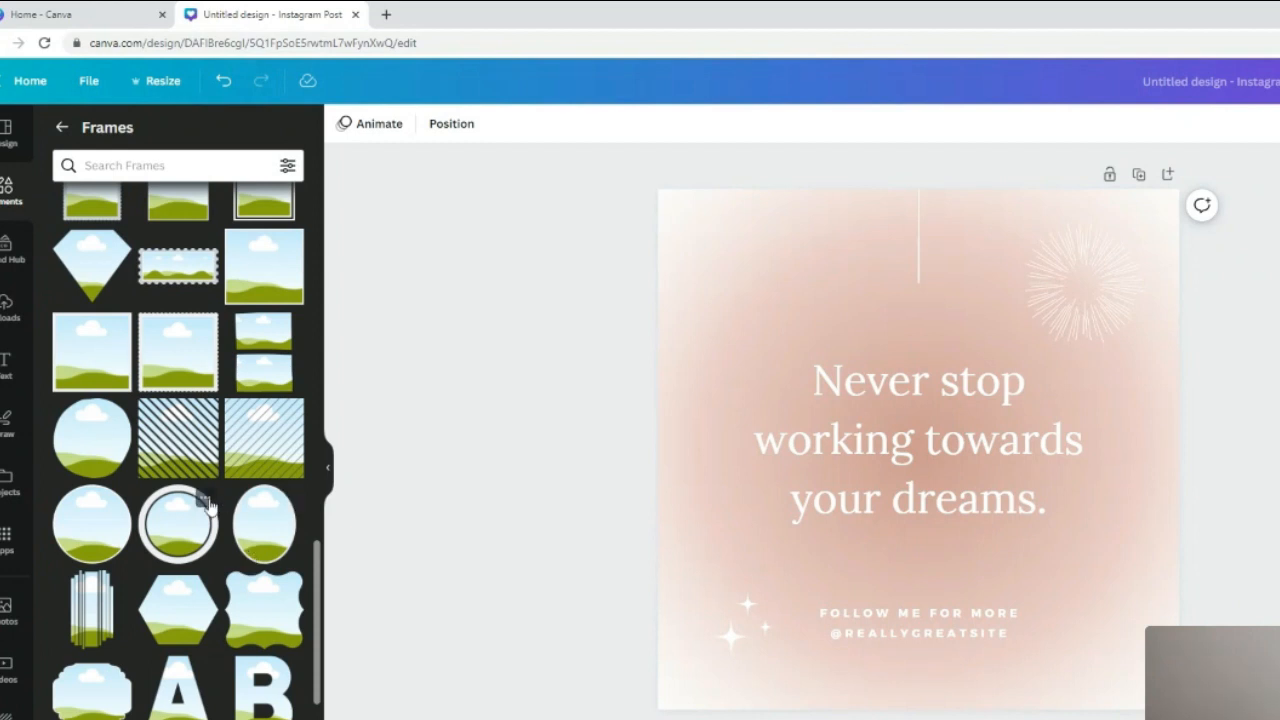
pyautogui.scroll(-3, 145, 553)
pyautogui.scroll(-1, 149, 549)
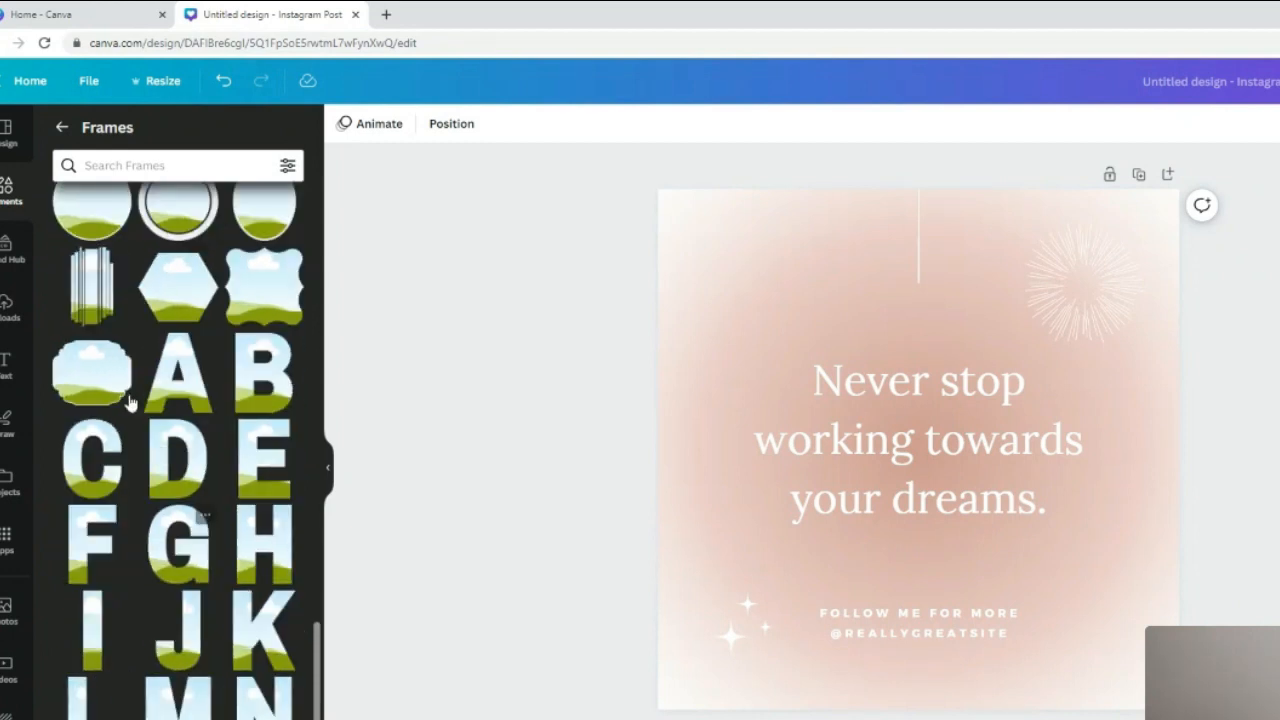
pyautogui.click(183, 400)
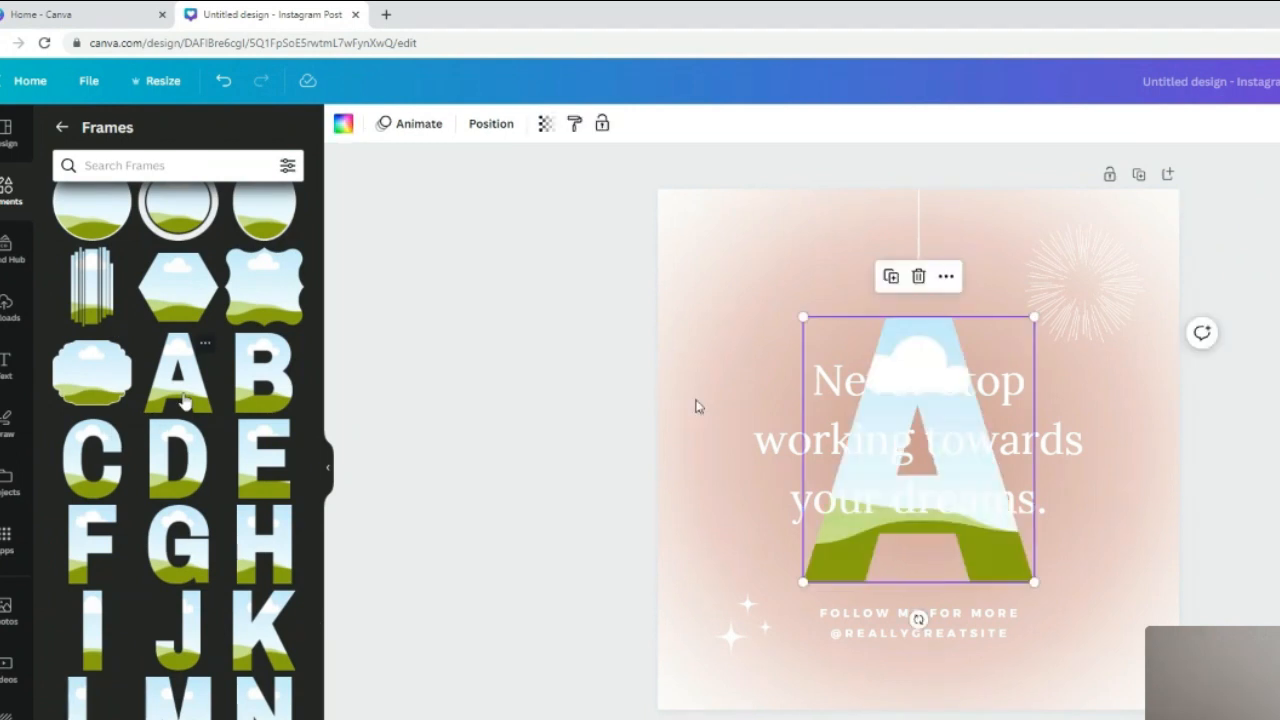
pyautogui.click(808, 325)
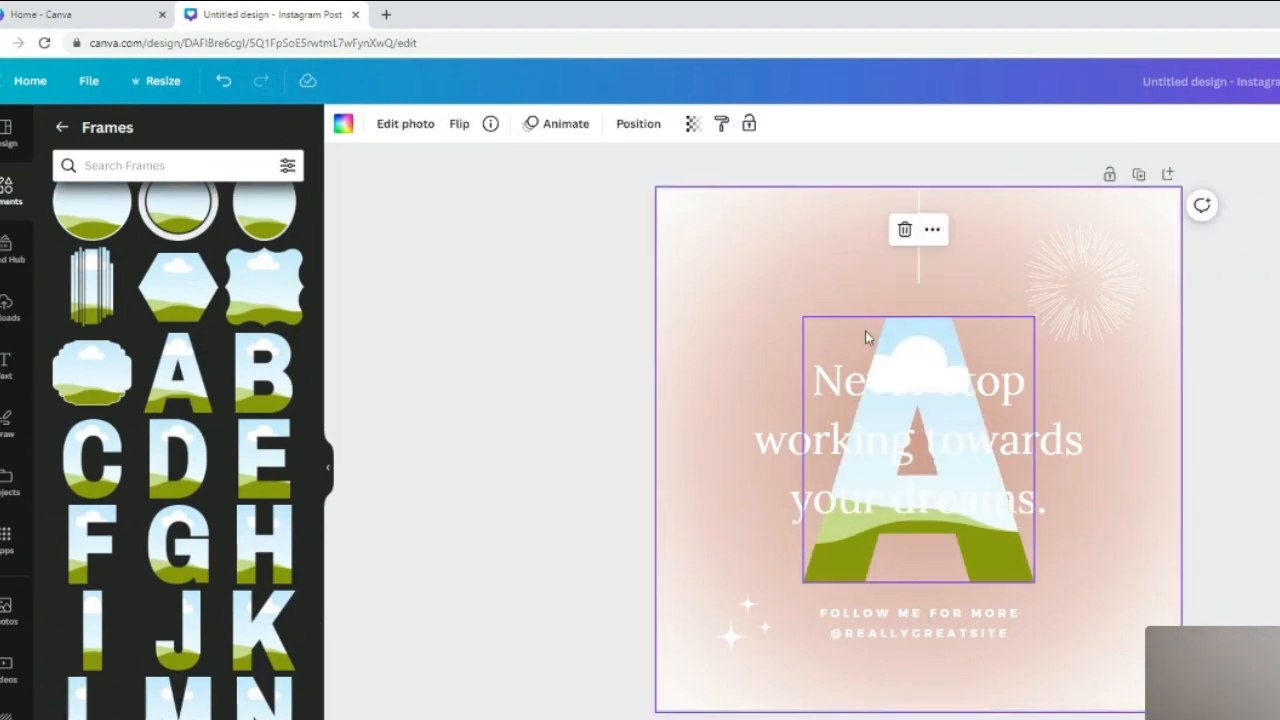
pyautogui.click(850, 328)
pyautogui.moveTo(802, 316); pyautogui.dragTo(865, 409)
pyautogui.moveTo(902, 575); pyautogui.dragTo(660, 374)
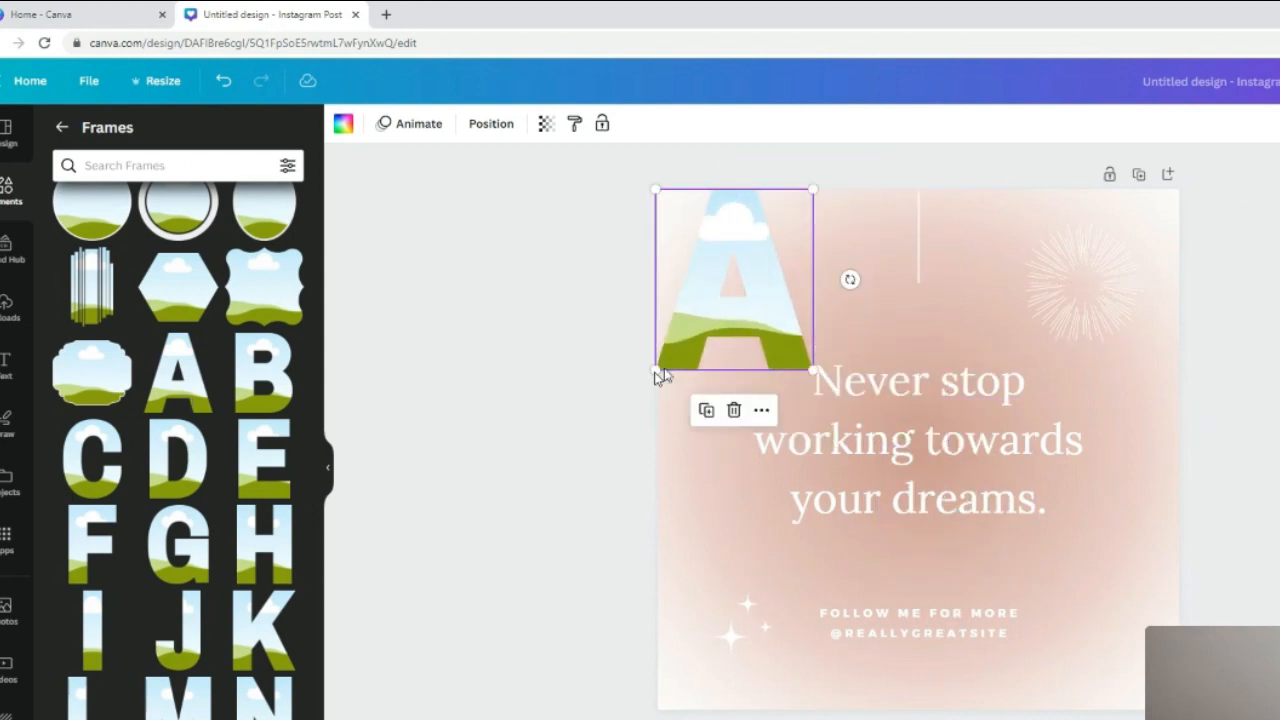
# Add the letter B frame, shrink it to match the A and place it directly beside it.
pyautogui.click(262, 382)
pyautogui.moveTo(822, 318); pyautogui.dragTo(880, 440)
pyautogui.moveTo(931, 539); pyautogui.dragTo(948, 370)
# Delete the "Never stop working towards your dreams." quote text and the starburst graphic from the post.
pyautogui.click(984, 455)
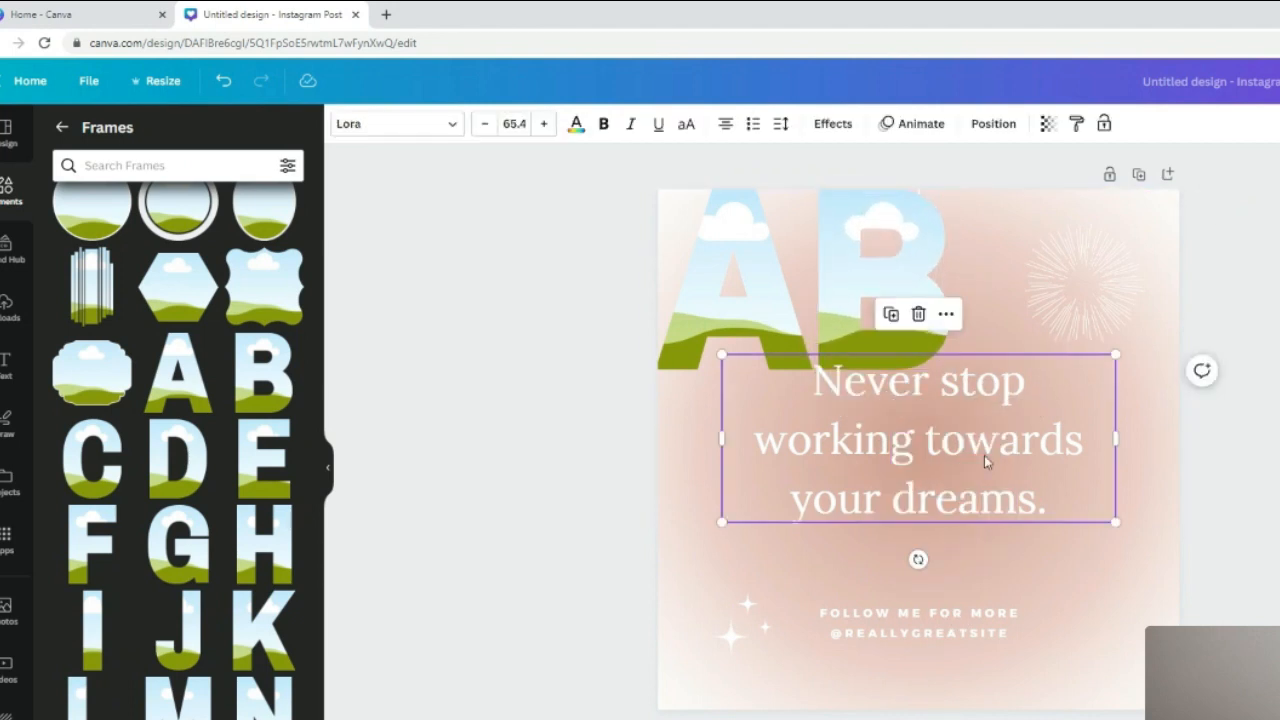
pyautogui.press('Delete')
pyautogui.click(1089, 288)
pyautogui.press('Delete')
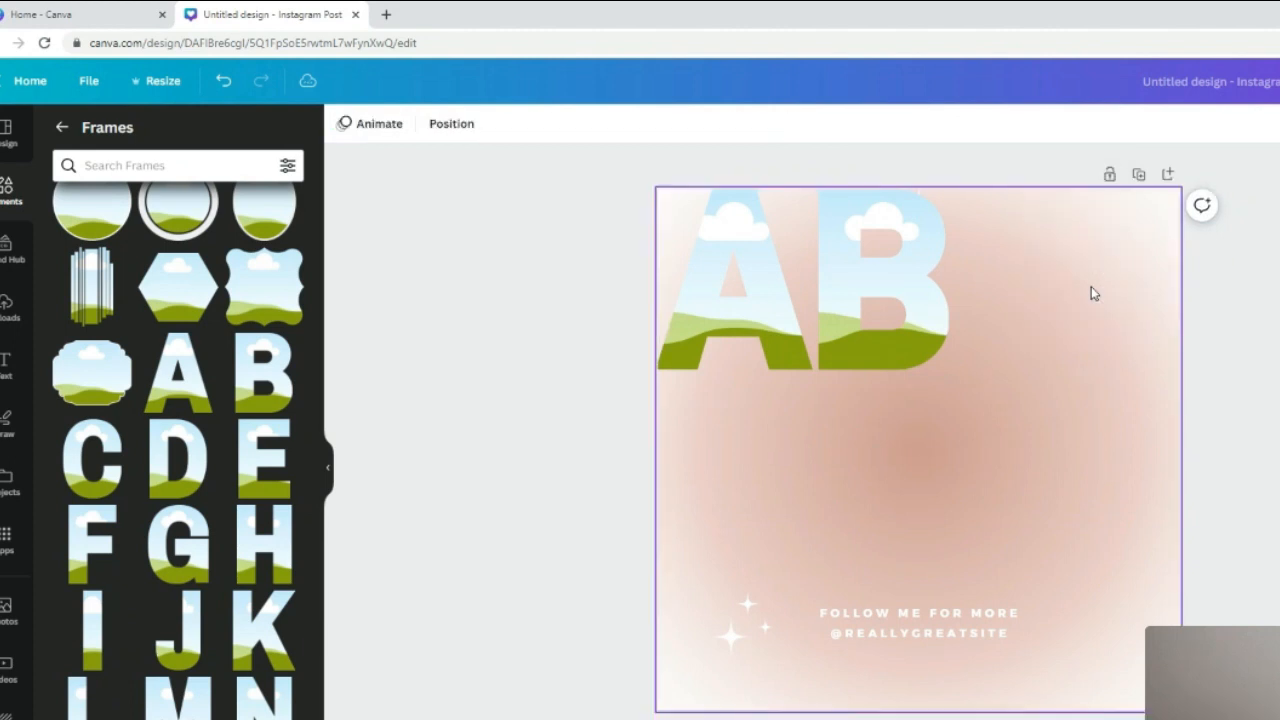
# Add the letter C frame, place it beside the B and size it to match the other letters.
pyautogui.click(112, 450)
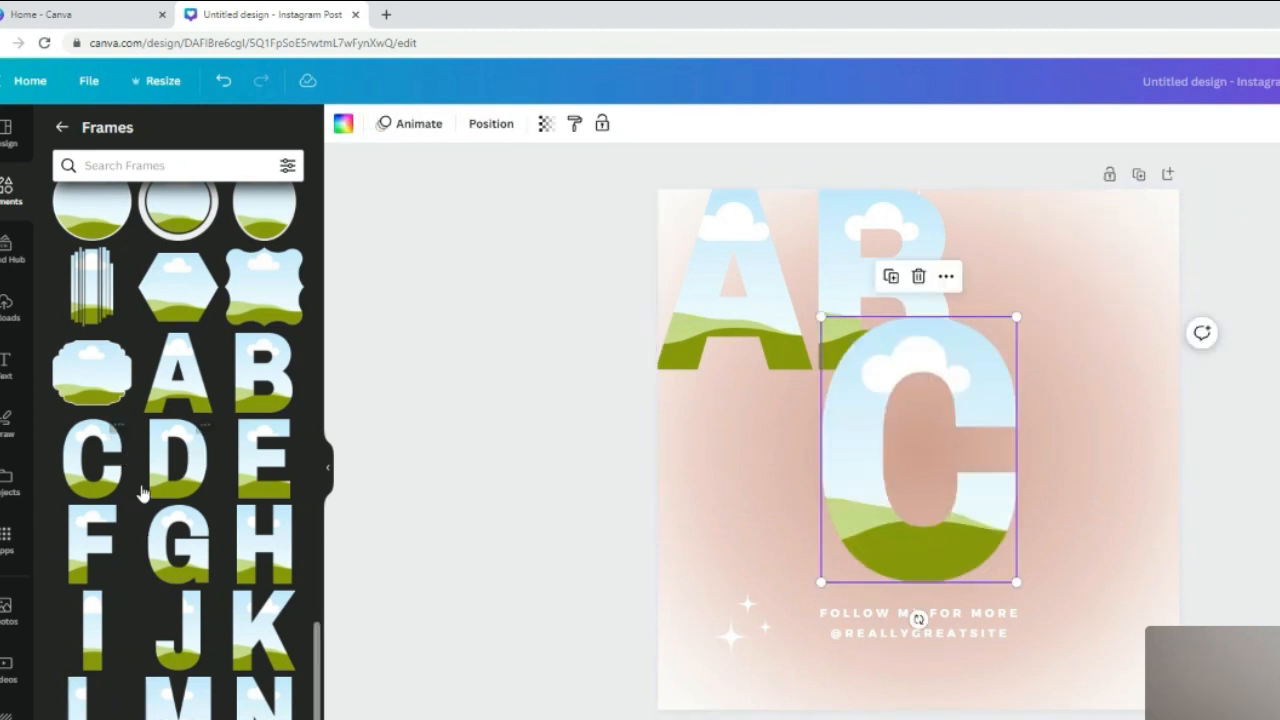
pyautogui.moveTo(821, 317); pyautogui.dragTo(920, 451)
pyautogui.moveTo(949, 510); pyautogui.dragTo(1000, 251)
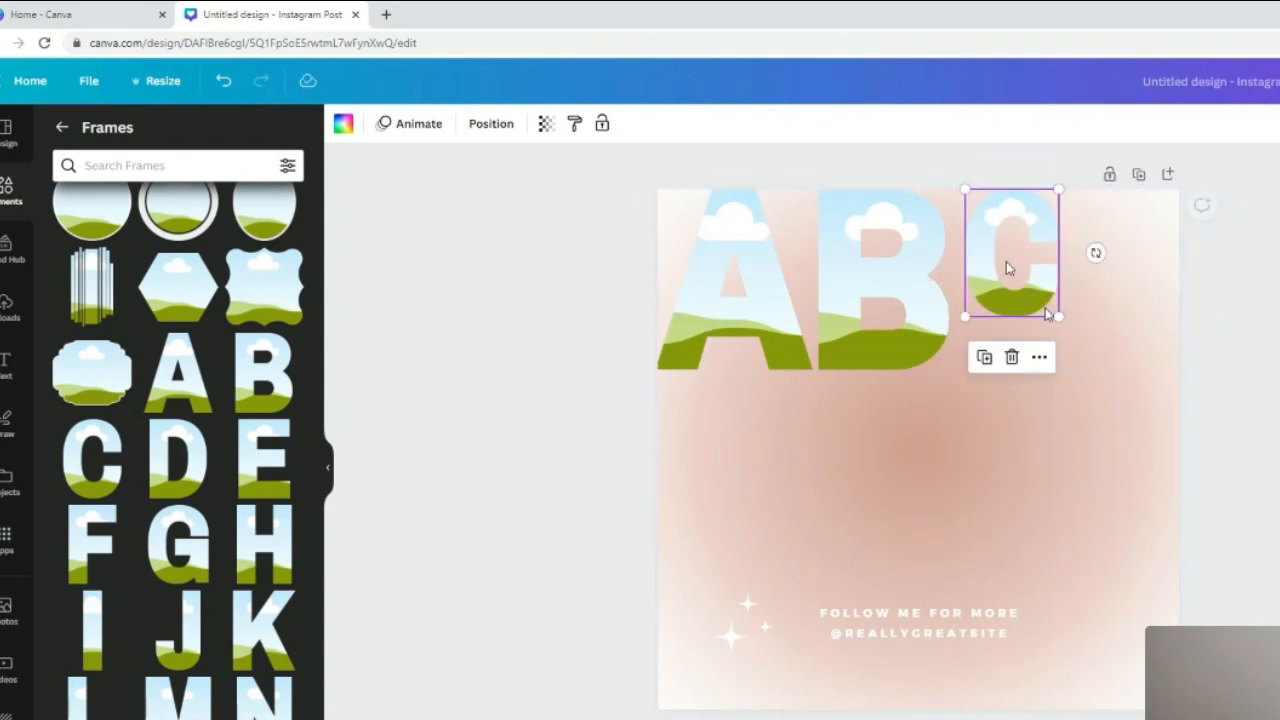
pyautogui.moveTo(1058, 318); pyautogui.dragTo(1093, 370)
pyautogui.press('Escape')
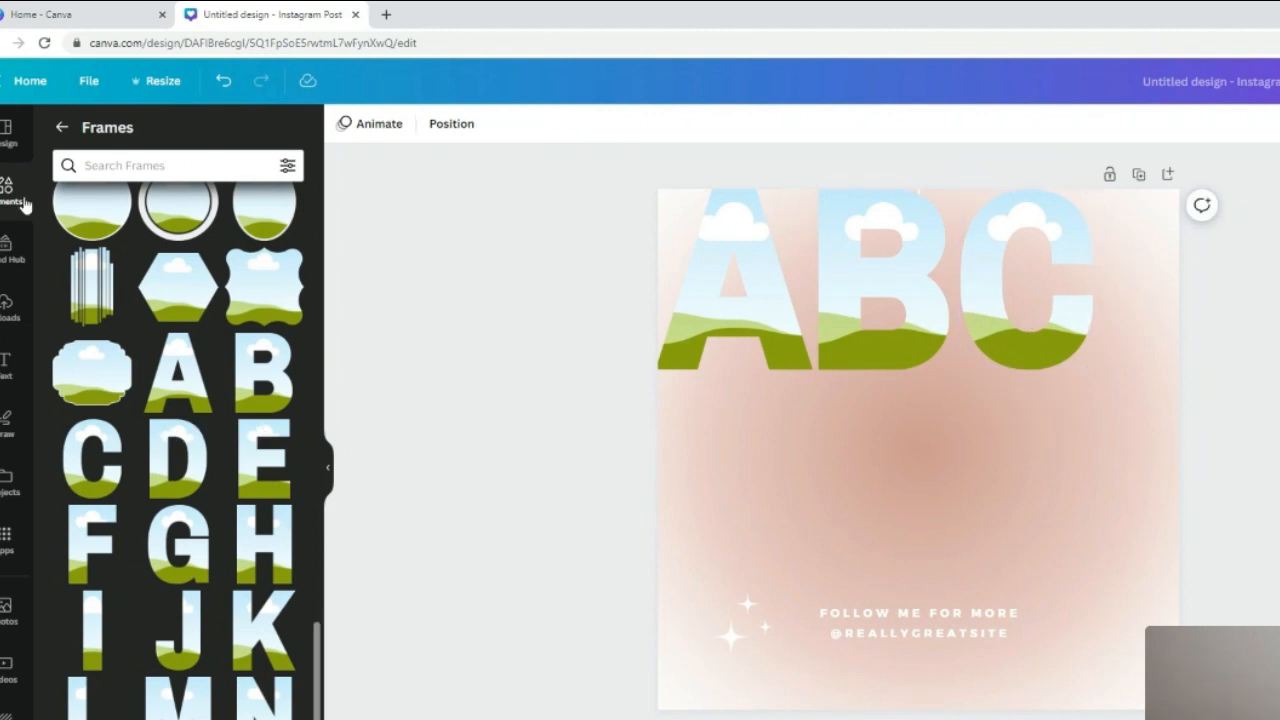
# Filter the photo library by color, trying pink and settling on purple.
pyautogui.click(7, 610)
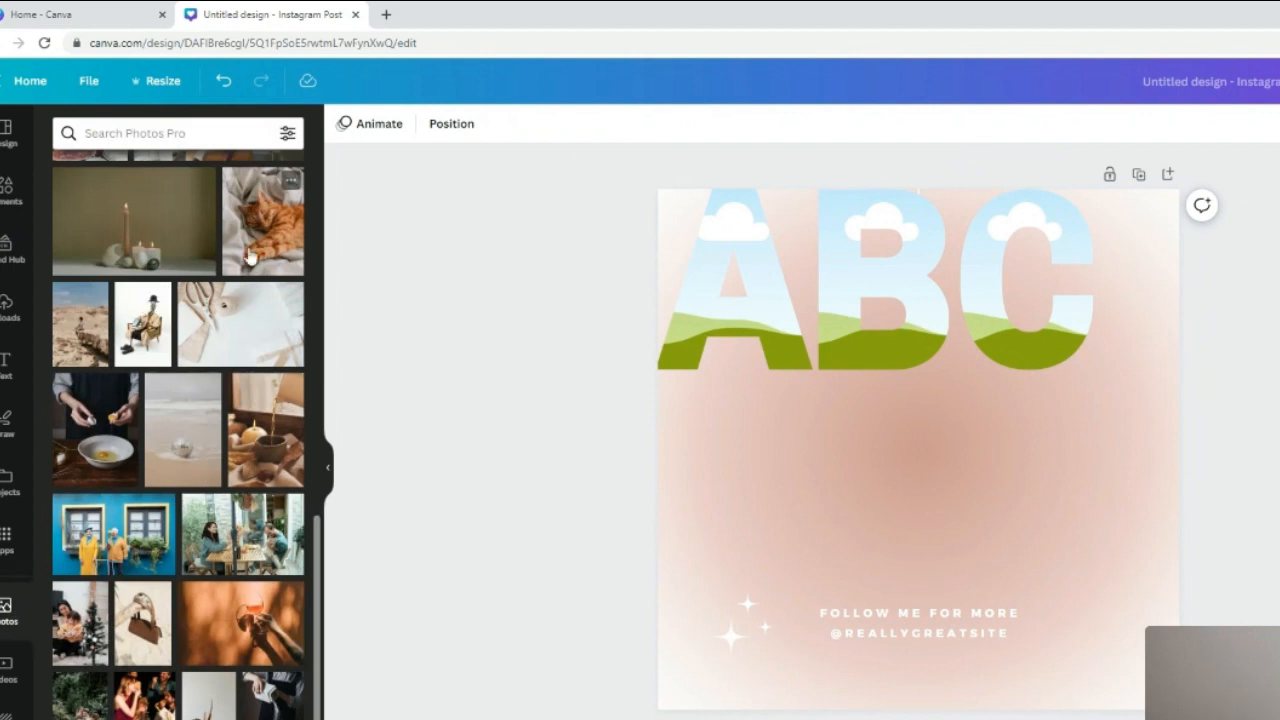
pyautogui.click(287, 133)
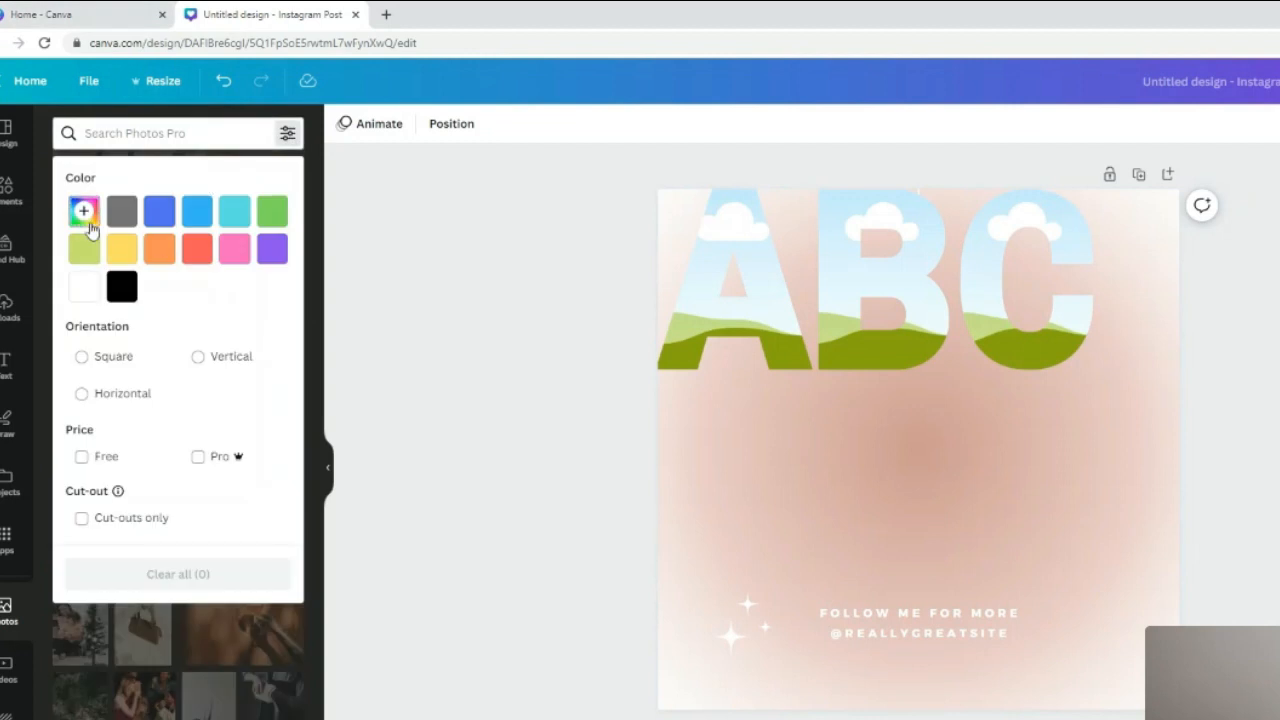
pyautogui.click(234, 252)
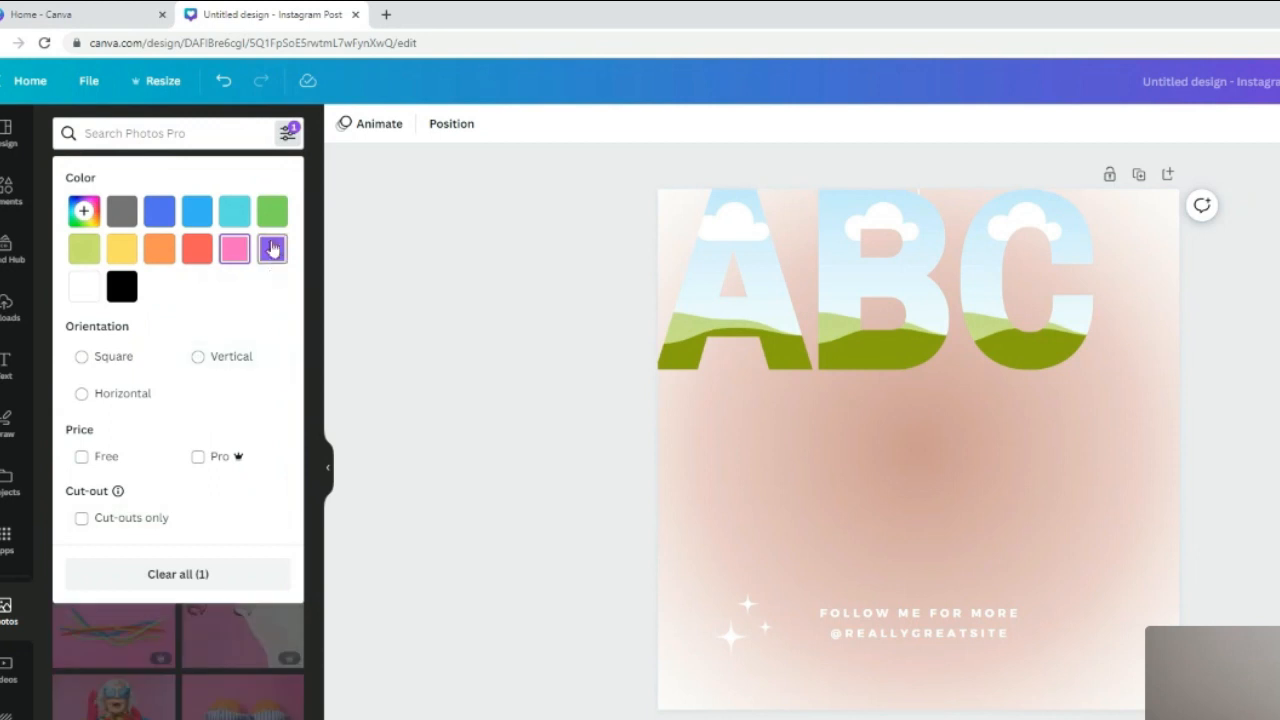
pyautogui.click(273, 250)
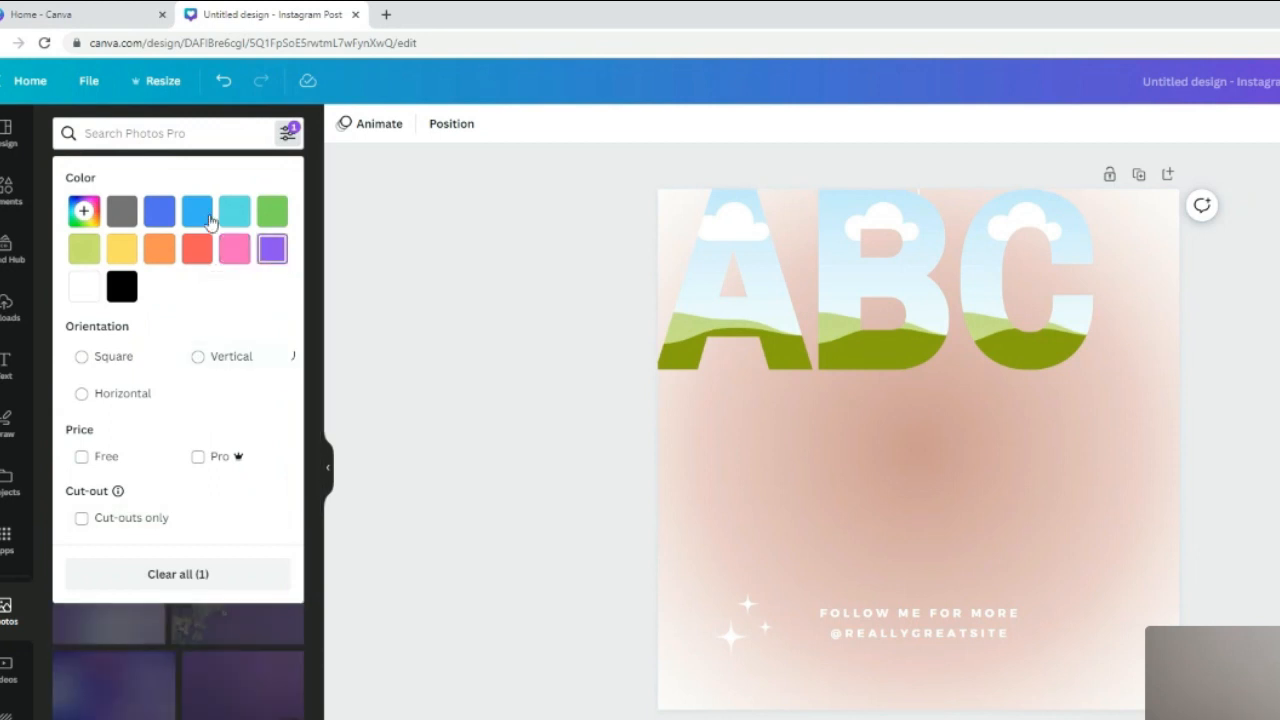
pyautogui.click(195, 136)
pyautogui.click(398, 344)
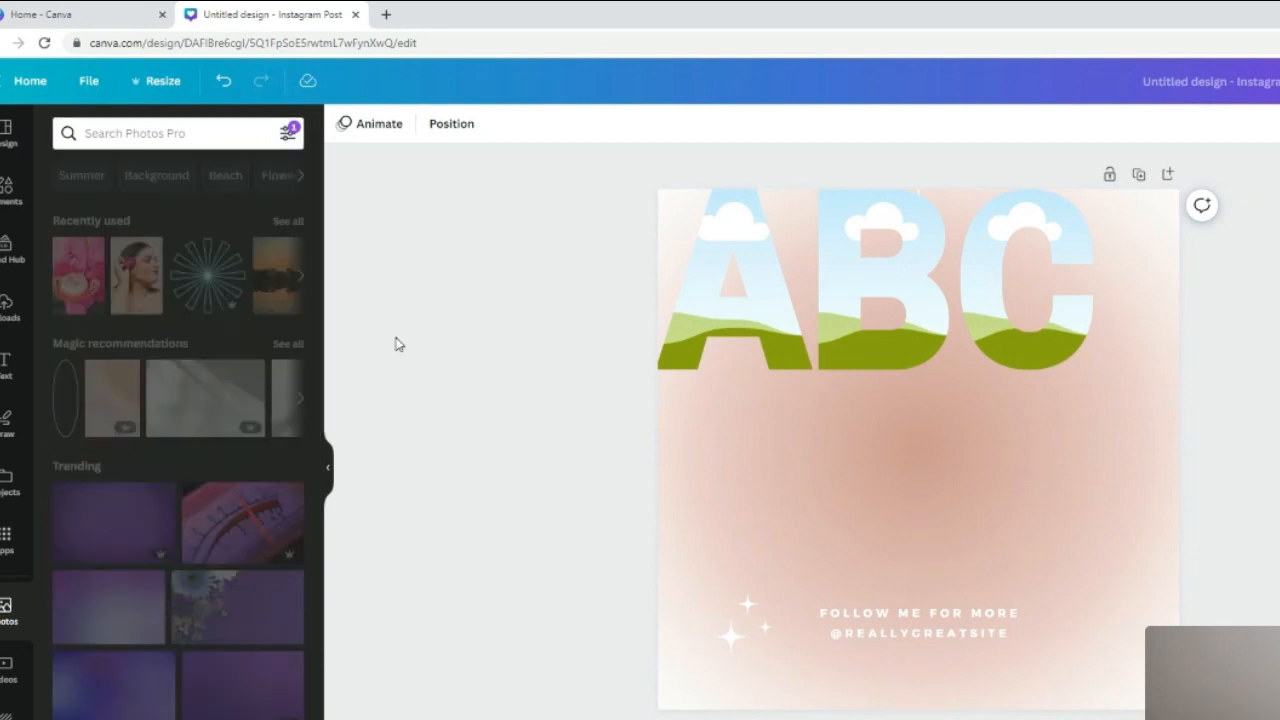
# Fill the A with the red bridge photo, the B with the colored powder bowls and the C with the blue-purple swirl.
pyautogui.scroll(-5, 200, 640)
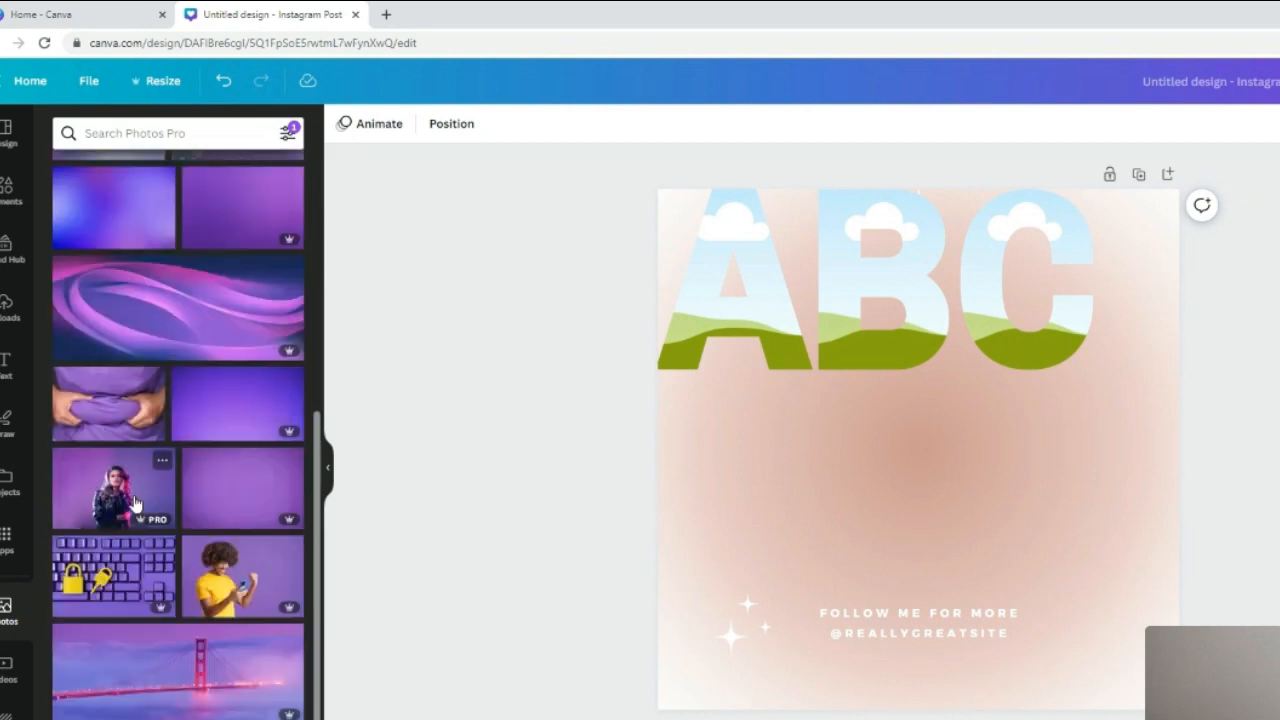
pyautogui.scroll(-5, 134, 480)
pyautogui.moveTo(133, 393); pyautogui.dragTo(716, 278)
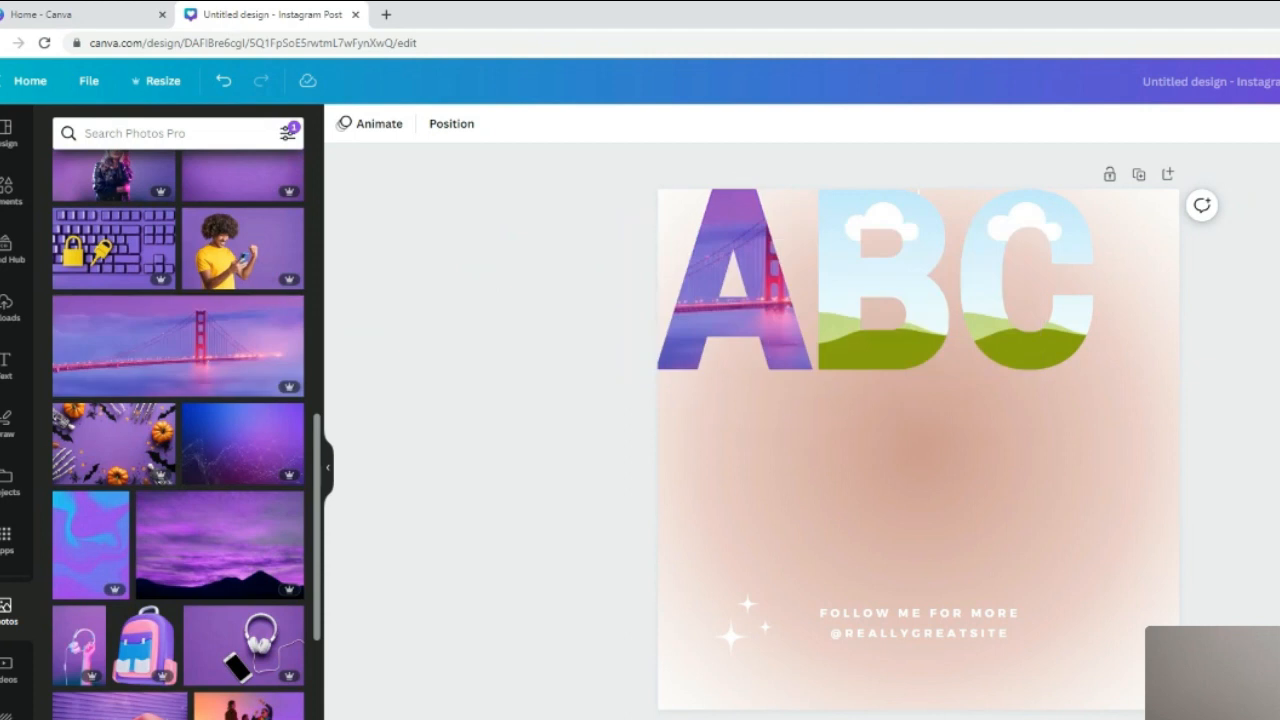
pyautogui.moveTo(120, 705); pyautogui.dragTo(885, 280)
pyautogui.moveTo(92, 545); pyautogui.dragTo(1025, 265)
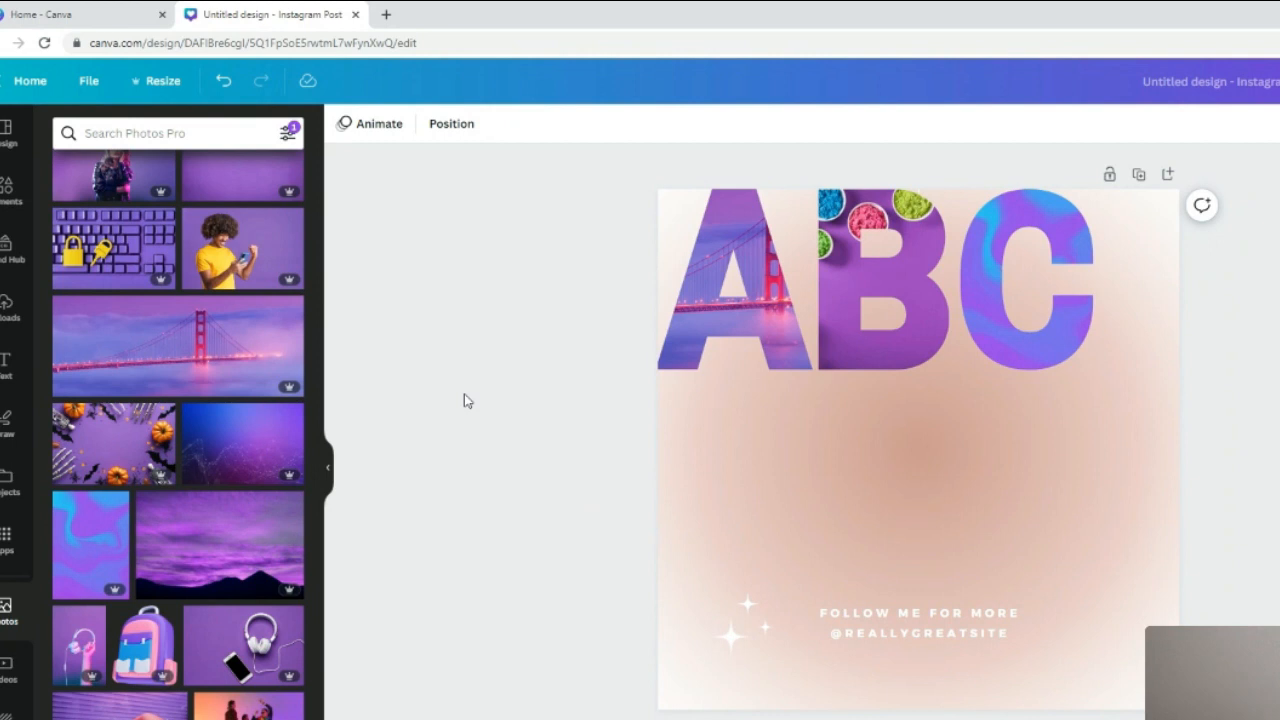
# Select the three photo-filled letter frames together and delete them from the post.
pyautogui.click(1106, 345)
pyautogui.moveTo(1144, 297); pyautogui.dragTo(739, 345)
pyautogui.press('Delete')
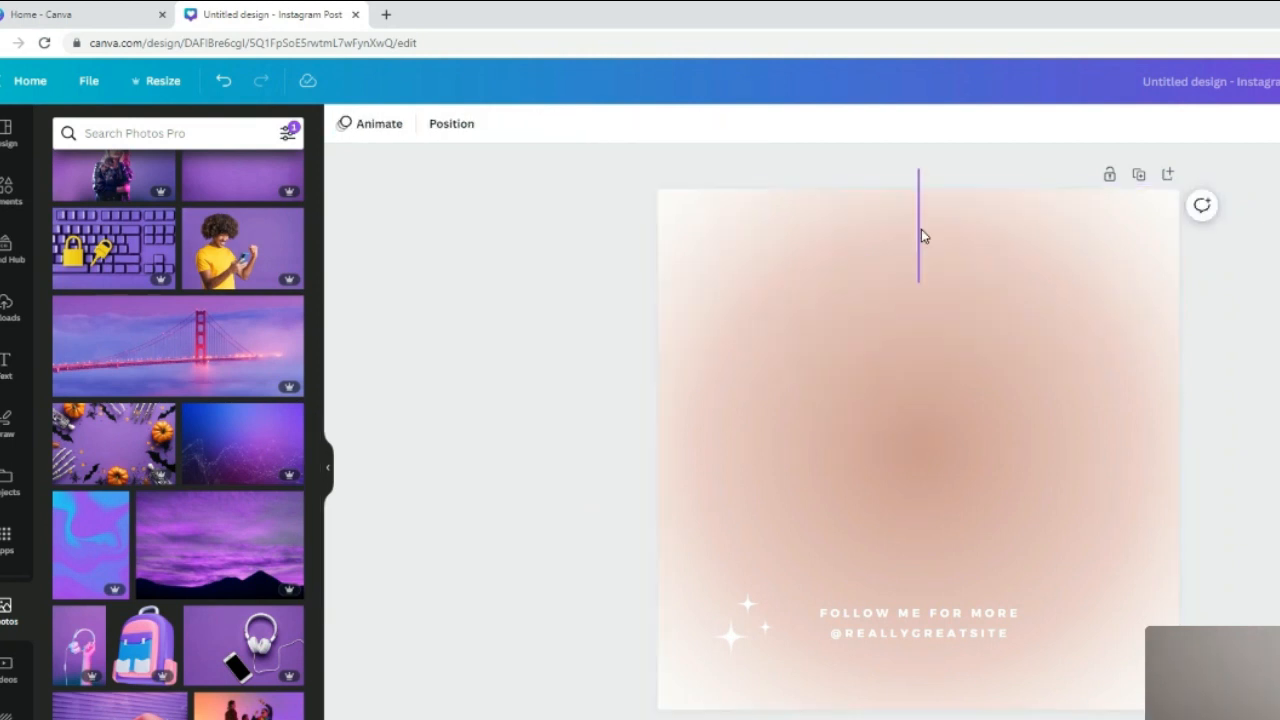
# Add a square shape to the upper-left part of the post and color it bright green from the Testing brand palette.
pyautogui.click(5, 205)
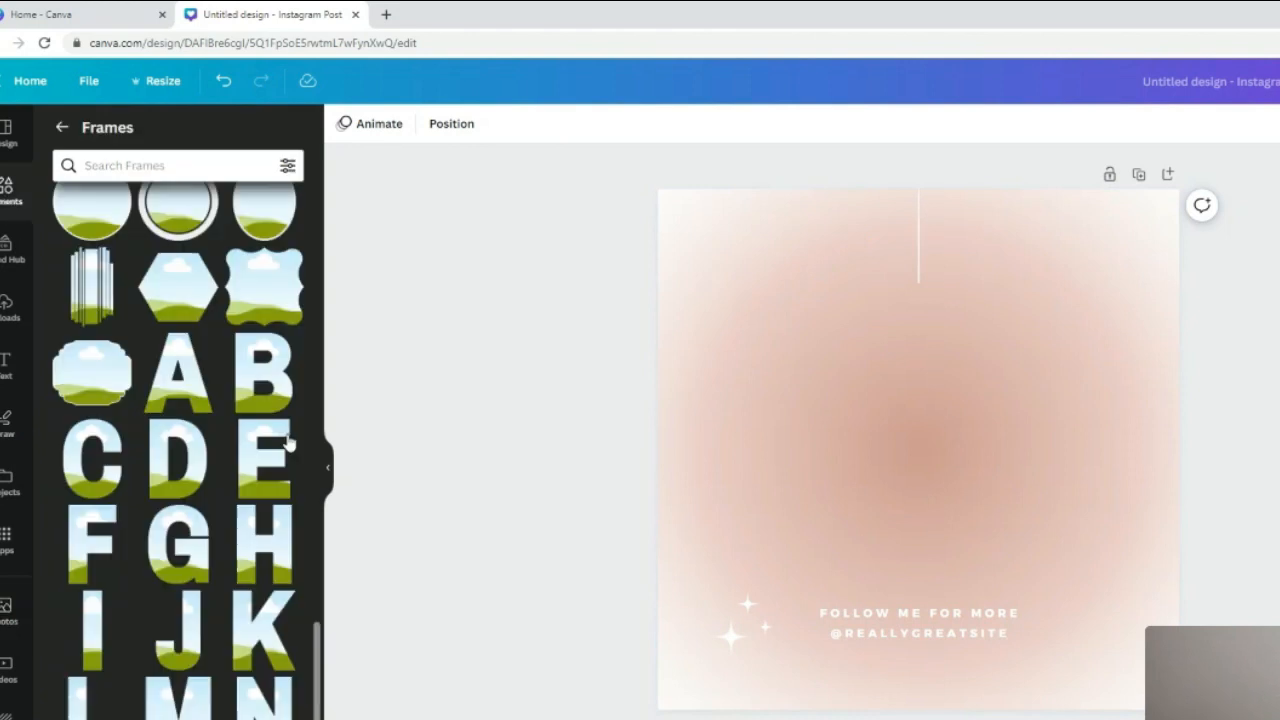
pyautogui.scroll(3, 181, 273)
pyautogui.scroll(3, 181, 268)
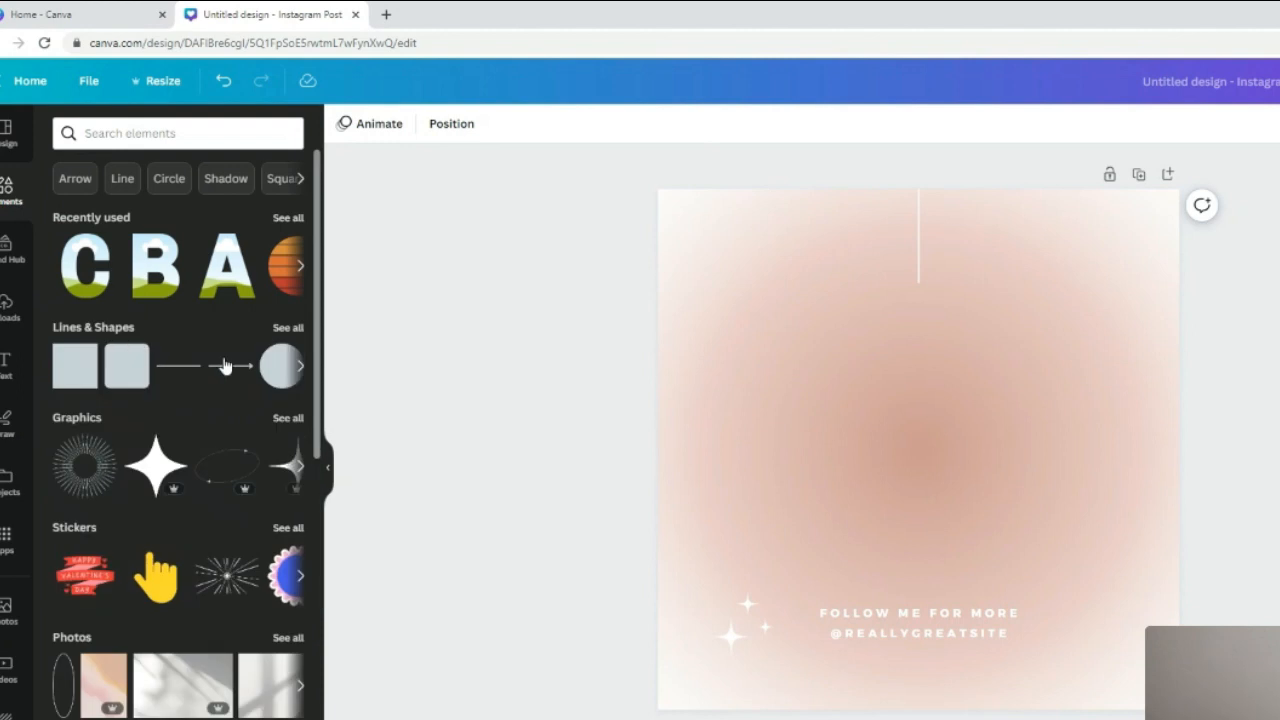
pyautogui.click(288, 327)
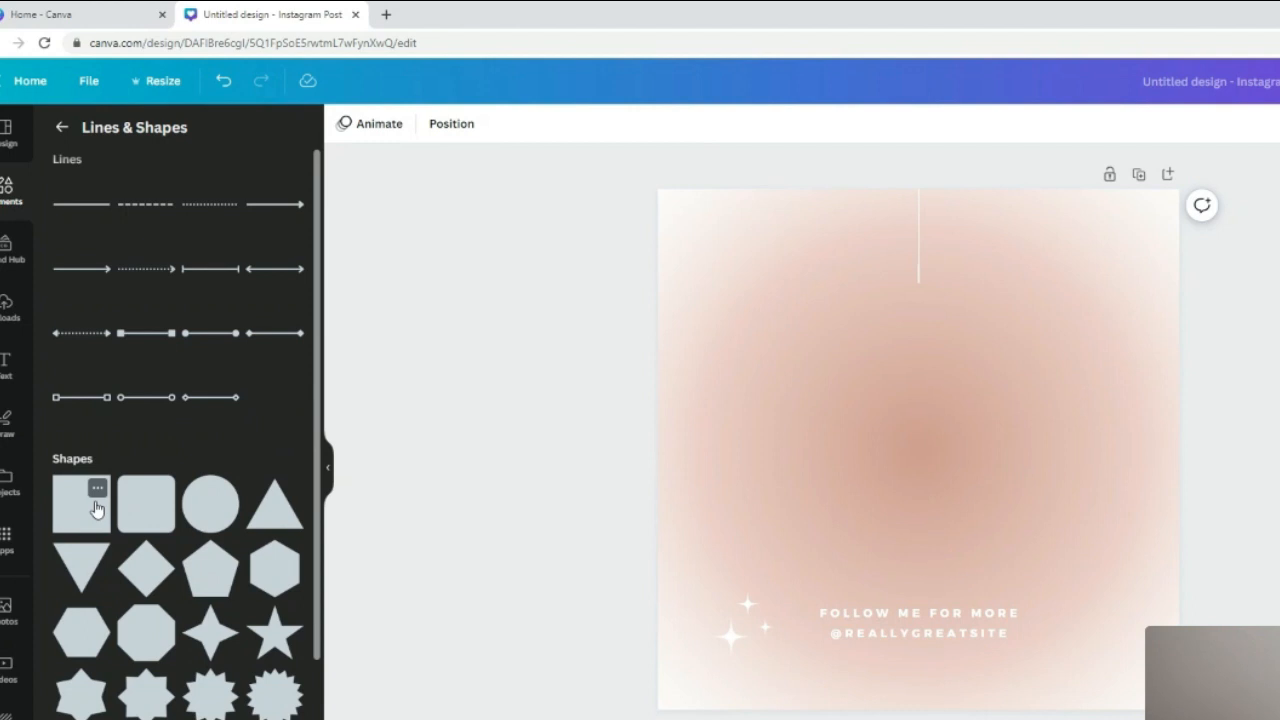
pyautogui.moveTo(90, 520); pyautogui.dragTo(727, 324)
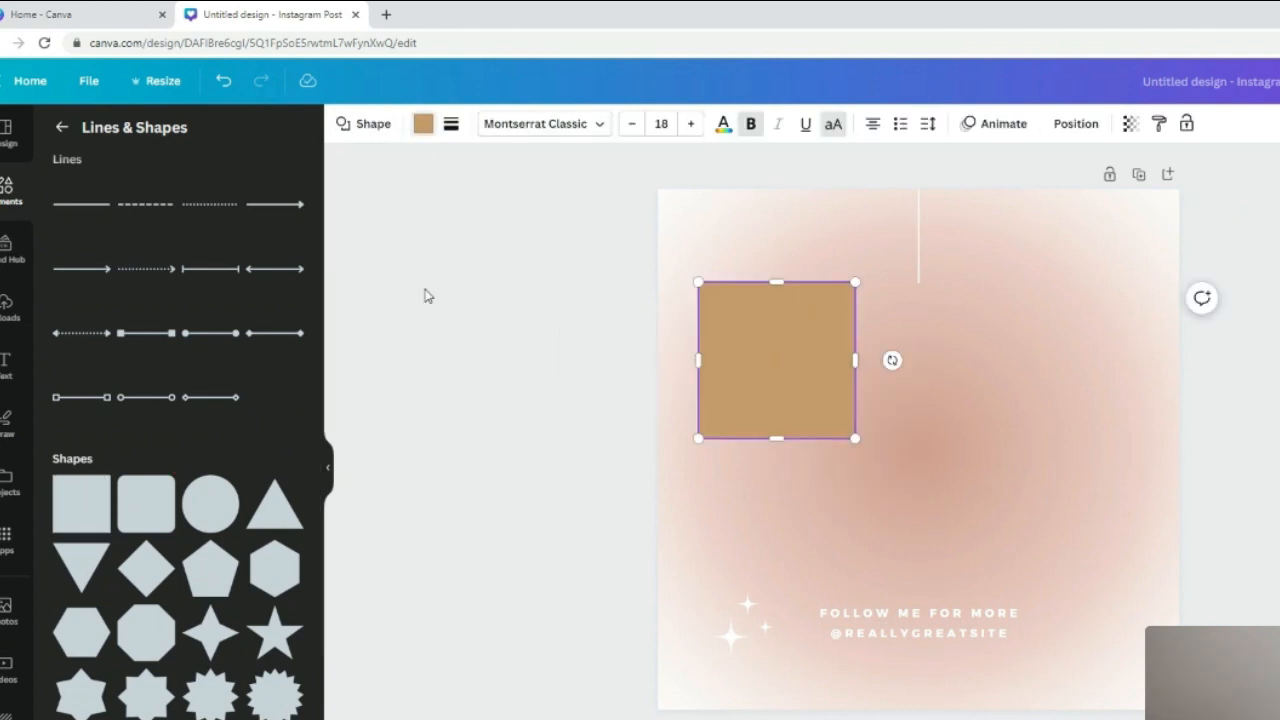
pyautogui.click(423, 123)
pyautogui.click(200, 343)
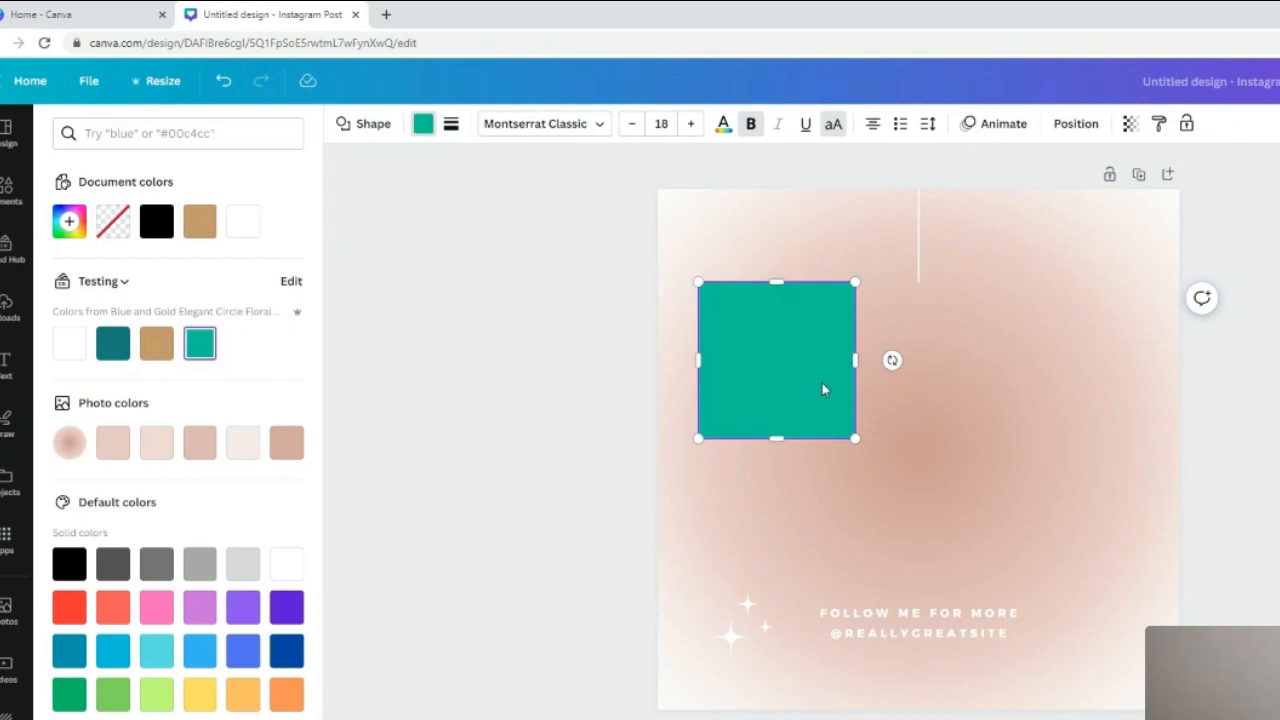
# Enlarge the green square into a big rectangle, rotate it diagonally and position it so only a corner triangle covers the post's upper left.
pyautogui.moveTo(774, 438); pyautogui.dragTo(776, 572)
pyautogui.moveTo(854, 428); pyautogui.dragTo(1098, 428)
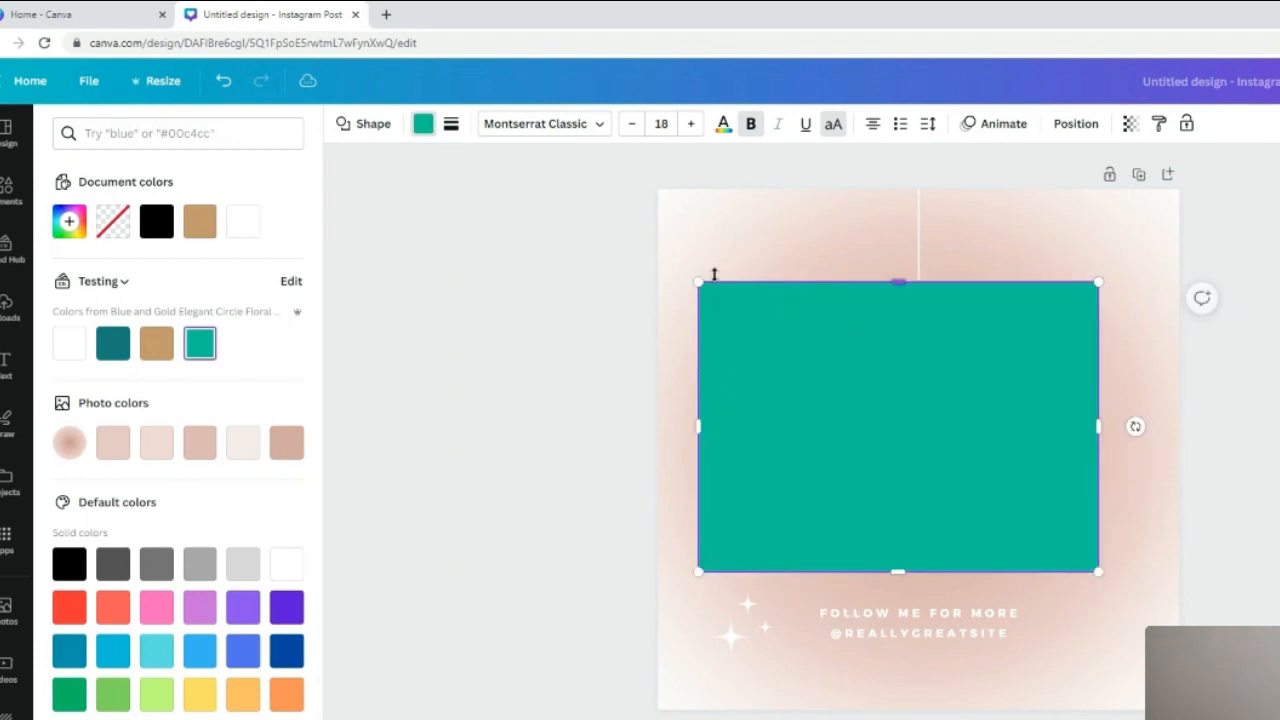
pyautogui.moveTo(694, 282); pyautogui.dragTo(623, 199)
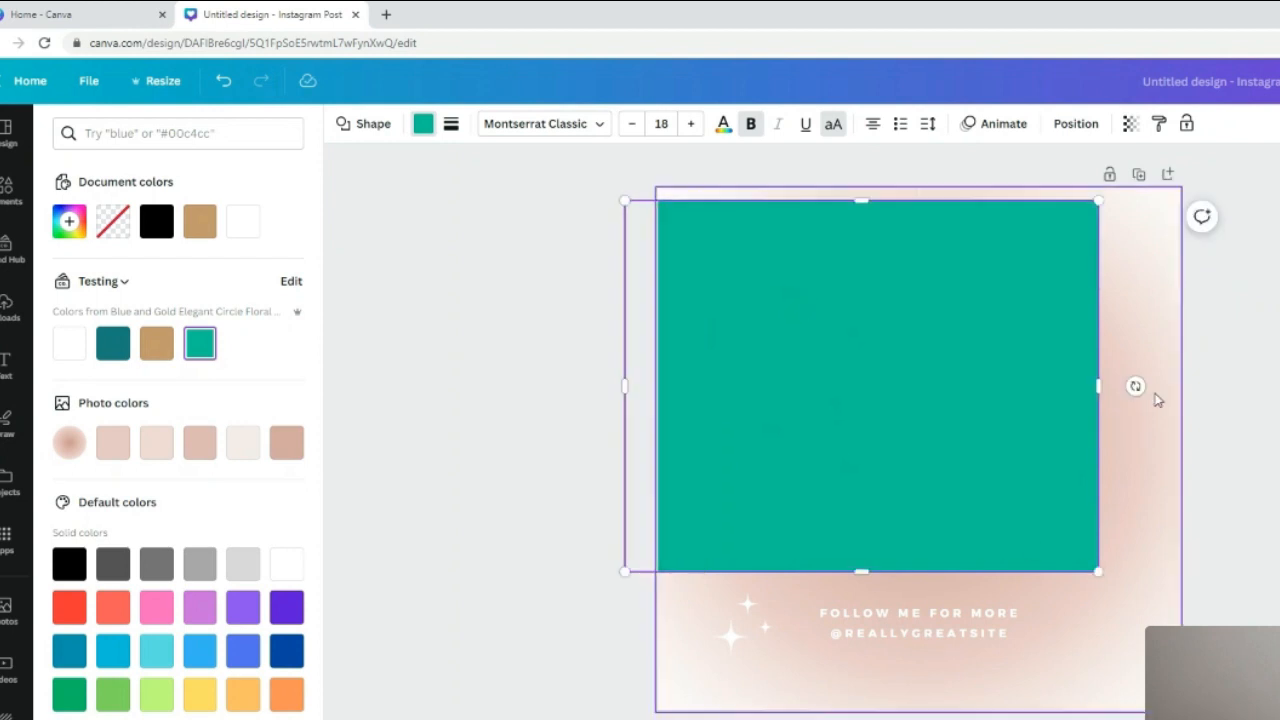
pyautogui.moveTo(1134, 384); pyautogui.dragTo(1097, 182)
pyautogui.moveTo(877, 420); pyautogui.dragTo(625, 390)
pyautogui.click(1028, 478)
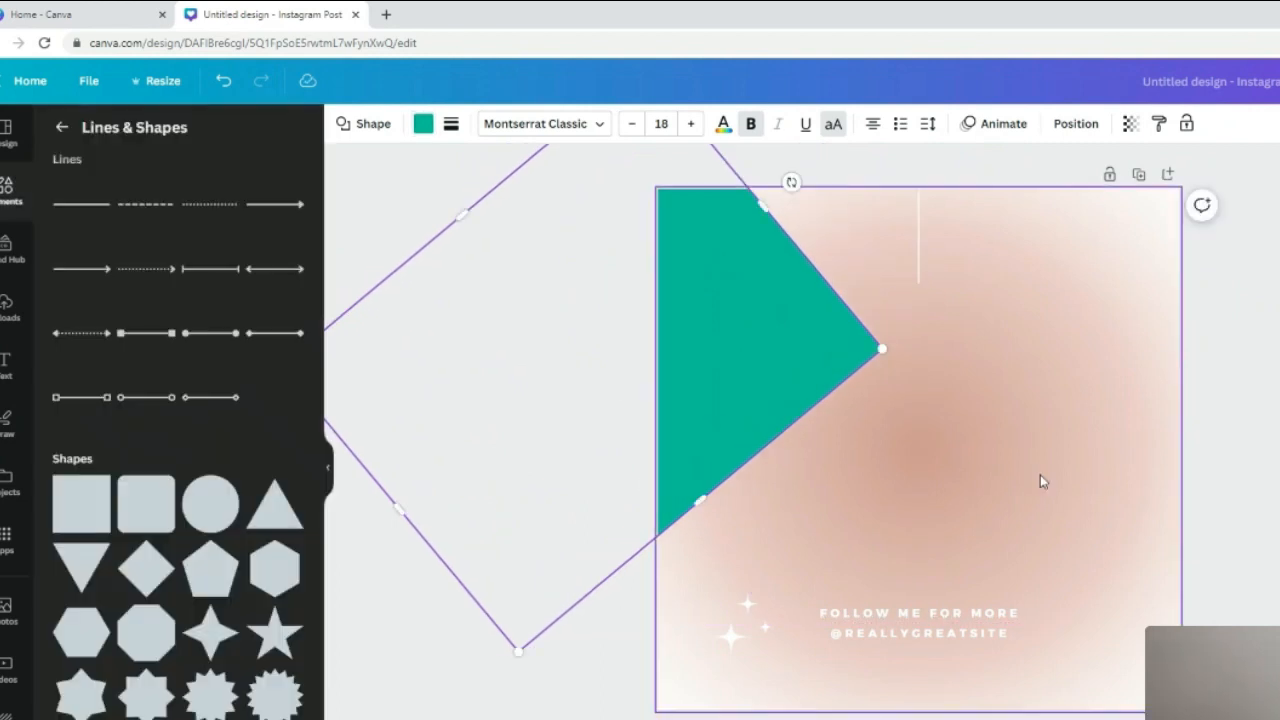
pyautogui.click(1062, 470)
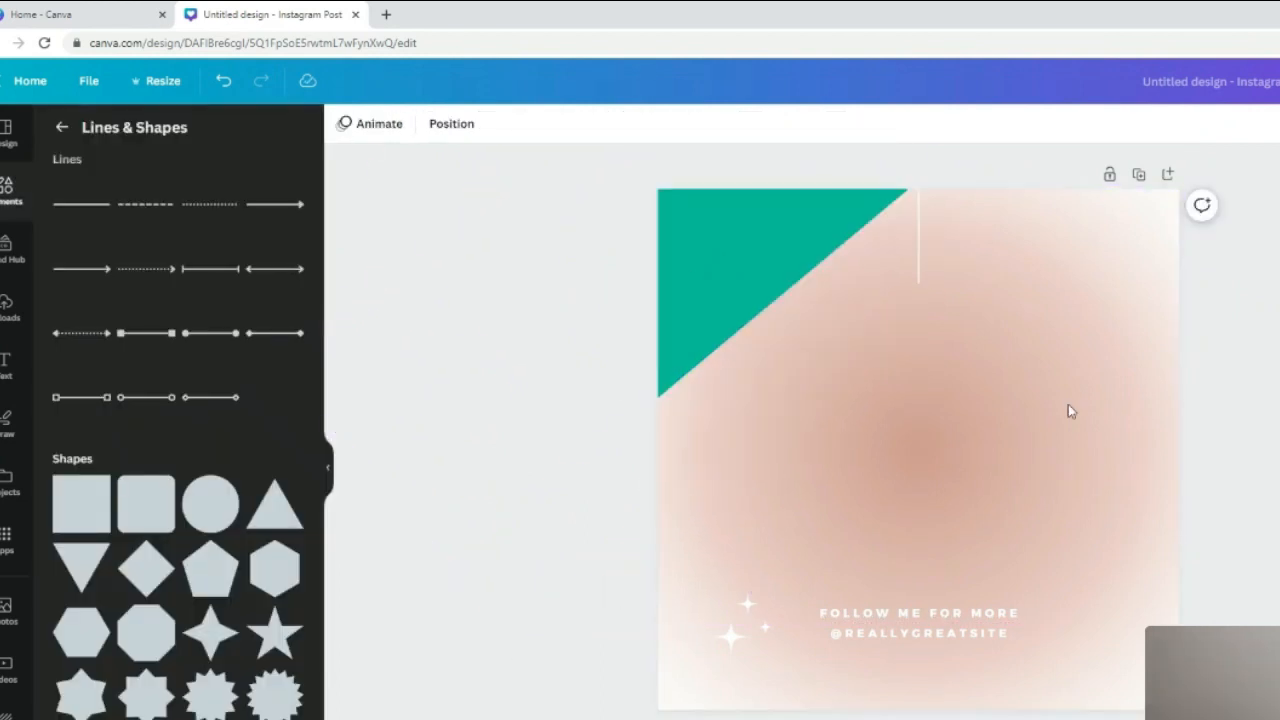
# Delete the rotated green shape from the post.
pyautogui.click(692, 274)
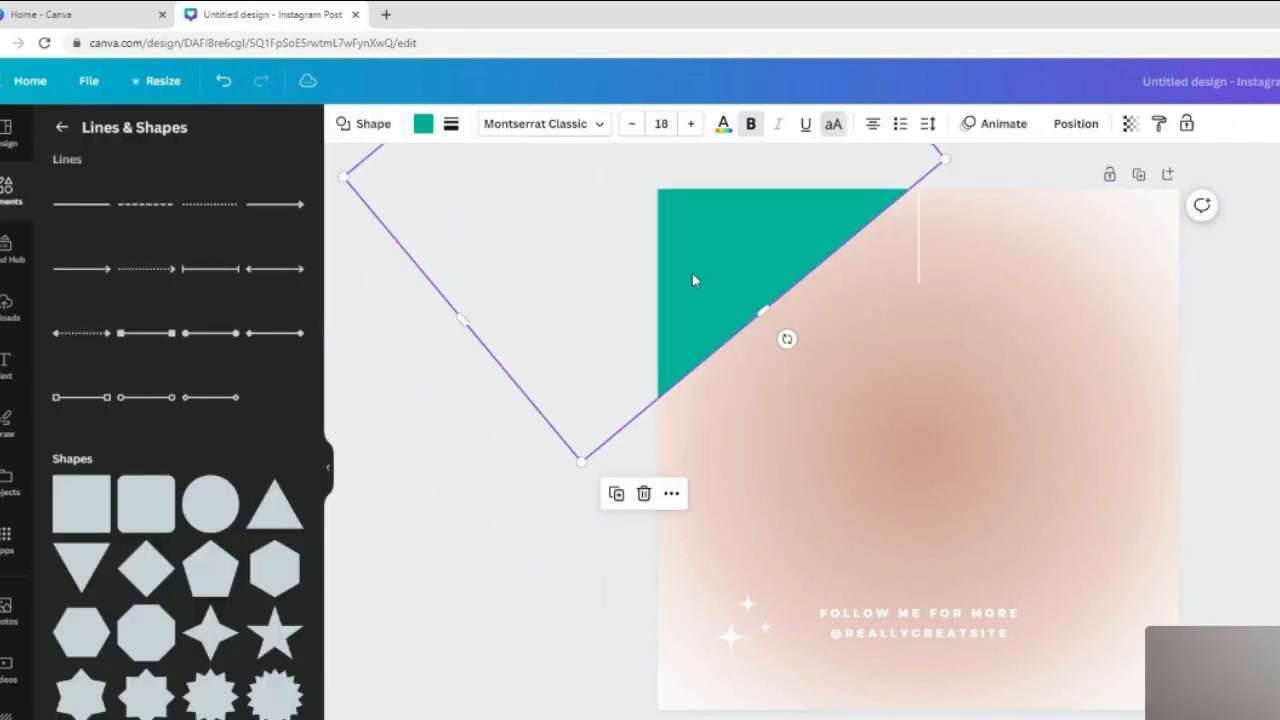
pyautogui.press('Delete')
pyautogui.scroll(-1, 147, 195)
pyautogui.scroll(1, 91, 208)
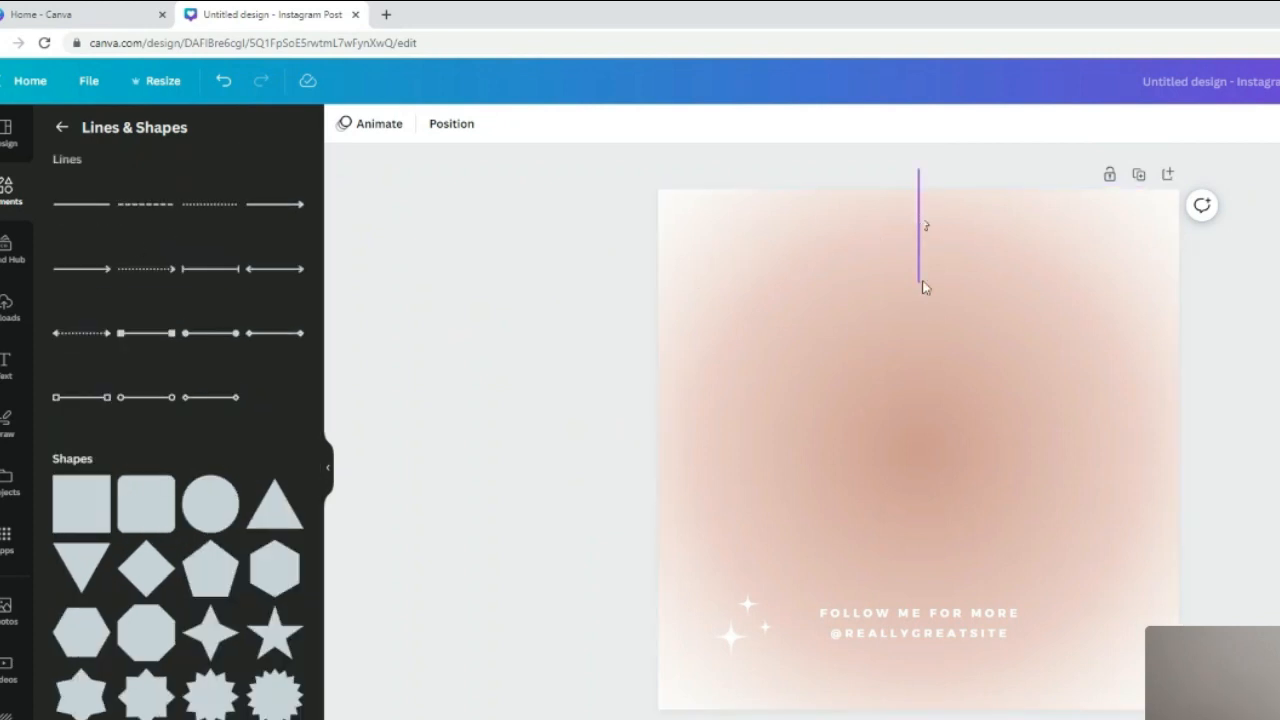
# Center the vertical white line at the post's top edge and adjust its length so it hangs down from the edge.
pyautogui.moveTo(923, 283); pyautogui.dragTo(923, 337)
pyautogui.moveTo(918, 268); pyautogui.dragTo(918, 214)
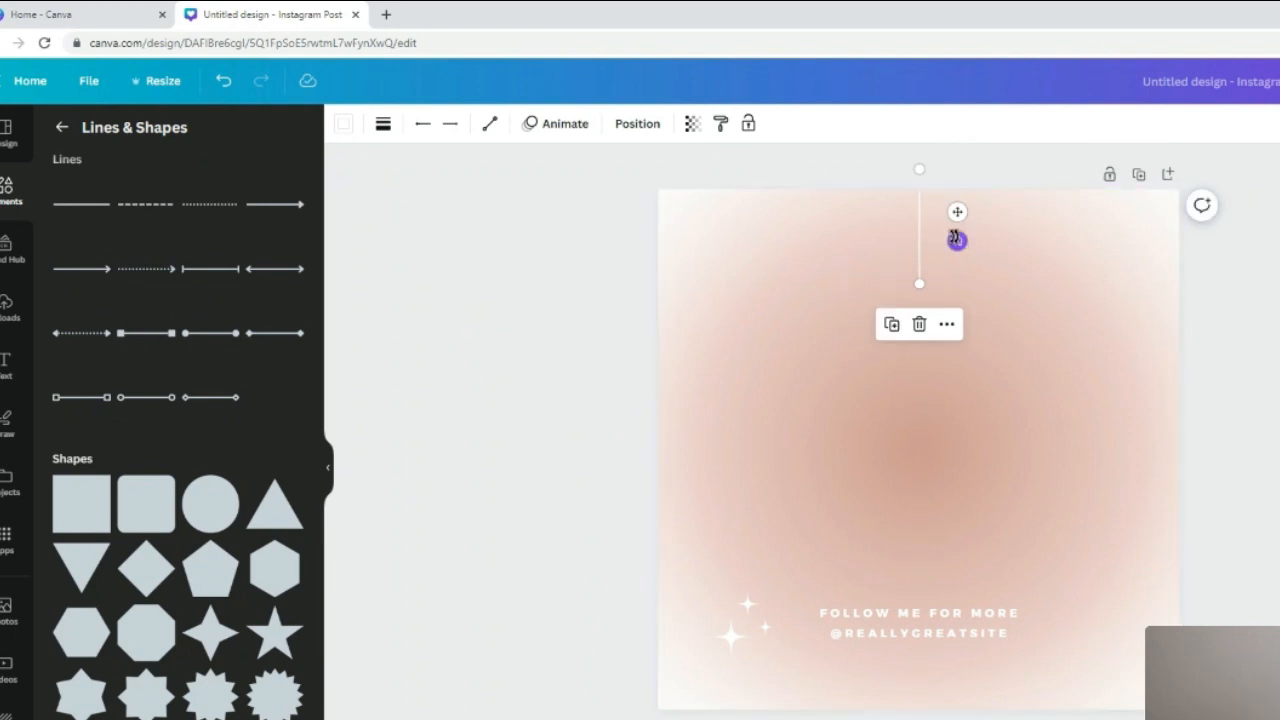
pyautogui.moveTo(922, 238)
pyautogui.mouseDown()
pyautogui.moveTo(914, 263)
pyautogui.moveTo(914, 232)
pyautogui.moveTo(916, 256)
pyautogui.moveTo(863, 249)
pyautogui.moveTo(934, 243)
pyautogui.moveTo(917, 240)
pyautogui.mouseUp()
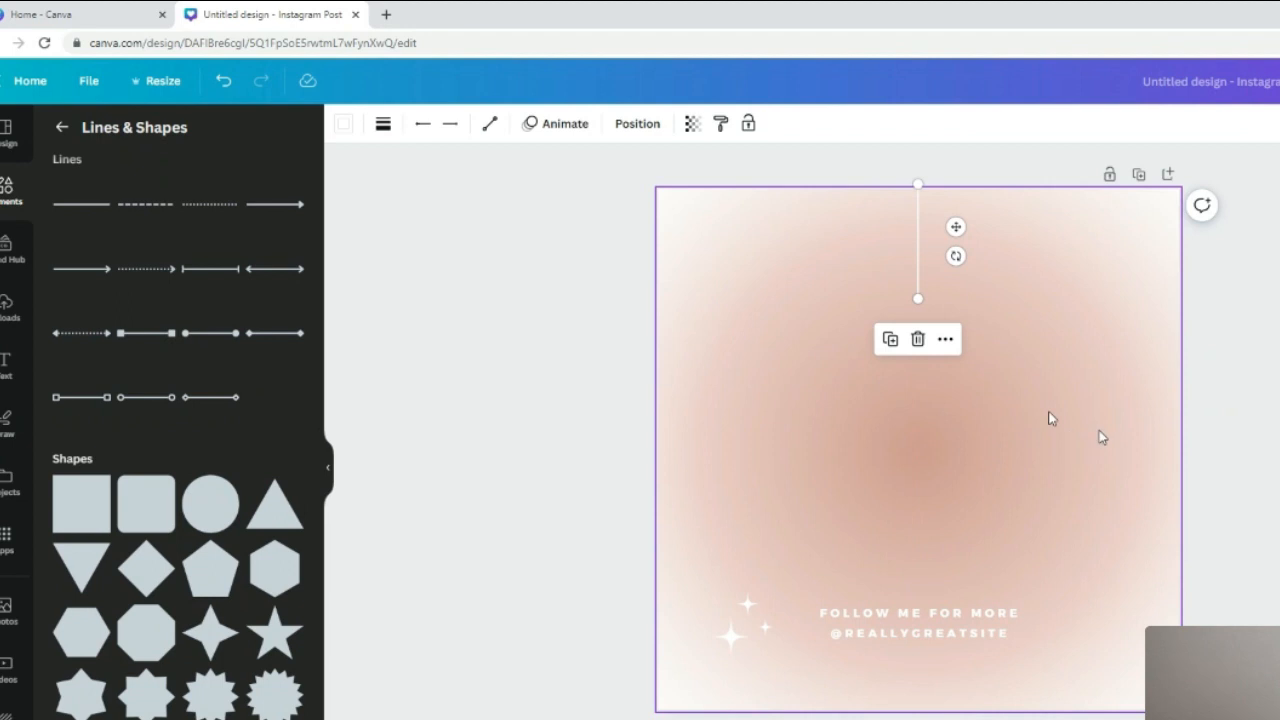
pyautogui.moveTo(918, 298)
pyautogui.mouseDown()
pyautogui.moveTo(866, 286)
pyautogui.moveTo(914, 306)
pyautogui.mouseUp()
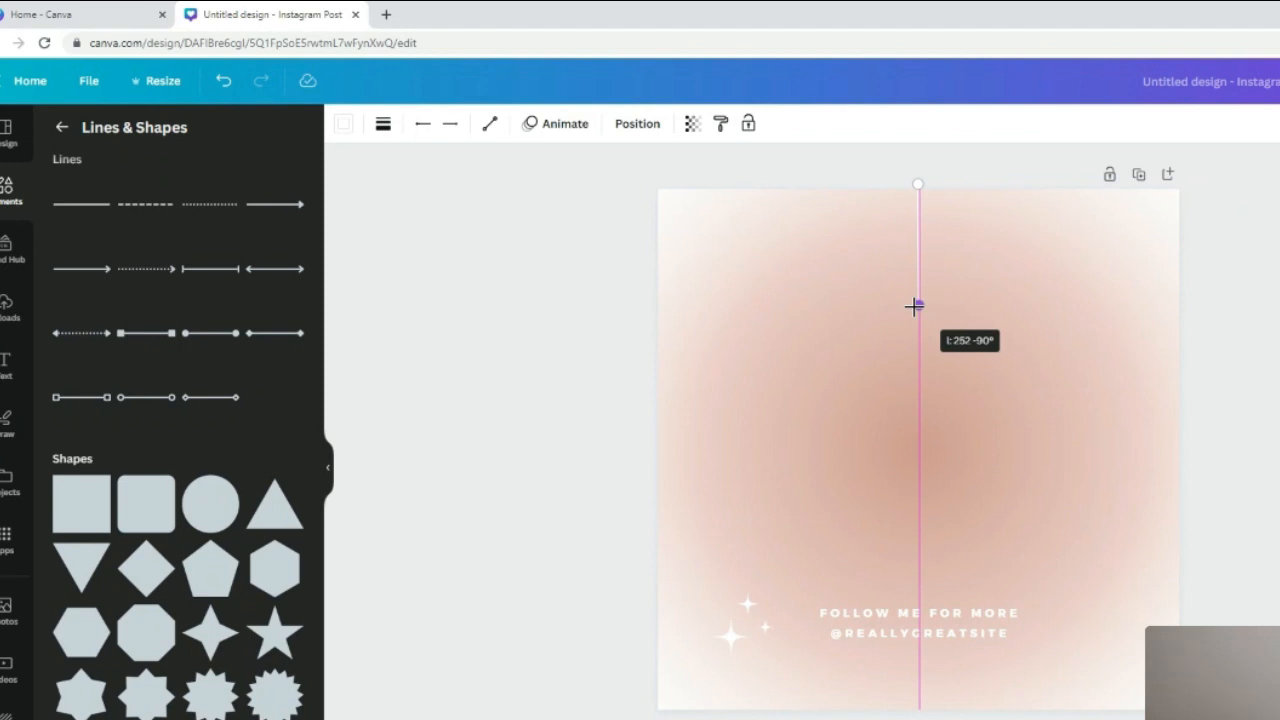
pyautogui.moveTo(914, 306); pyautogui.dragTo(914, 289)
pyautogui.click(503, 369)
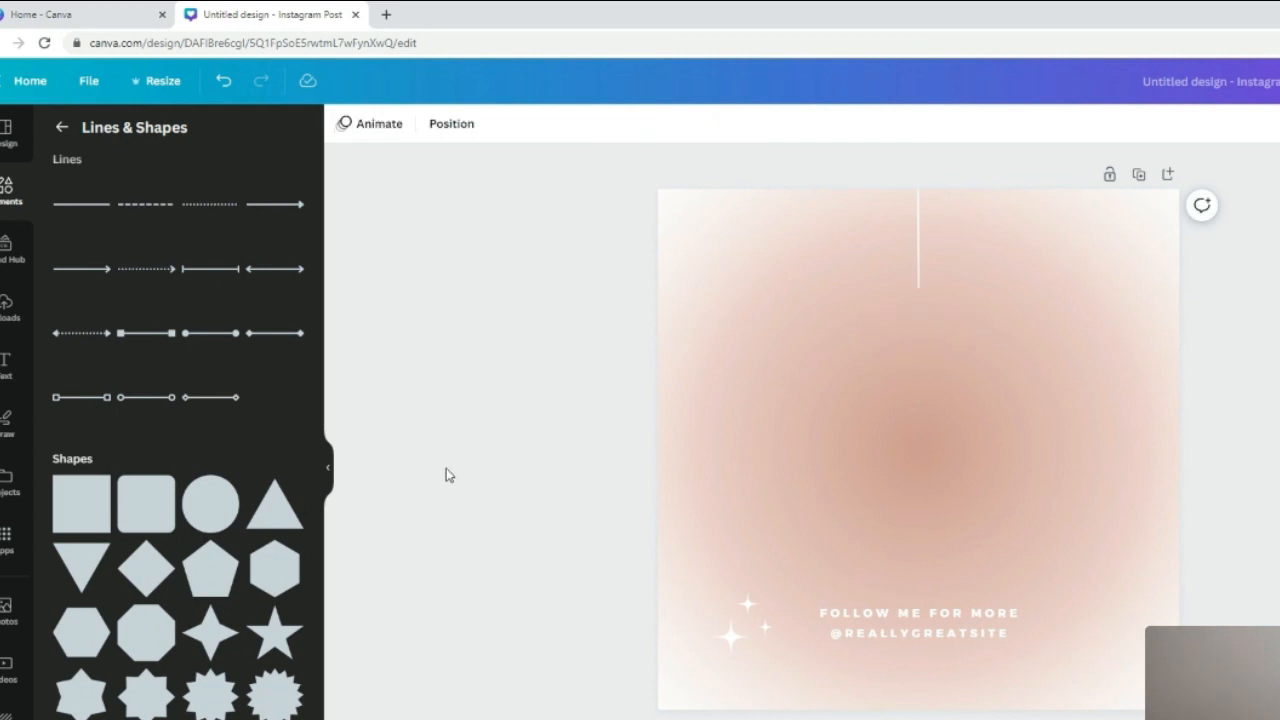
# Add the shape with a rounded bottom to the post and rotate it 180 degrees into an arch.
pyautogui.scroll(-1, 263, 525)
pyautogui.scroll(-7, 263, 525)
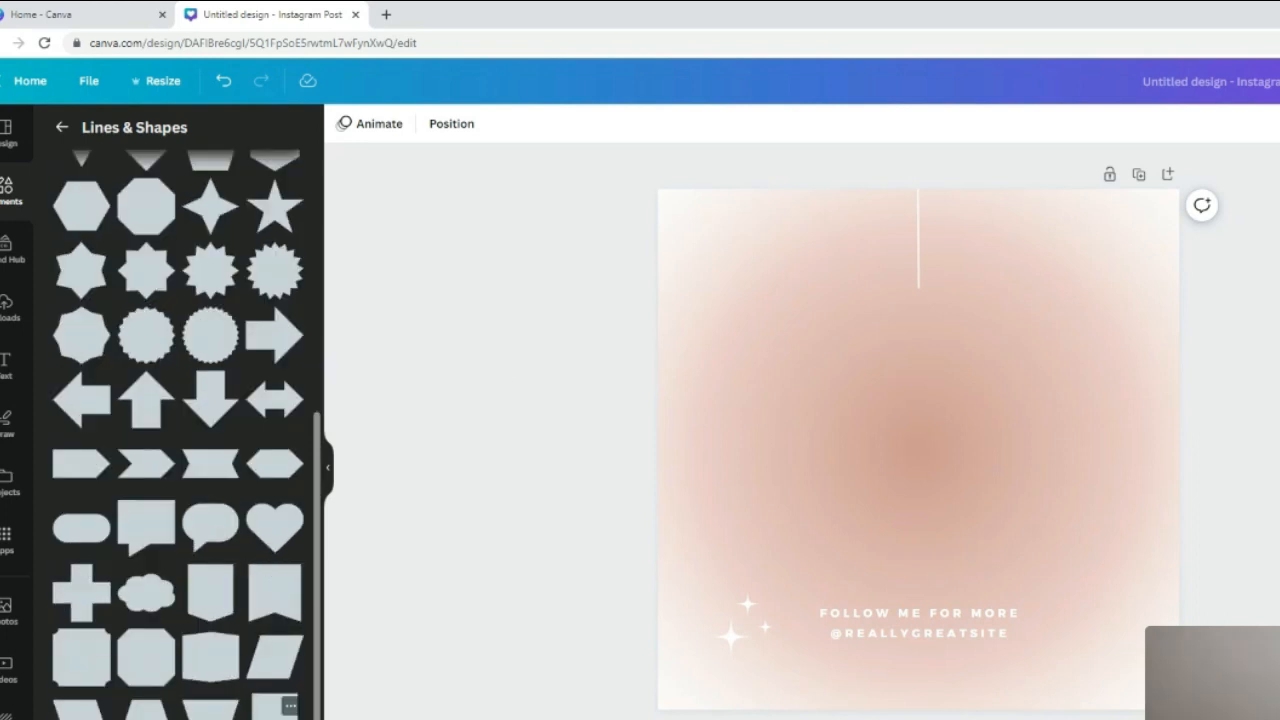
pyautogui.click(272, 707)
pyautogui.click(918, 546)
pyautogui.click(916, 522)
pyautogui.moveTo(918, 565); pyautogui.dragTo(919, 275)
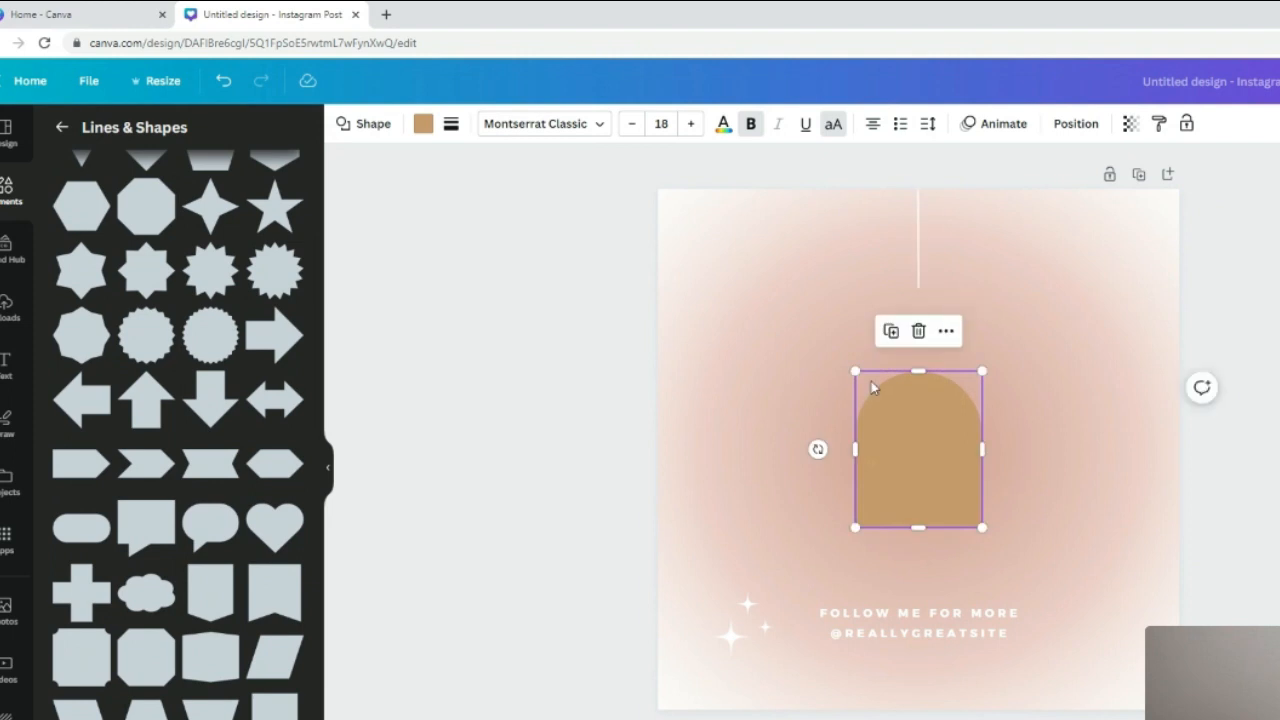
# Enlarge the arch and stand it on the post's bottom edge below the vertical line.
pyautogui.moveTo(855, 371); pyautogui.dragTo(888, 534)
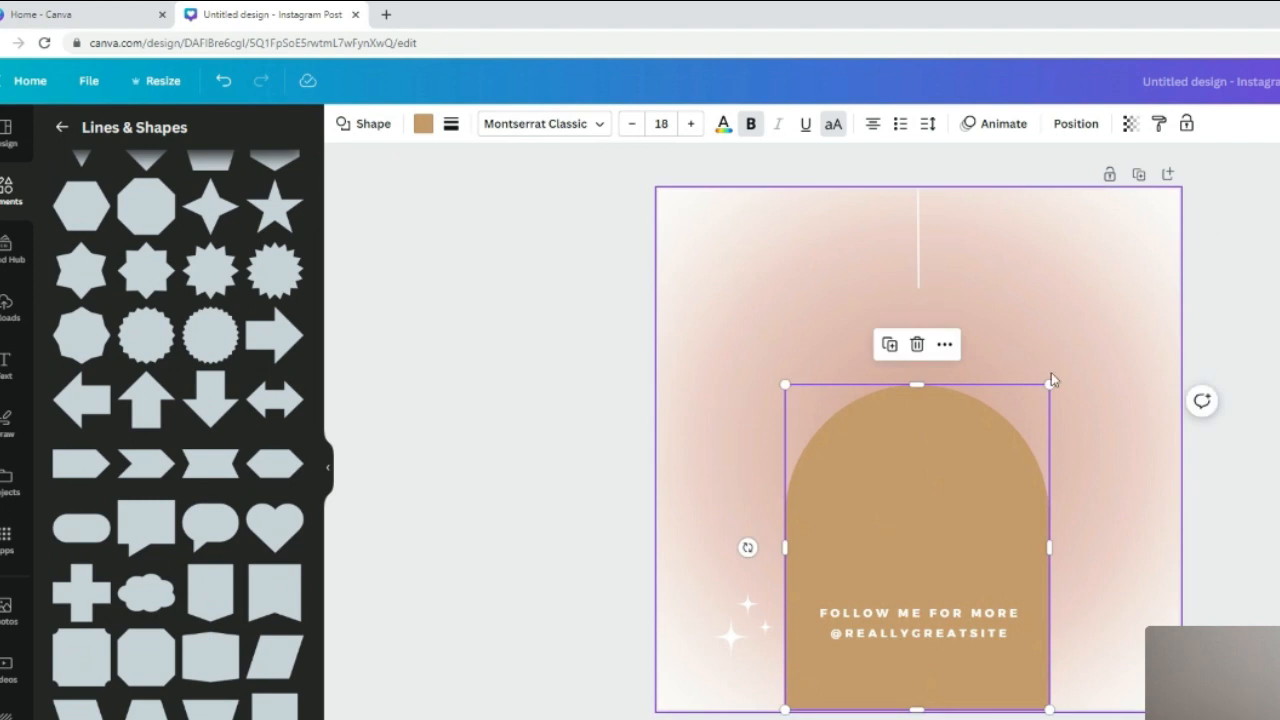
pyautogui.moveTo(1049, 384); pyautogui.dragTo(1122, 292)
pyautogui.moveTo(957, 471); pyautogui.dragTo(934, 464)
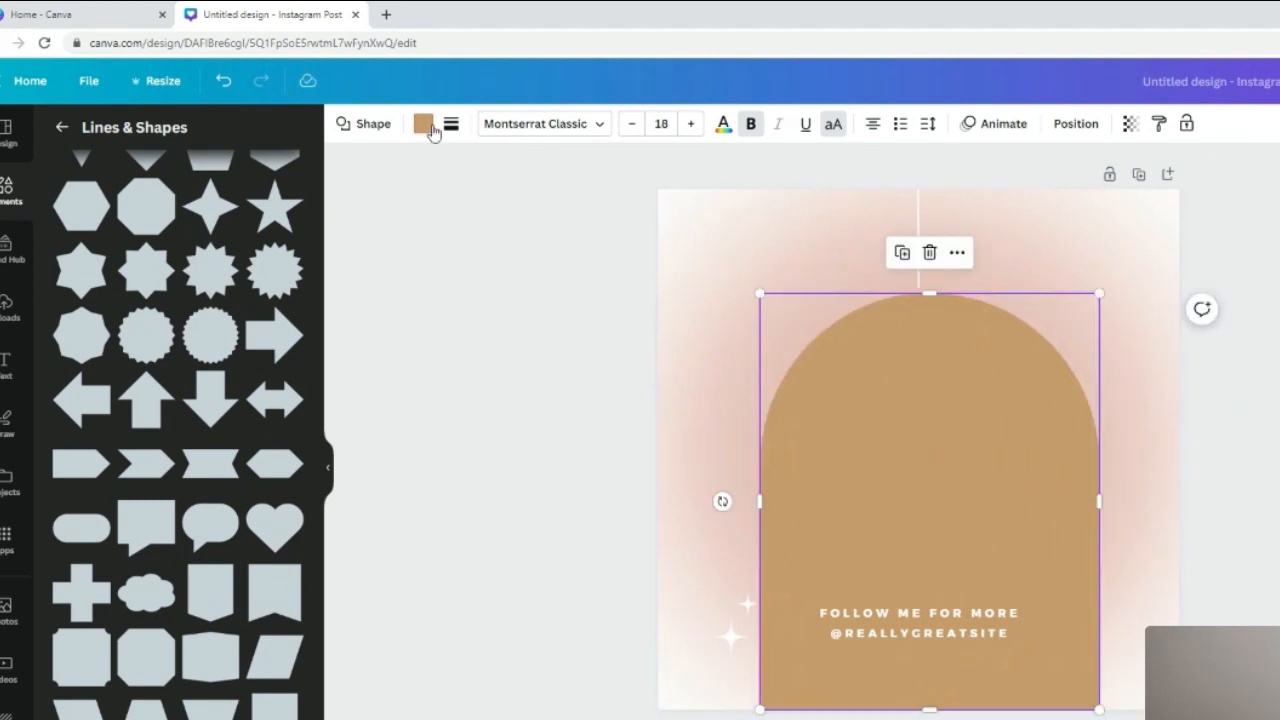
# Recolor the arch with the pale off-white swatch from the photo colors.
pyautogui.click(423, 124)
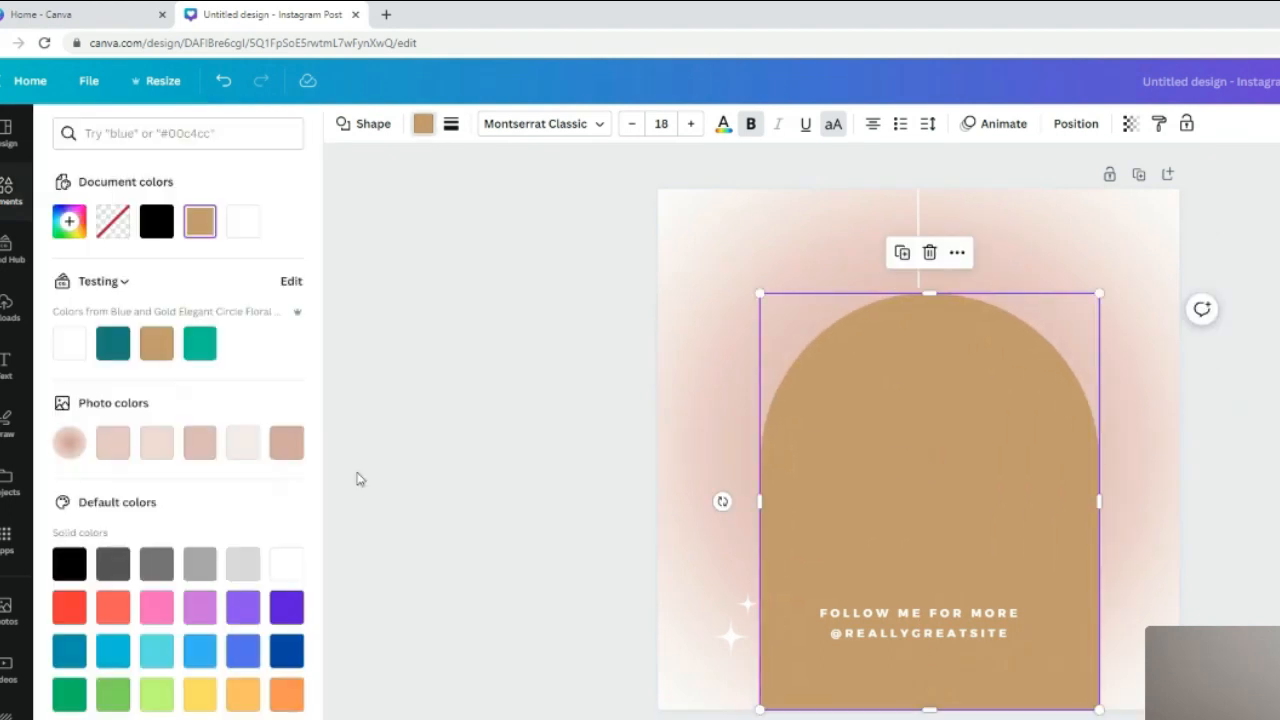
pyautogui.click(250, 447)
pyautogui.click(994, 471)
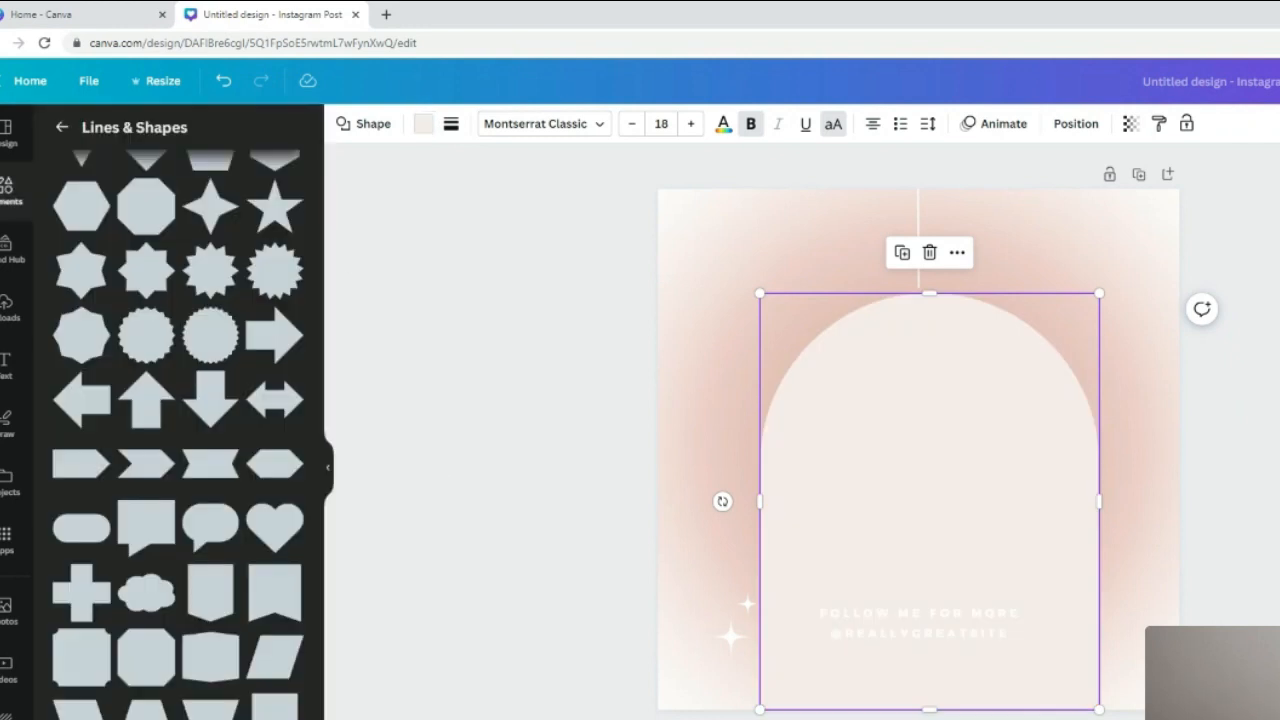
# Delete the off-white arch from the post.
pyautogui.doubleClick(968, 587)
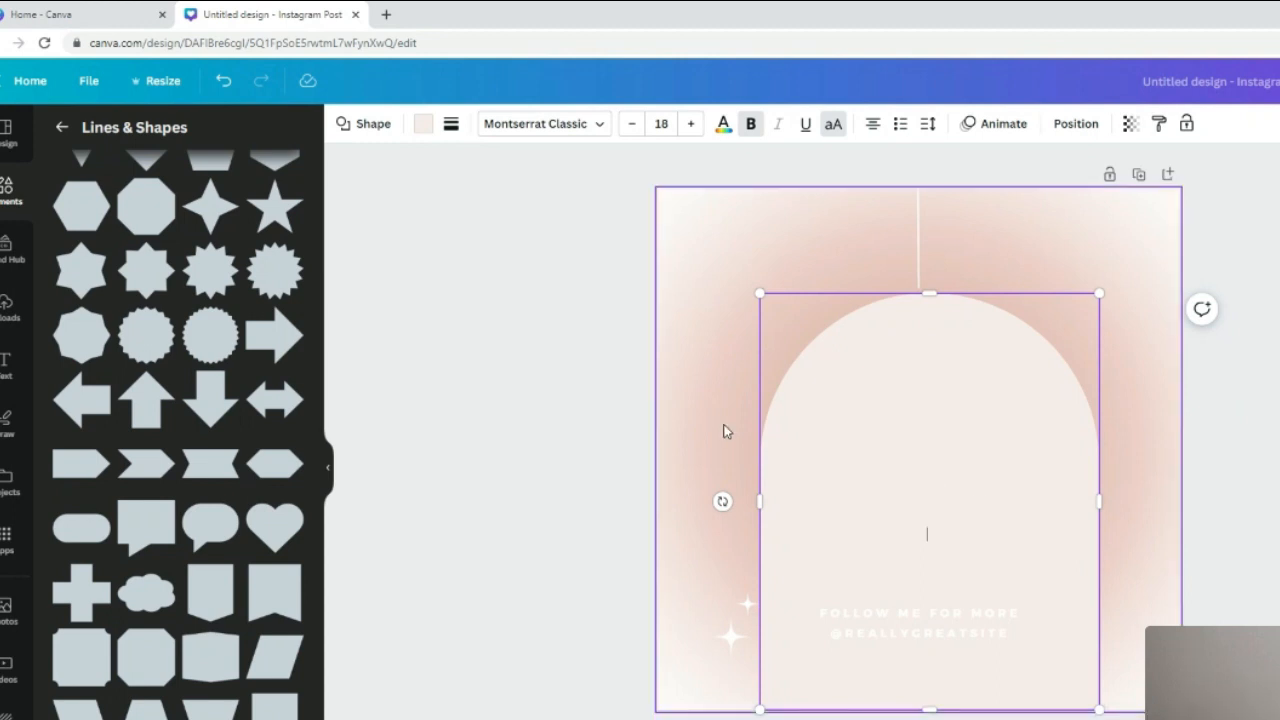
pyautogui.click(437, 260)
pyautogui.click(838, 375)
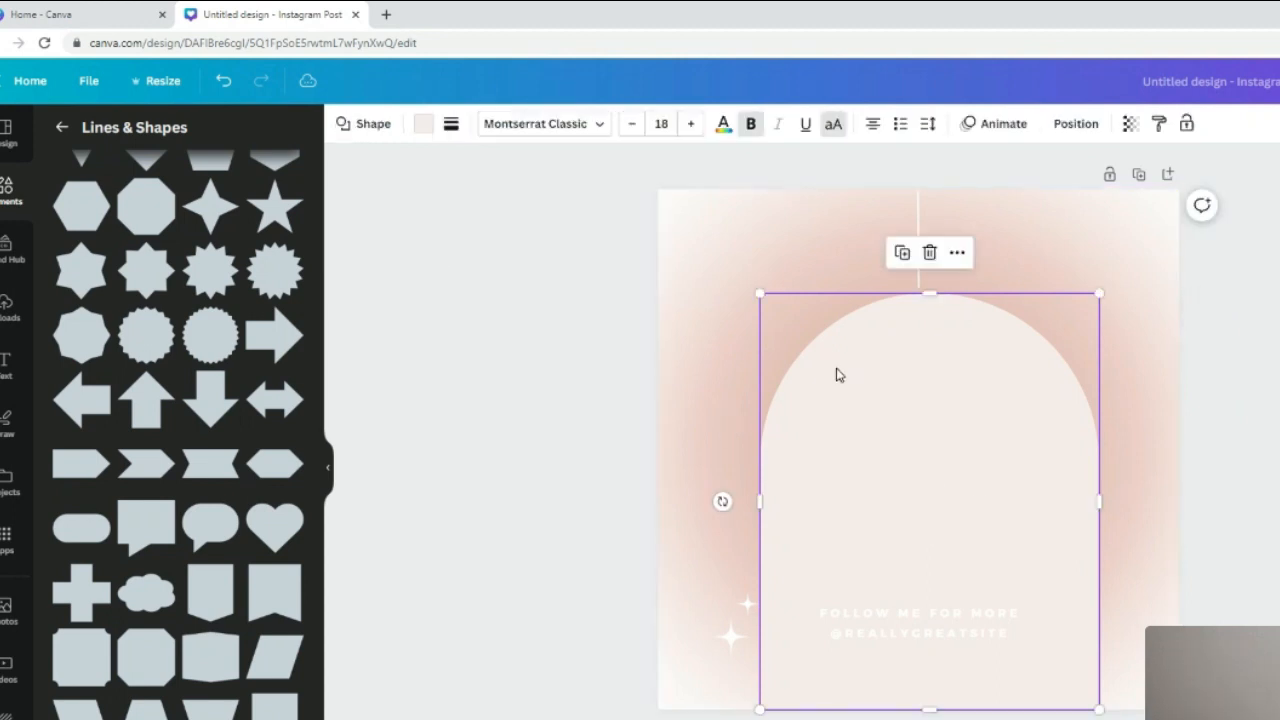
pyautogui.press('Delete')
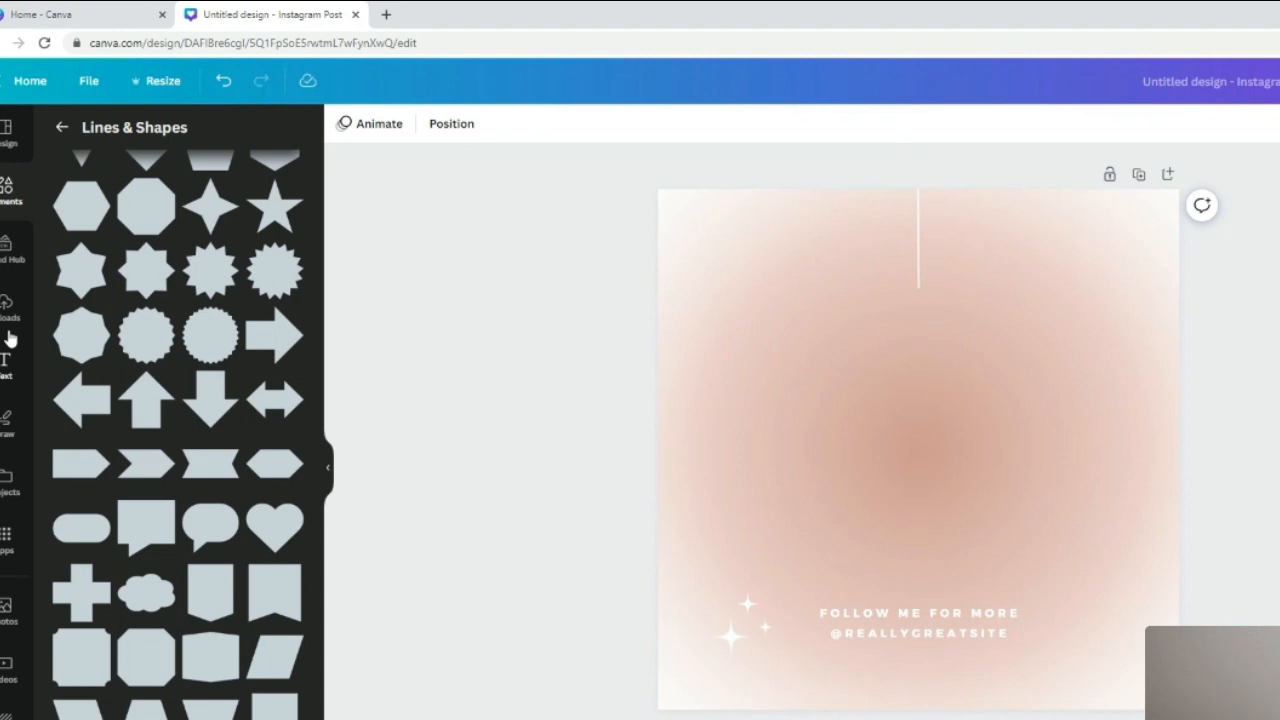
# Look through the element categories, from stickers, photos and videos to frames, grids and graphic collections.
pyautogui.click(9, 205)
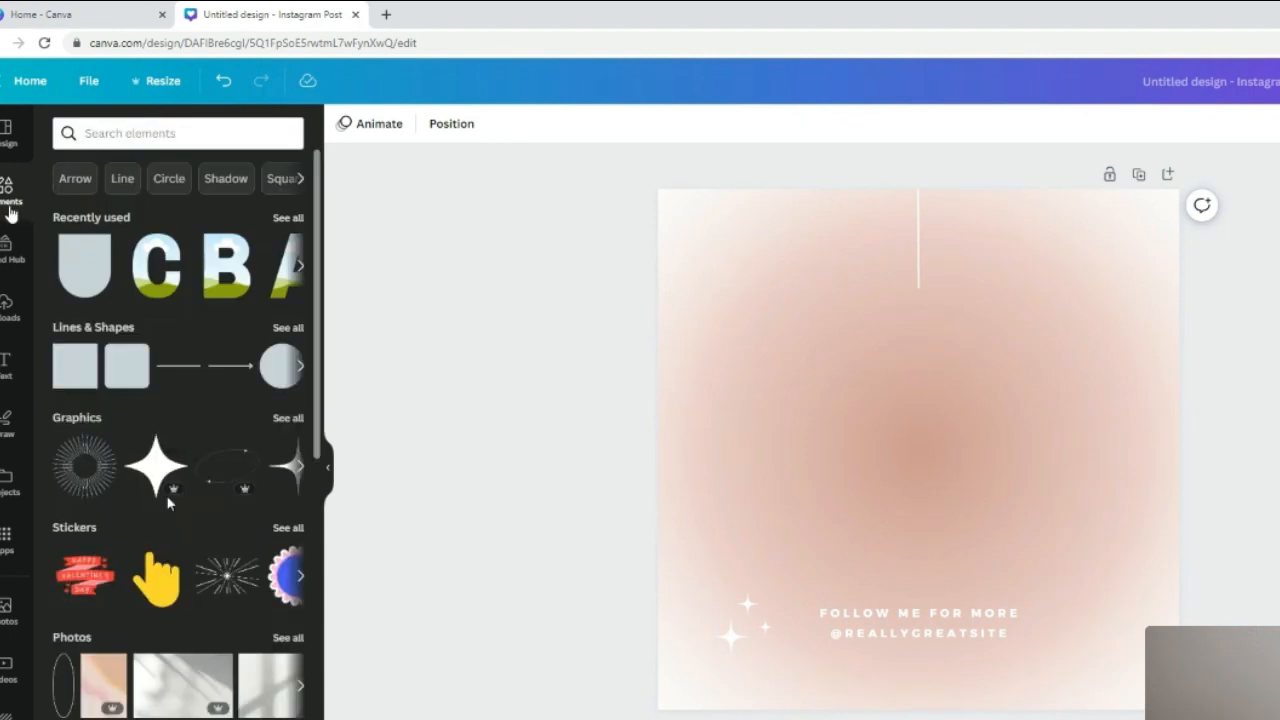
pyautogui.scroll(-2, 166, 409)
pyautogui.scroll(-2, 170, 418)
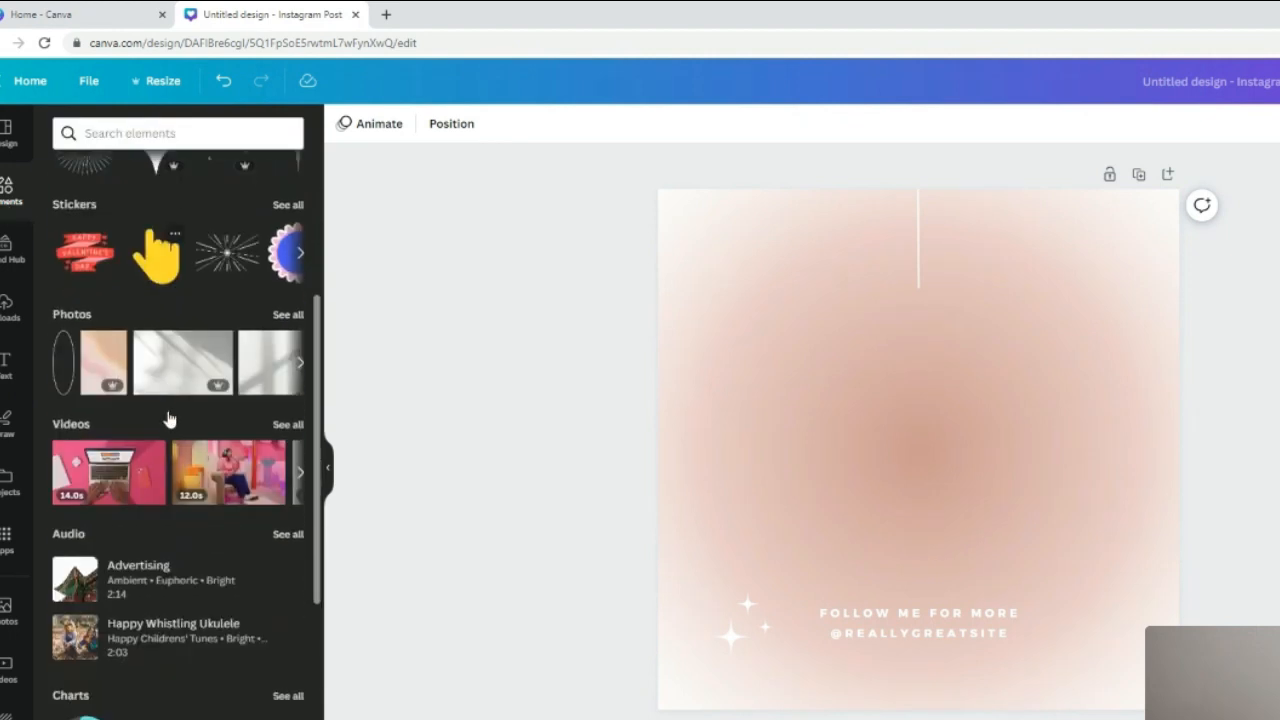
pyautogui.scroll(-5, 170, 418)
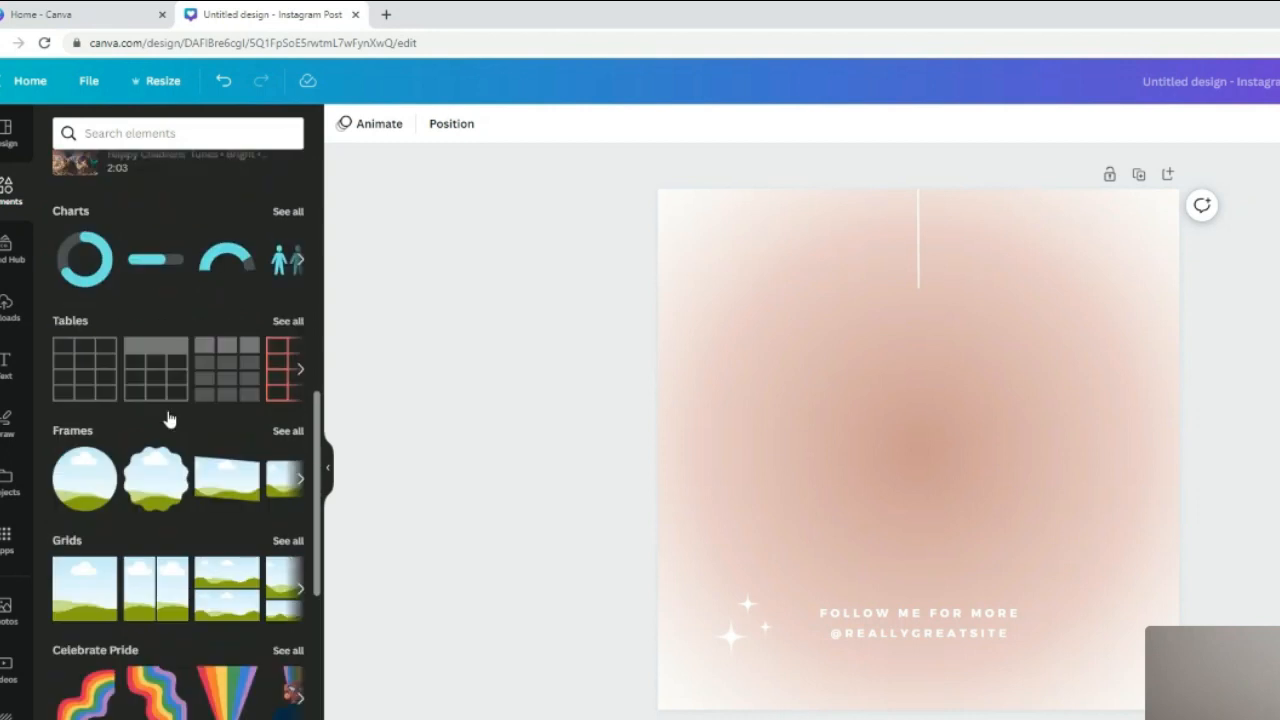
pyautogui.scroll(-3, 170, 418)
pyautogui.scroll(-3, 167, 409)
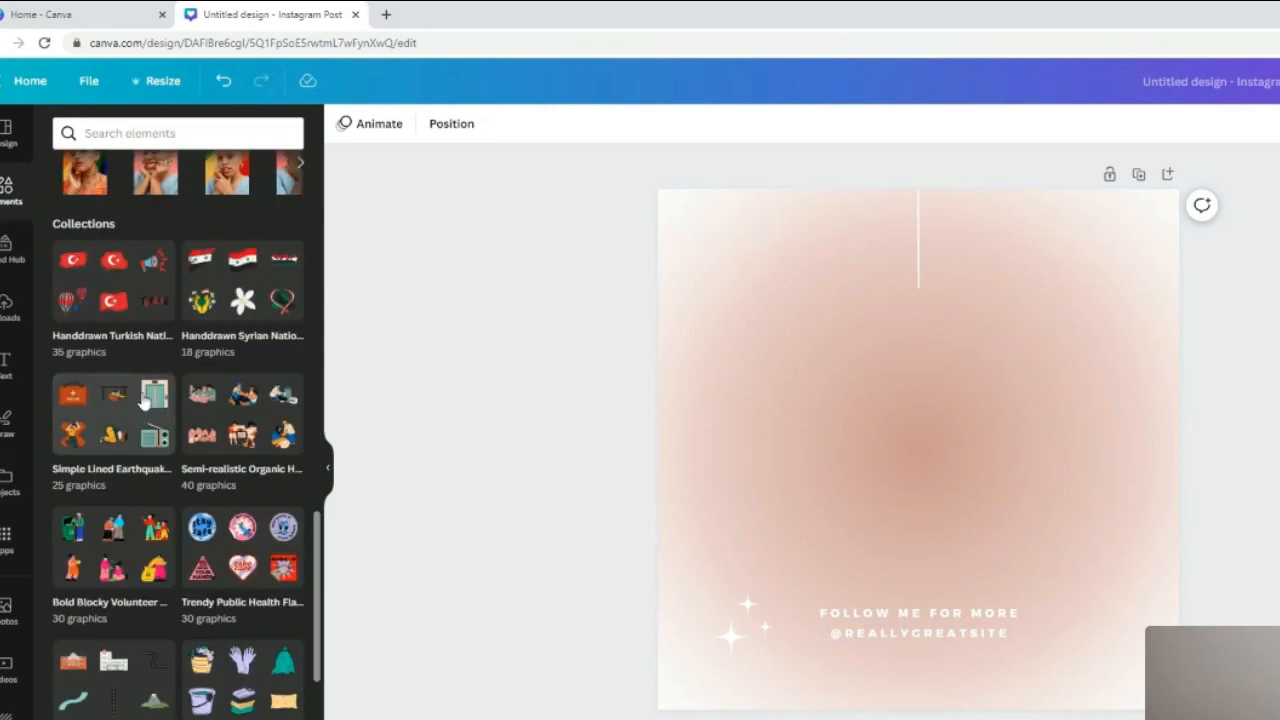
pyautogui.scroll(-3, 232, 295)
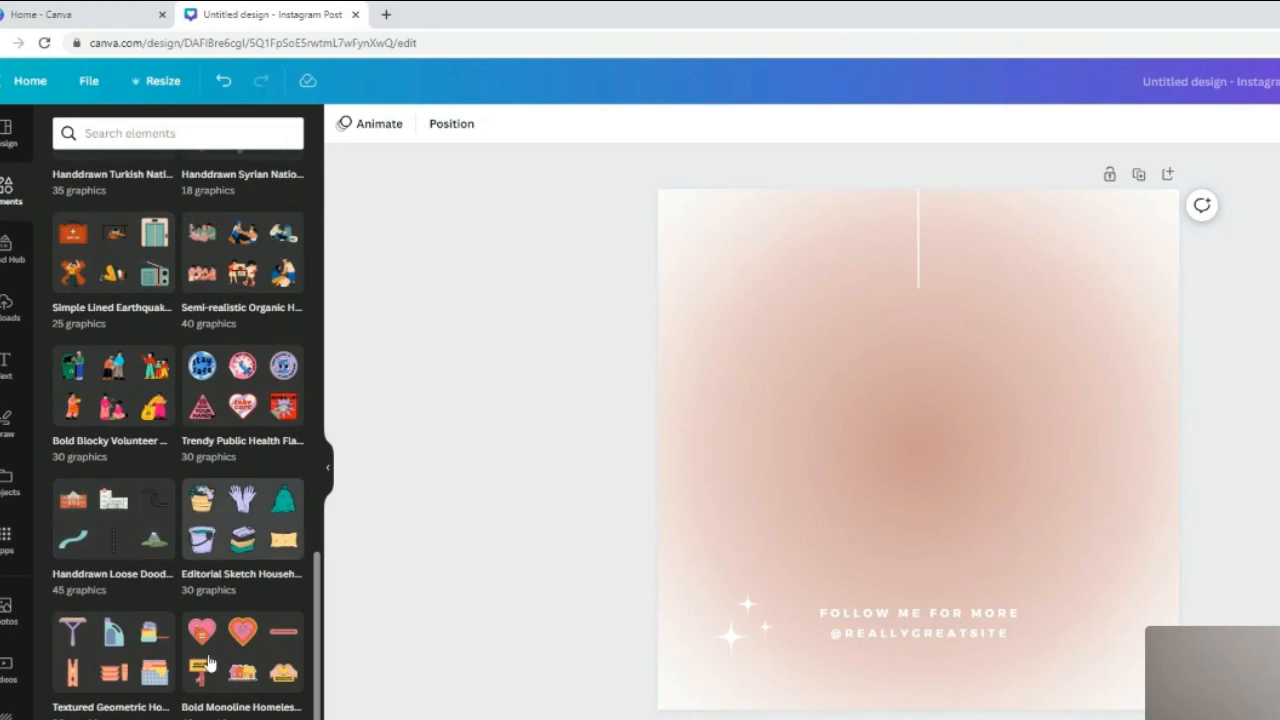
# Search the elements for "gardening" and show all matching graphics.
pyautogui.click(130, 137)
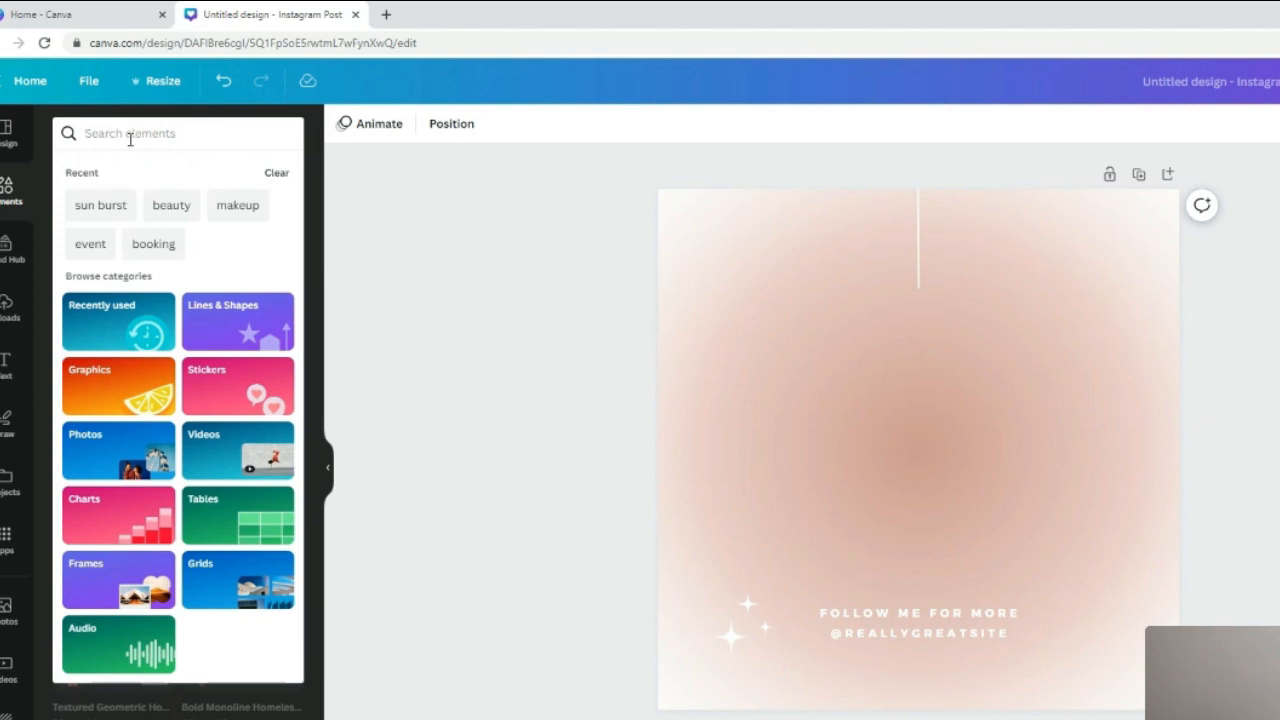
pyautogui.write('g')
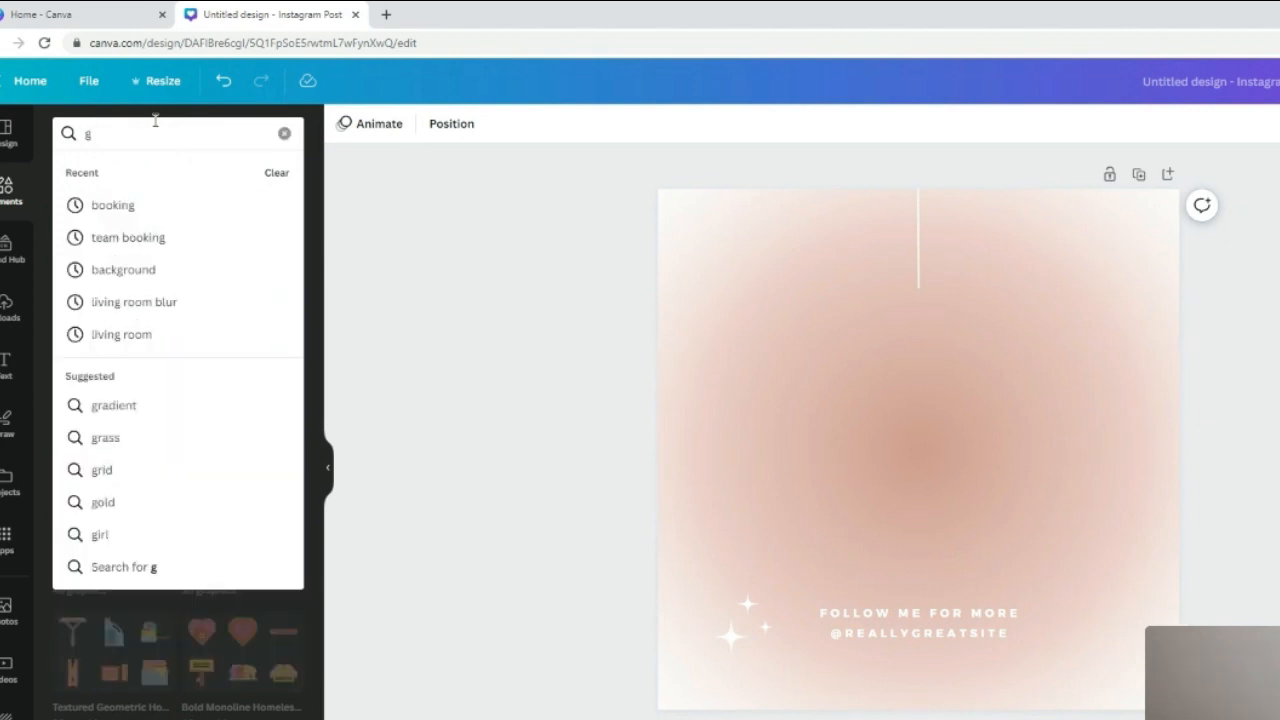
pyautogui.write('a')
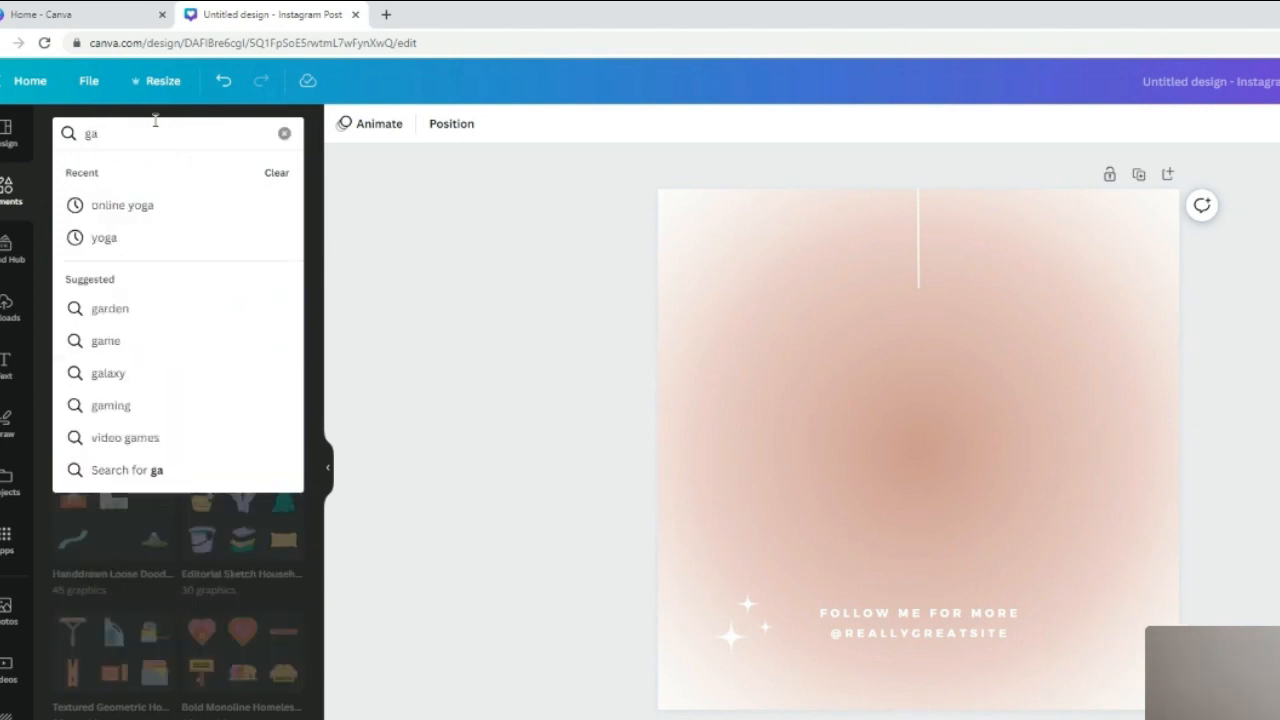
pyautogui.write('rdening')
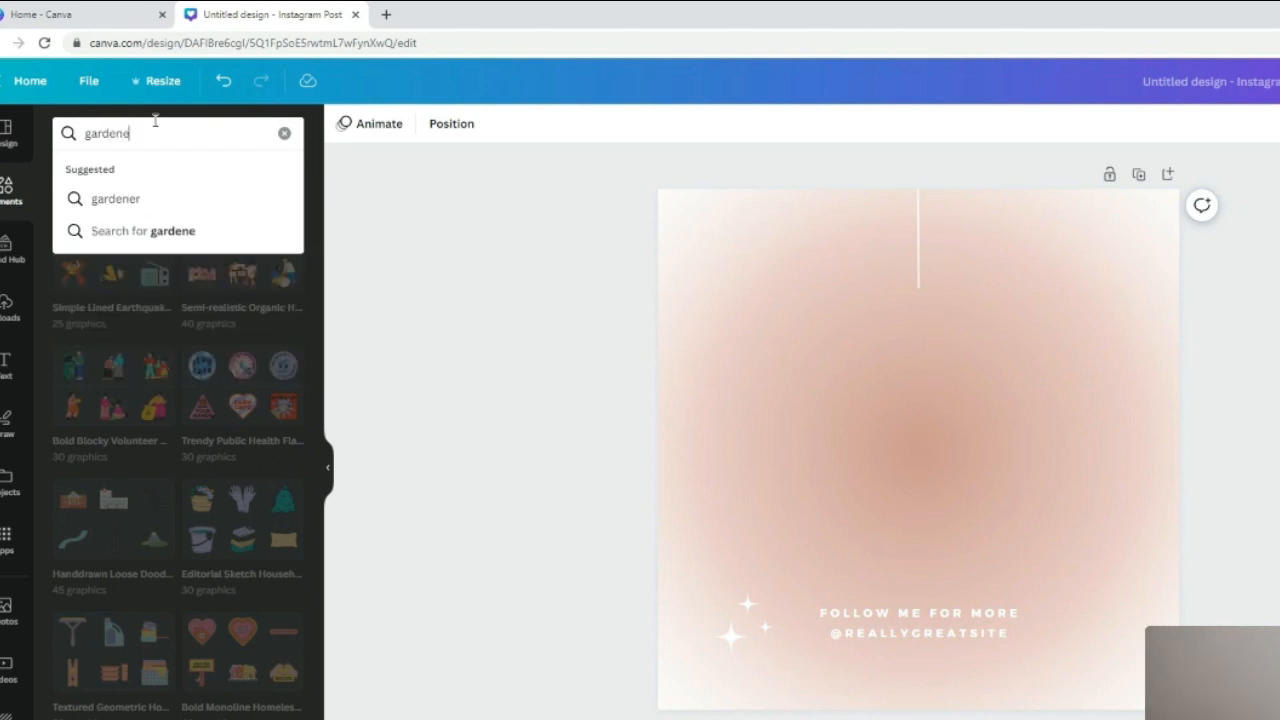
pyautogui.press('Return')
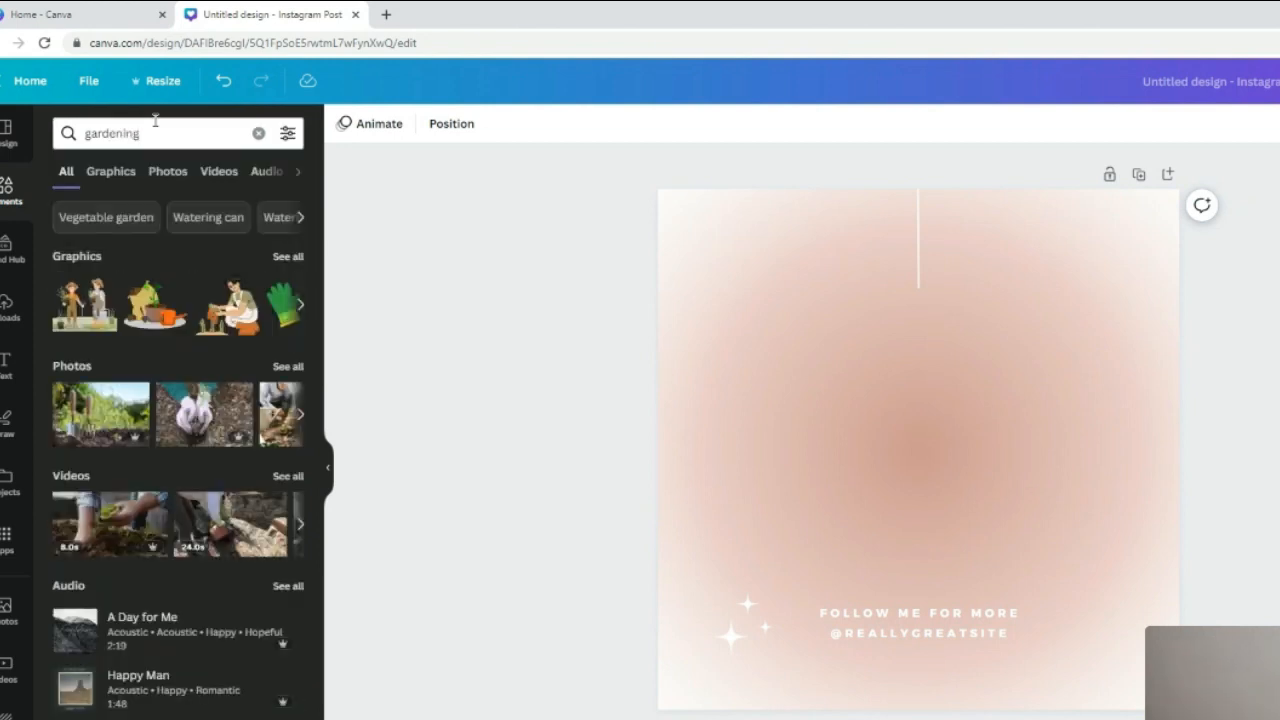
pyautogui.click(288, 256)
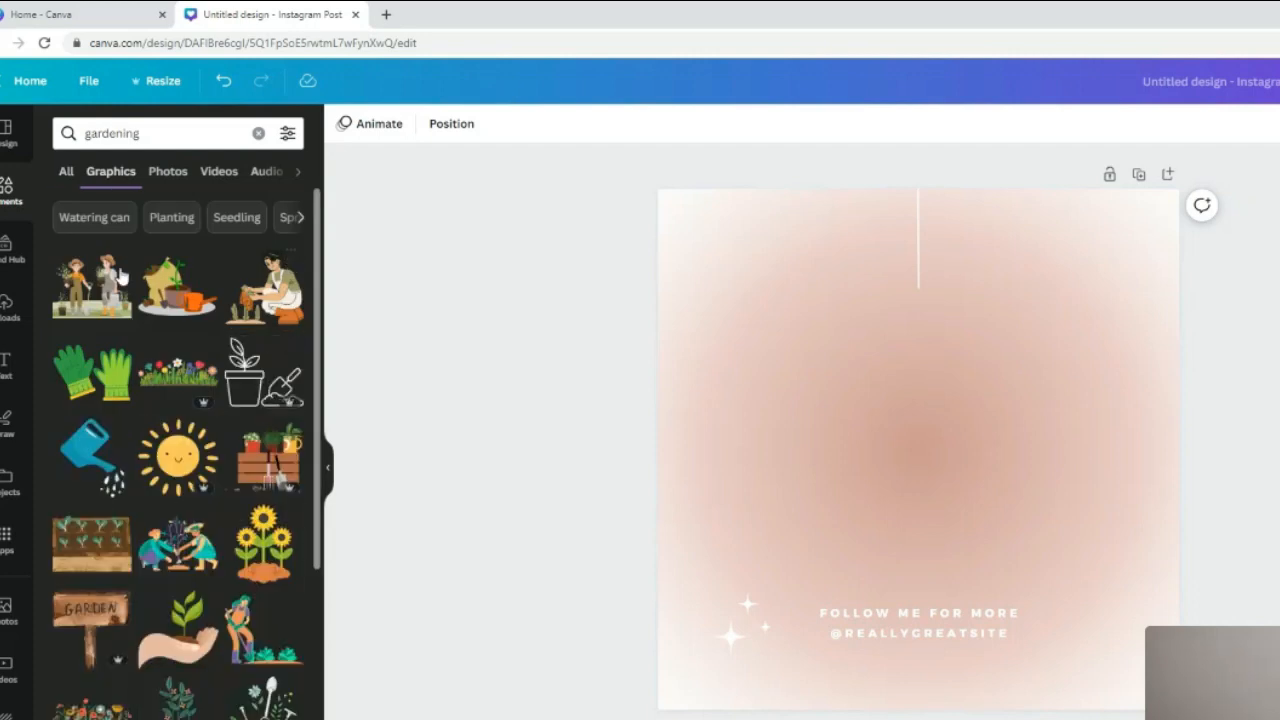
# Add the outlined potted plant and trowel graphic to the post's upper right and the carrot gardener illustration to its upper left.
pyautogui.click(240, 374)
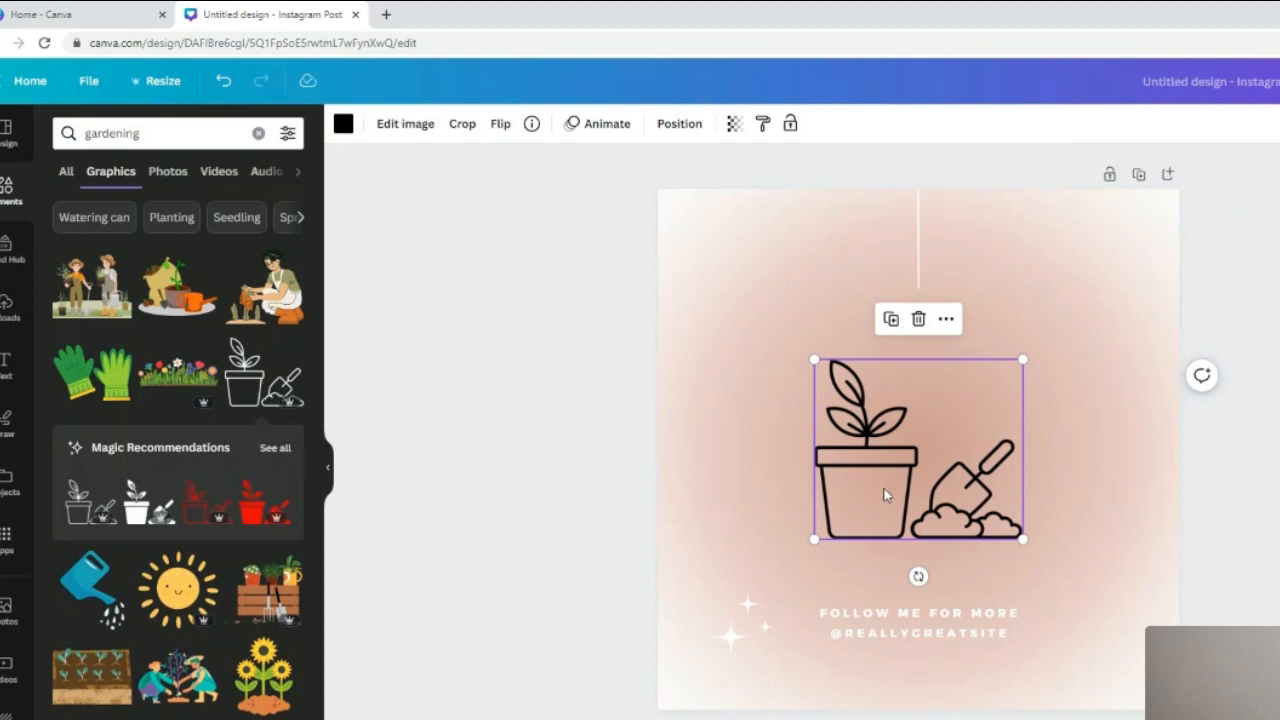
pyautogui.moveTo(880, 503); pyautogui.dragTo(1006, 354)
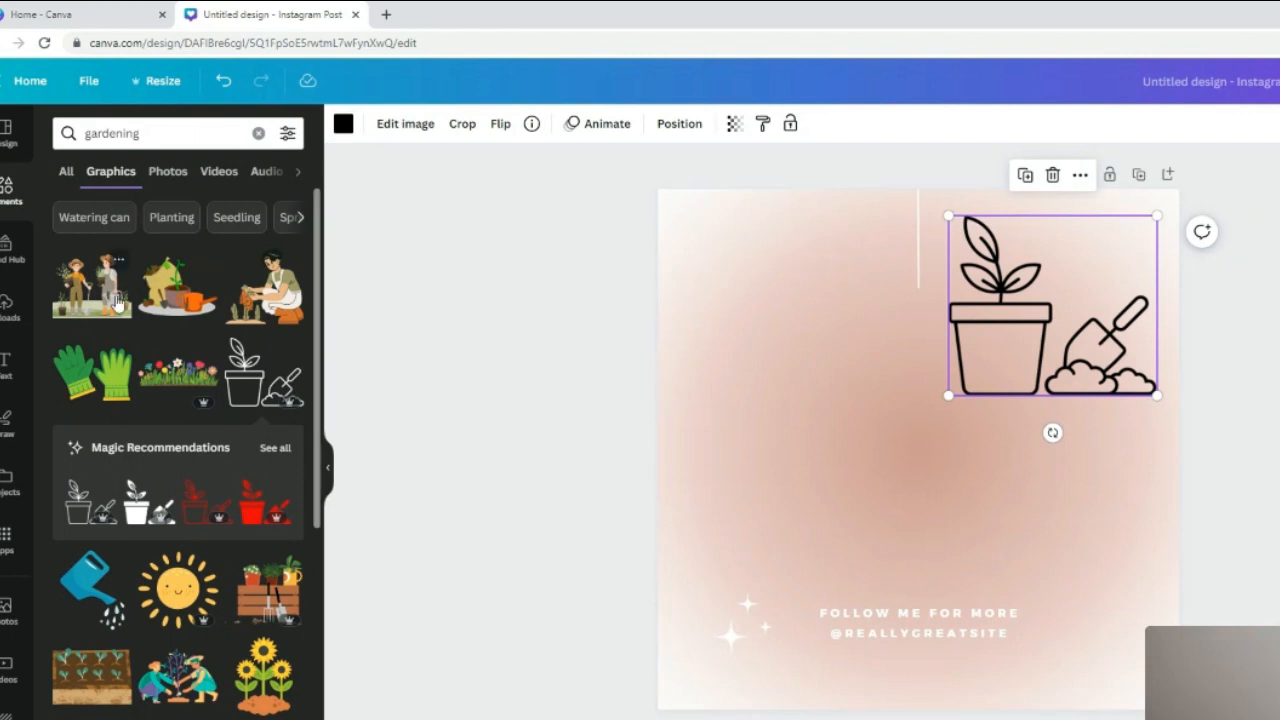
pyautogui.click(264, 302)
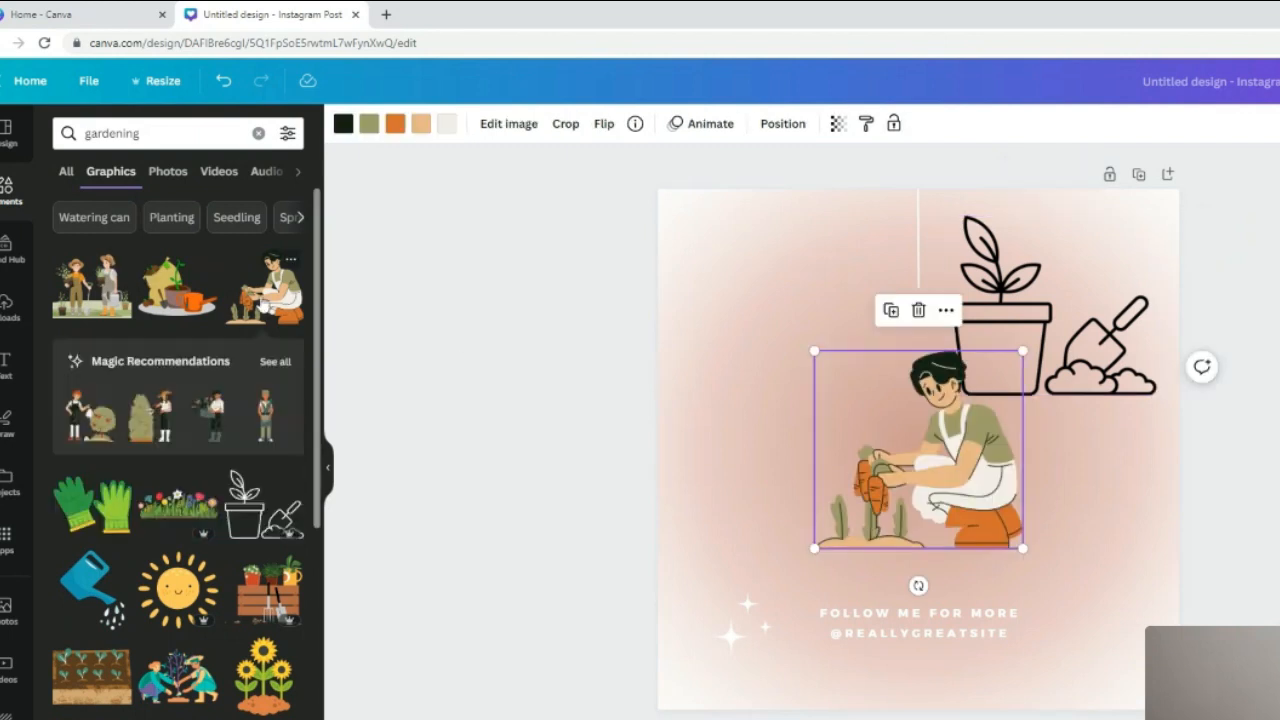
pyautogui.moveTo(969, 518); pyautogui.dragTo(834, 365)
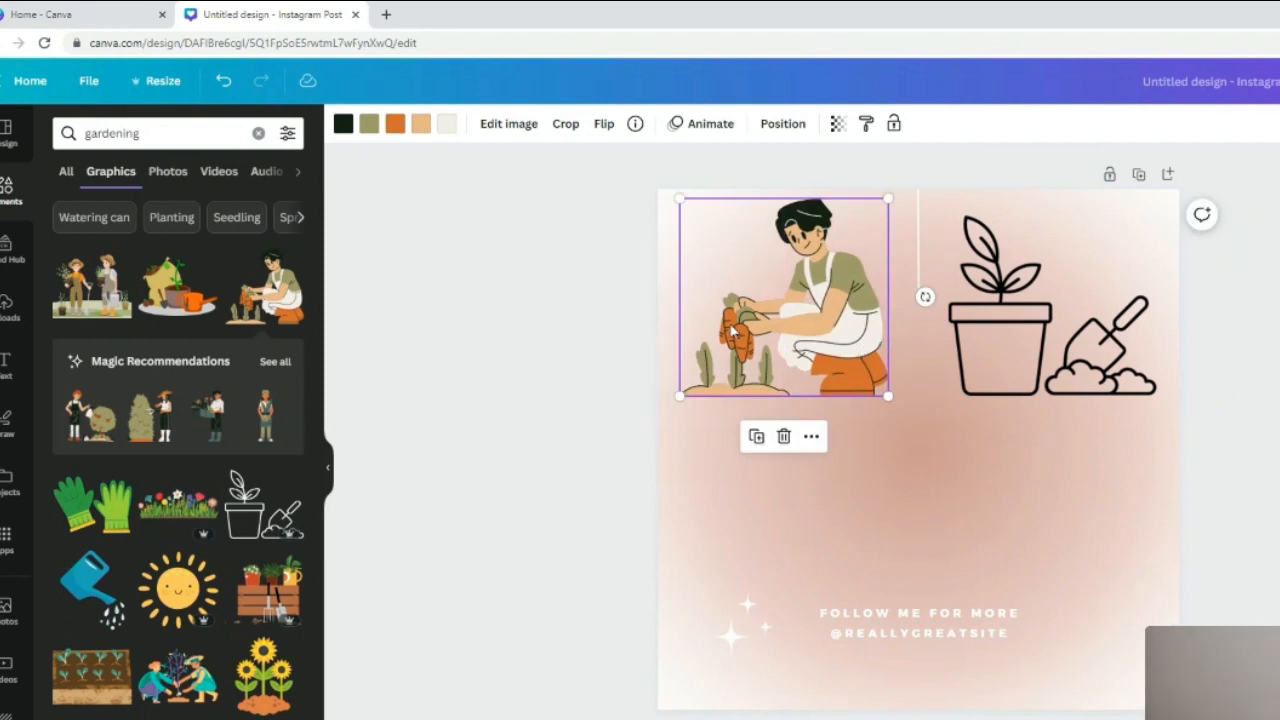
# Delete the carrot gardener illustration and briefly try the flower border graphic in the middle of the post.
pyautogui.press('Delete')
pyautogui.click(176, 505)
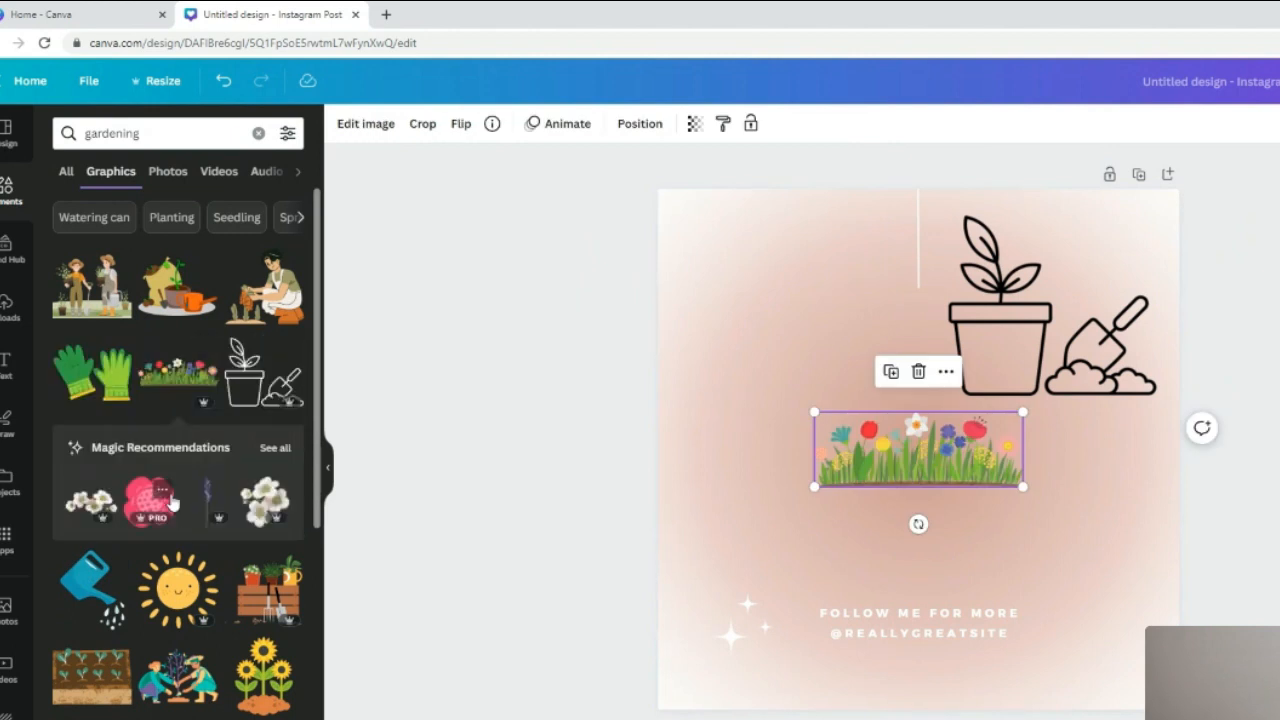
pyautogui.moveTo(875, 460); pyautogui.dragTo(896, 505)
pyautogui.press('Delete')
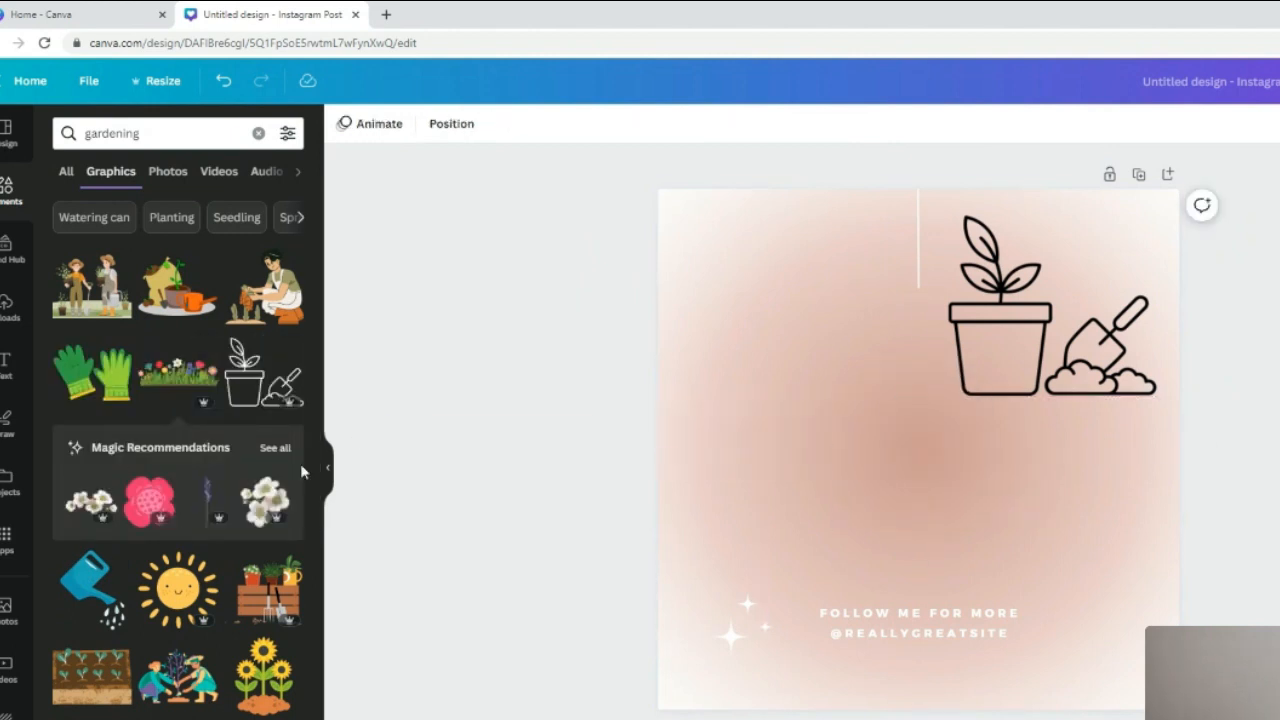
# Add the flower border graphic again, move it to the post's bottom edge and enlarge it to span most of the width.
pyautogui.click(177, 381)
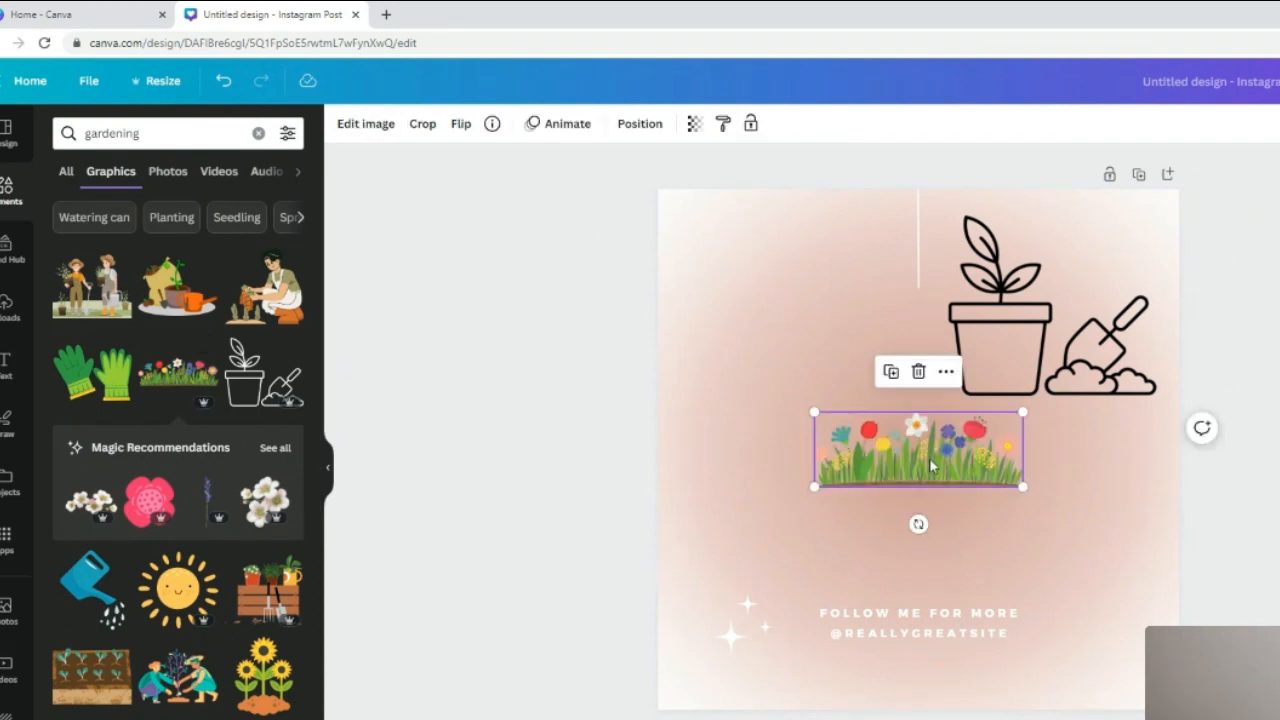
pyautogui.moveTo(887, 459); pyautogui.dragTo(814, 456)
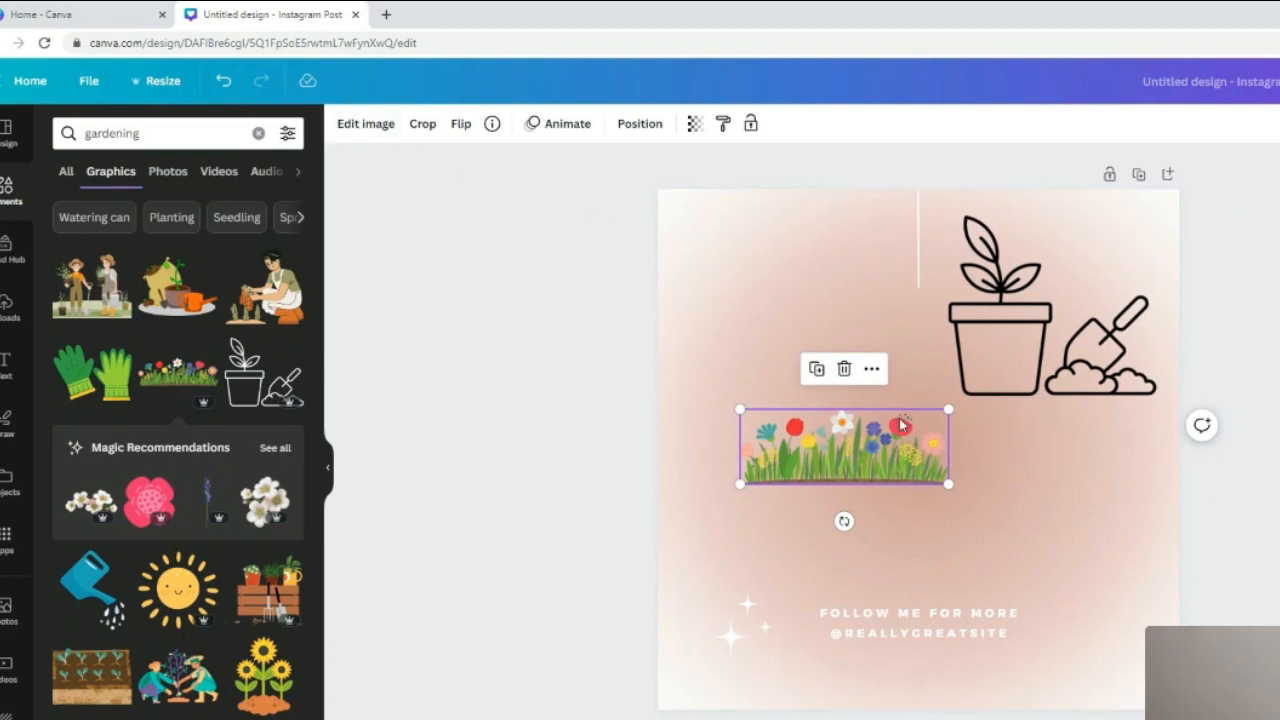
pyautogui.moveTo(846, 480); pyautogui.dragTo(792, 719)
pyautogui.moveTo(1006, 640); pyautogui.dragTo(1062, 607)
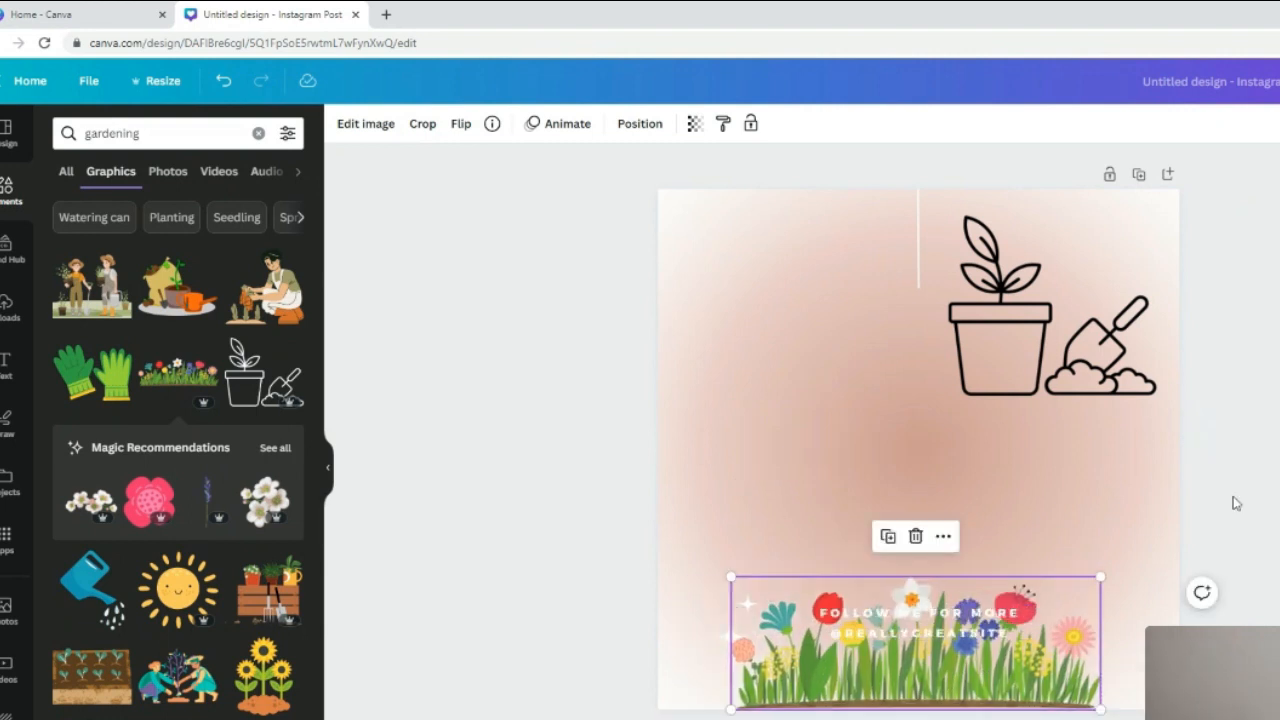
# Move the "FOLLOW ME FOR MORE" text above the flowers and delete the outlined potted plant graphic.
pyautogui.click(948, 614)
pyautogui.moveTo(948, 614); pyautogui.dragTo(949, 548)
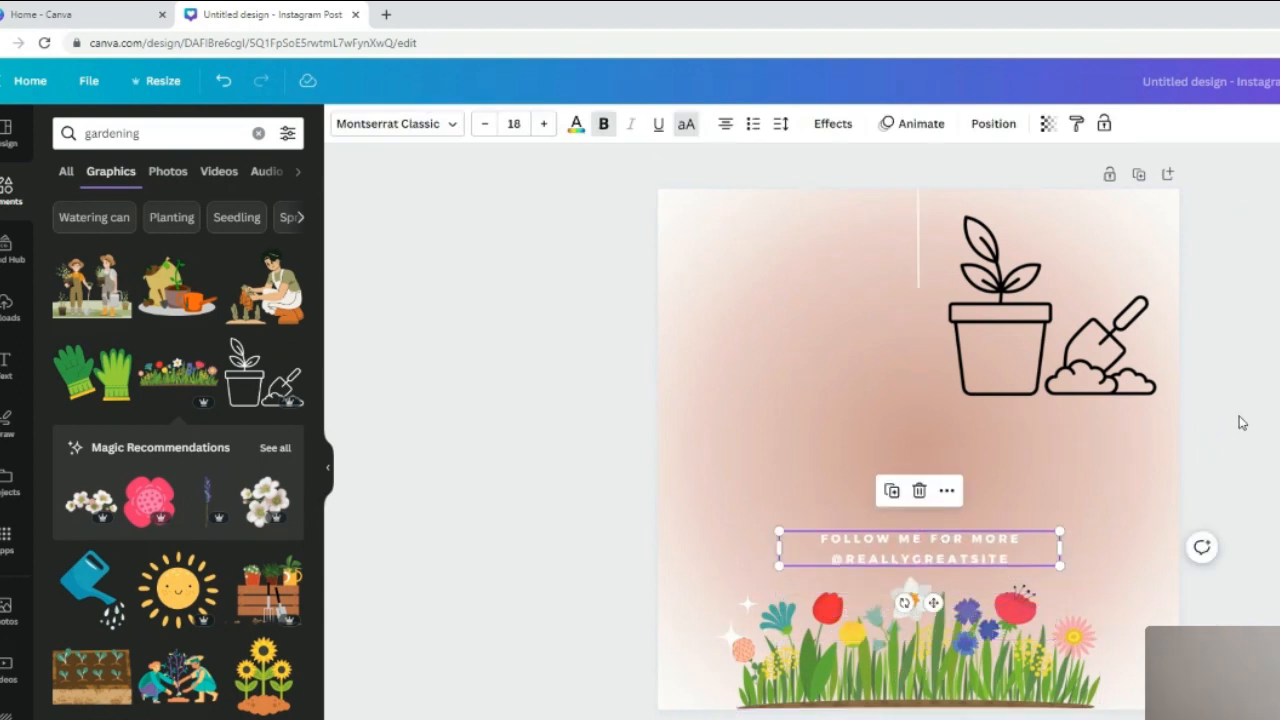
pyautogui.click(1038, 340)
pyautogui.press('Delete')
pyautogui.click(920, 640)
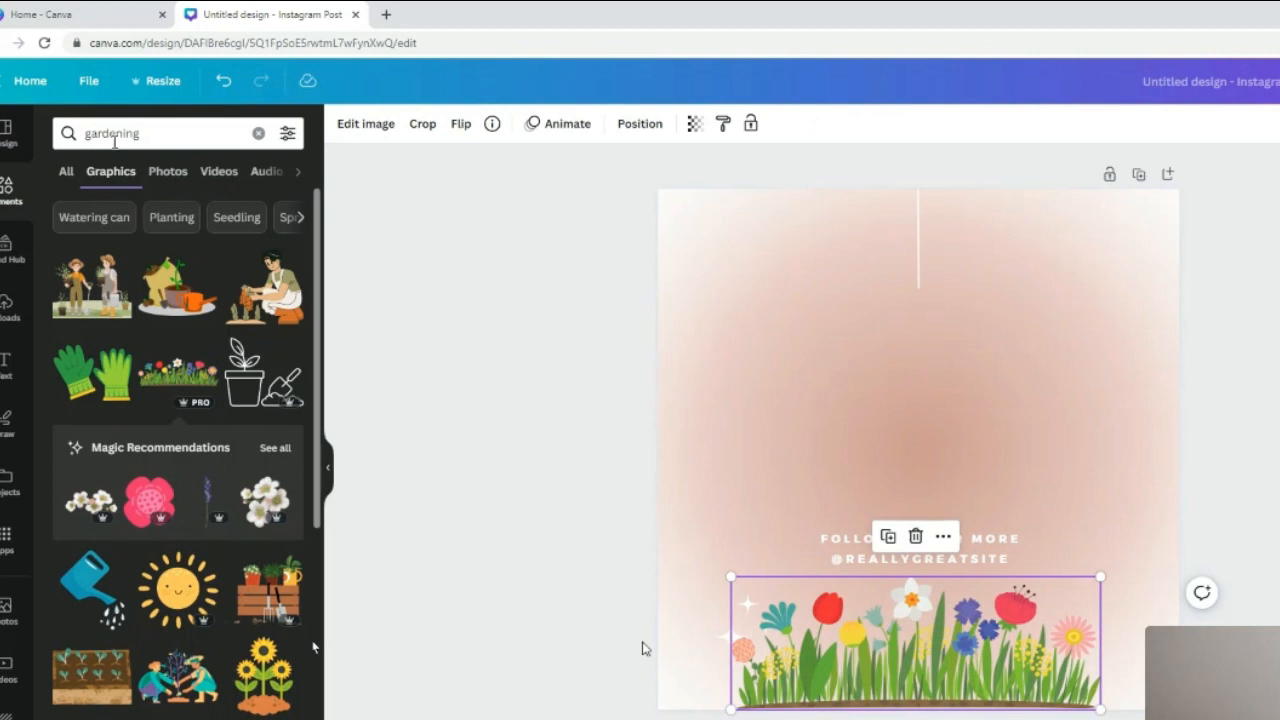
# Add the smiling sun graphic, shrink it to a small size and place it in the post's upper left corner.
pyautogui.click(170, 590)
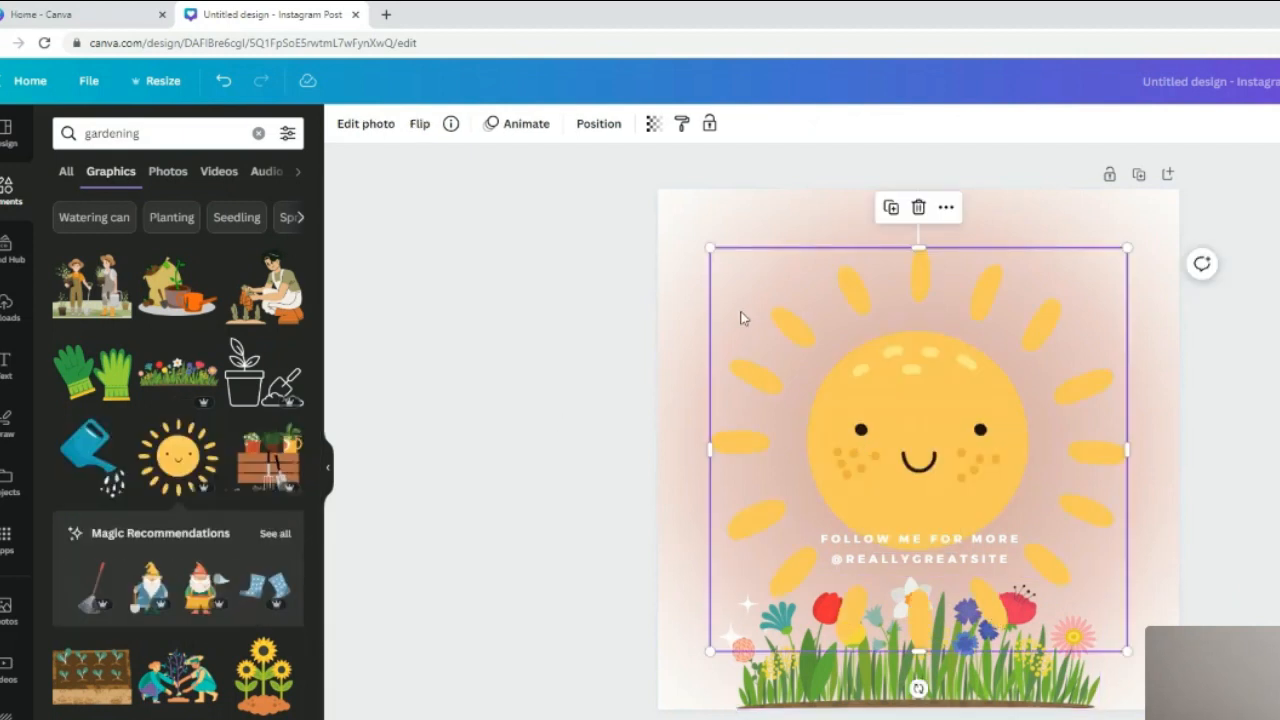
pyautogui.moveTo(711, 248); pyautogui.dragTo(886, 418)
pyautogui.moveTo(1014, 509); pyautogui.dragTo(796, 280)
pyautogui.moveTo(903, 428); pyautogui.dragTo(807, 310)
pyautogui.moveTo(727, 304)
pyautogui.mouseDown()
pyautogui.moveTo(746, 306)
pyautogui.moveTo(709, 297)
pyautogui.mouseUp()
pyautogui.click(974, 354)
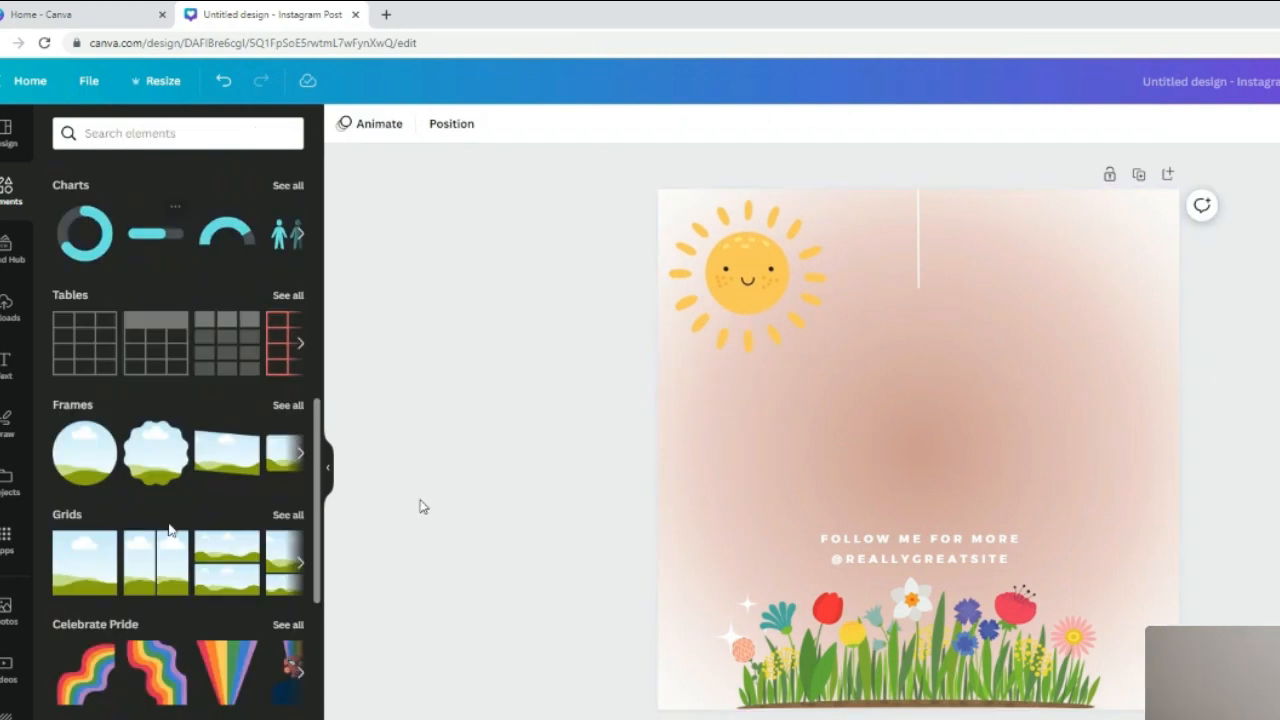
pyautogui.scroll(-4, 170, 530)
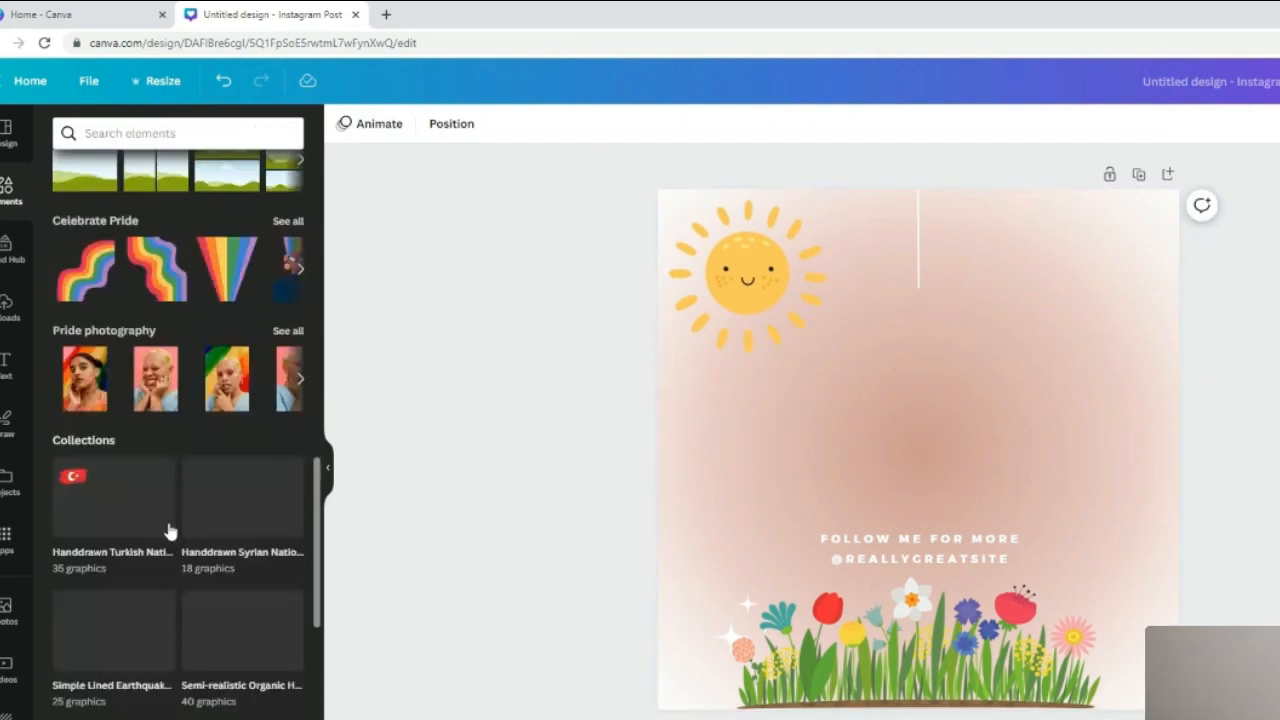
pyautogui.scroll(-4, 170, 530)
pyautogui.scroll(6, 170, 530)
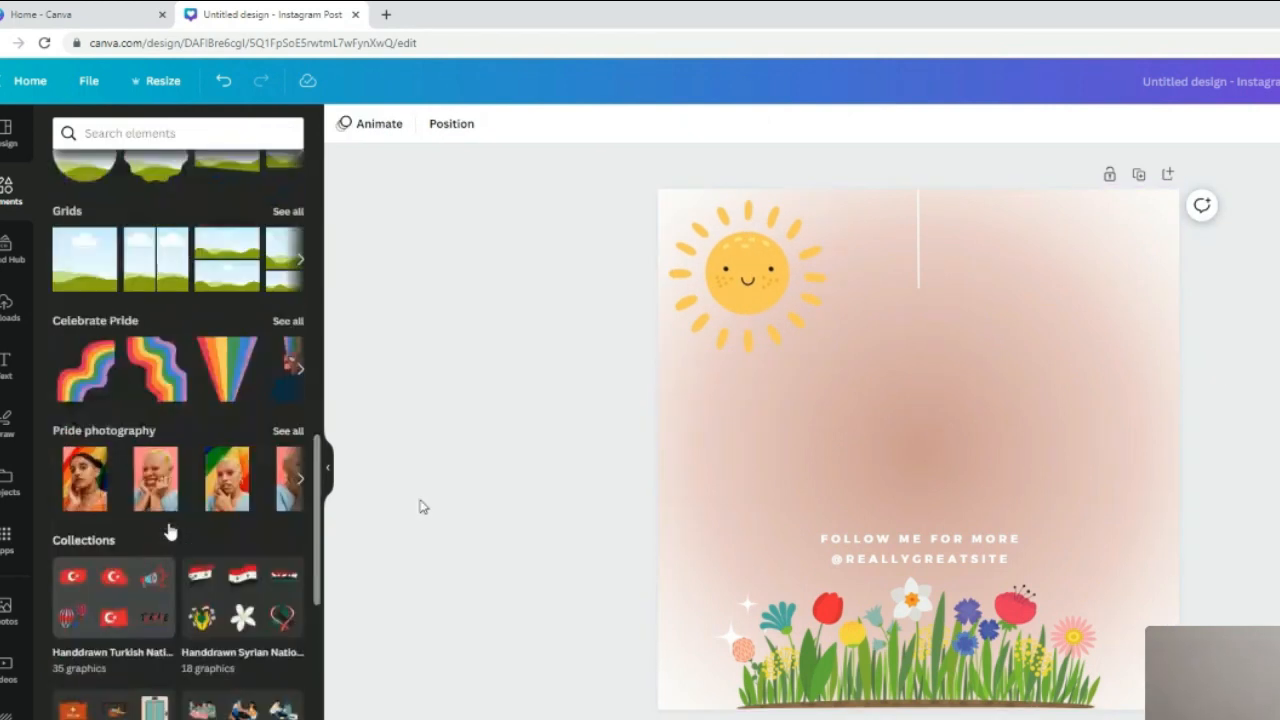
pyautogui.scroll(2, 170, 533)
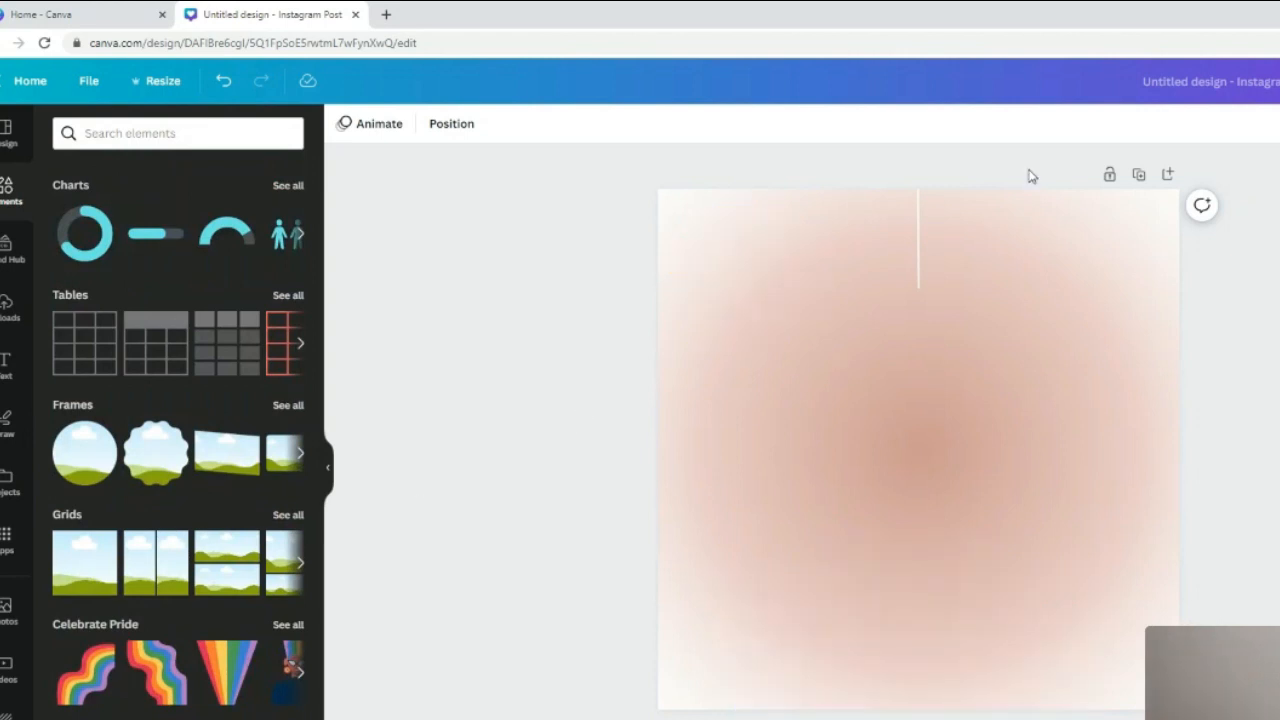
# Clear the post by deleting its remaining line at the top and its gradient background.
pyautogui.moveTo(985, 240); pyautogui.dragTo(863, 240)
pyautogui.press('Delete')
pyautogui.click(863, 242)
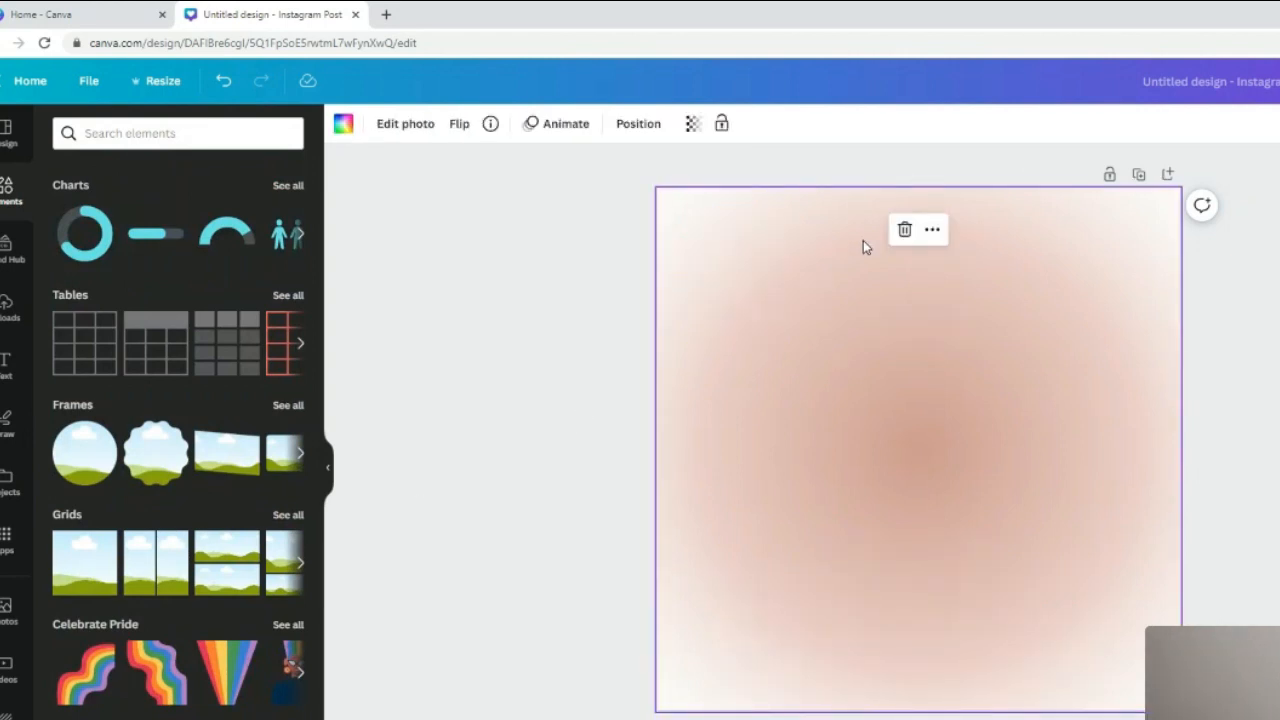
pyautogui.press('Delete')
# Add a three-cell photo grid with one tall cell beside two stacked cells, and shrink it toward the centre of the post.
pyautogui.click(288, 514)
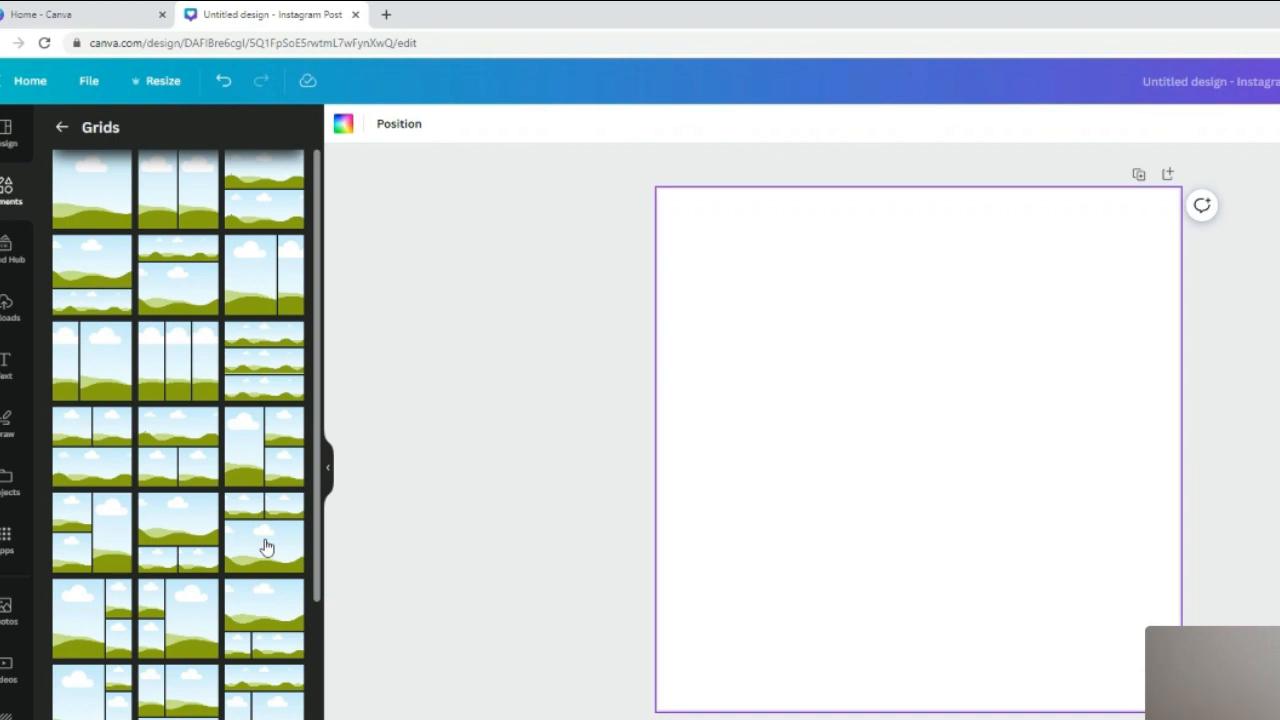
pyautogui.moveTo(250, 458); pyautogui.dragTo(766, 297)
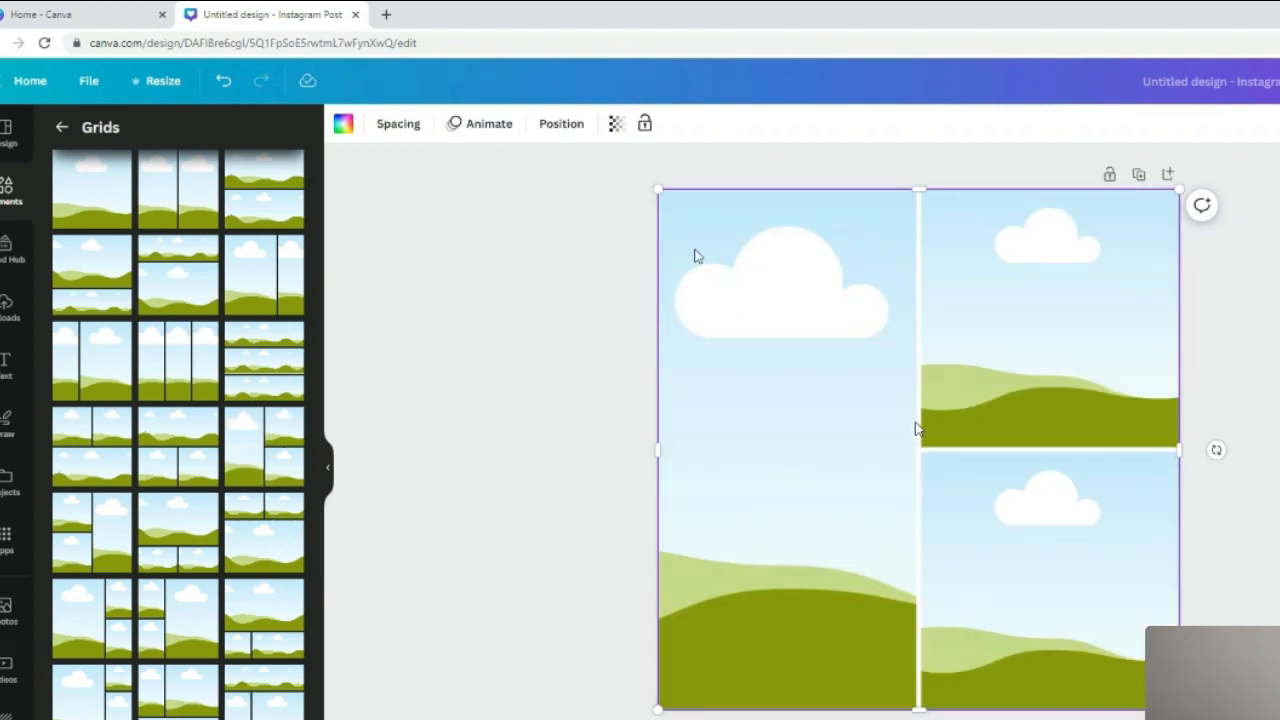
pyautogui.moveTo(700, 244); pyautogui.dragTo(861, 456)
pyautogui.moveTo(1090, 610); pyautogui.dragTo(1008, 551)
pyautogui.moveTo(1071, 378); pyautogui.dragTo(1123, 277)
pyautogui.moveTo(1009, 407)
pyautogui.mouseDown()
pyautogui.moveTo(990, 415)
pyautogui.moveTo(1000, 406)
pyautogui.moveTo(989, 400)
pyautogui.mouseUp()
# Set the post's background to the dark teal from the Testing brand palette.
pyautogui.click(846, 237)
pyautogui.click(346, 127)
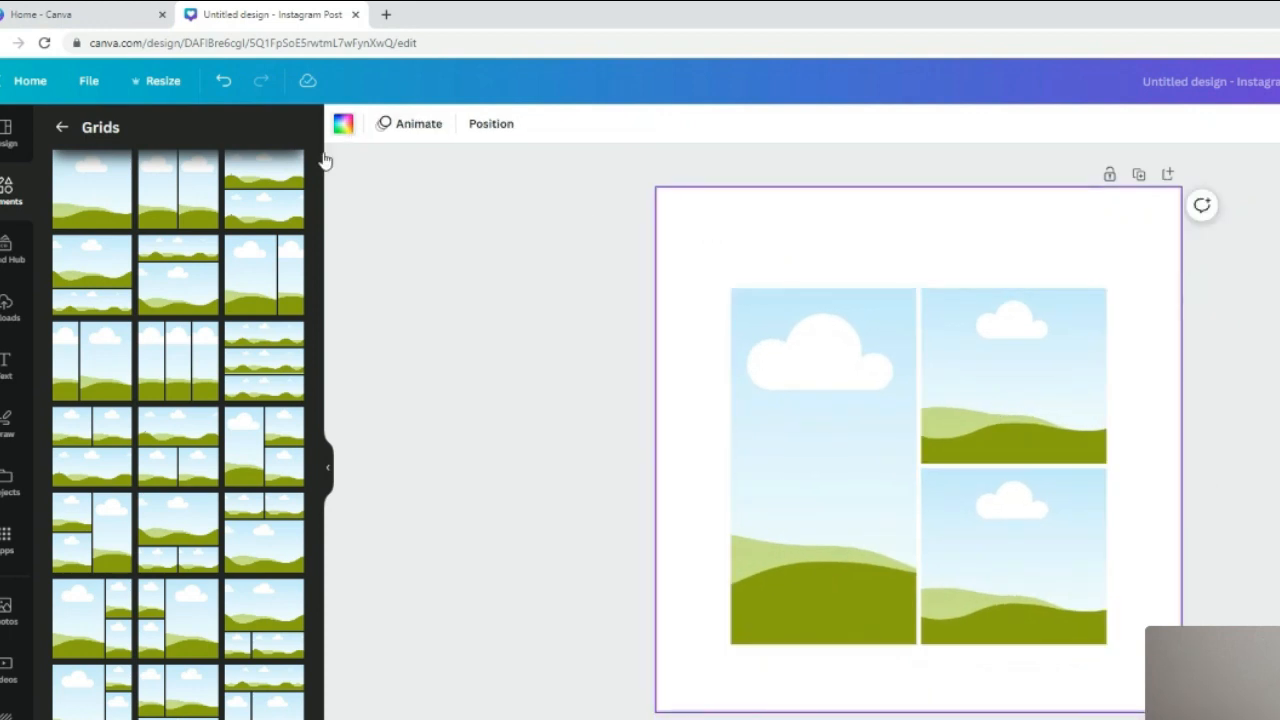
pyautogui.click(113, 344)
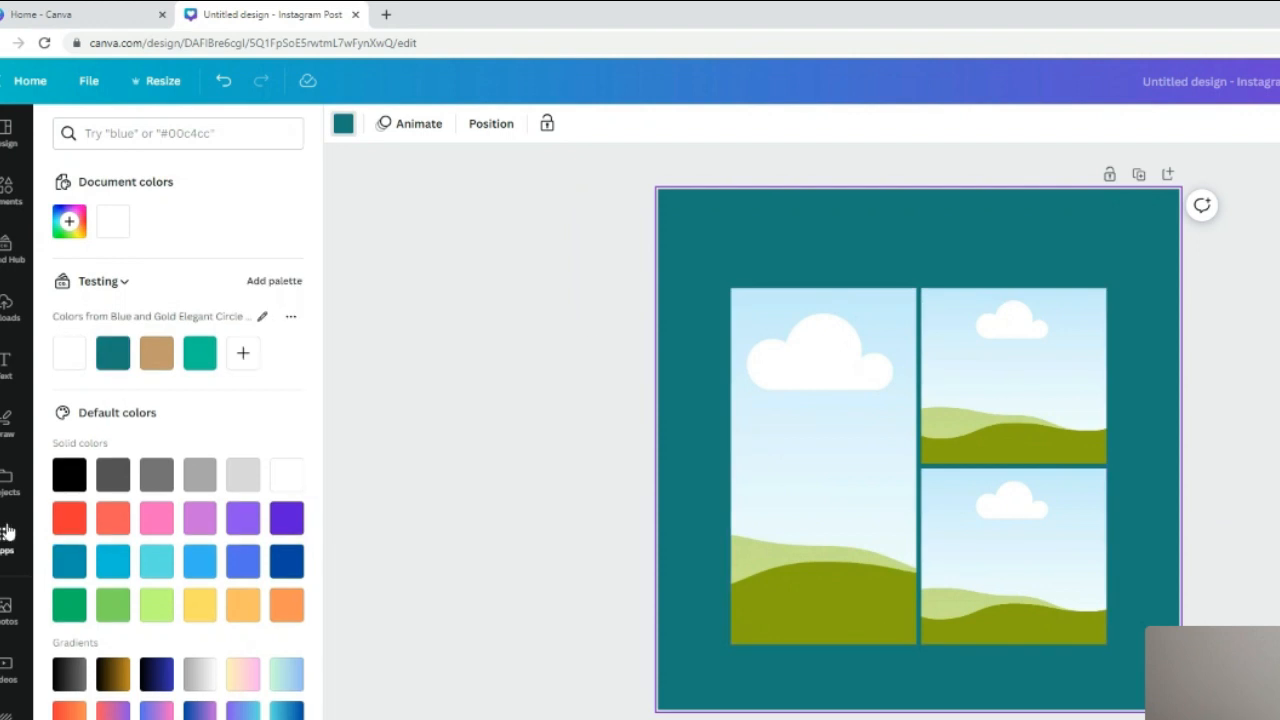
# Open the photo library and remove its purple colour filter.
pyautogui.click(8, 600)
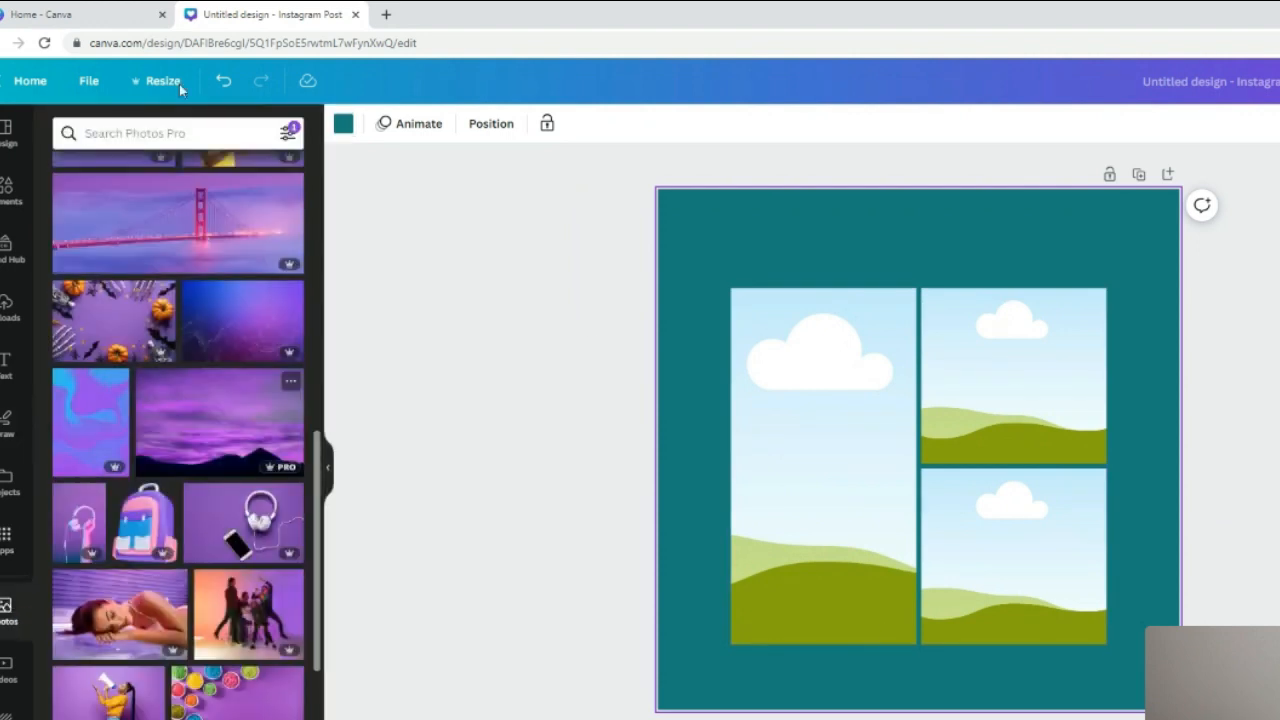
pyautogui.click(287, 133)
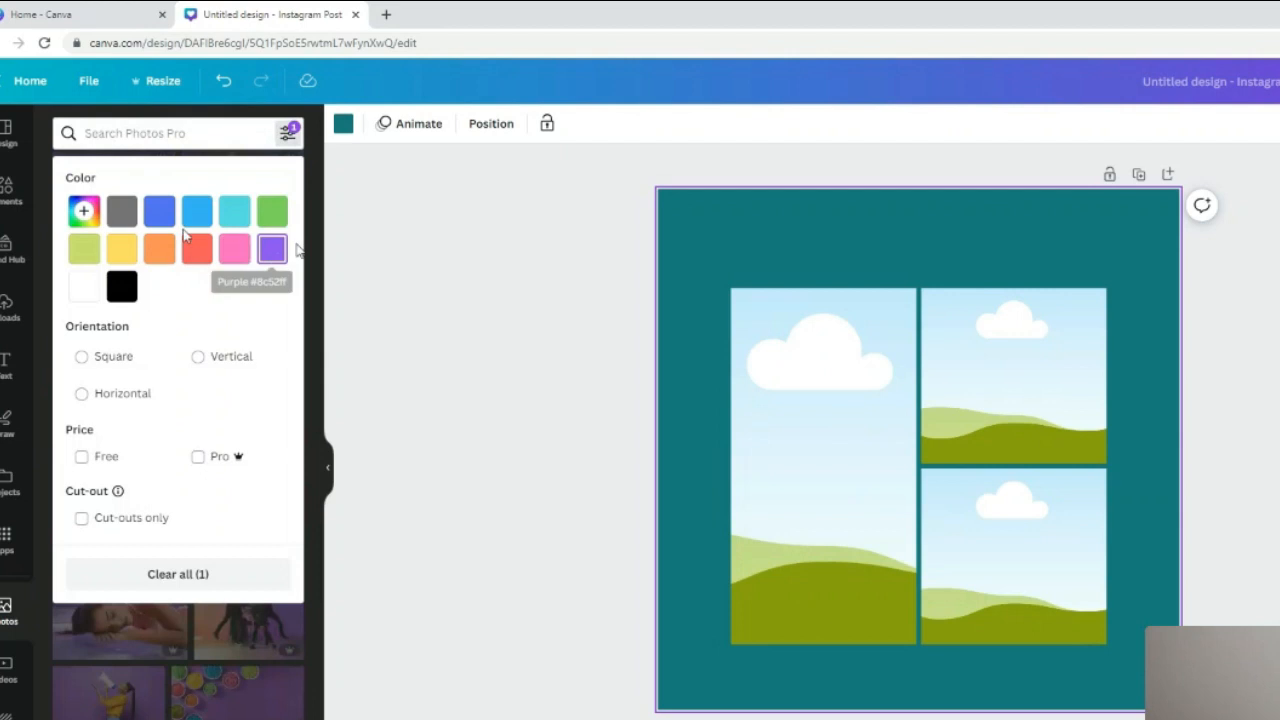
pyautogui.click(280, 252)
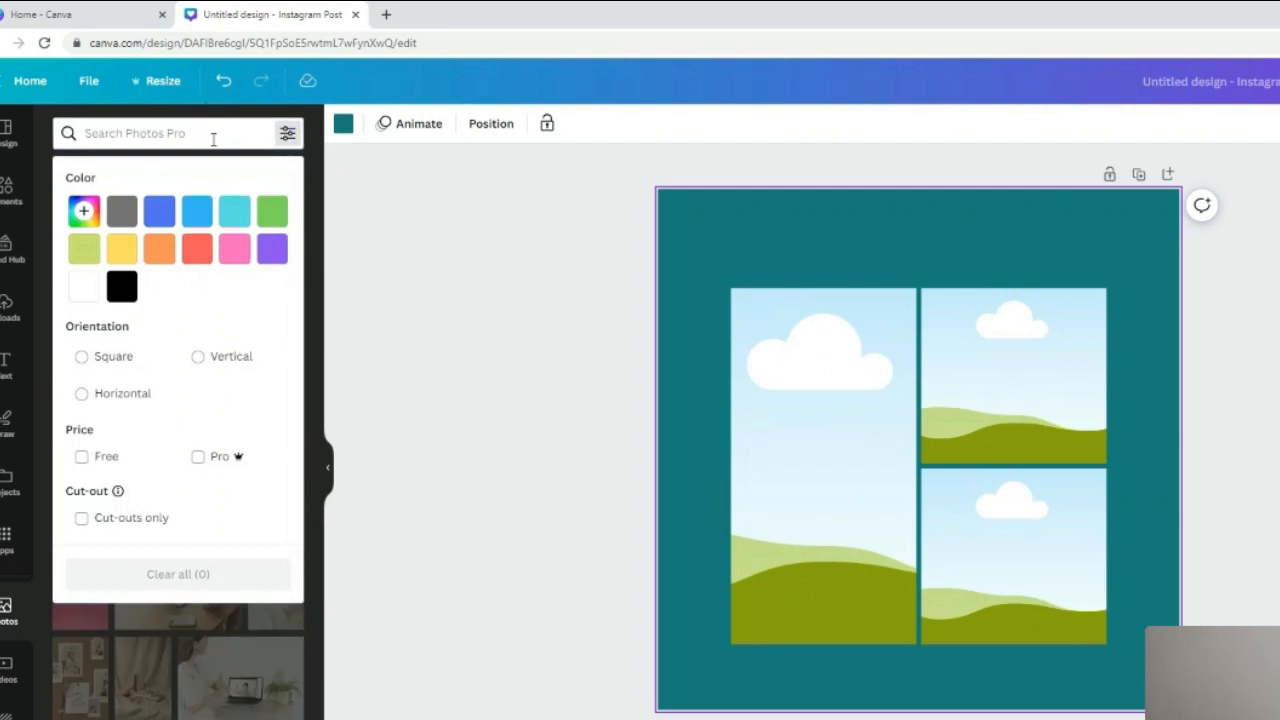
pyautogui.click(211, 134)
pyautogui.click(229, 137)
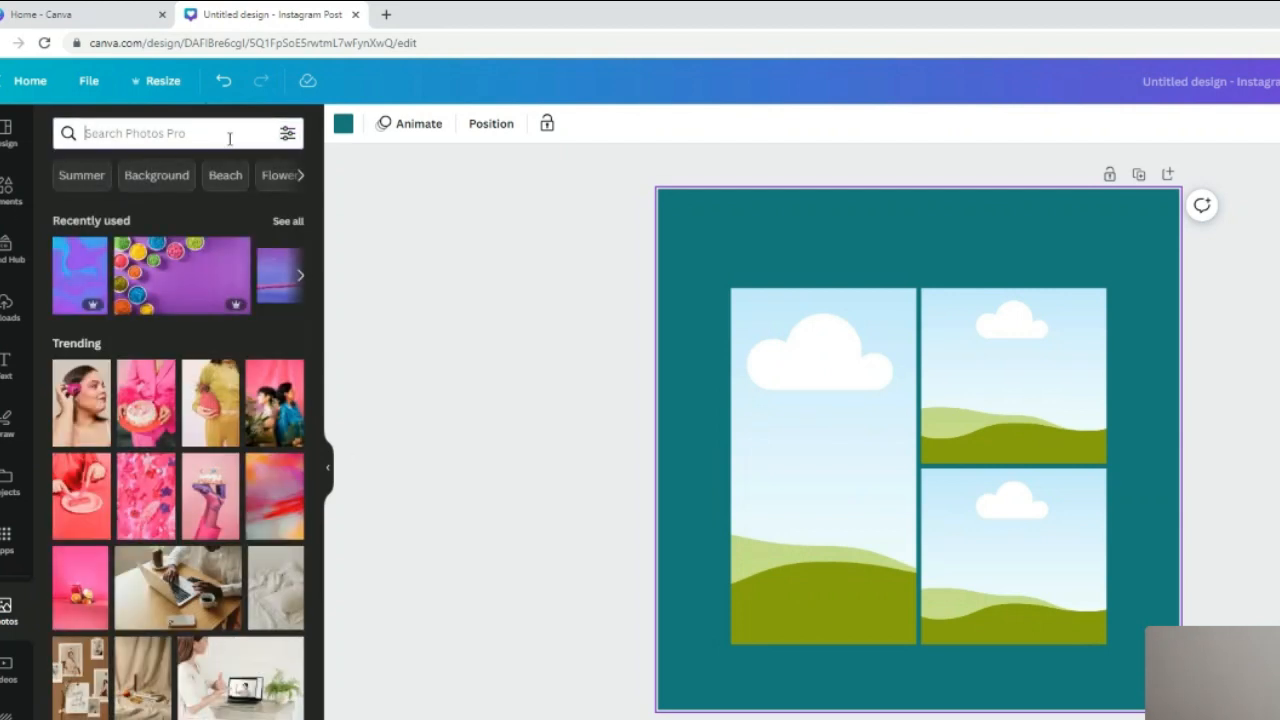
# Fill the tall grid cell with the laptop video call photo, and the stacked cells with the yoga and face mask photos.
pyautogui.scroll(-5, 186, 402)
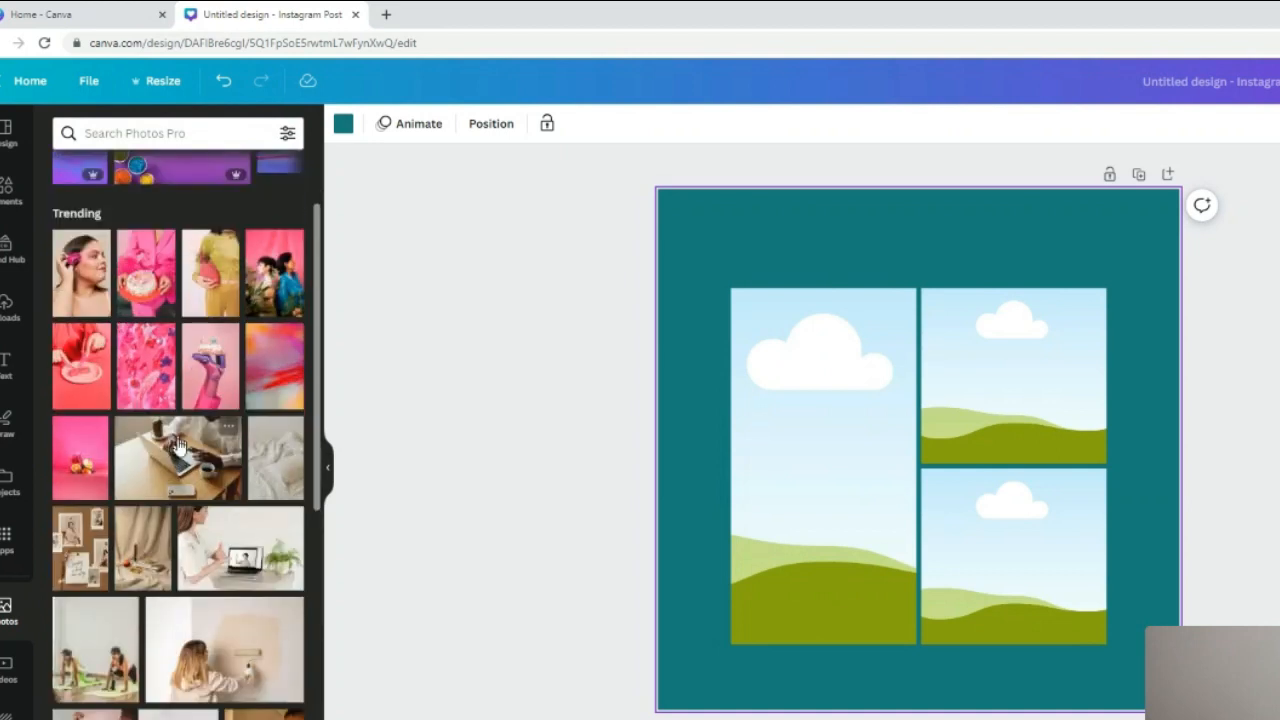
pyautogui.moveTo(204, 424); pyautogui.dragTo(750, 466)
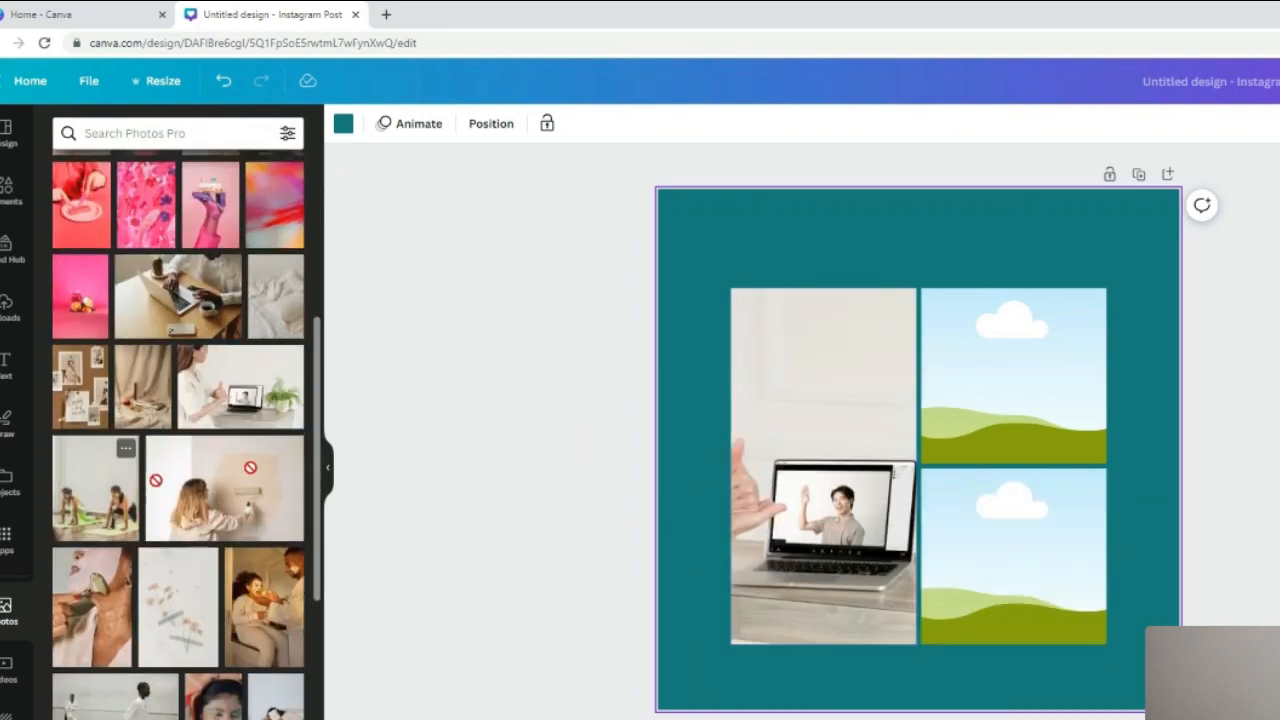
pyautogui.moveTo(95, 487); pyautogui.dragTo(970, 378)
pyautogui.moveTo(265, 600); pyautogui.dragTo(1000, 565)
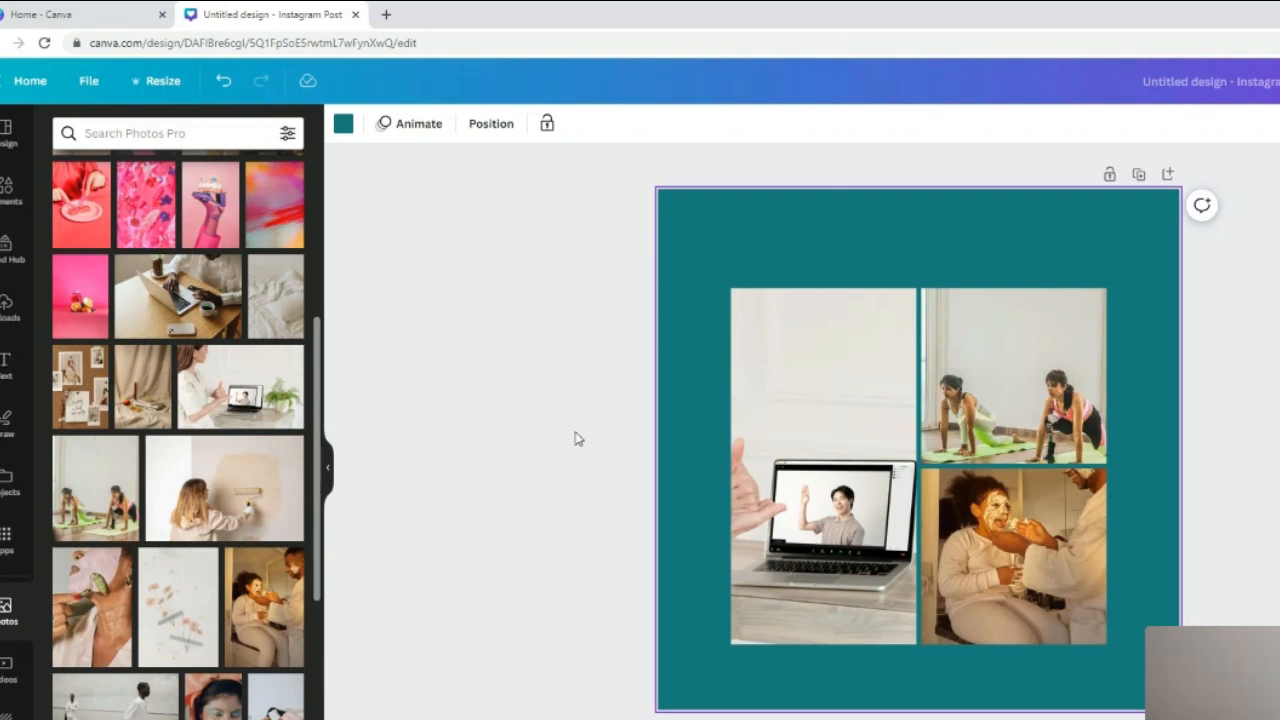
pyautogui.scroll(5, 174, 496)
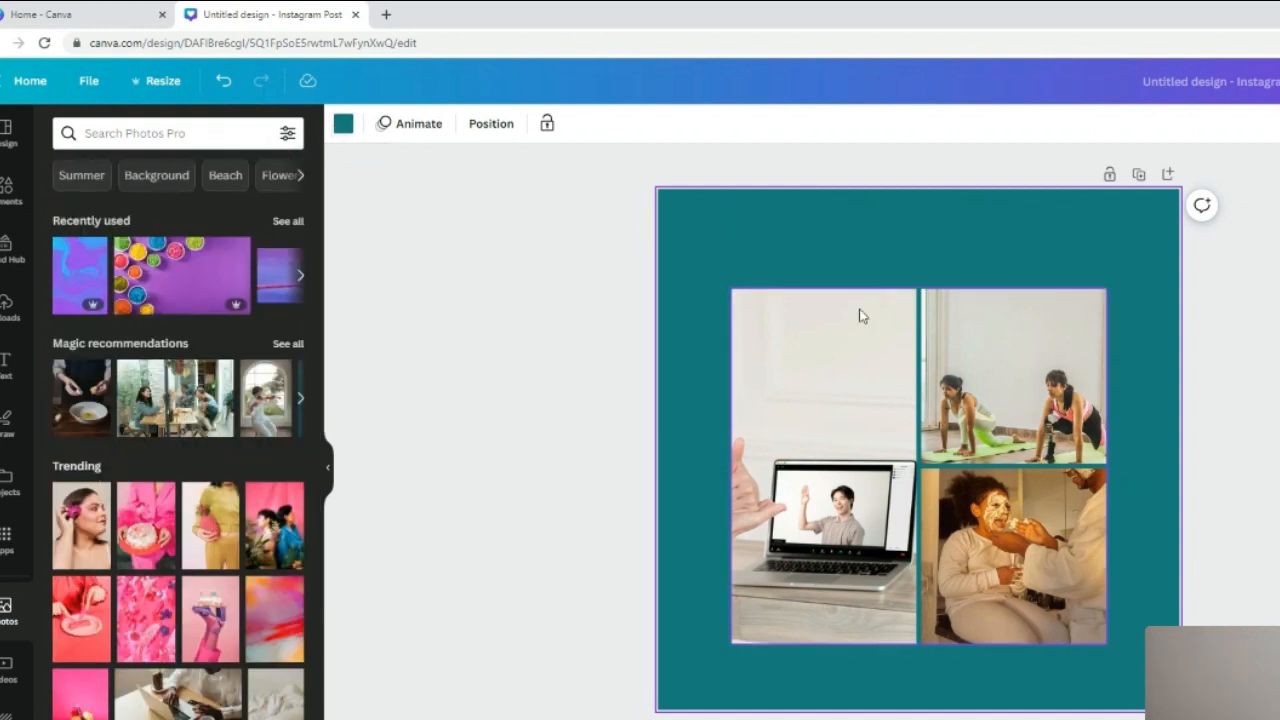
# Remove the post's teal background and stretch the photo grid vertically to the page's full height.
pyautogui.press('Delete')
pyautogui.click(970, 313)
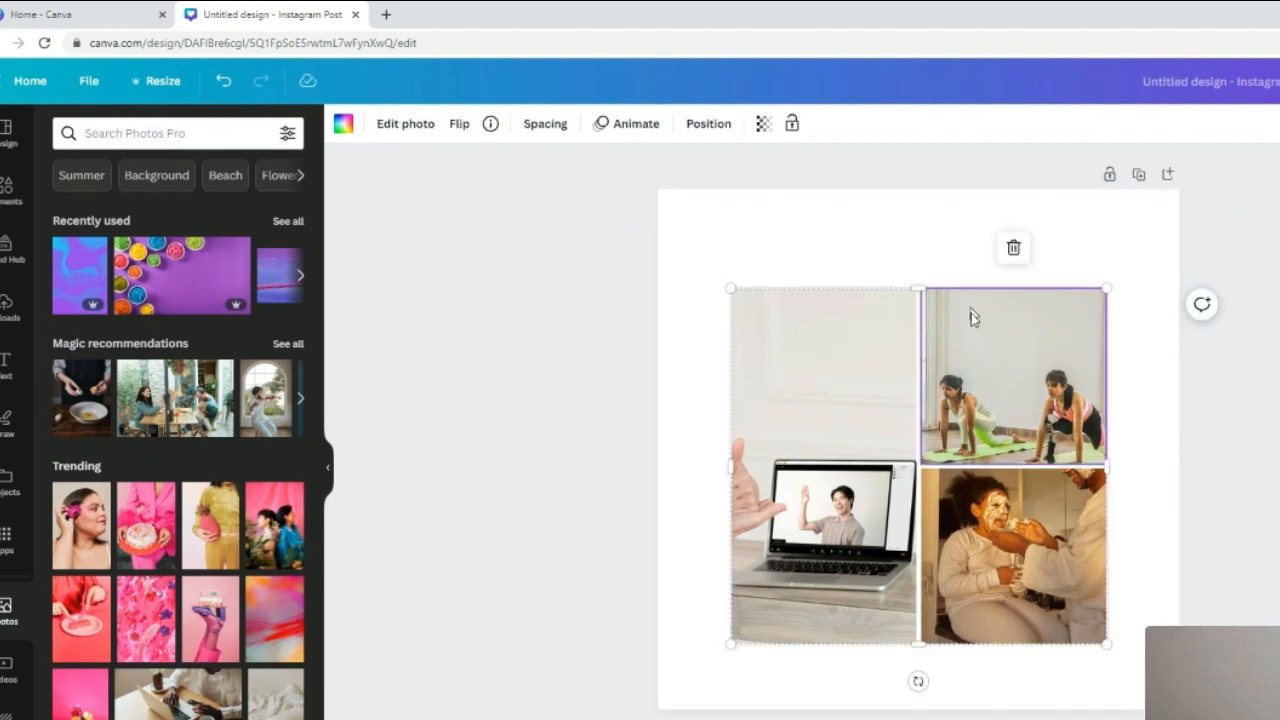
pyautogui.click(1132, 518)
pyautogui.click(988, 433)
pyautogui.moveTo(923, 287); pyautogui.dragTo(927, 189)
pyautogui.moveTo(918, 643); pyautogui.dragTo(917, 707)
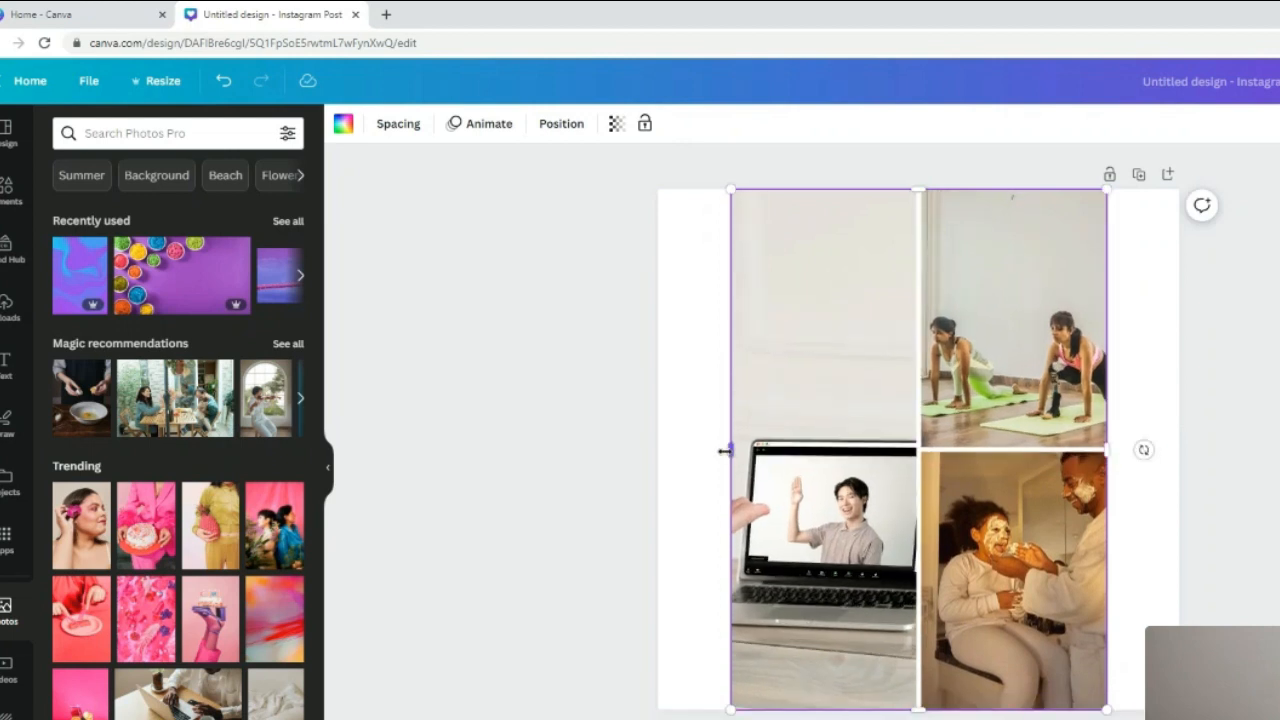
# Delete the photo grid from the post and look through the trending photos.
pyautogui.press('Delete')
pyautogui.scroll(-10, 232, 497)
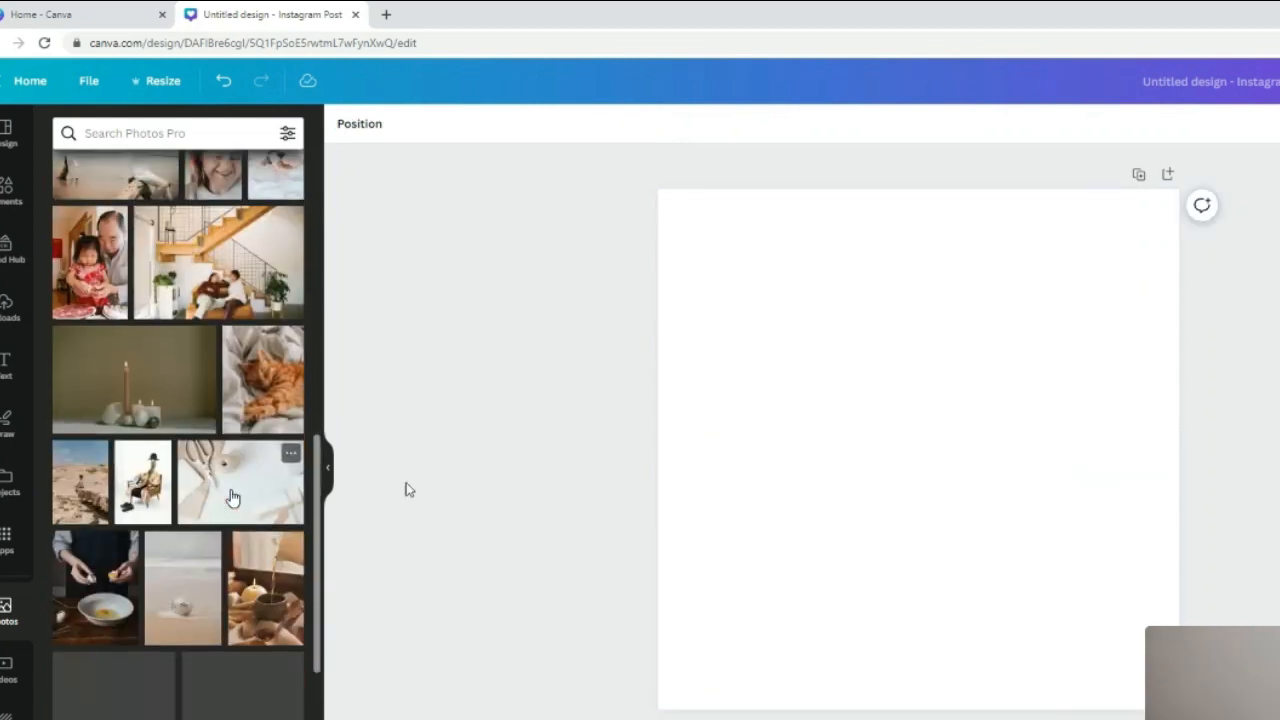
pyautogui.scroll(-1, 232, 497)
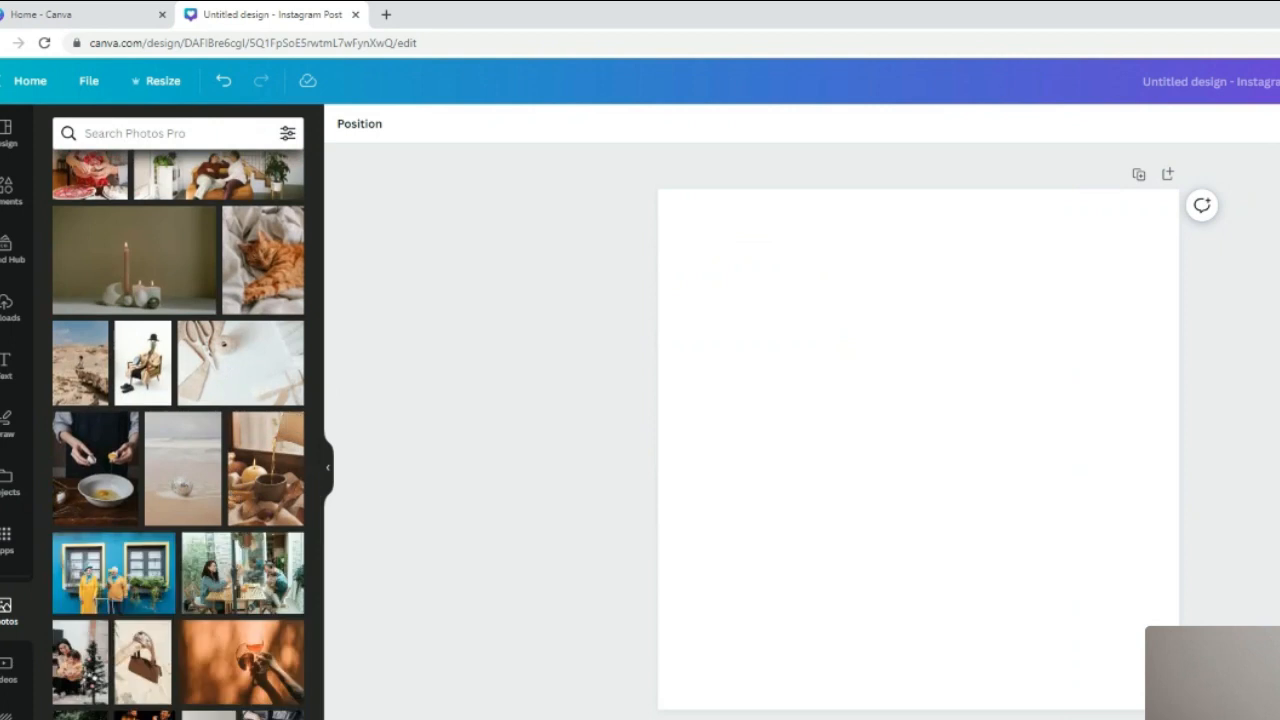
pyautogui.scroll(10, 178, 432)
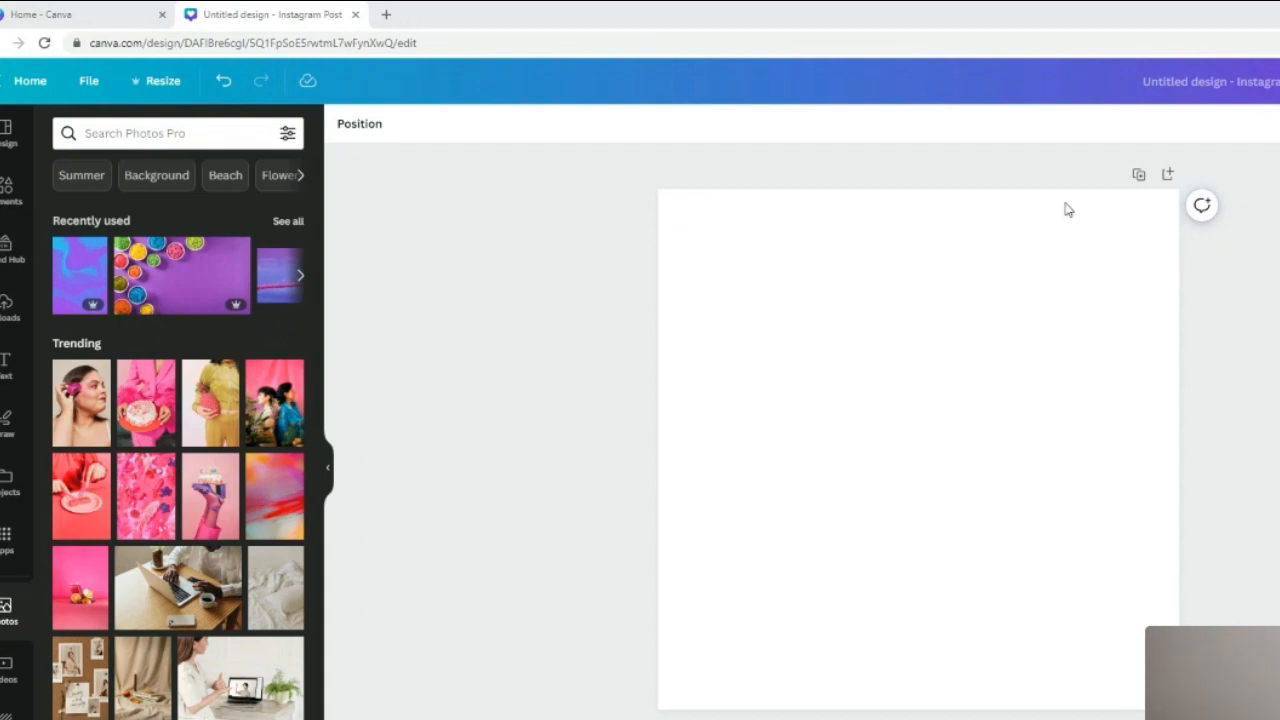
# Look through the uploaded images and bring up the file picker for a new upload, dismissing it without choosing a file.
pyautogui.click(3, 318)
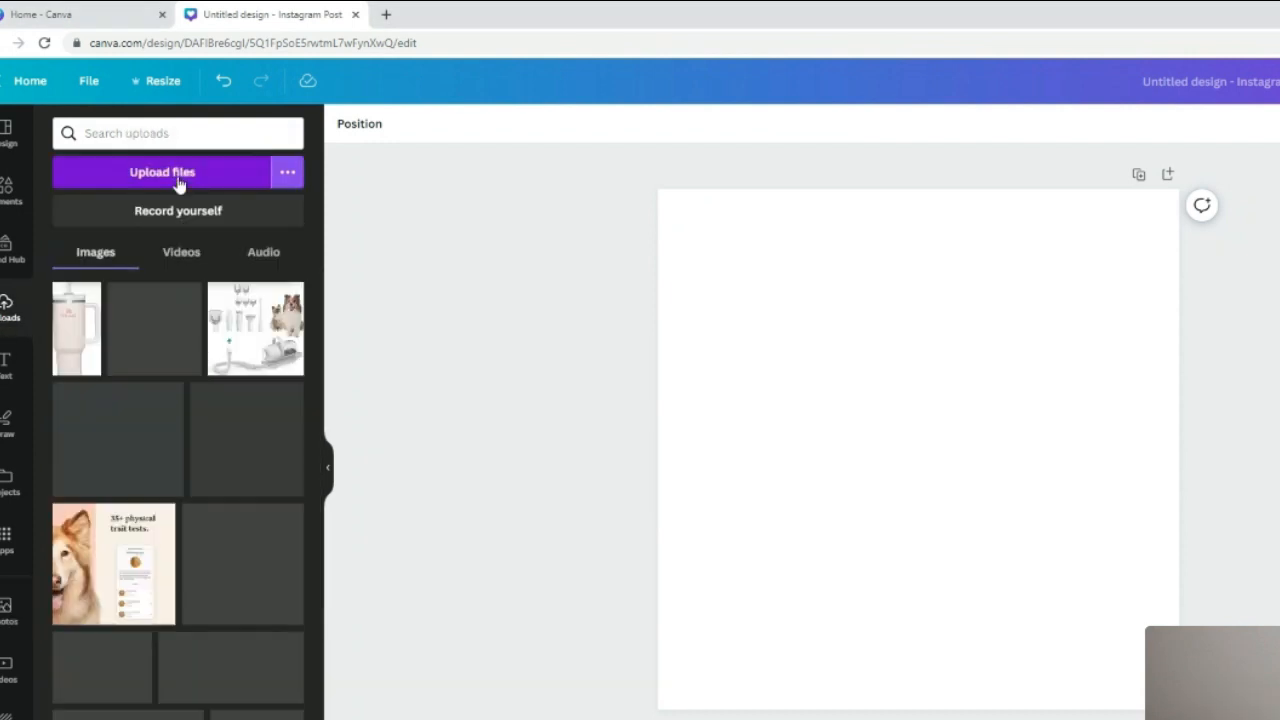
pyautogui.click(180, 180)
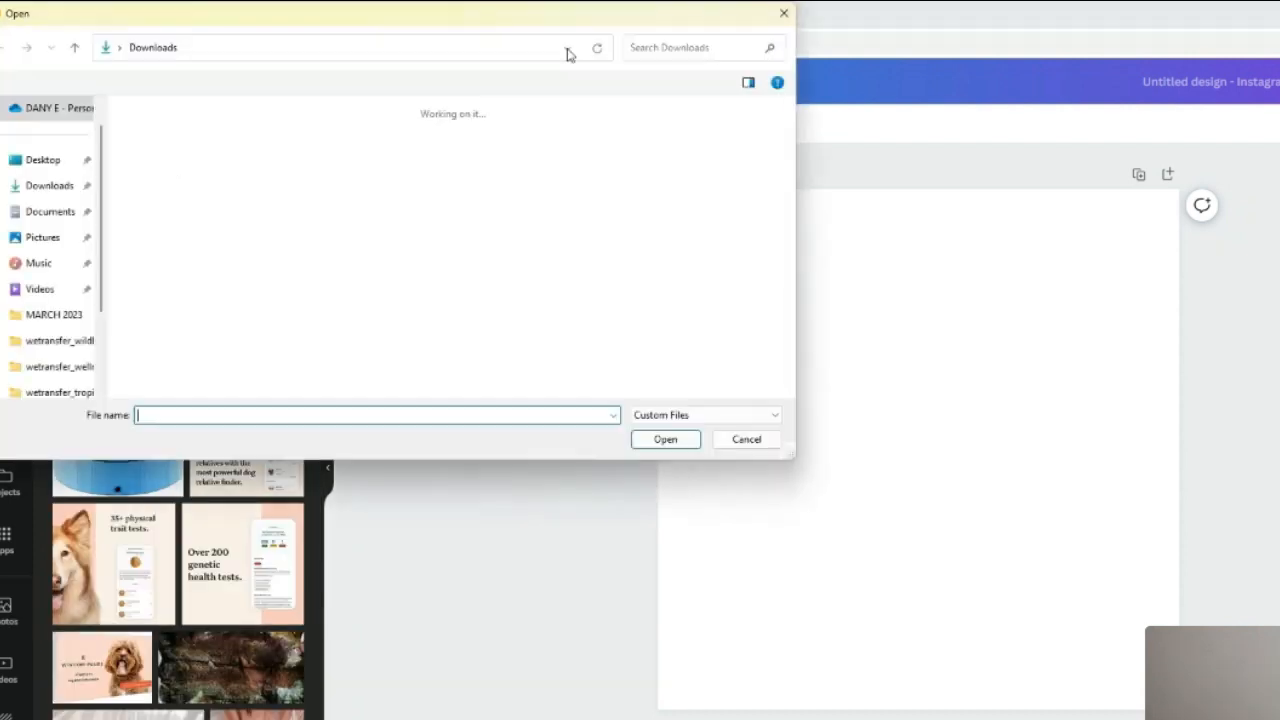
pyautogui.click(783, 11)
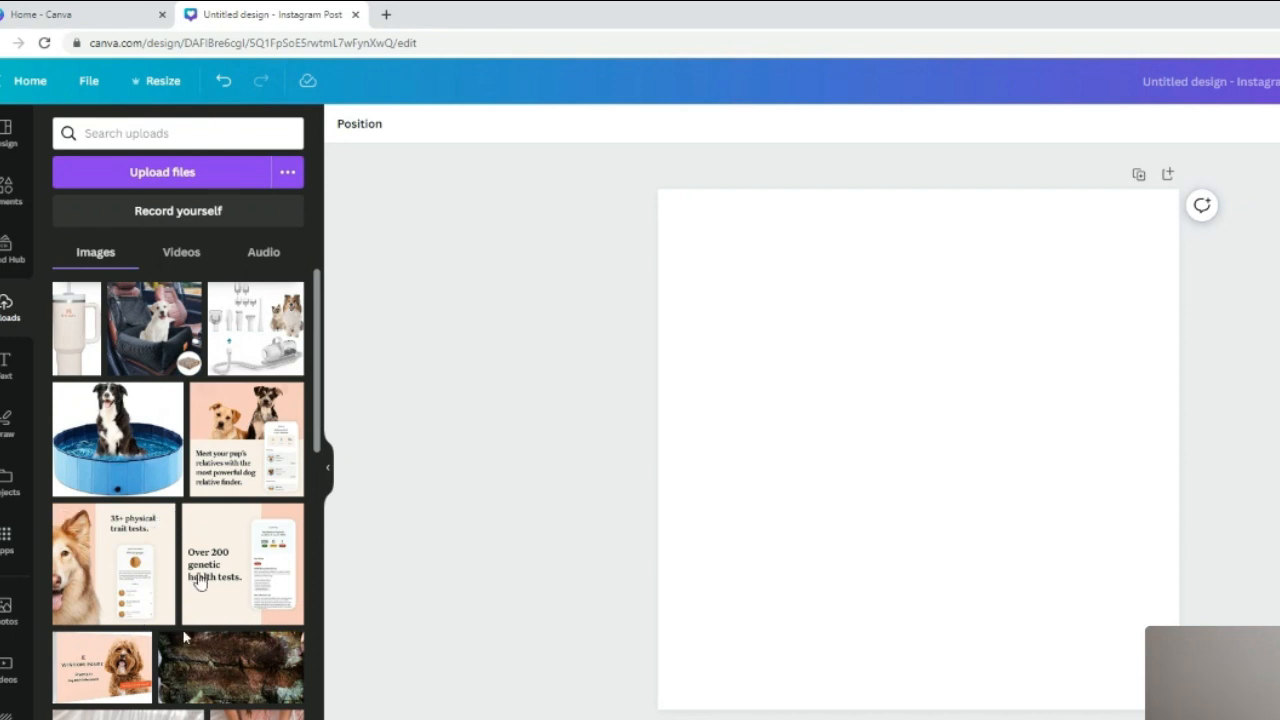
pyautogui.scroll(-5, 215, 505)
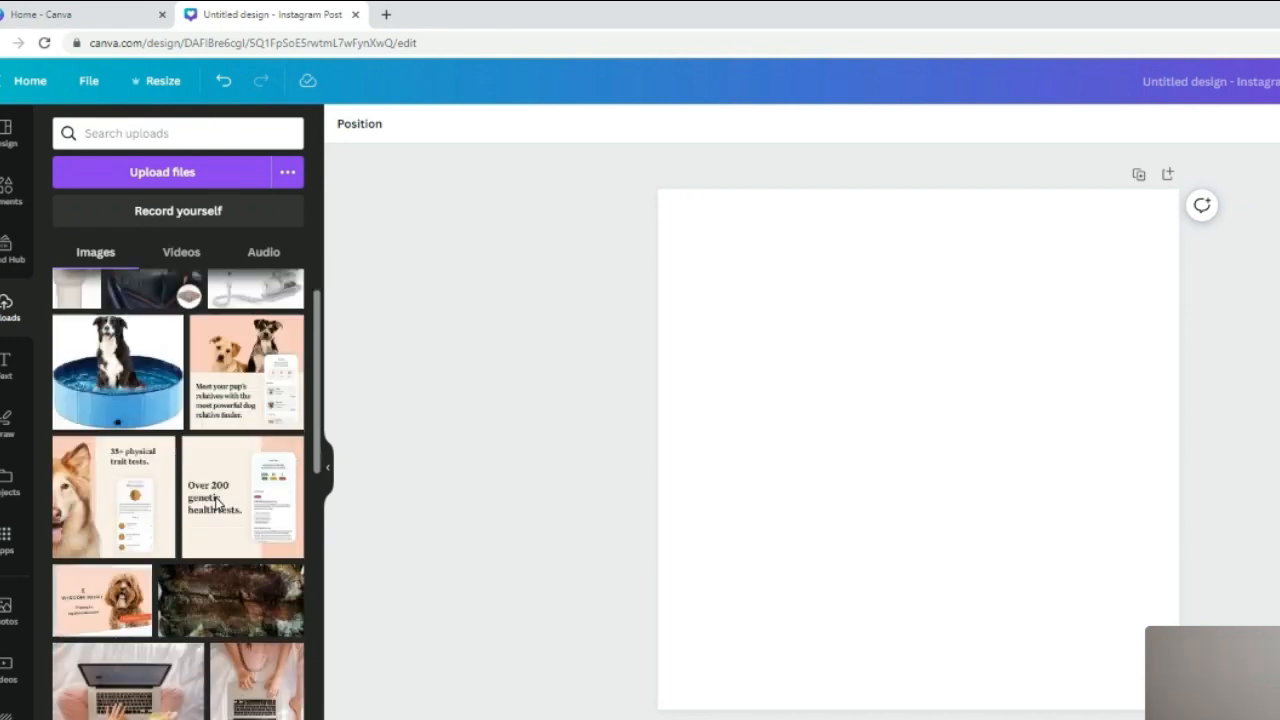
pyautogui.scroll(10, 215, 450)
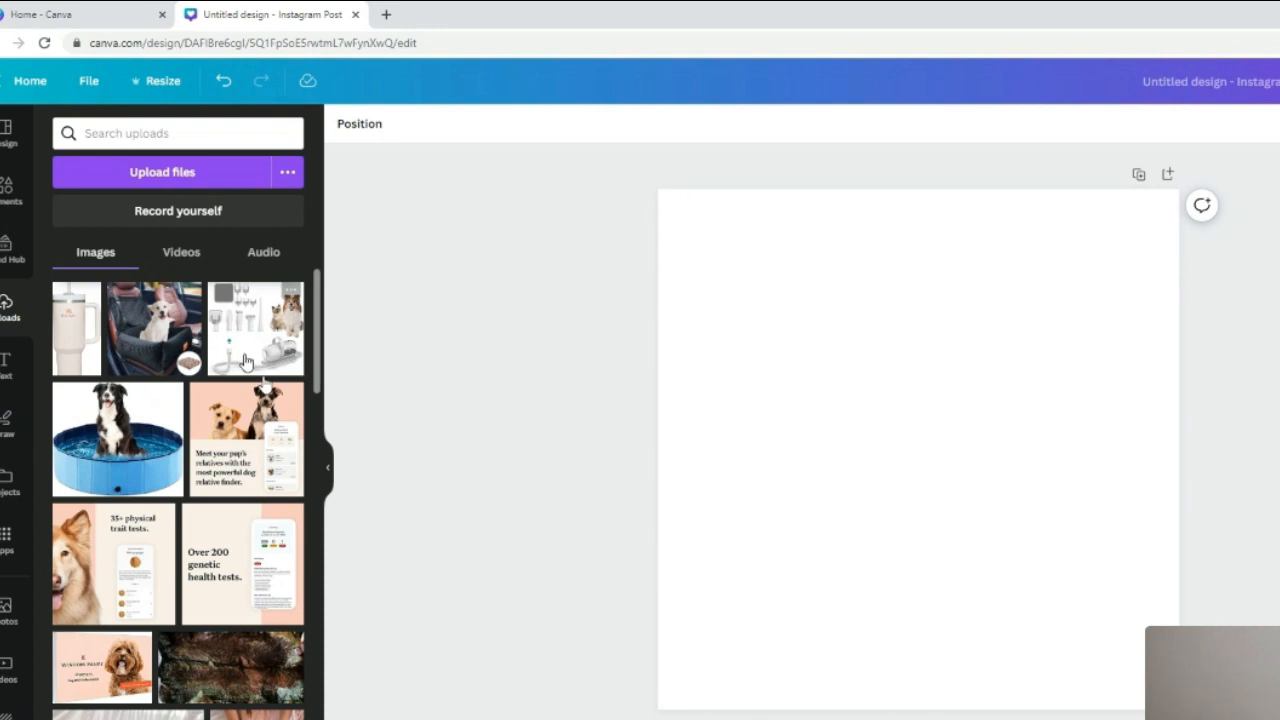
# Examine the default text styles and the font combinations offered in the text library.
pyautogui.click(6, 366)
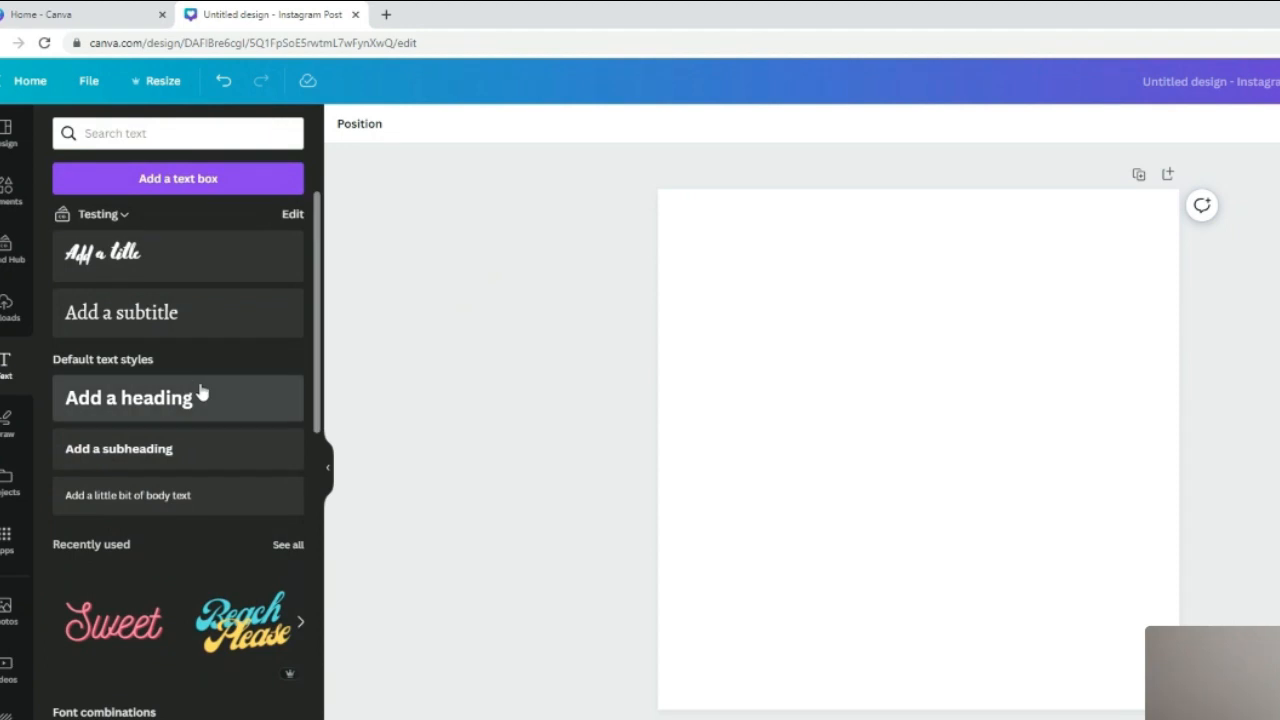
pyautogui.scroll(-2, 200, 393)
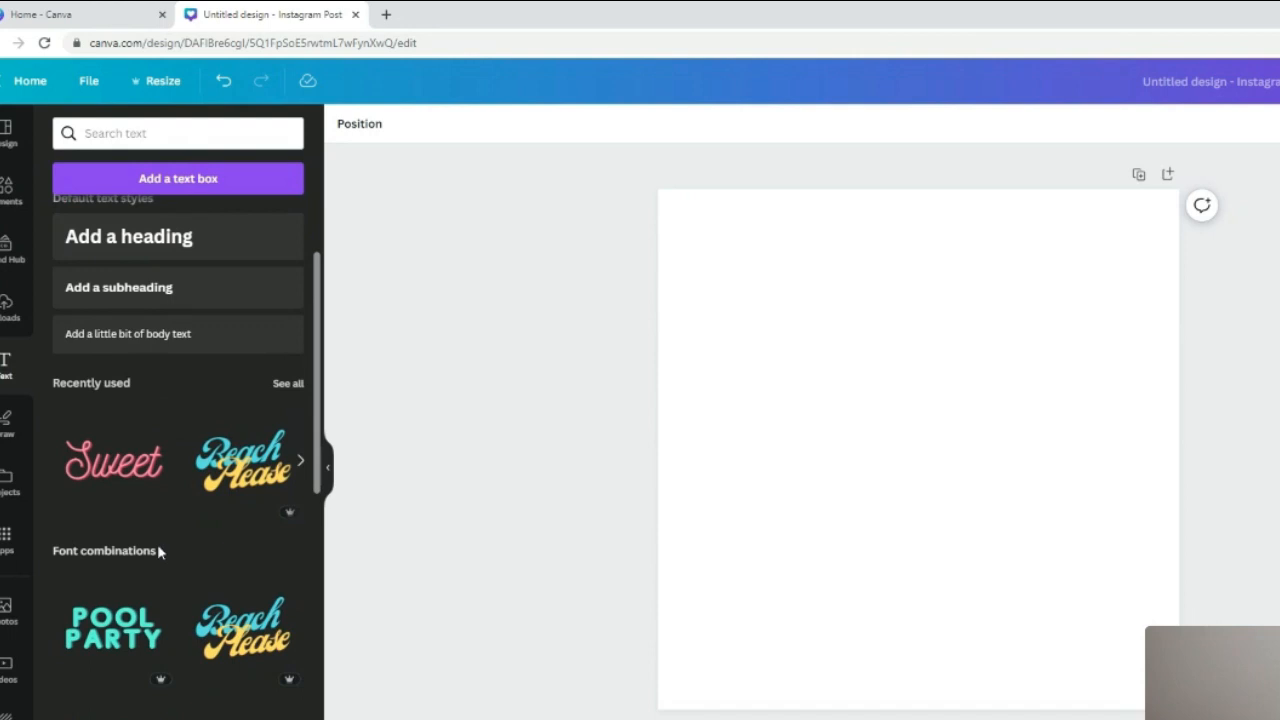
pyautogui.scroll(-2, 140, 640)
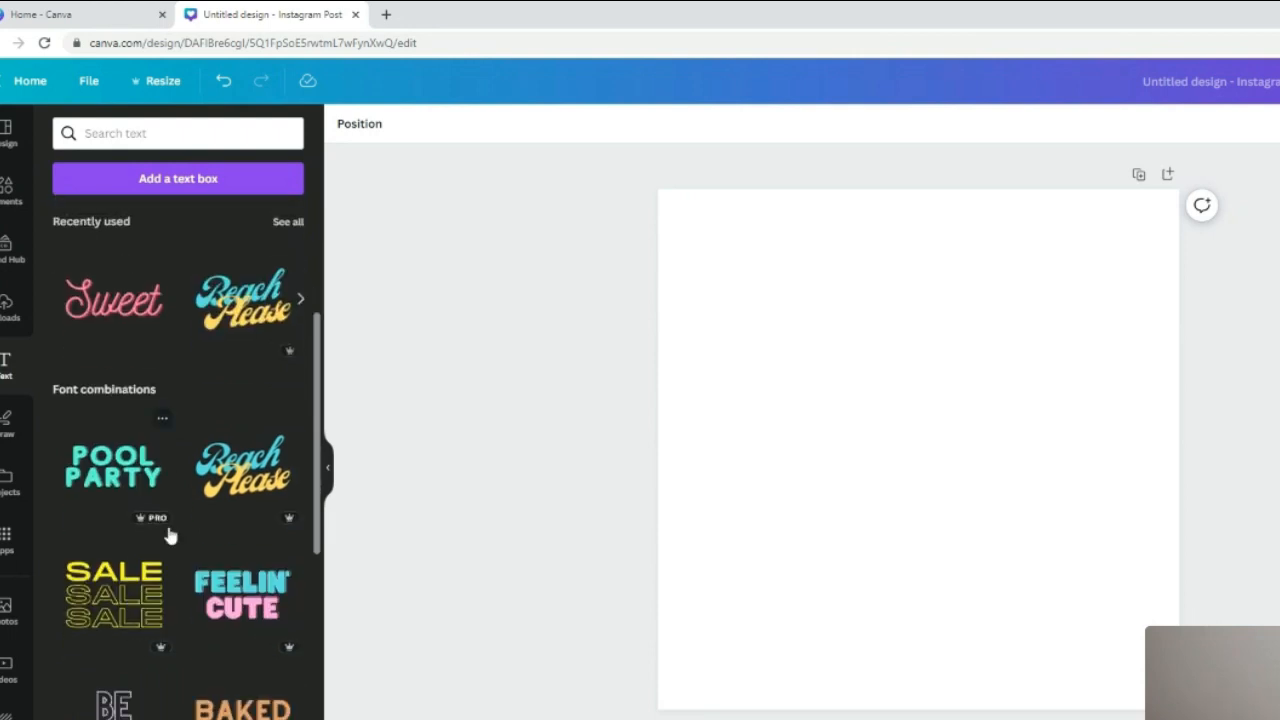
pyautogui.moveTo(156, 520)
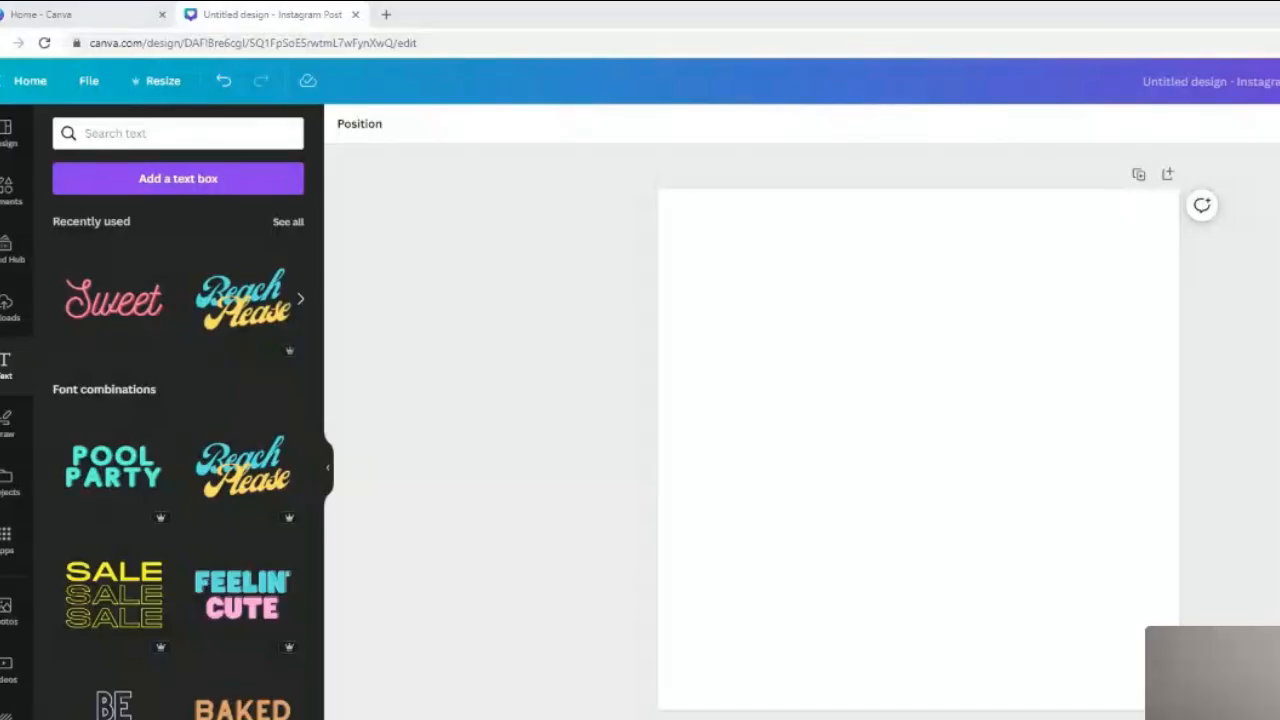
pyautogui.scroll(-1, 162, 600)
pyautogui.scroll(-5, 162, 600)
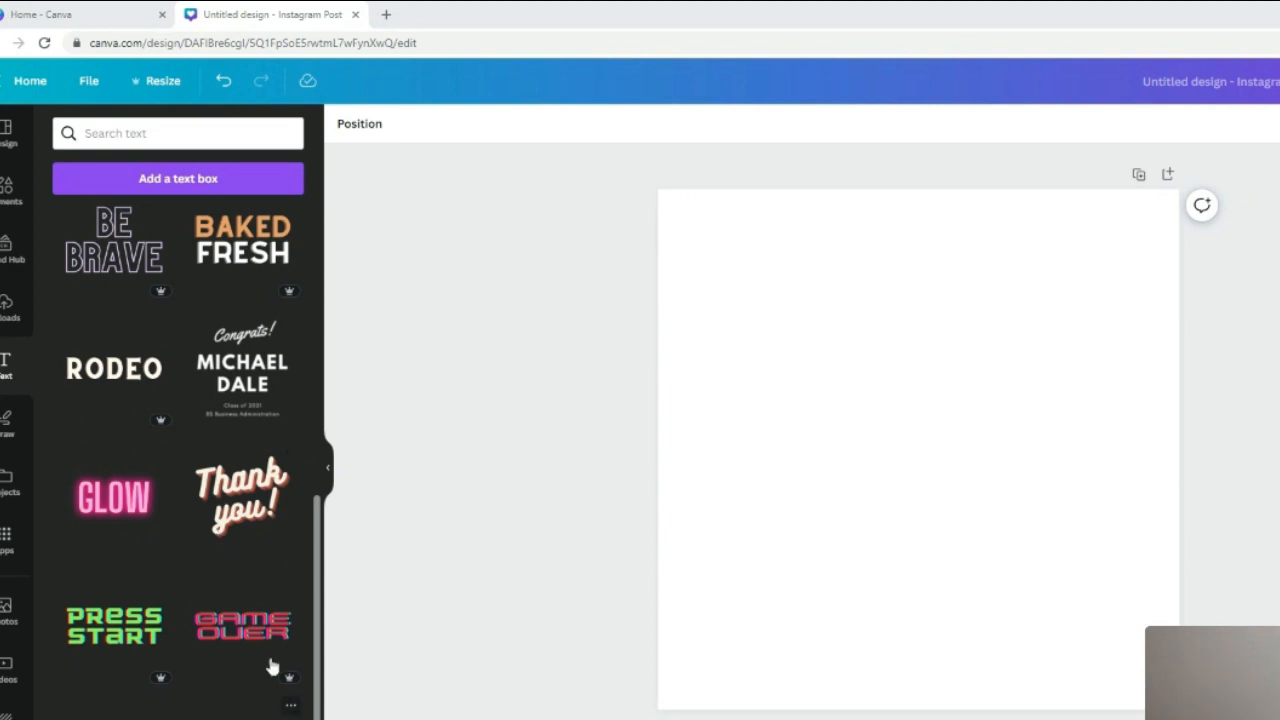
pyautogui.scroll(-6, 203, 579)
pyautogui.scroll(-1, 165, 607)
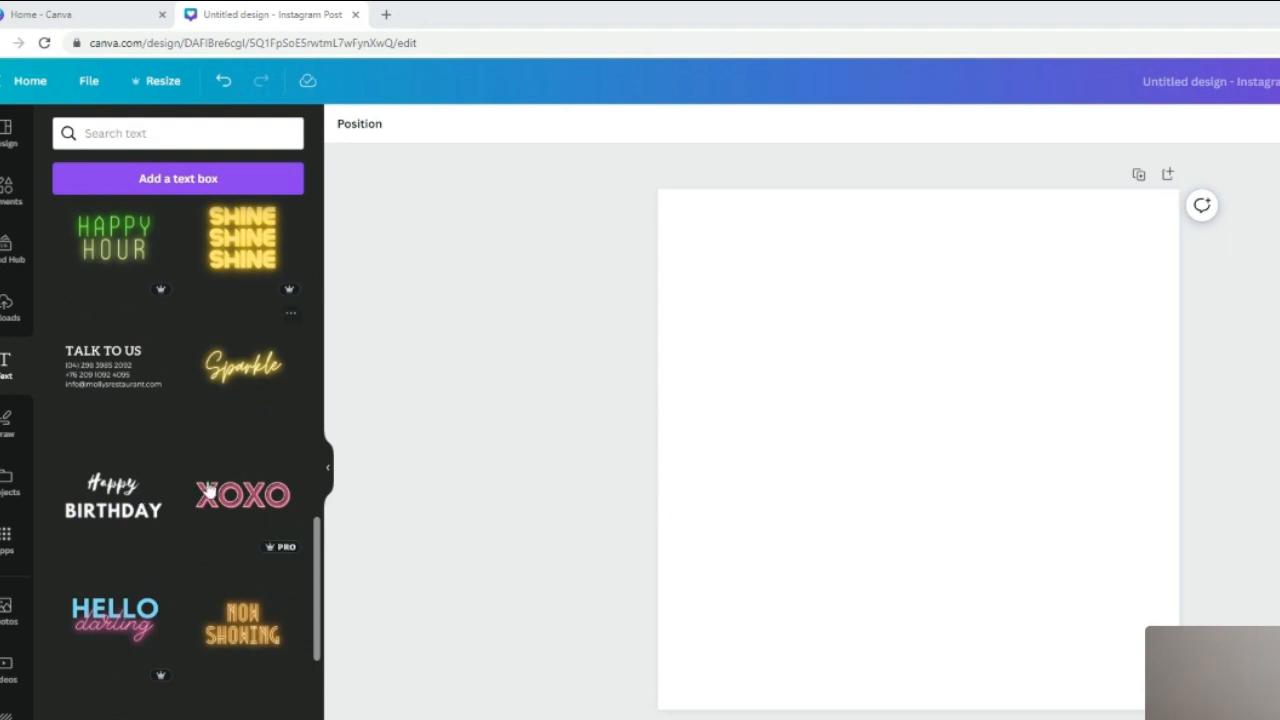
pyautogui.scroll(-3, 205, 492)
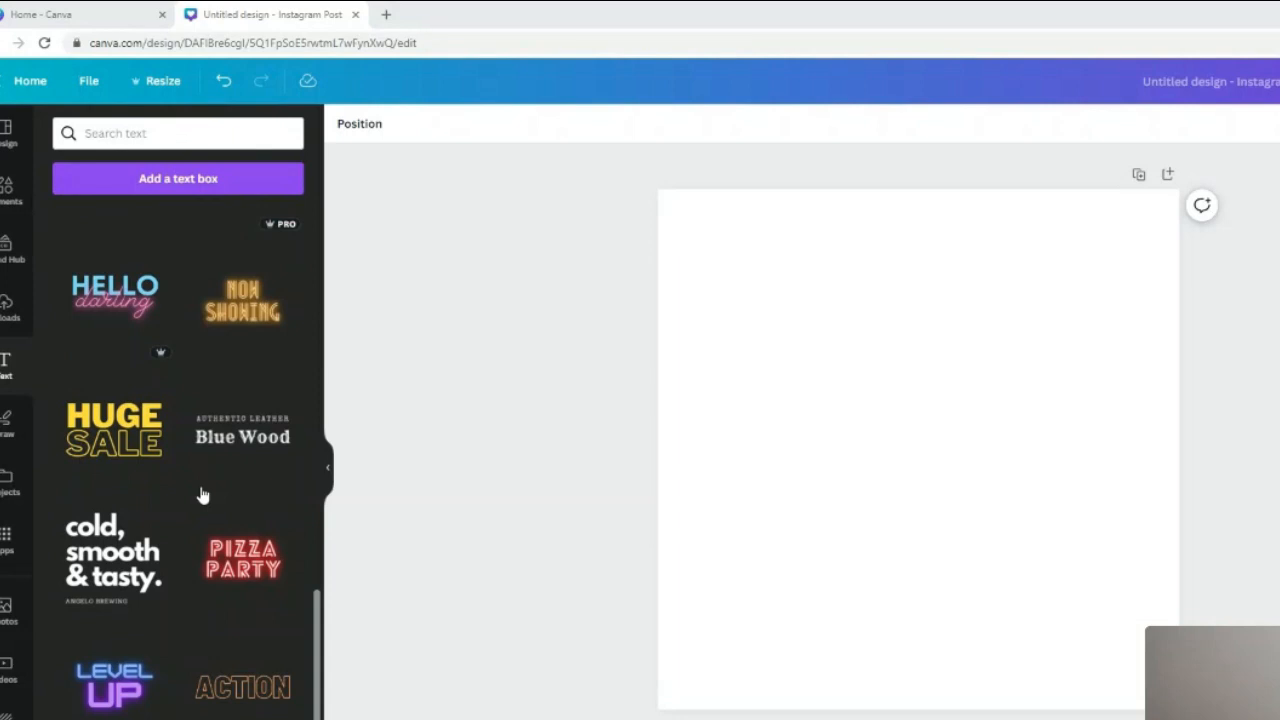
# Look through the remaining font combinations in the text library and return to the default text styles.
pyautogui.scroll(-2, 196, 487)
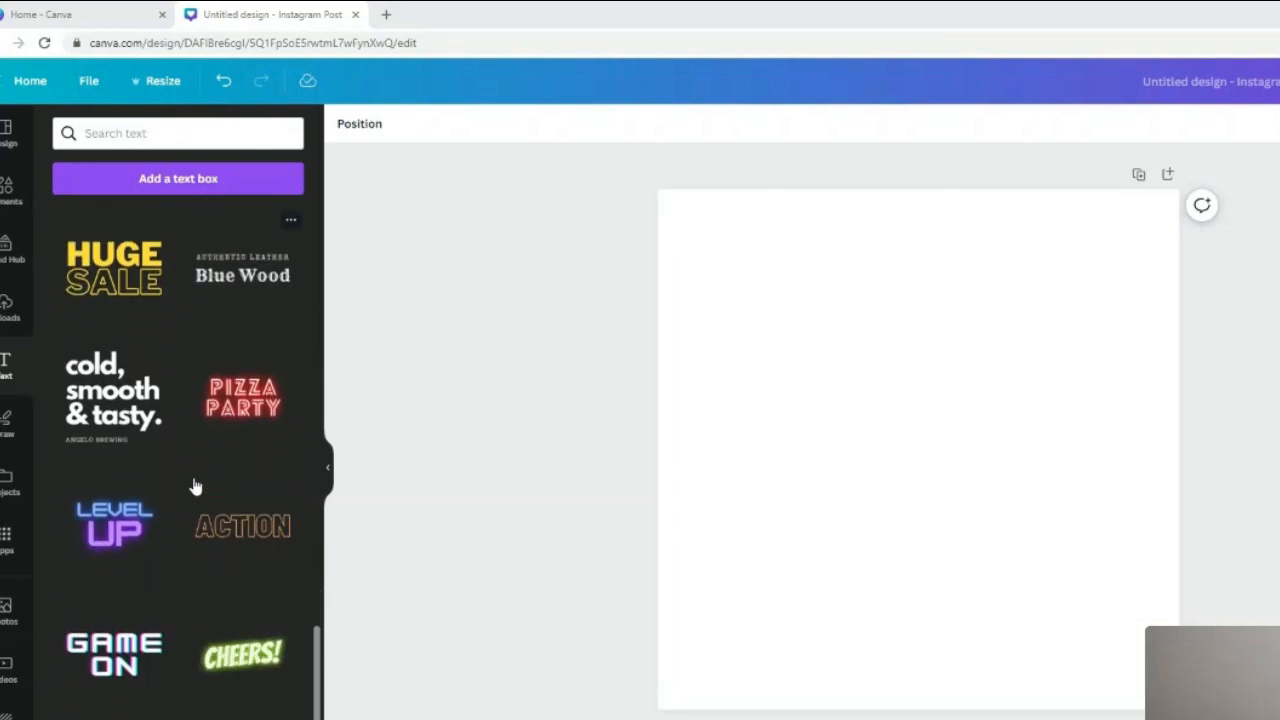
pyautogui.scroll(-2, 196, 487)
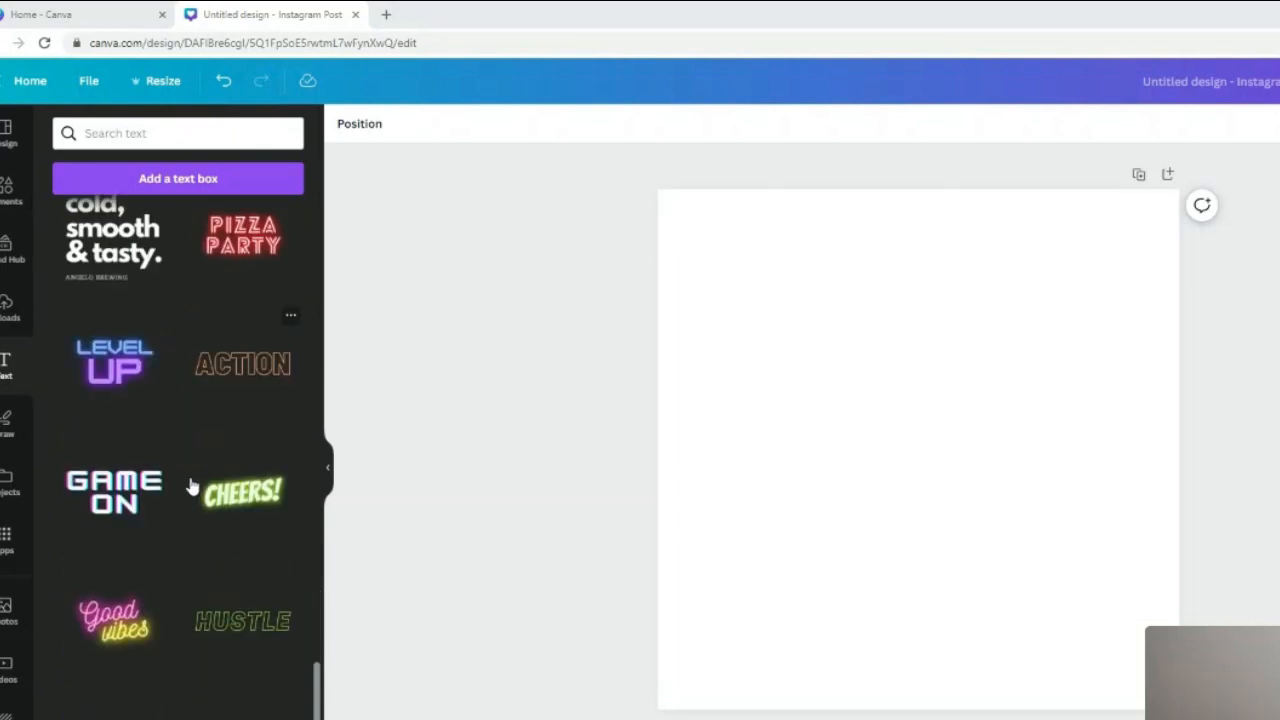
pyautogui.scroll(-2, 192, 486)
pyautogui.scroll(-1, 192, 486)
pyautogui.scroll(20, 192, 486)
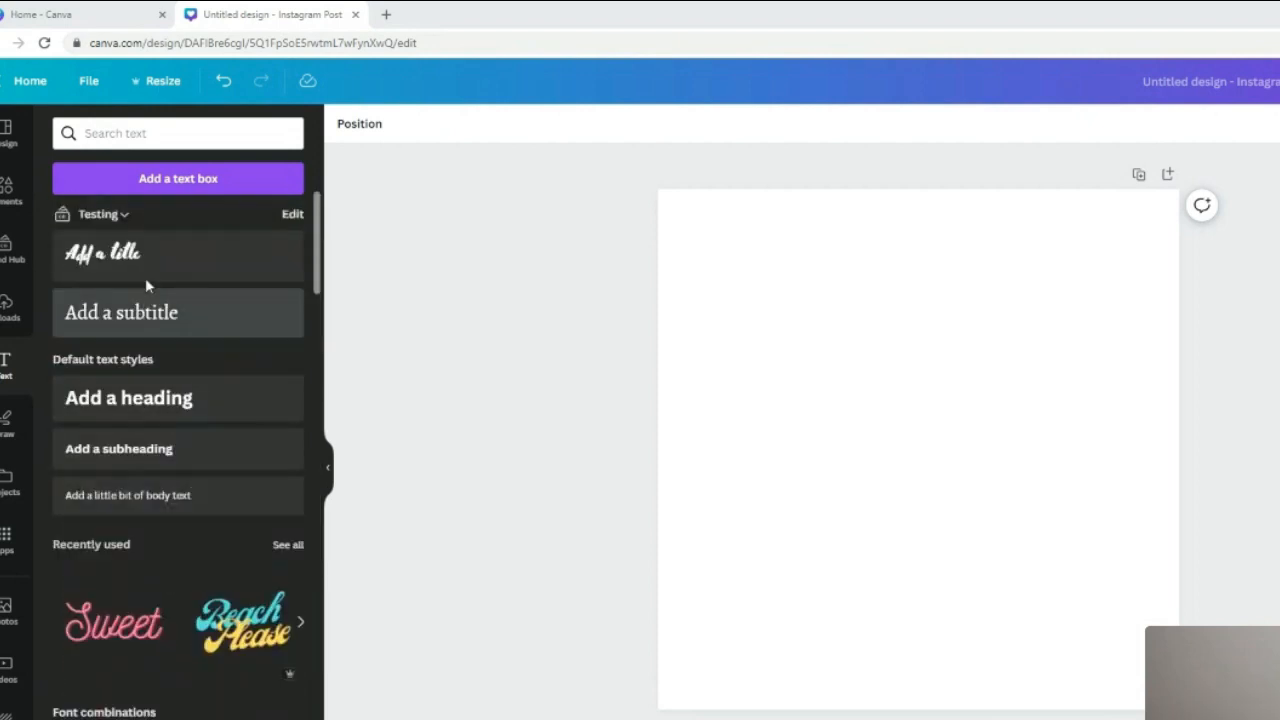
# Switch the brand kit used for the text styles to Radiance Brand kit.
pyautogui.click(682, 280)
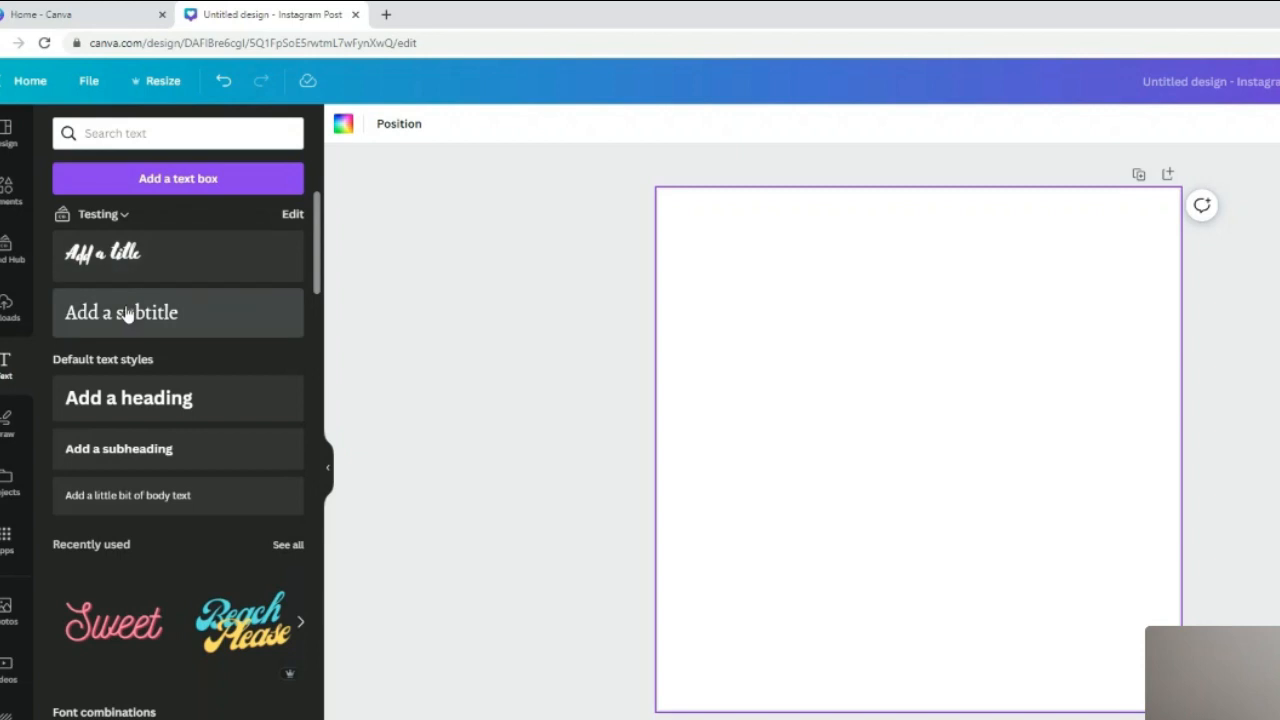
pyautogui.click(100, 214)
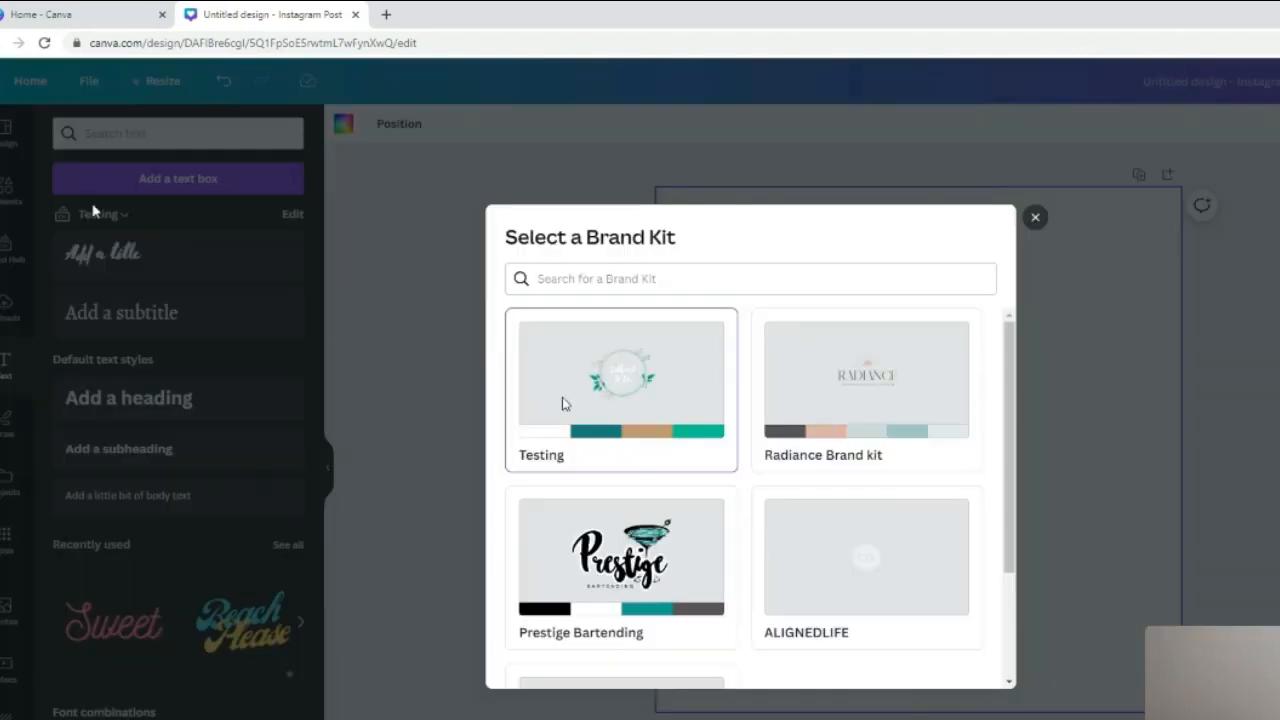
pyautogui.click(829, 414)
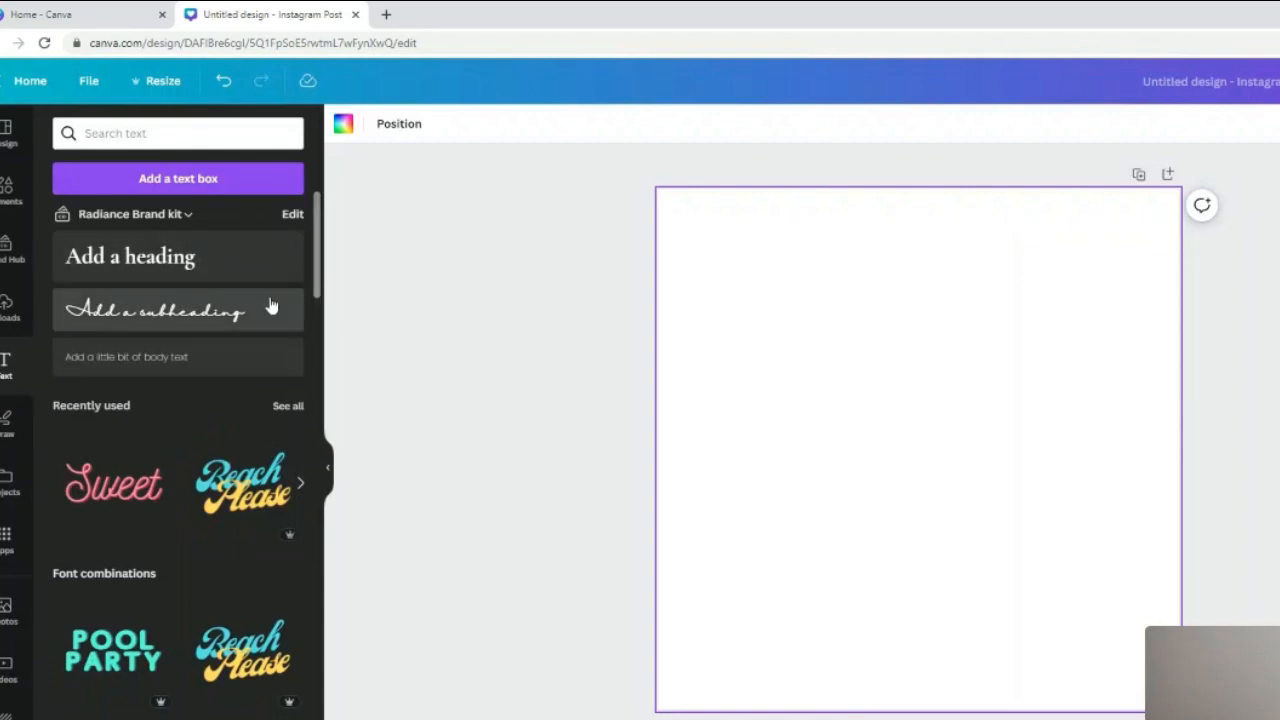
# Try out the brand kit's script subheading and a paragraph text box on the post, and clear them off the page.
pyautogui.click(120, 323)
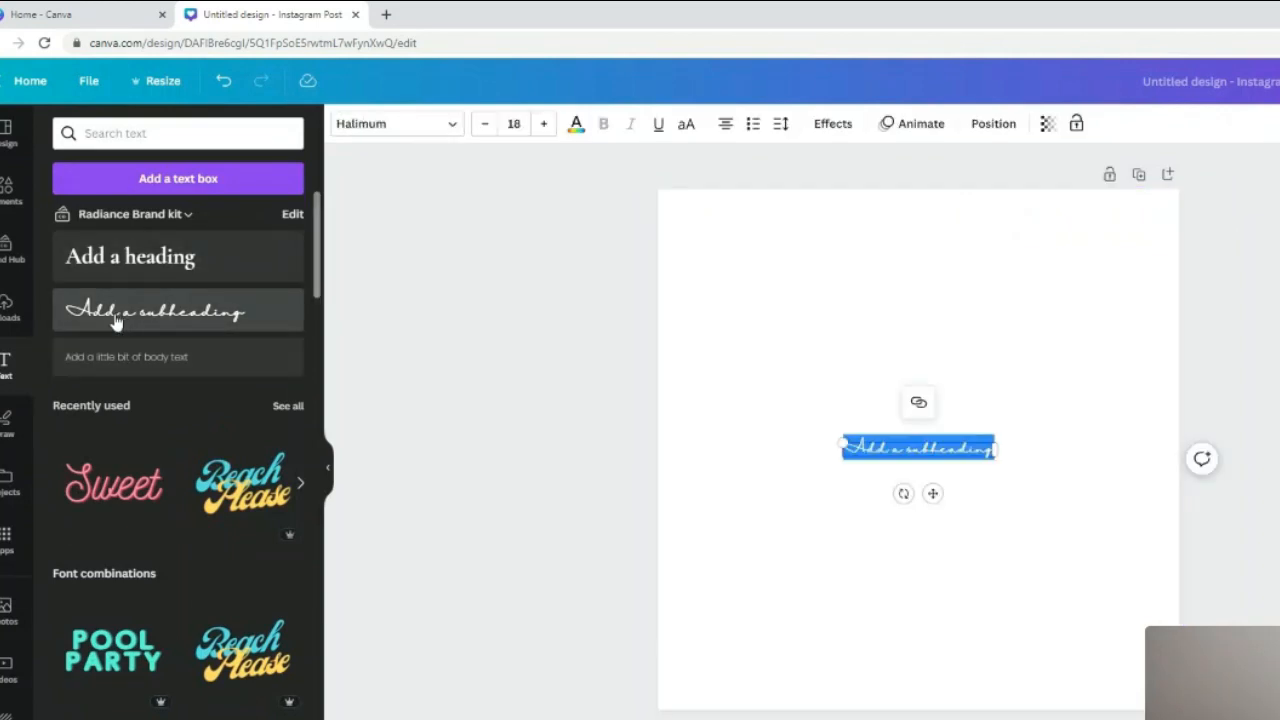
pyautogui.click(862, 464)
pyautogui.moveTo(866, 450); pyautogui.dragTo(709, 231)
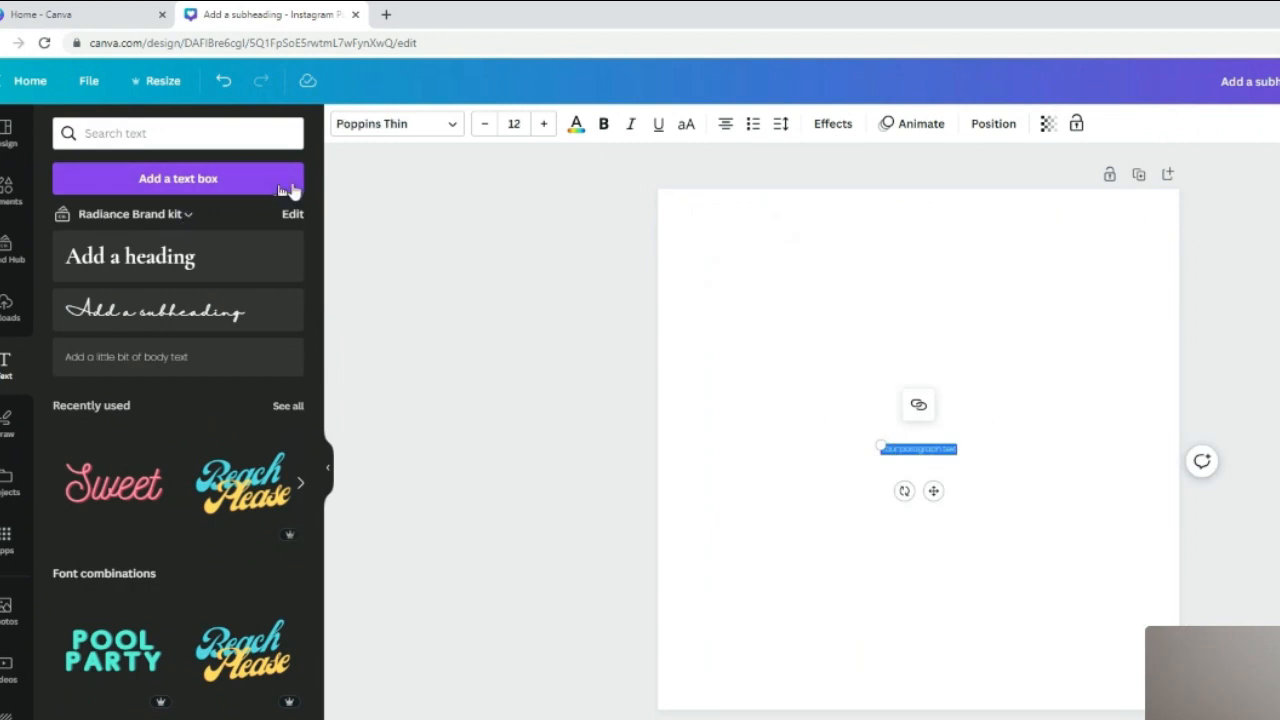
pyautogui.scroll(-4, 179, 462)
pyautogui.scroll(5, 179, 462)
pyautogui.press('Delete')
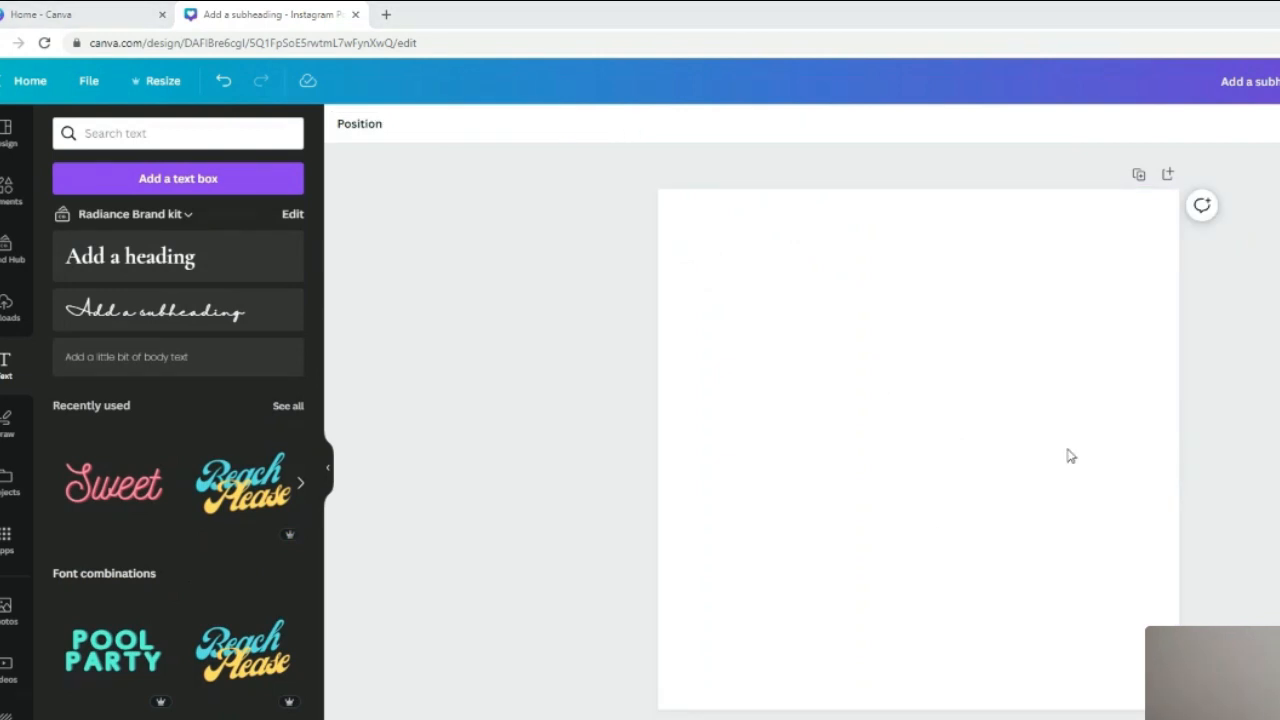
# Apply the recently used Pastel Pink Gradient Quote template to the post and select its whole quote text.
pyautogui.click(9, 134)
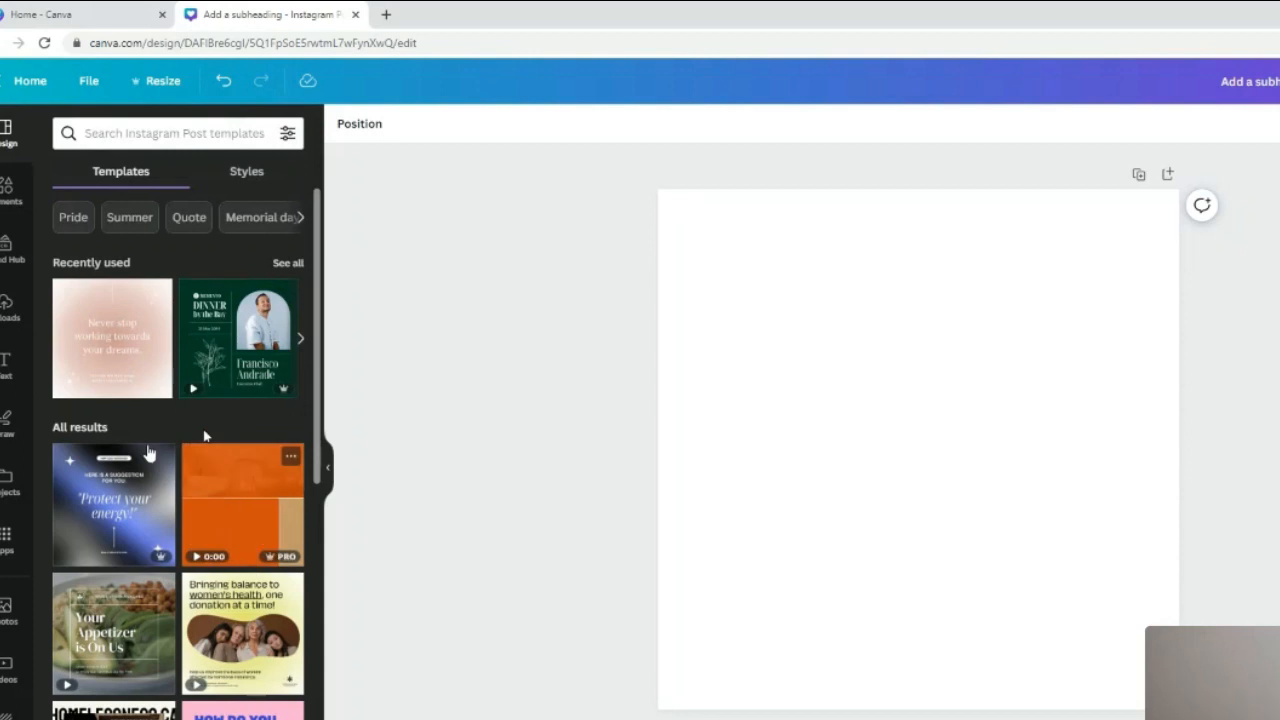
pyautogui.click(109, 357)
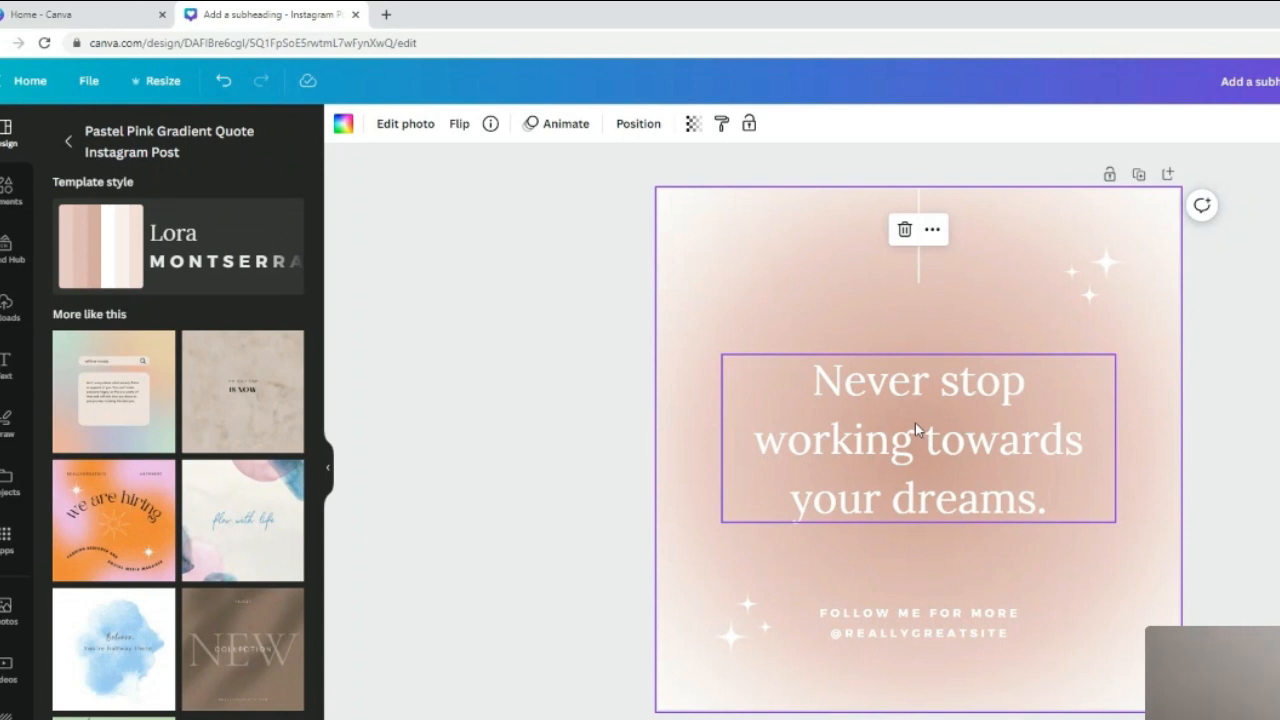
pyautogui.click(916, 460)
pyautogui.click(918, 464)
pyautogui.moveTo(1046, 500); pyautogui.dragTo(791, 371)
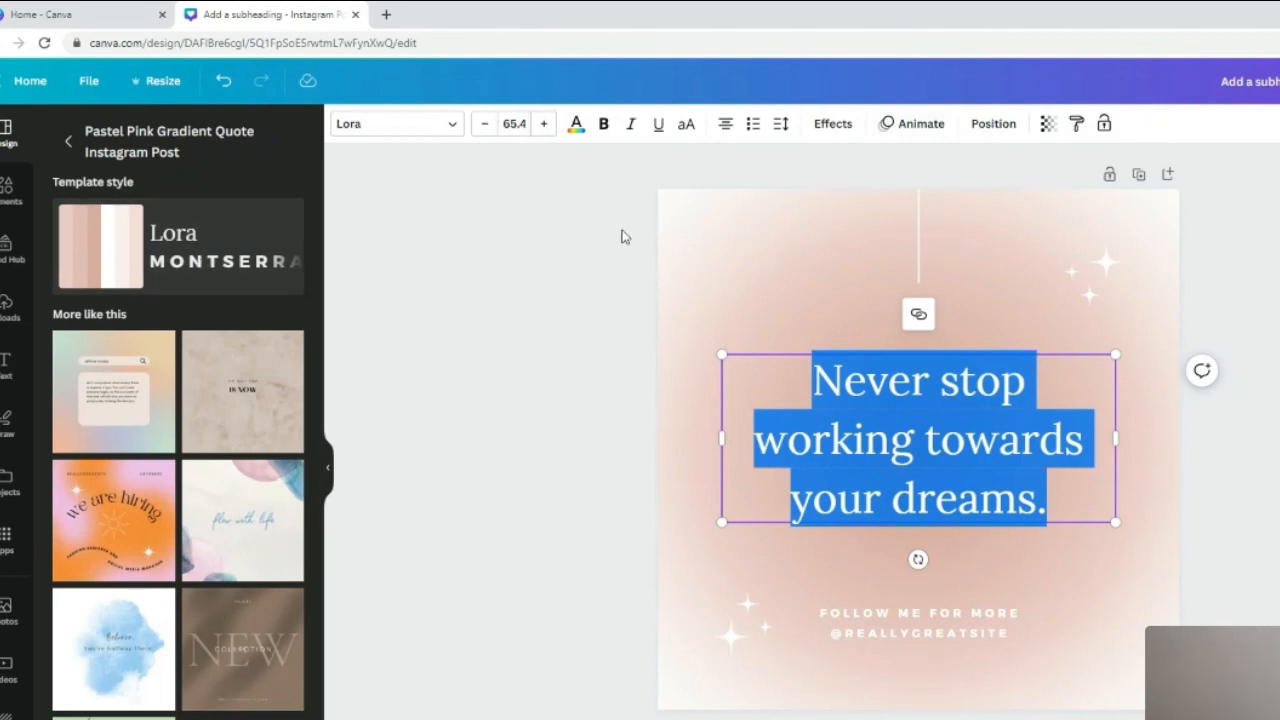
# Look through the recommended, recent and brand fonts for the quote text, and search the fonts for "script".
pyautogui.click(454, 125)
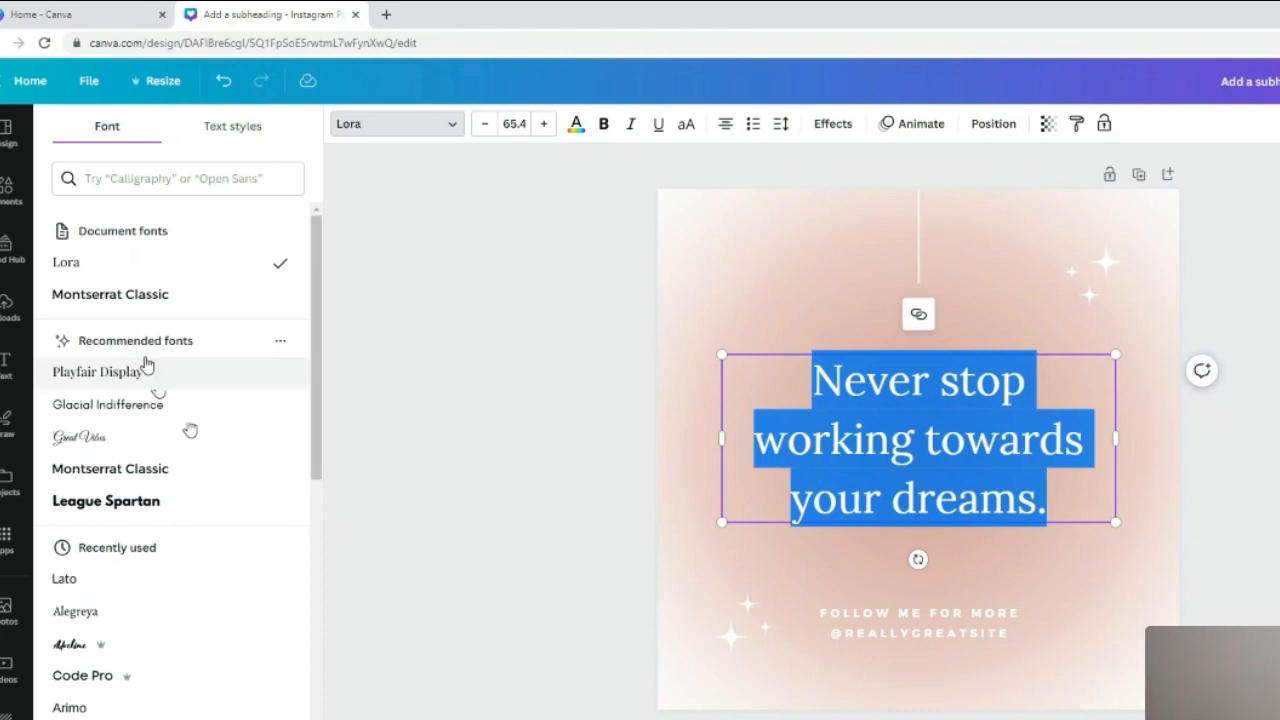
pyautogui.scroll(-2, 137, 606)
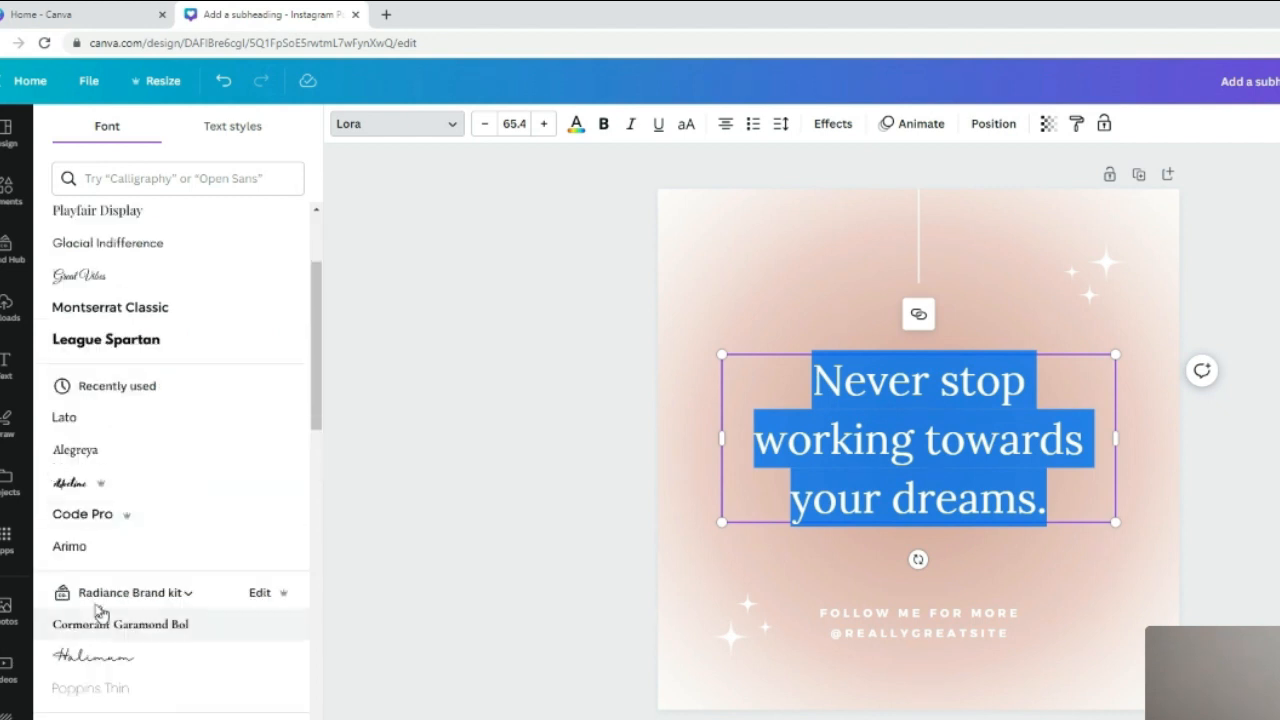
pyautogui.scroll(-2, 120, 530)
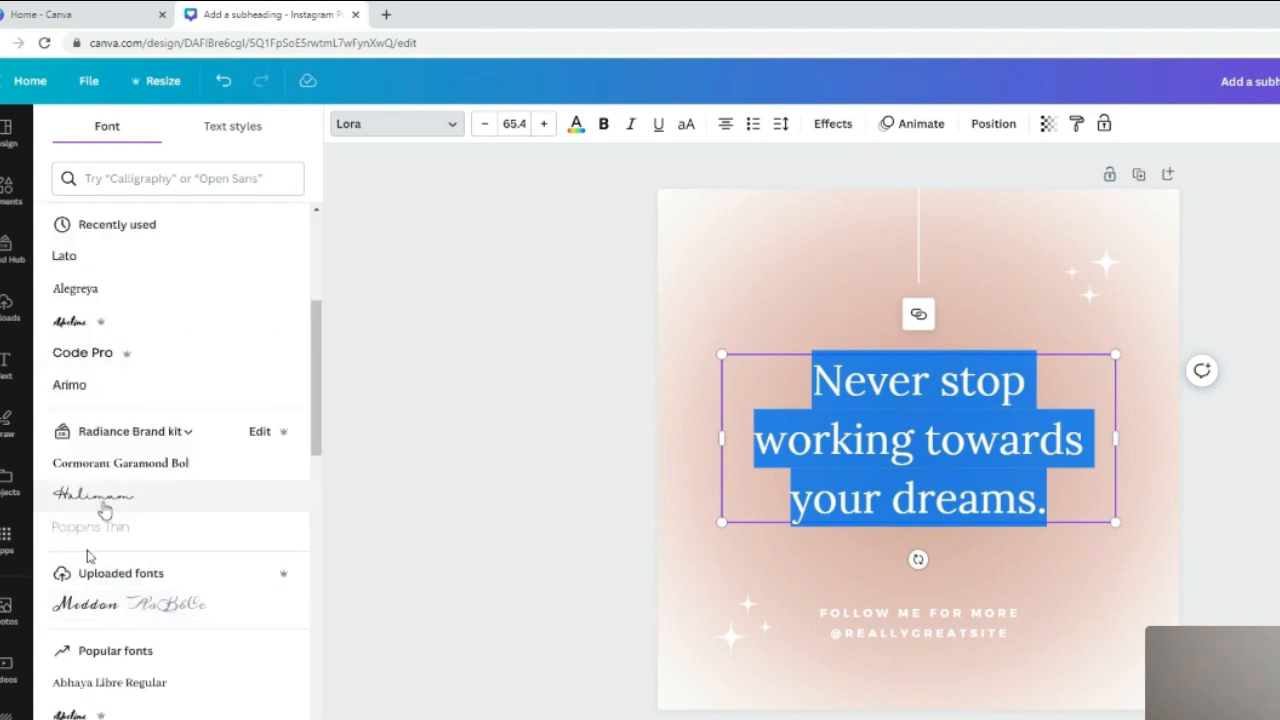
pyautogui.click(120, 180)
pyautogui.write('sc')
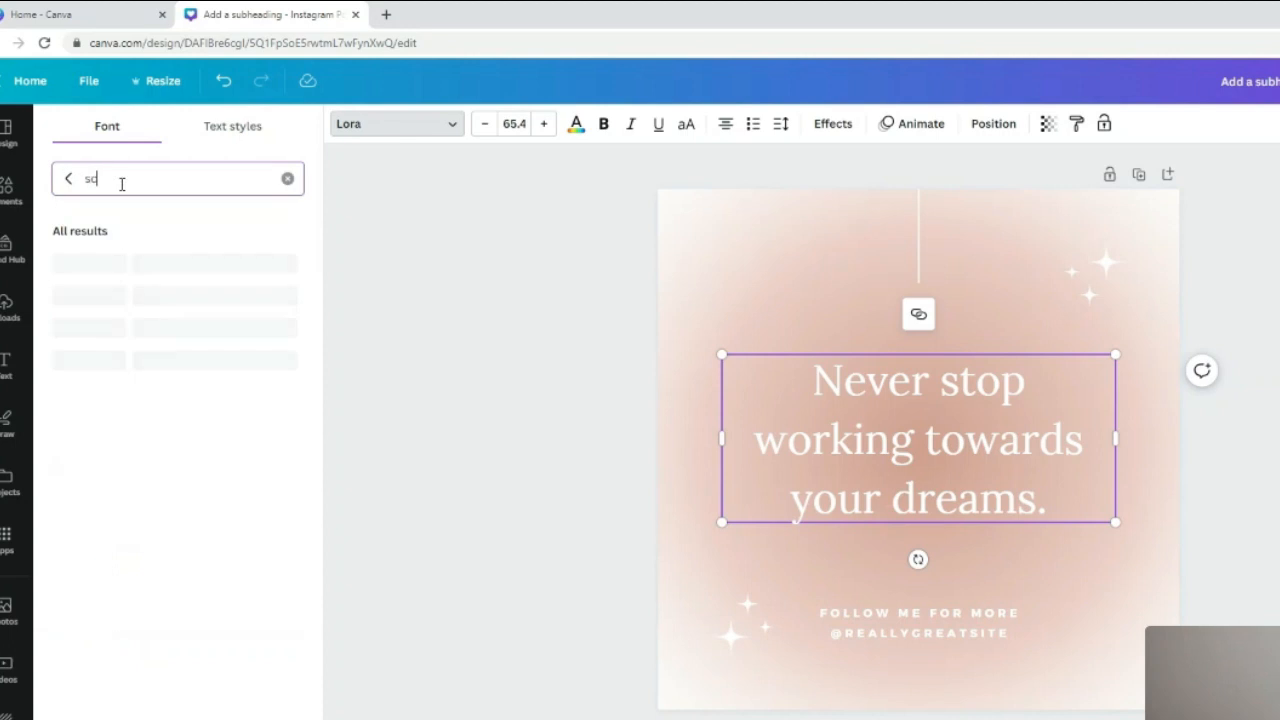
pyautogui.write('ript')
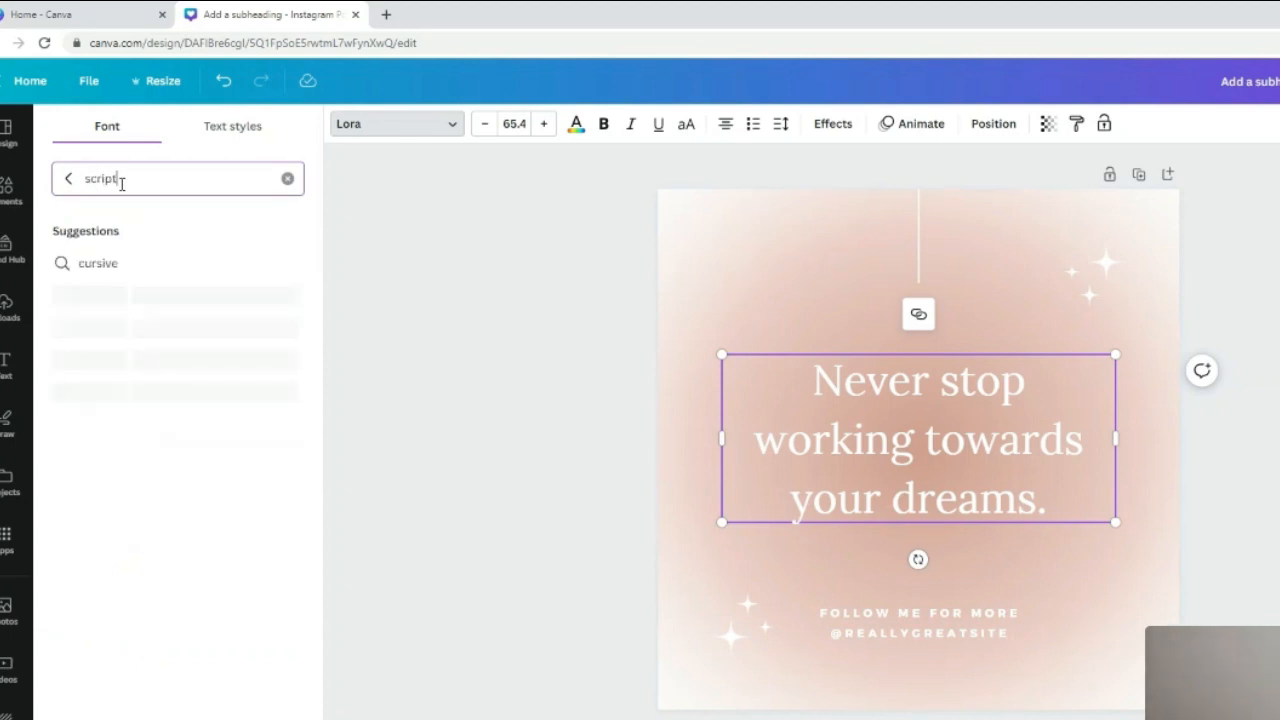
pyautogui.scroll(-3, 104, 435)
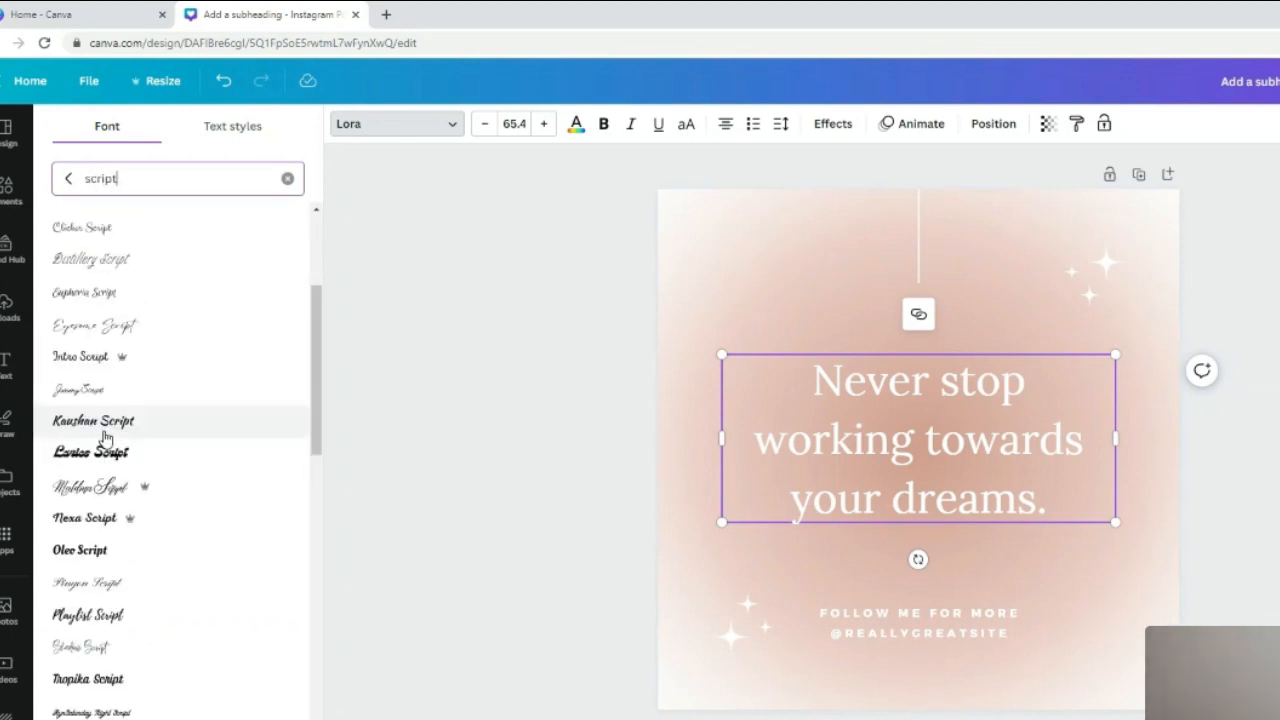
pyautogui.scroll(-1, 108, 415)
pyautogui.scroll(-1, 108, 415)
pyautogui.scroll(2, 106, 466)
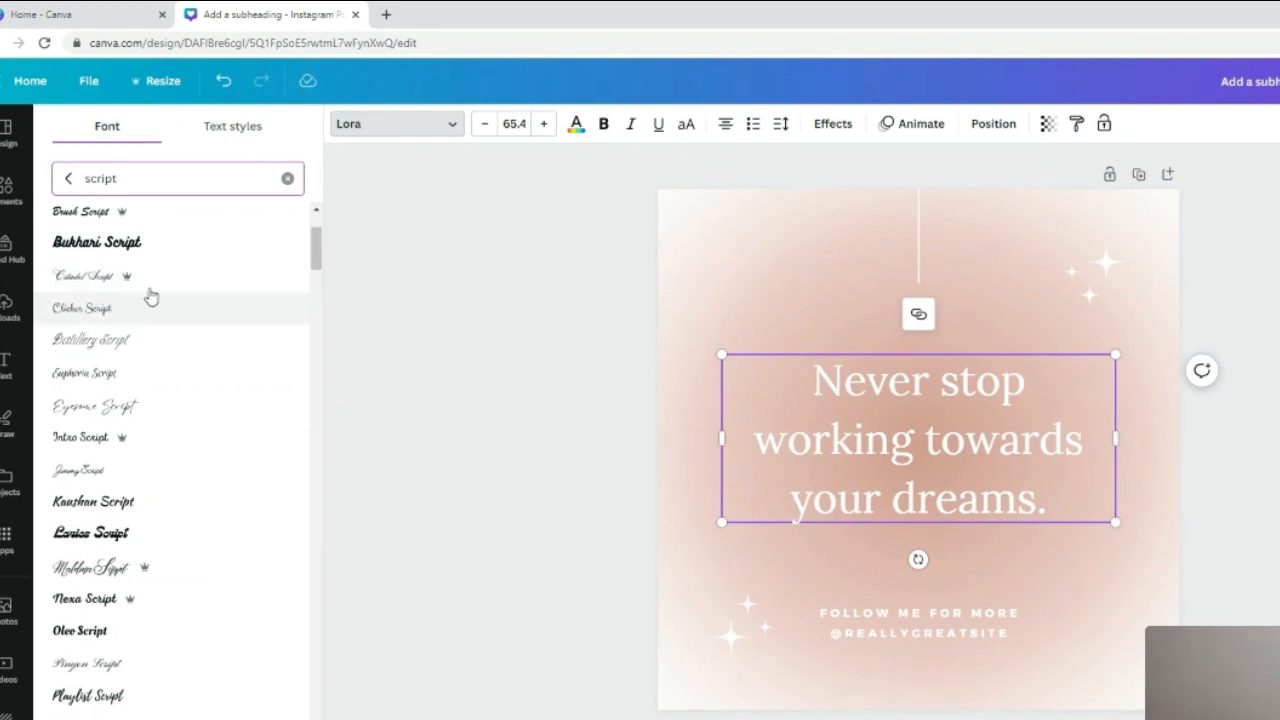
pyautogui.scroll(1, 135, 286)
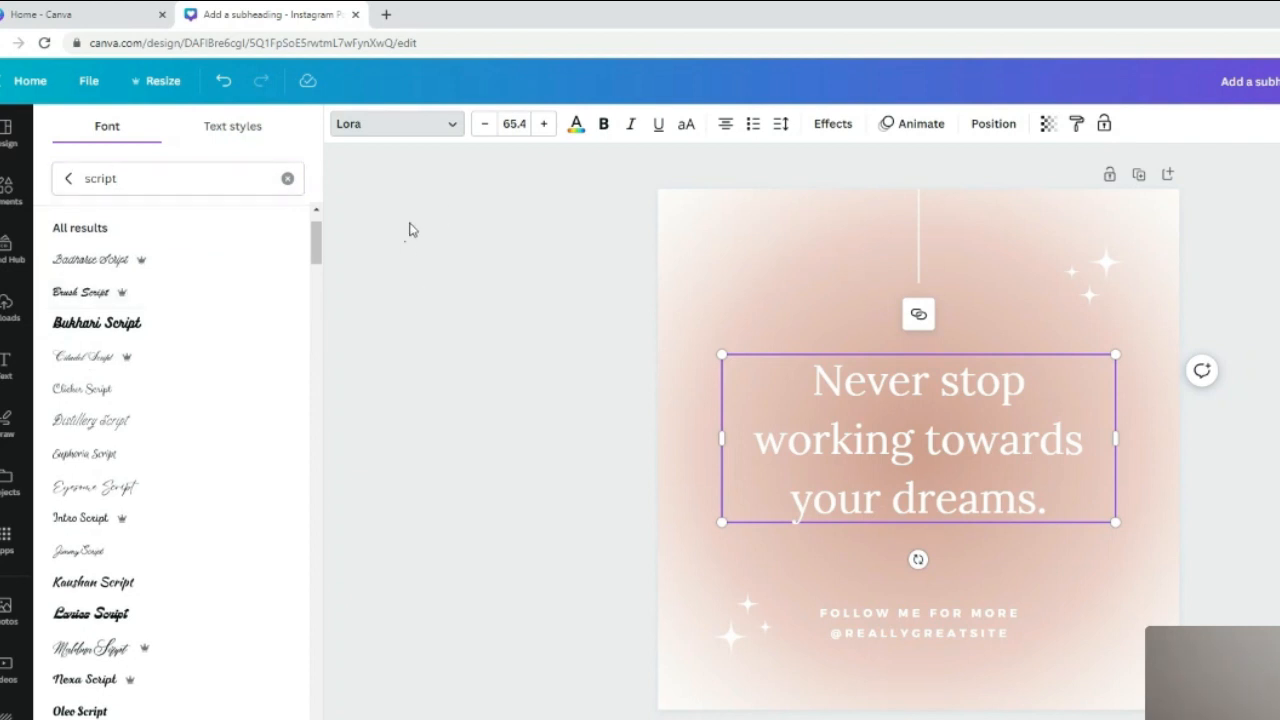
pyautogui.click(440, 126)
# Try smaller and larger font sizes on the quote text, settling on 63.4.
pyautogui.click(483, 125)
pyautogui.click(483, 126)
pyautogui.click(484, 128)
pyautogui.click(484, 126)
pyautogui.click(484, 126)
pyautogui.doubleClick(484, 126)
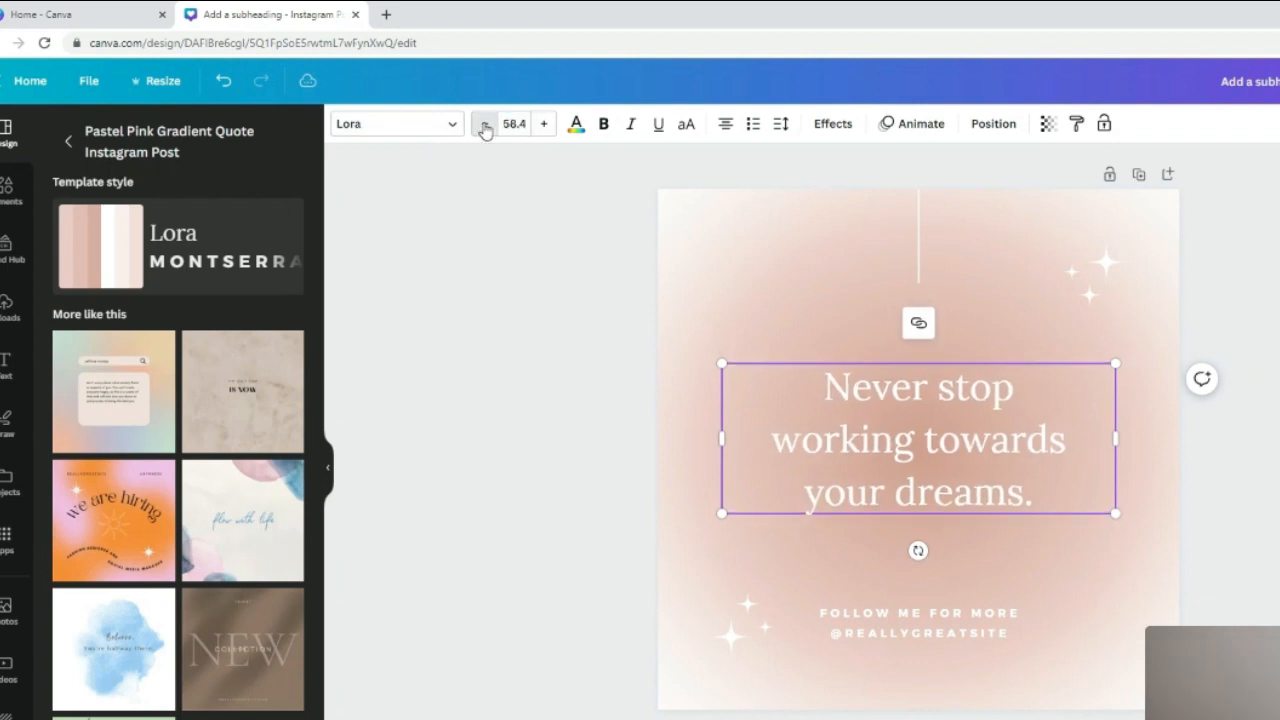
pyautogui.click(484, 126)
pyautogui.click(549, 125)
pyautogui.click(549, 125)
pyautogui.click(549, 125)
pyautogui.doubleClick(549, 125)
pyautogui.click(549, 125)
pyautogui.click(549, 125)
pyautogui.click(549, 125)
pyautogui.click(486, 127)
pyautogui.click(486, 127)
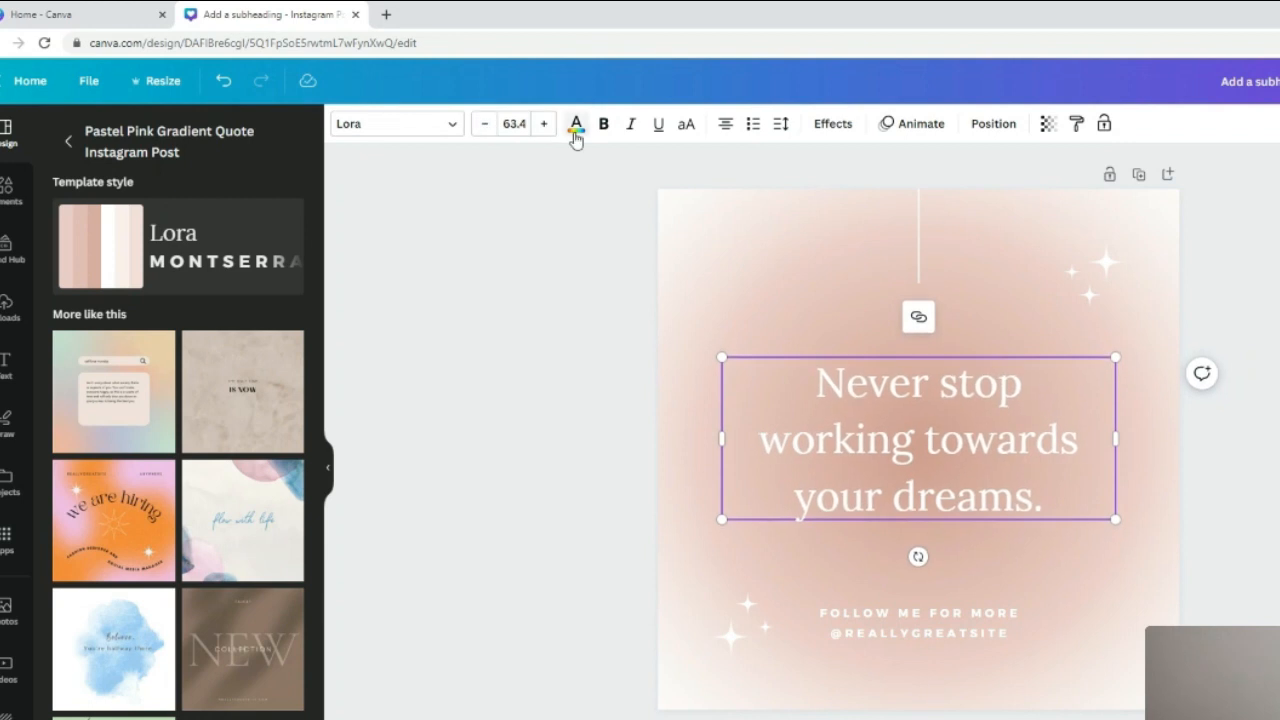
# Try dark teal on the quote text and recolor it with the Radiance Brand kit's dark gray.
pyautogui.click(575, 126)
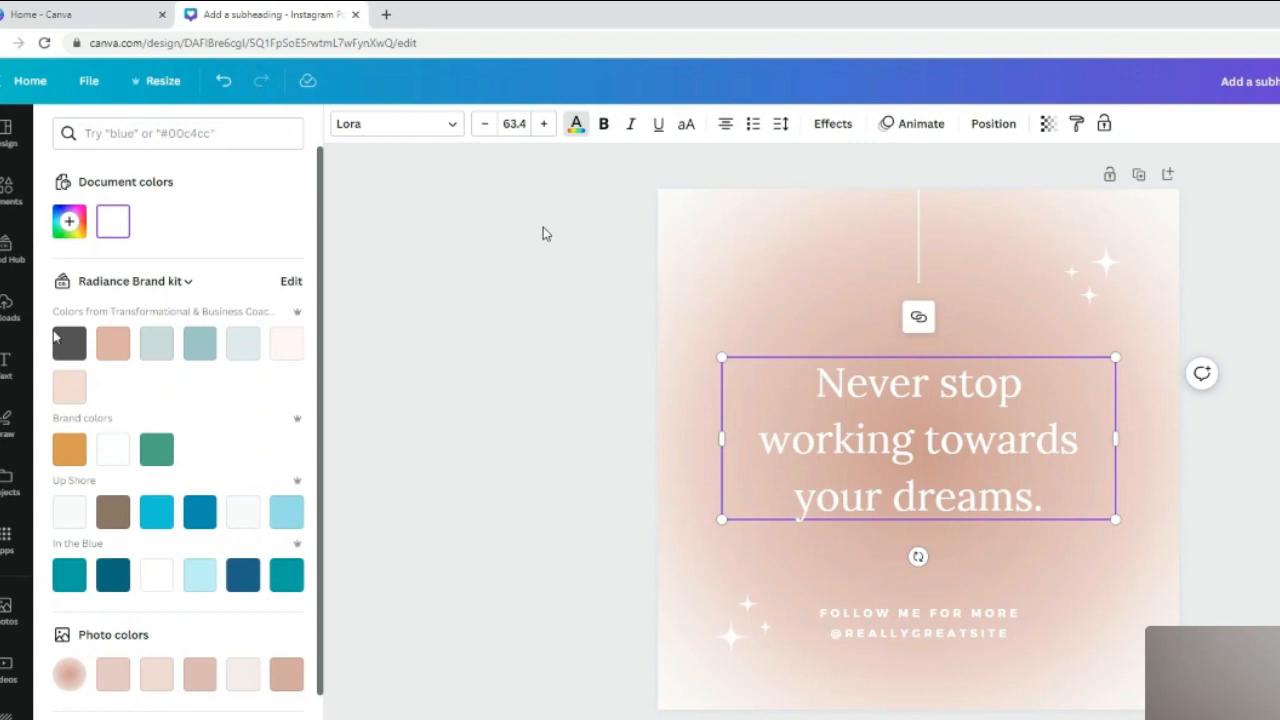
pyautogui.click(116, 578)
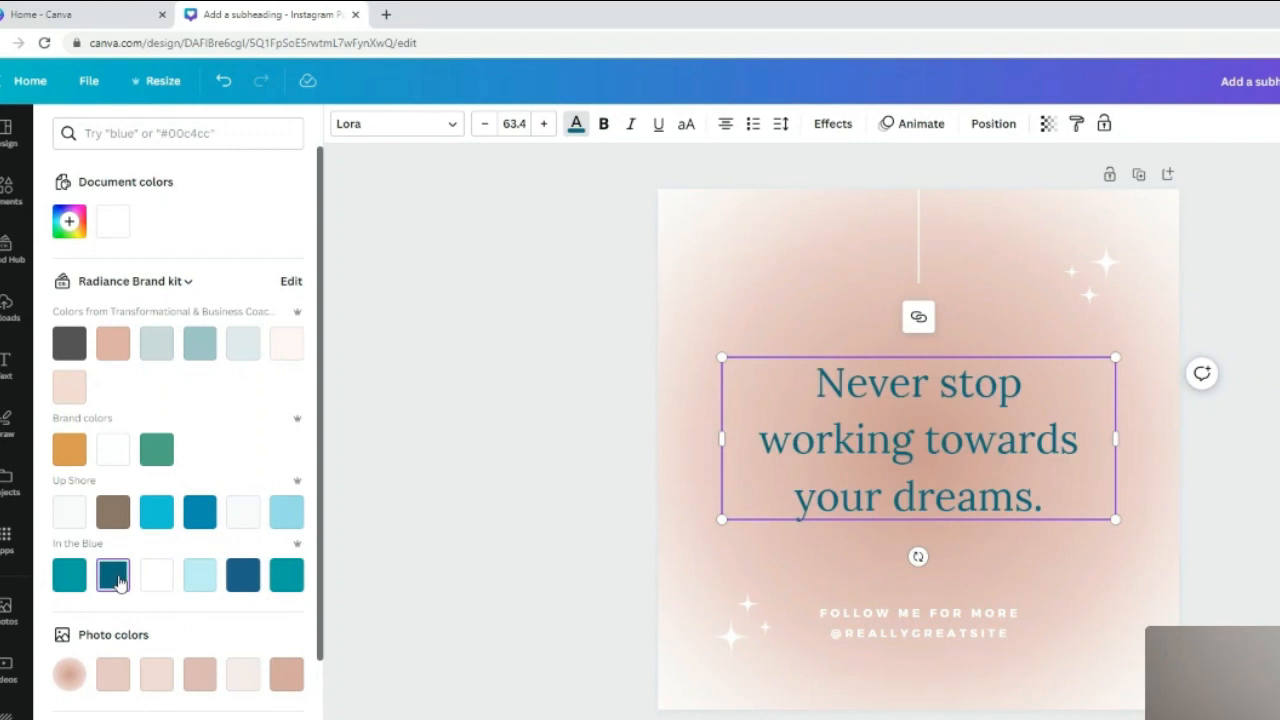
pyautogui.click(69, 343)
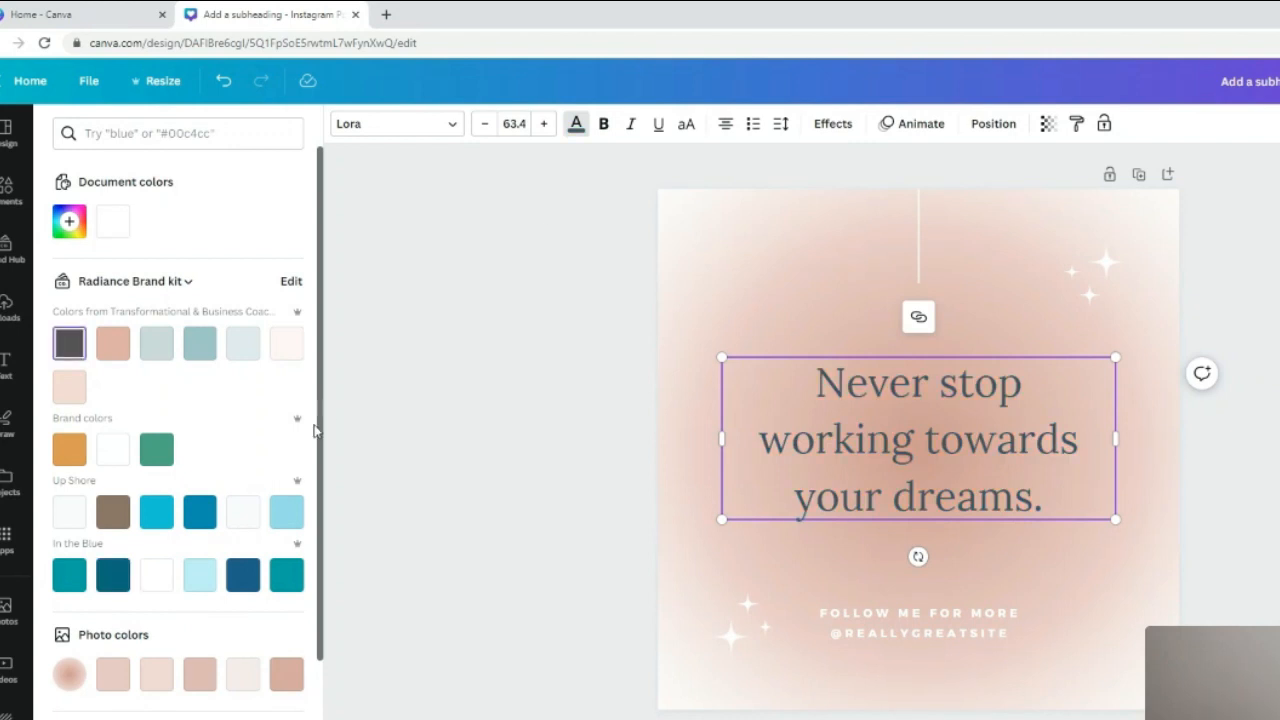
# Try bold, italic and underline formatting on the quote text, switching each one off again.
pyautogui.click(603, 124)
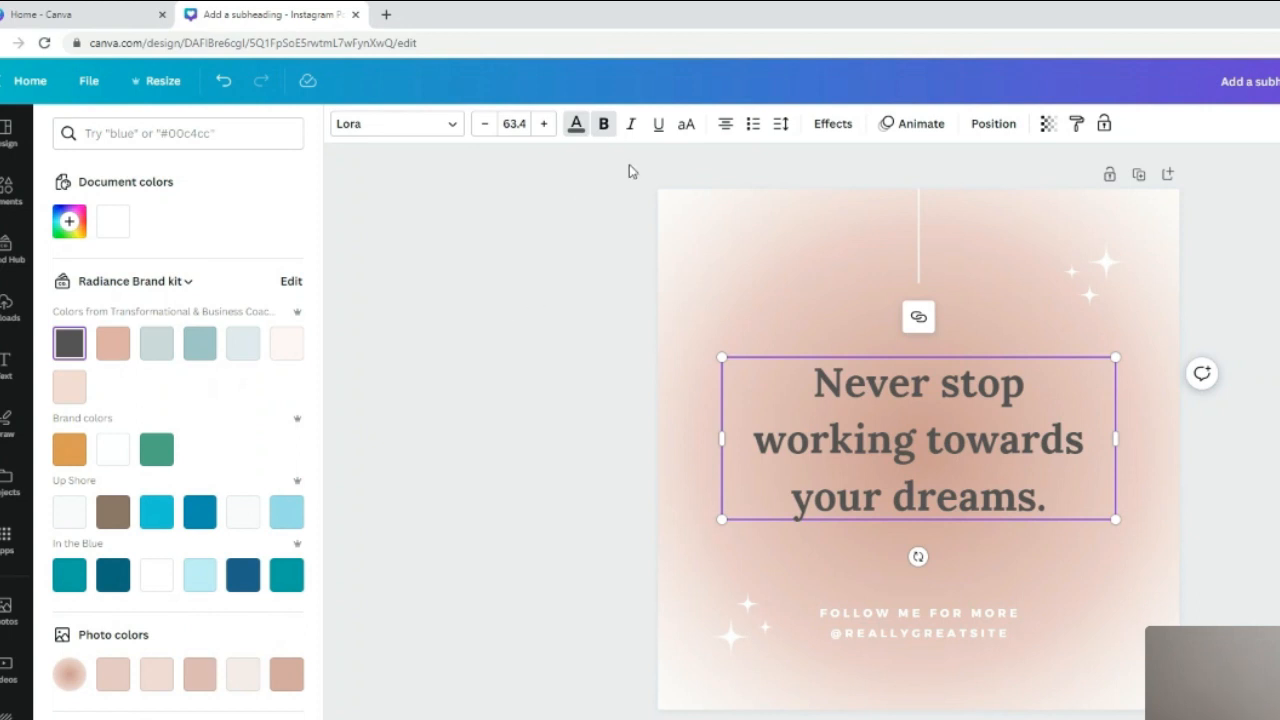
pyautogui.click(604, 124)
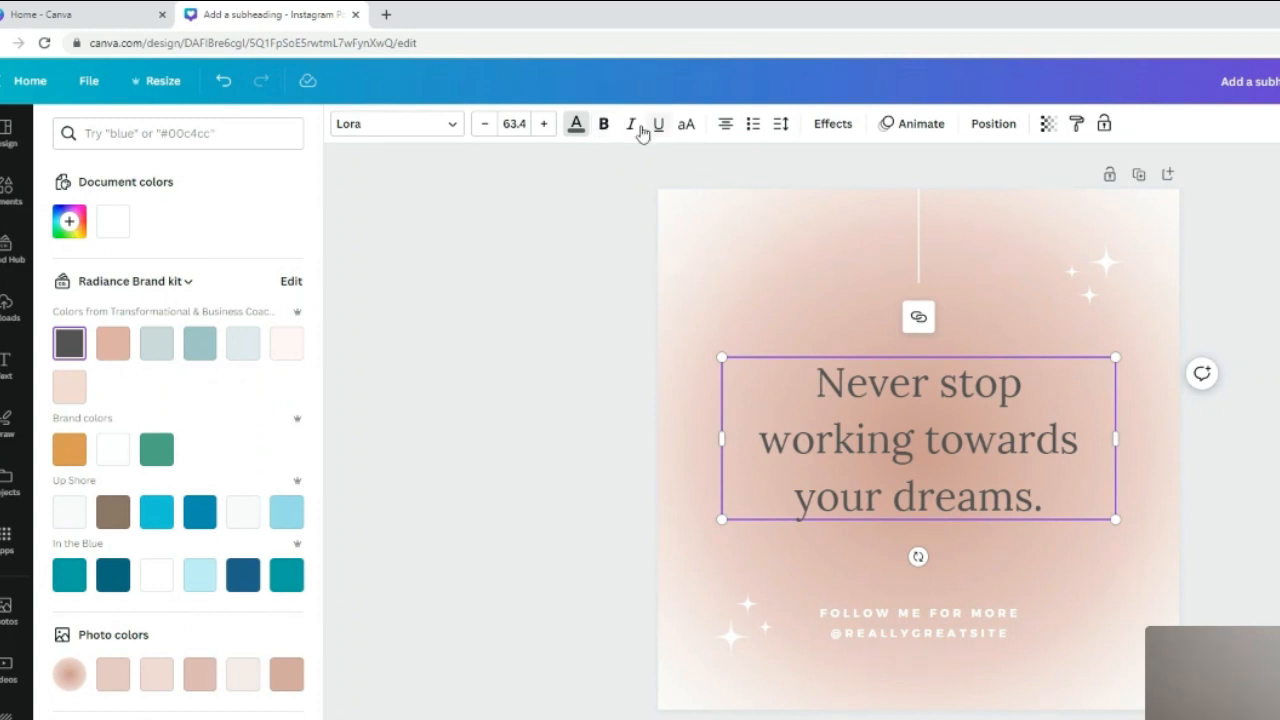
pyautogui.click(624, 128)
pyautogui.click(658, 124)
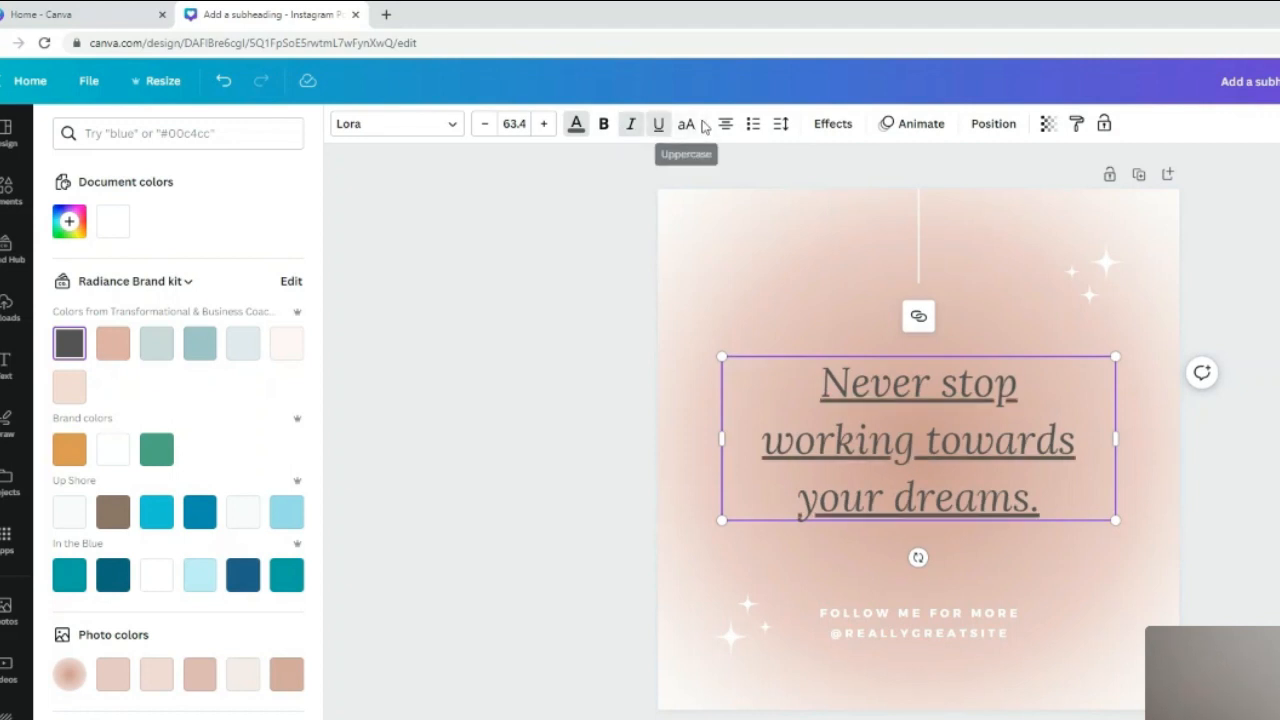
pyautogui.click(606, 126)
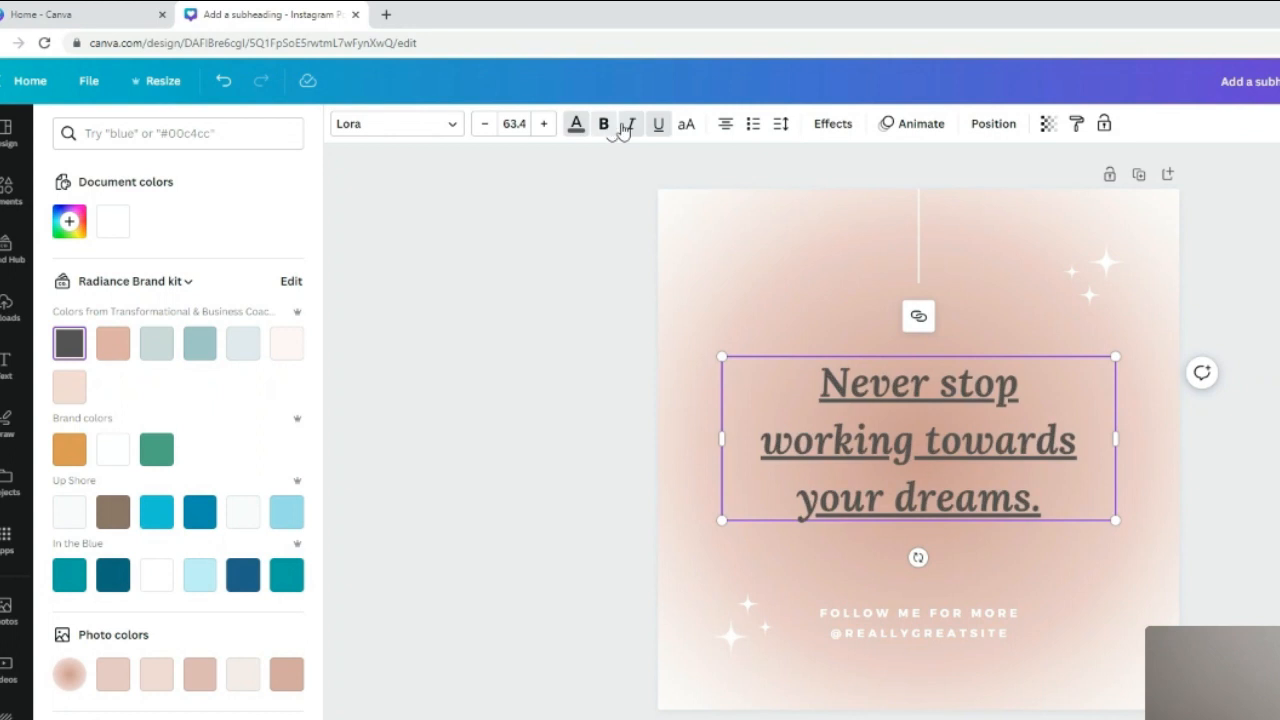
pyautogui.click(630, 126)
pyautogui.click(658, 124)
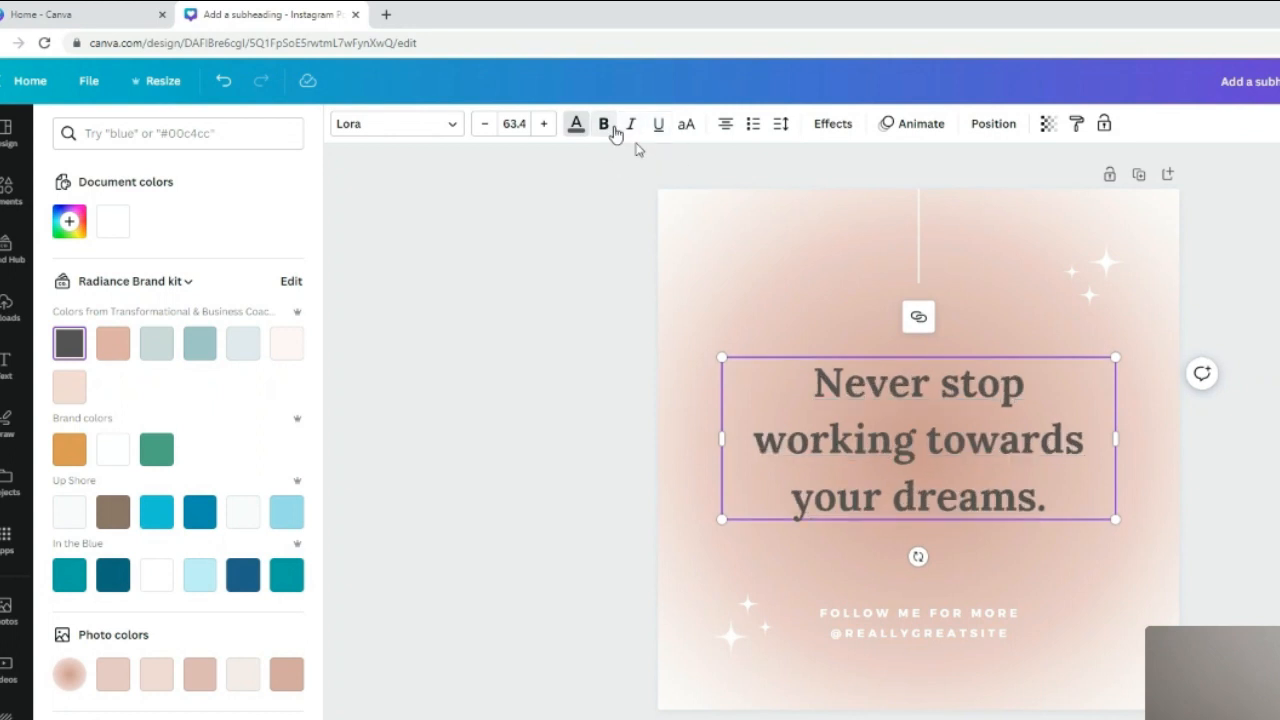
pyautogui.click(605, 127)
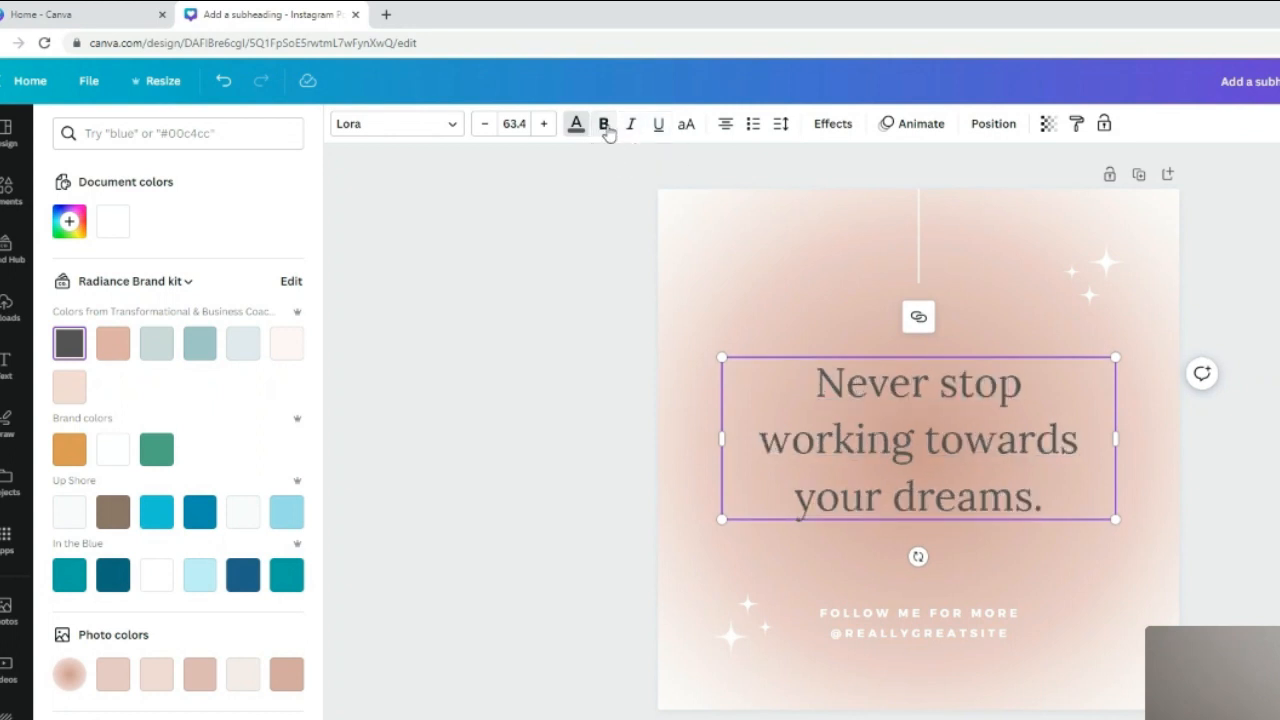
# Select the whole quote and toggle it between uppercase and its original letter case, ending in the original case.
pyautogui.moveTo(809, 388); pyautogui.dragTo(1087, 502)
pyautogui.click(685, 126)
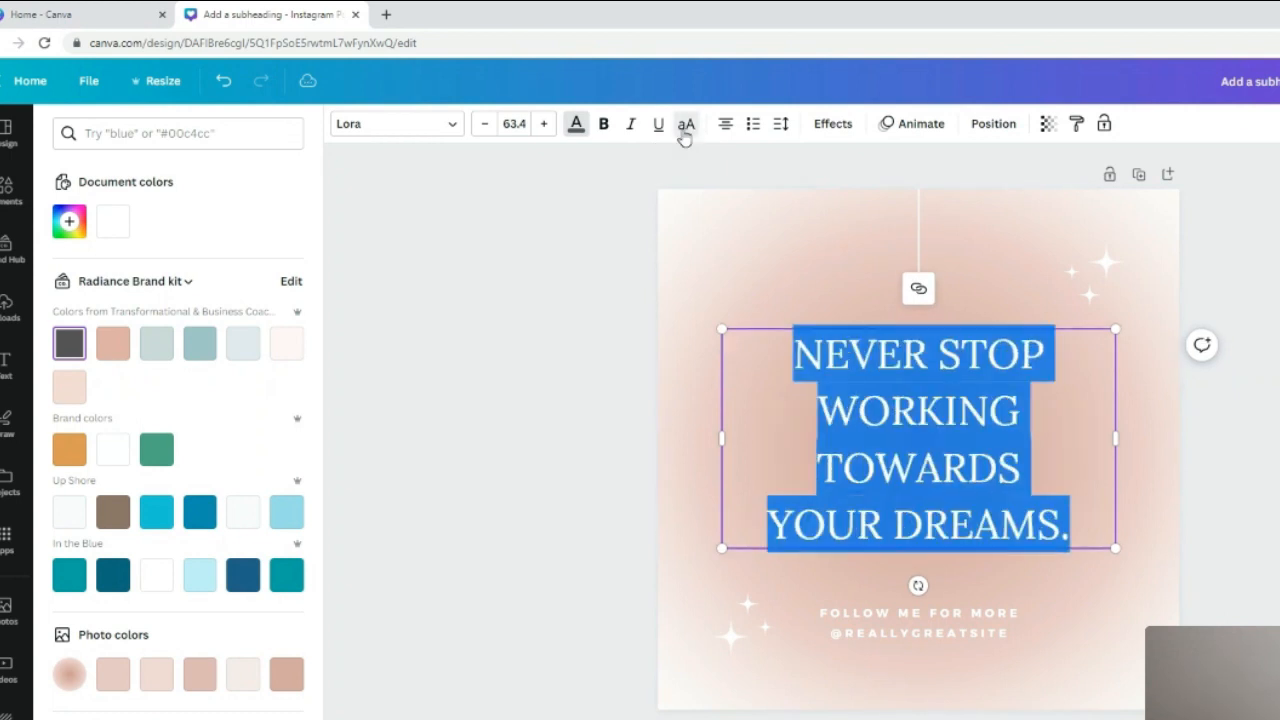
pyautogui.click(684, 128)
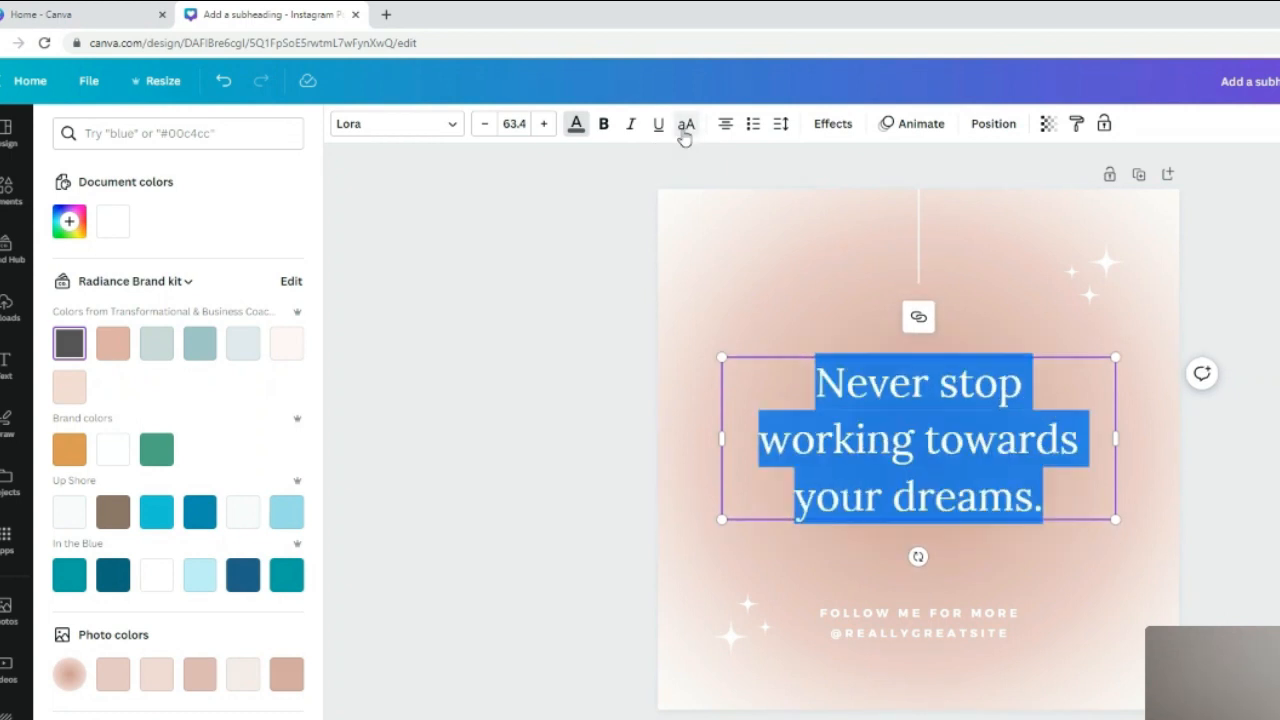
pyautogui.click(684, 128)
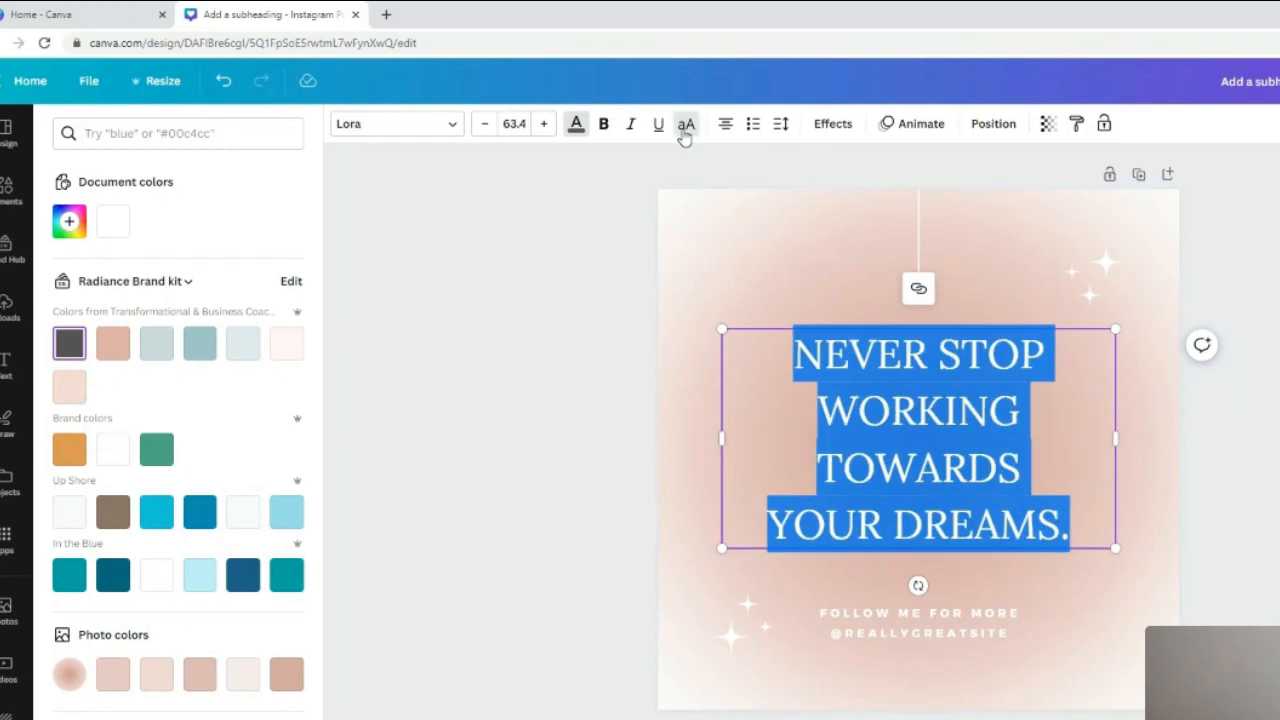
pyautogui.click(684, 128)
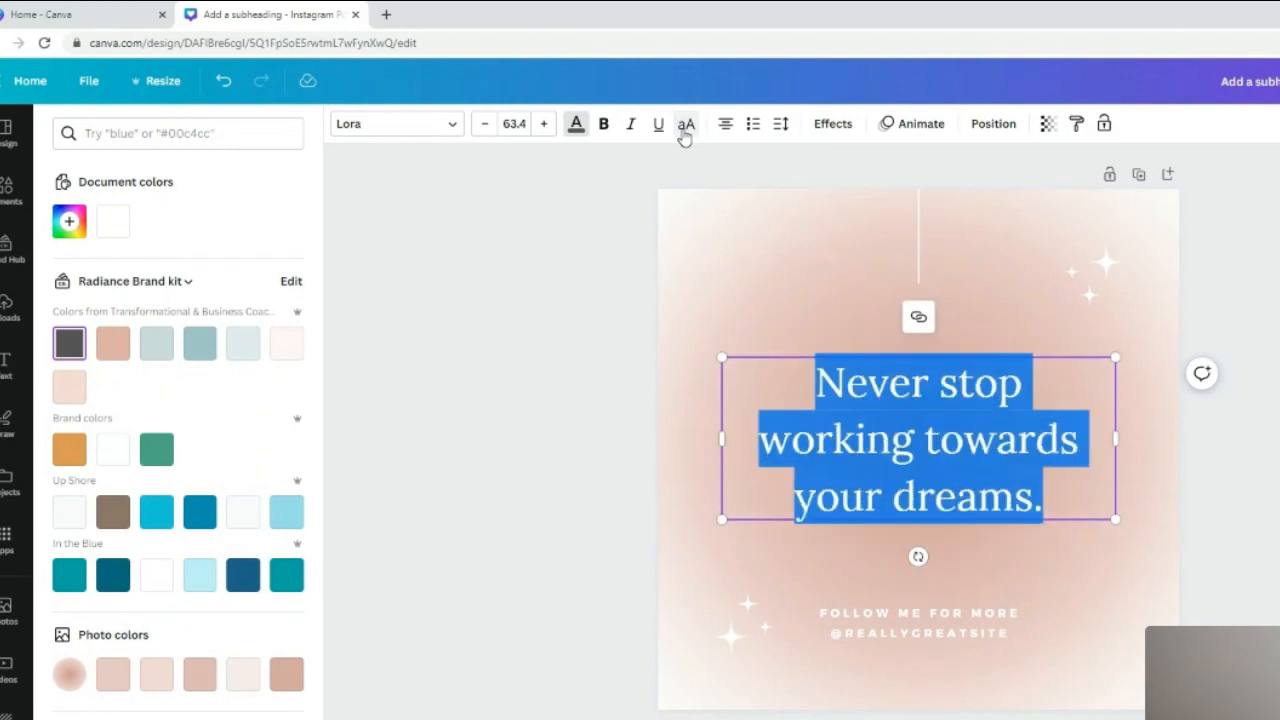
# Switch the quote to uppercase once more, return it to its original letter case, and deselect it.
pyautogui.click(685, 126)
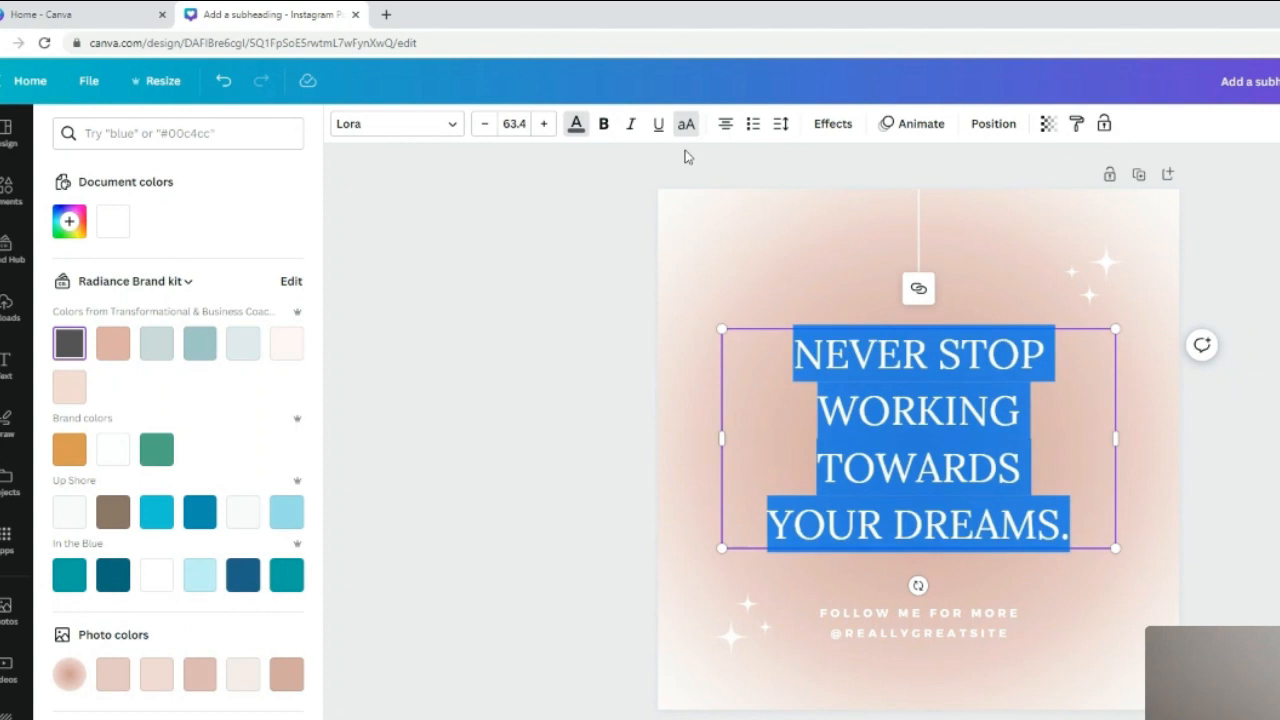
pyautogui.click(685, 126)
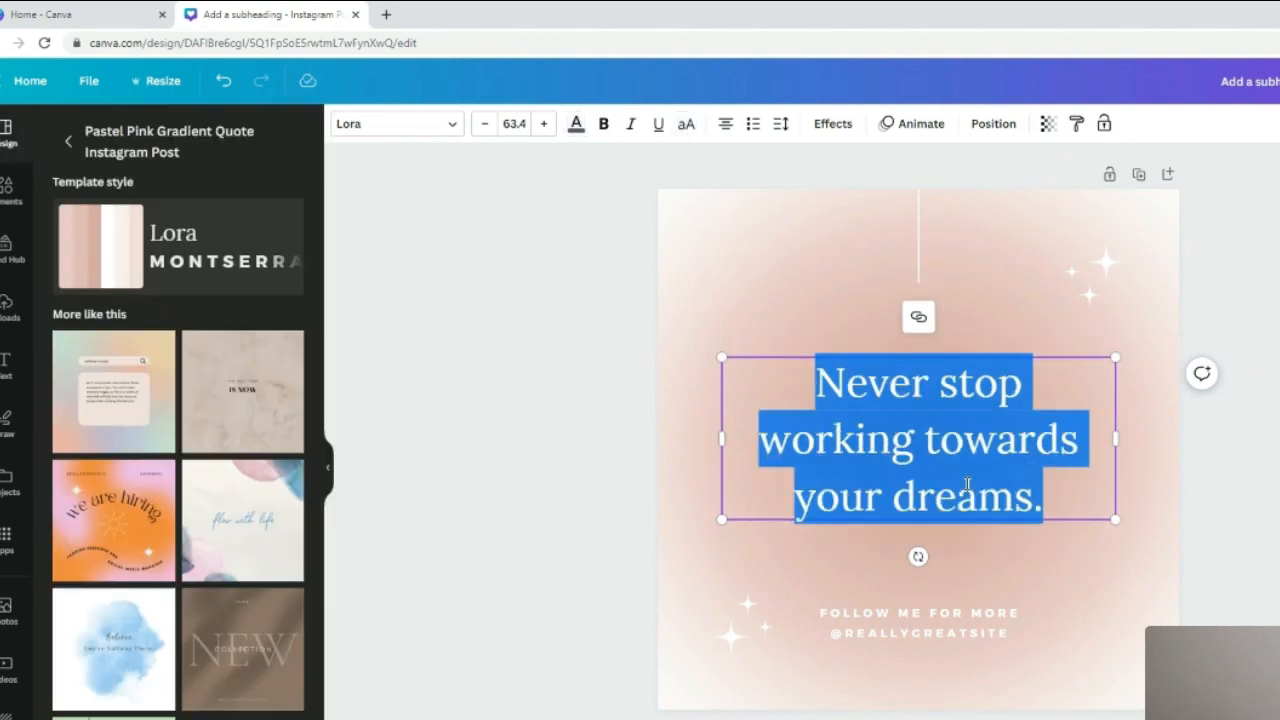
pyautogui.click(783, 266)
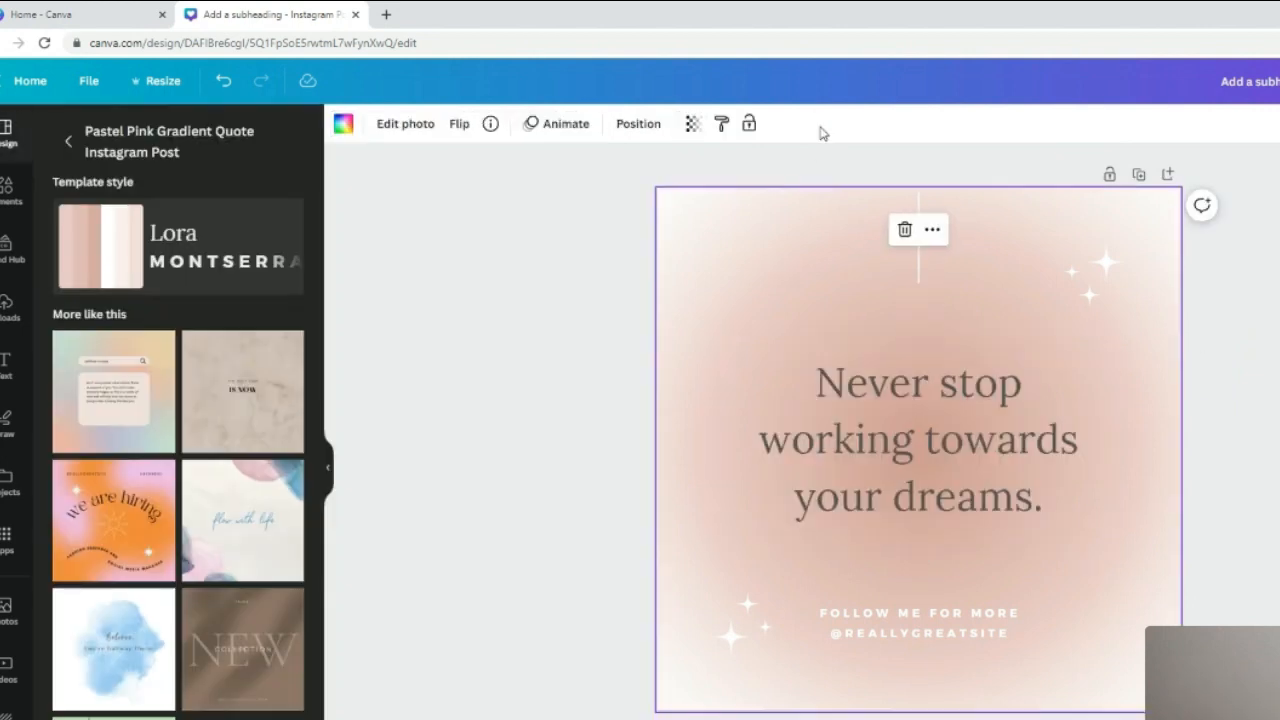
# Try the Shadow effect on the quote text with an offset of 20, then reset the effect to None.
pyautogui.click(803, 407)
pyautogui.click(830, 124)
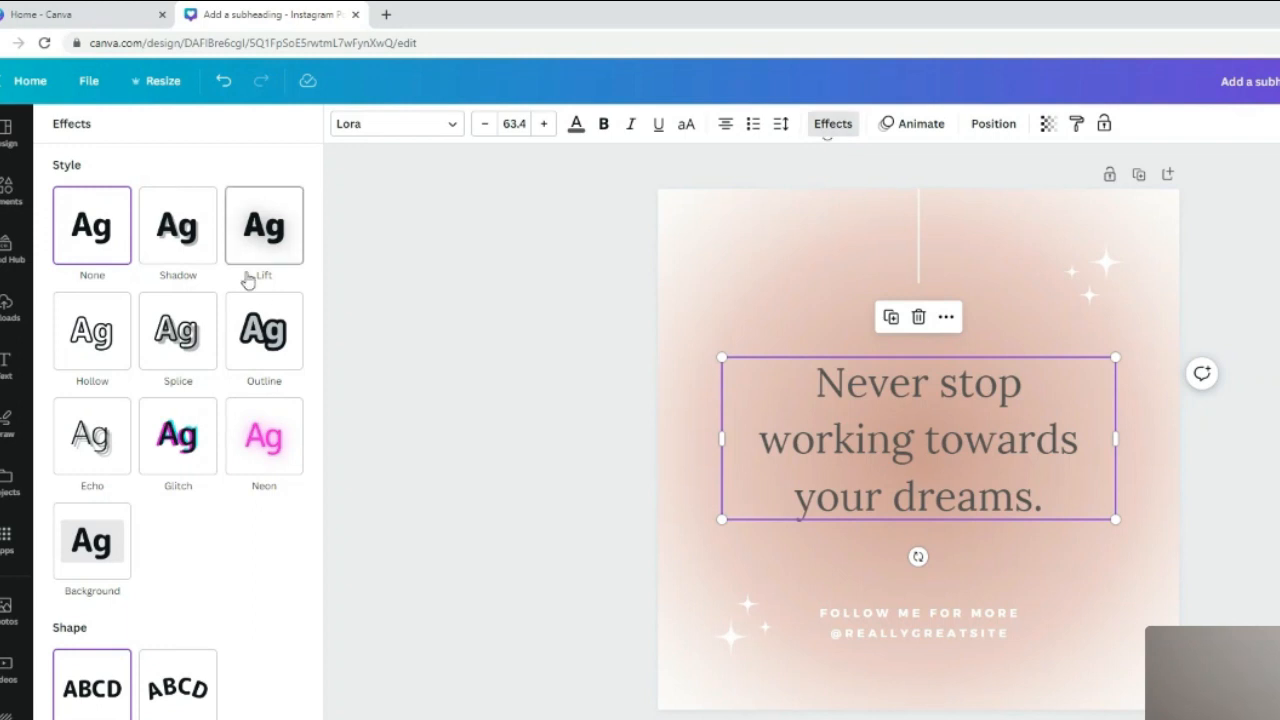
pyautogui.click(190, 231)
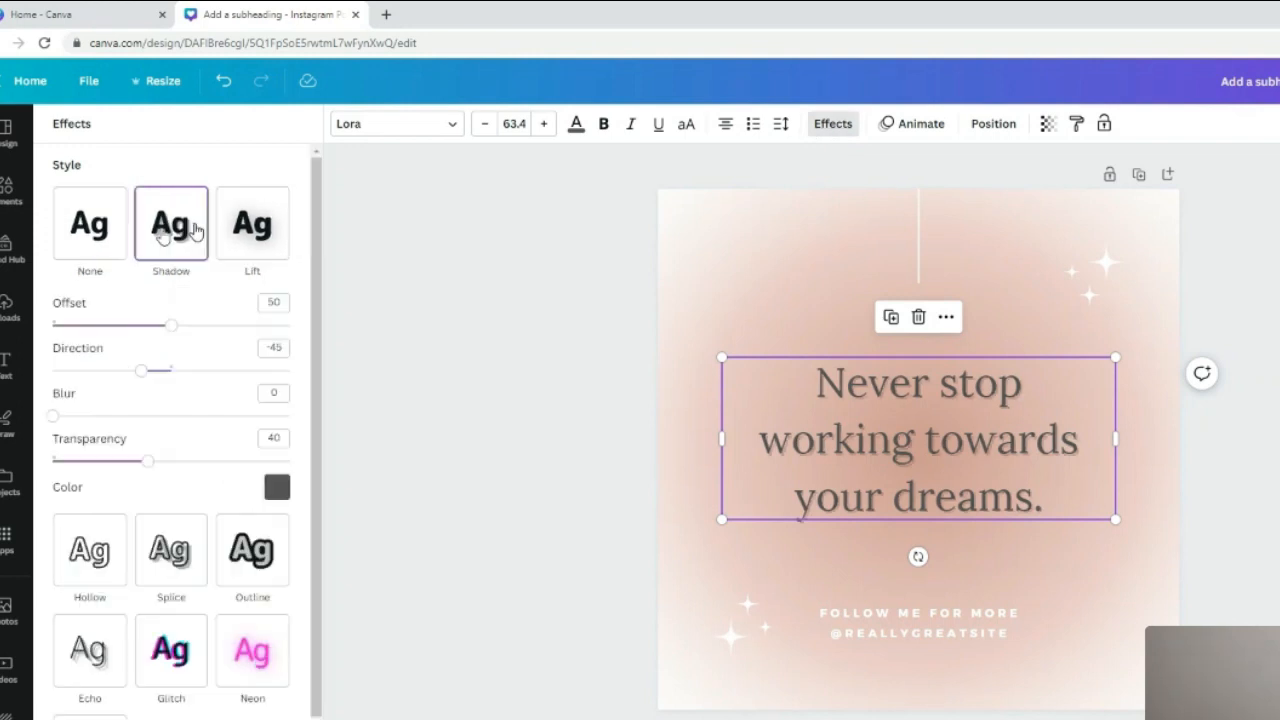
pyautogui.moveTo(171, 325); pyautogui.dragTo(100, 325)
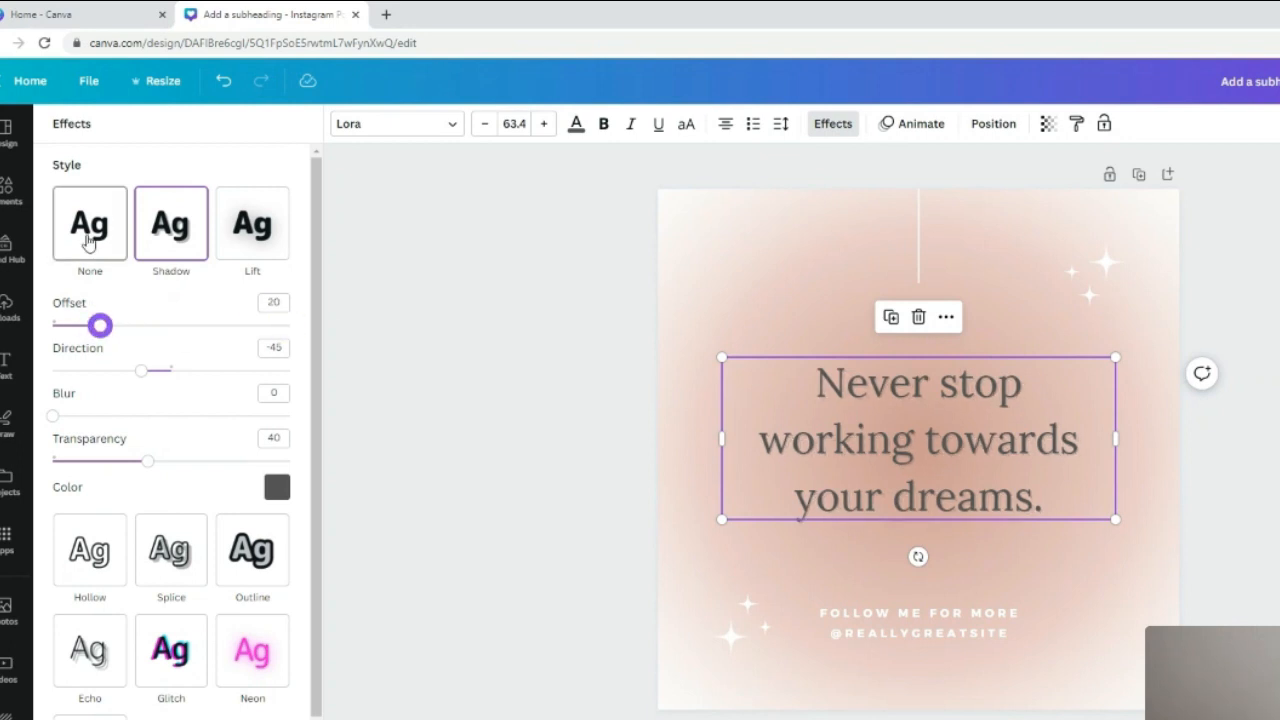
pyautogui.click(104, 237)
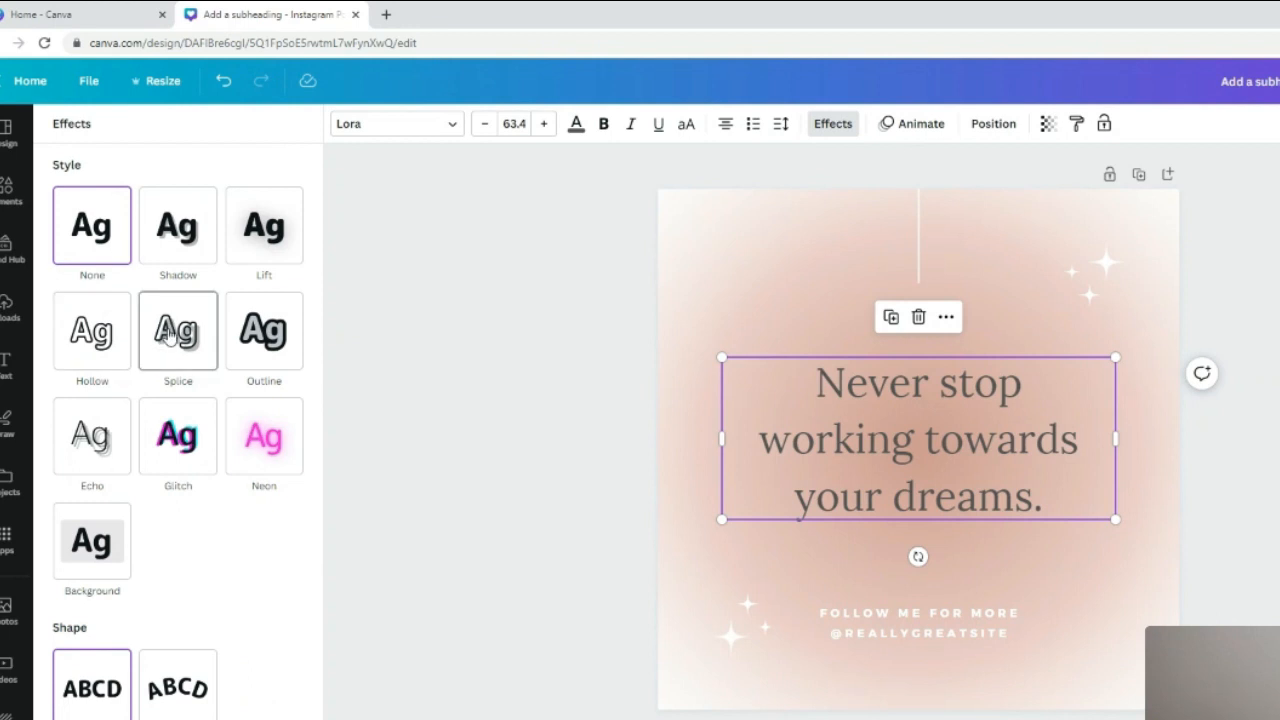
# Try the Splice, Outline, Hollow and Neon effects on the quote text, then reset the style to None.
pyautogui.click(170, 335)
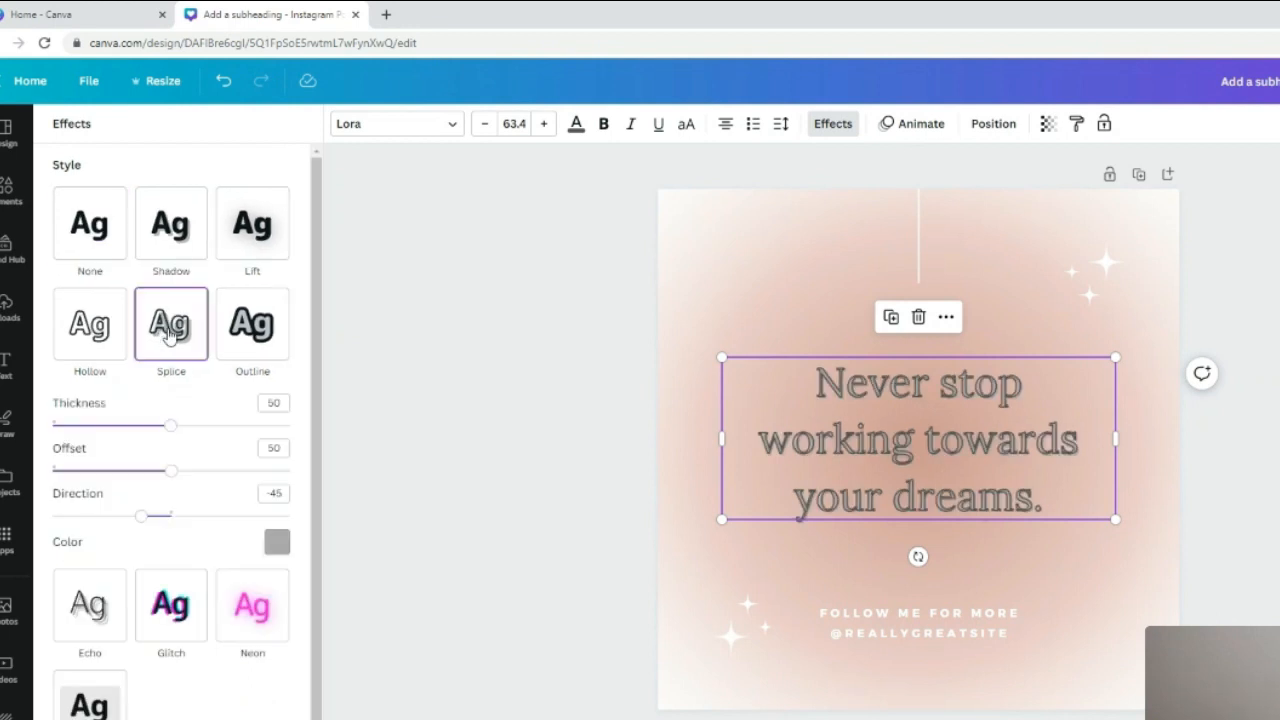
pyautogui.click(258, 332)
pyautogui.click(170, 333)
pyautogui.click(110, 330)
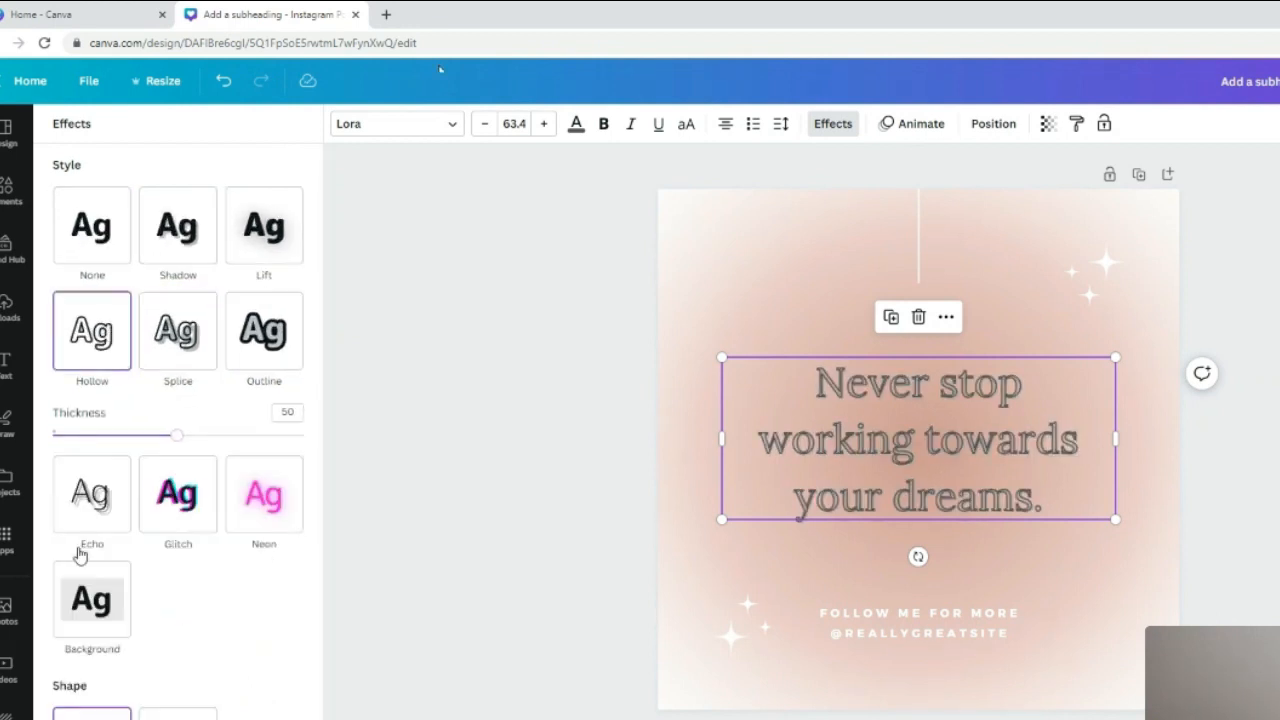
pyautogui.click(258, 522)
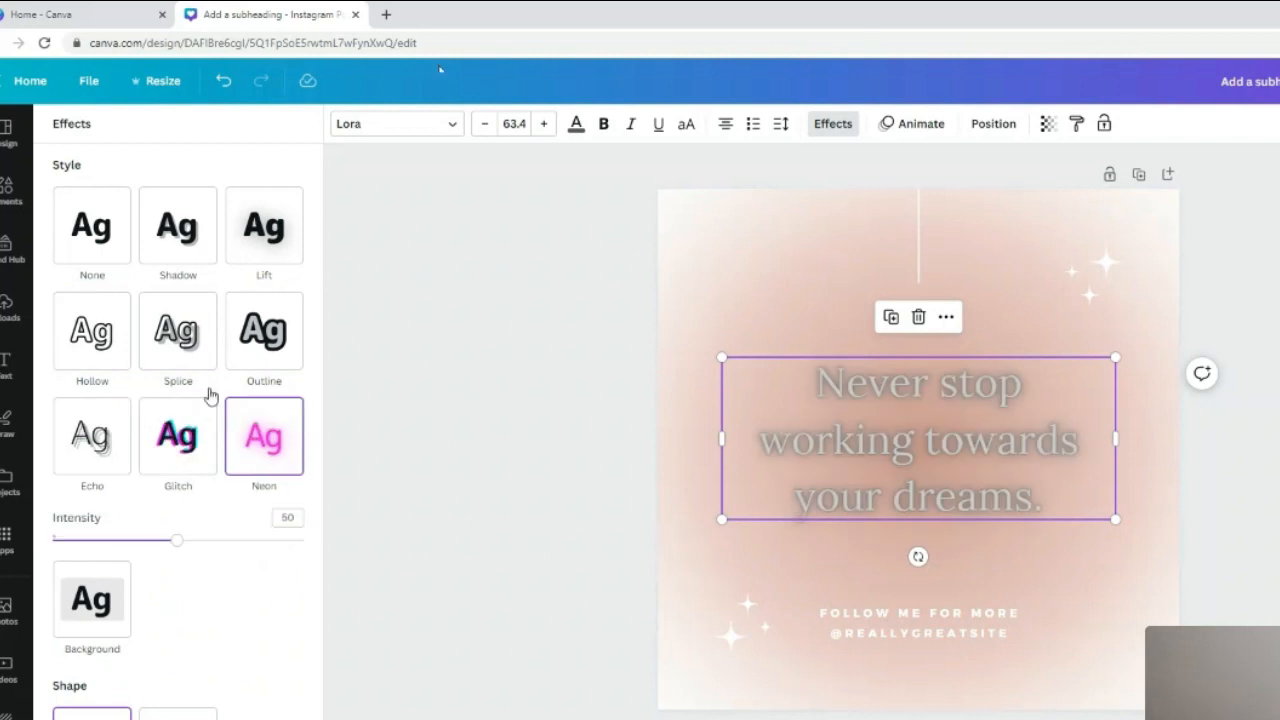
pyautogui.click(92, 238)
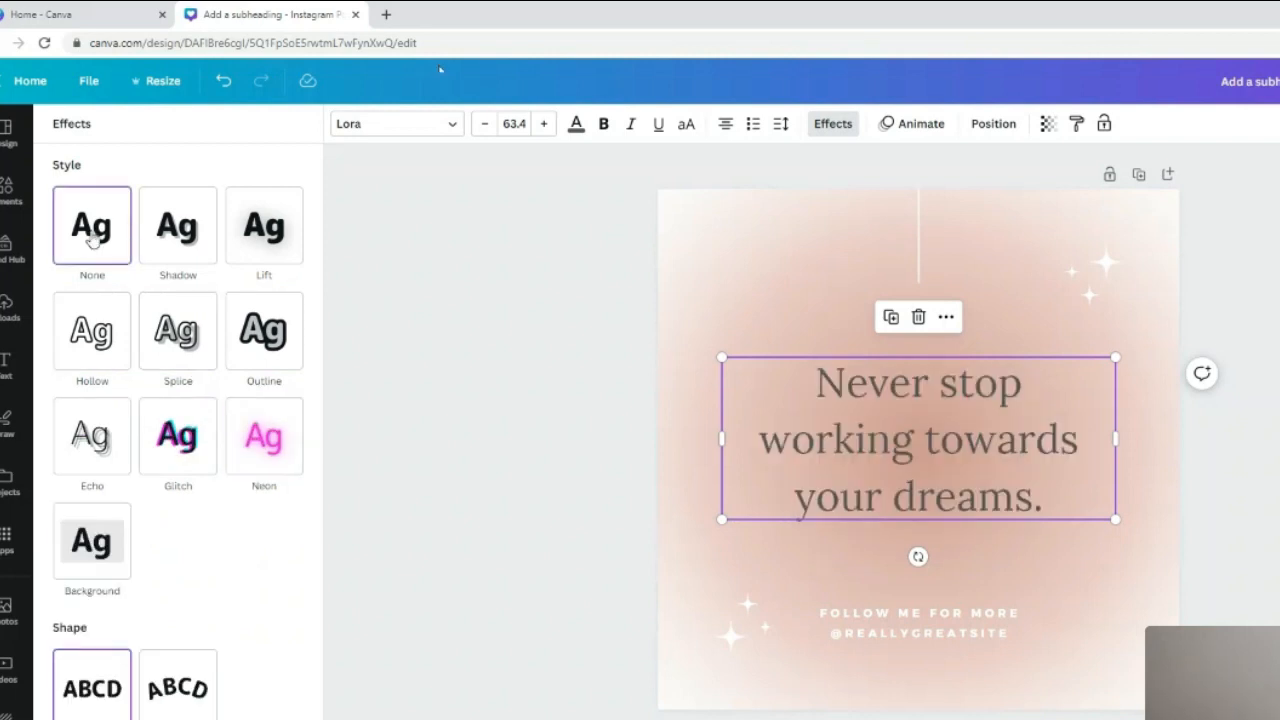
# Apply the Pan text animation to the quote, set to play on enter.
pyautogui.click(903, 126)
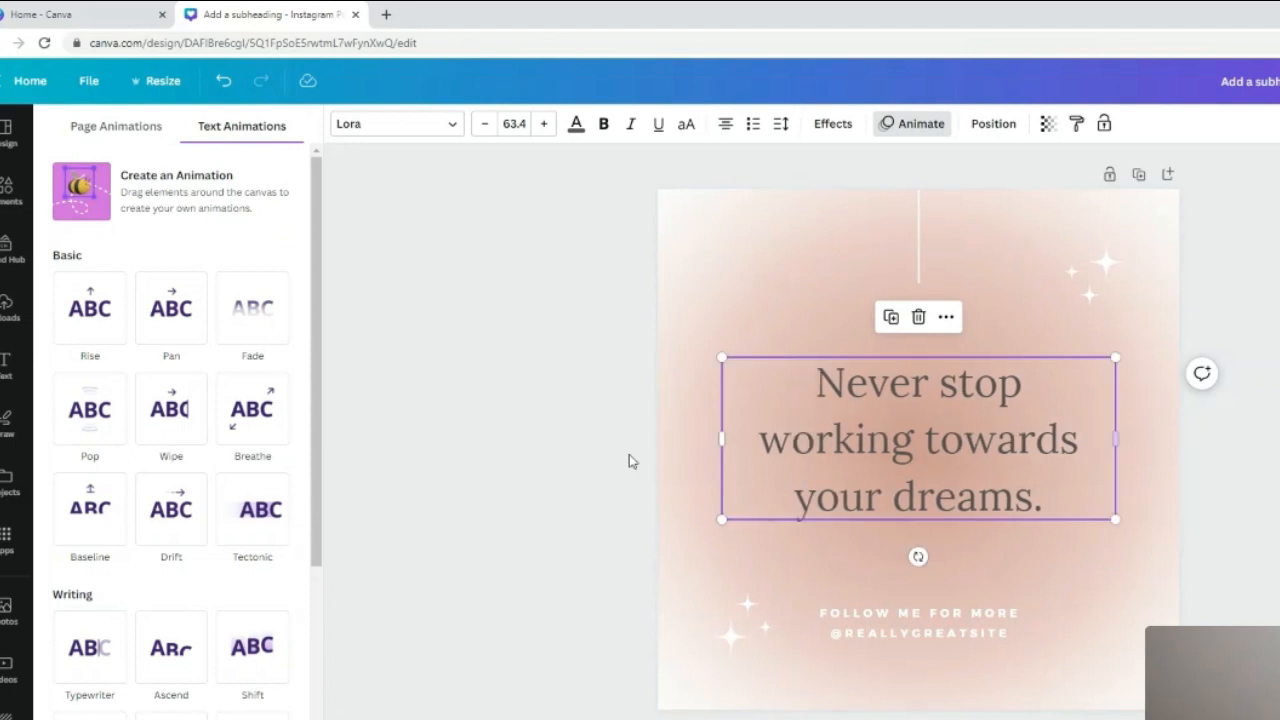
pyautogui.click(180, 318)
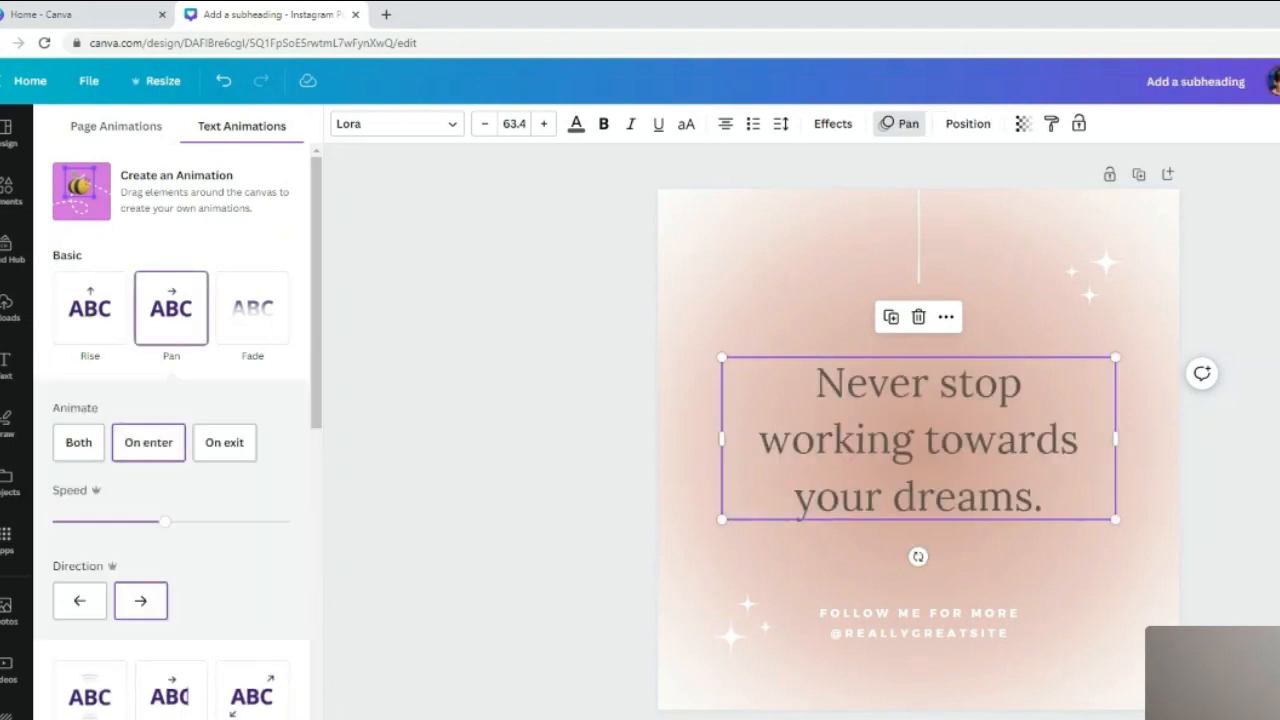
pyautogui.press('Escape')
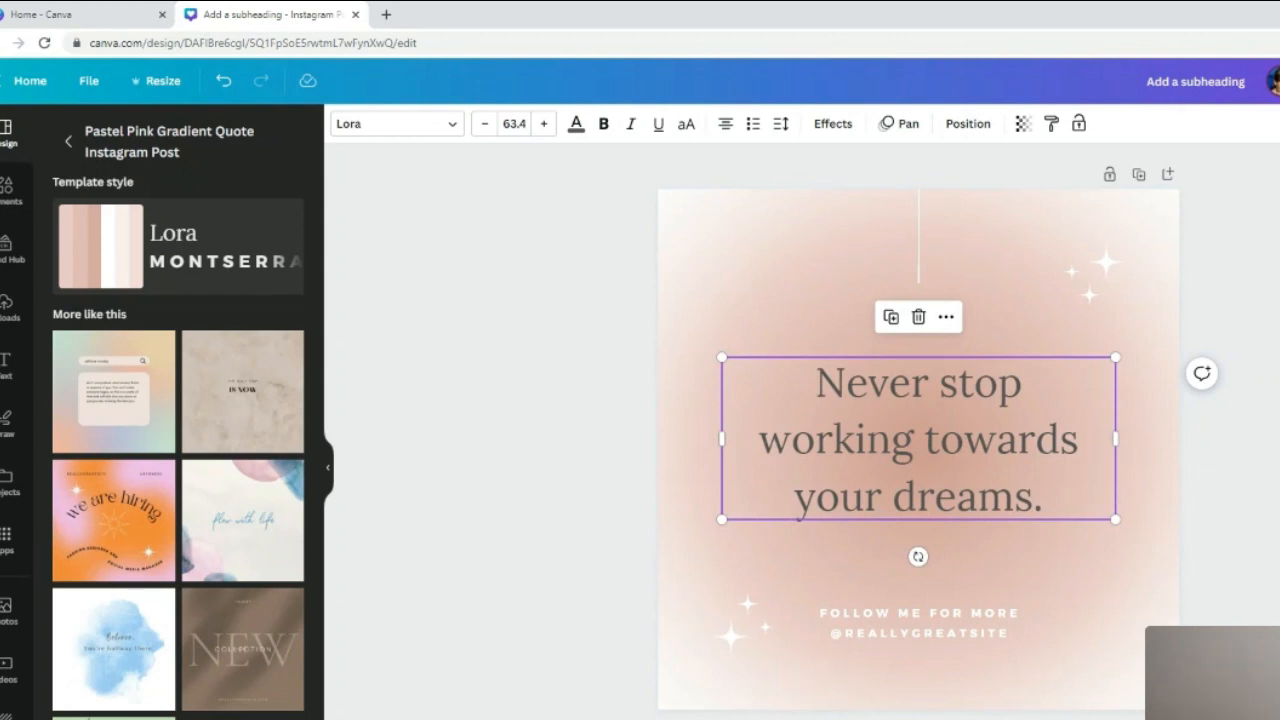
# Review the design's download file types, choose GIF, and close the download options without downloading.
pyautogui.click(1279, 81)
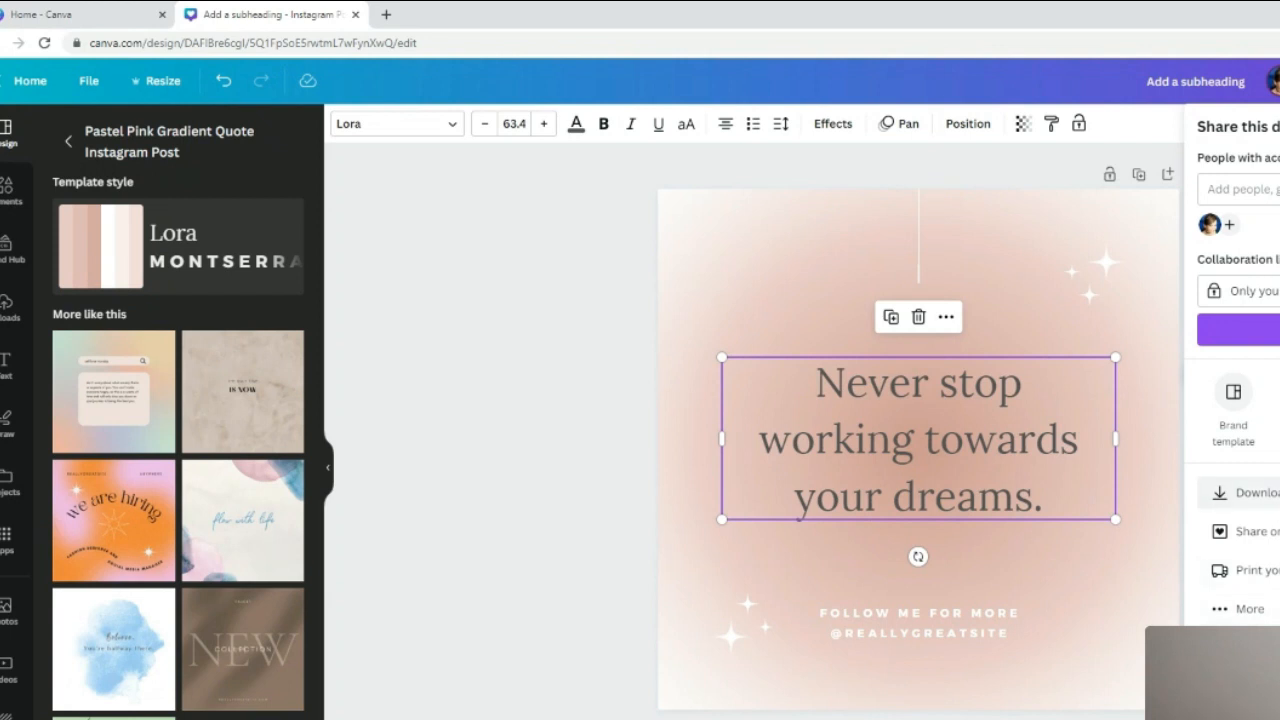
pyautogui.click(1240, 492)
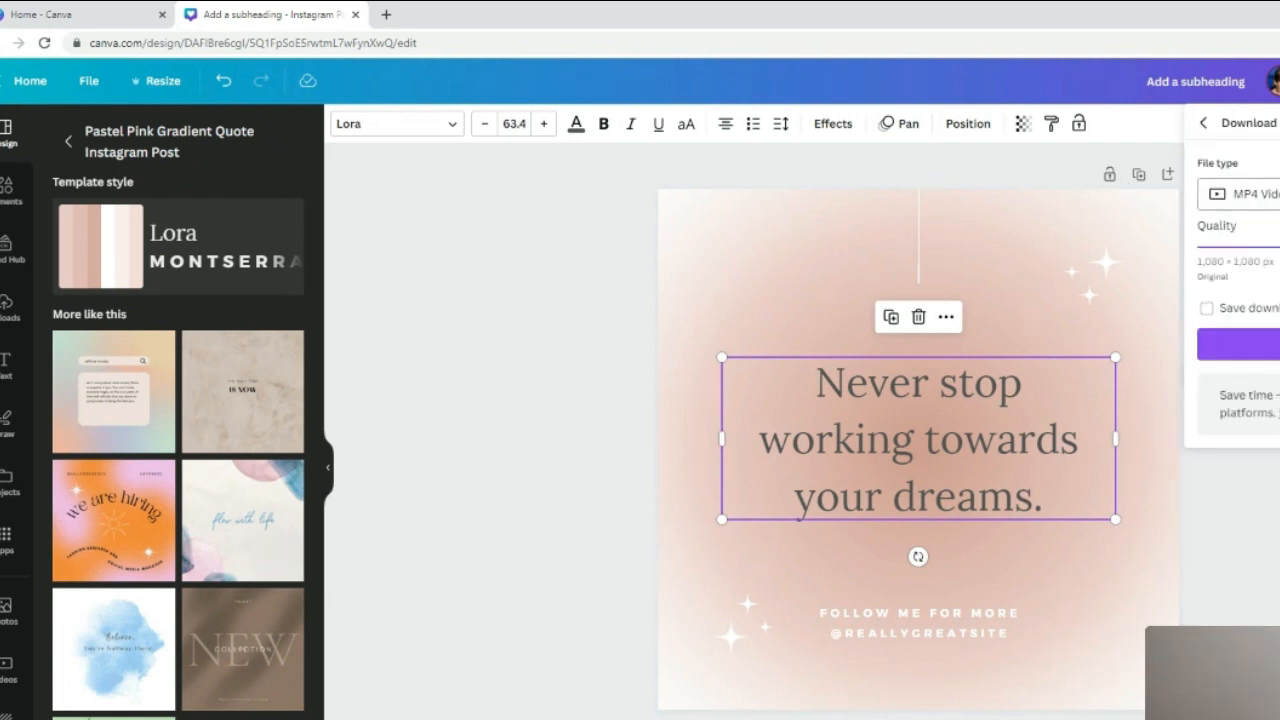
pyautogui.click(1270, 193)
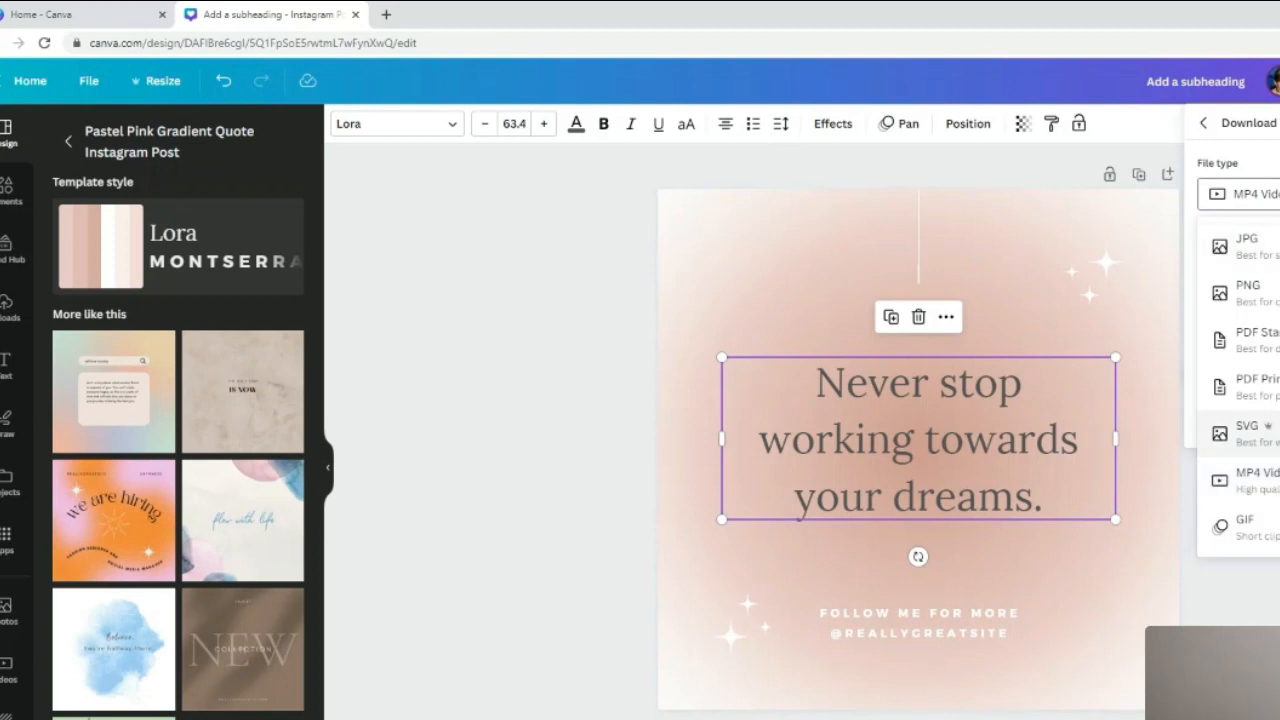
pyautogui.click(1241, 530)
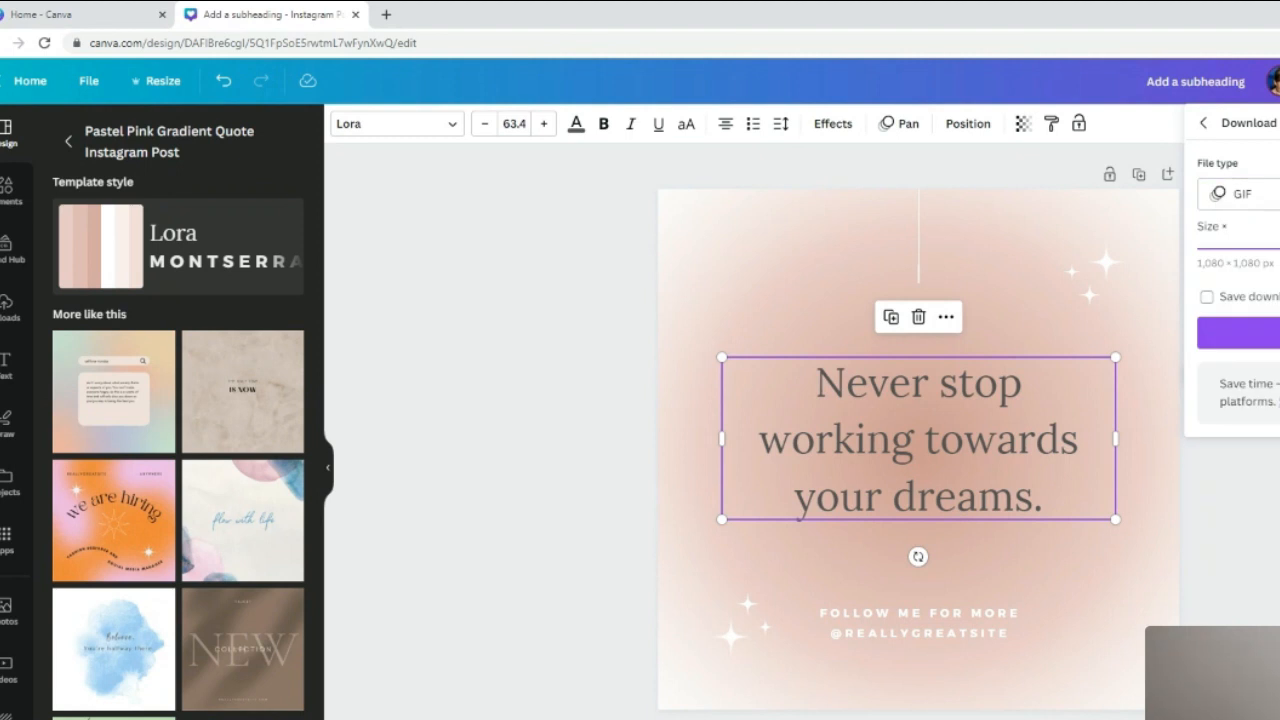
pyautogui.click(763, 203)
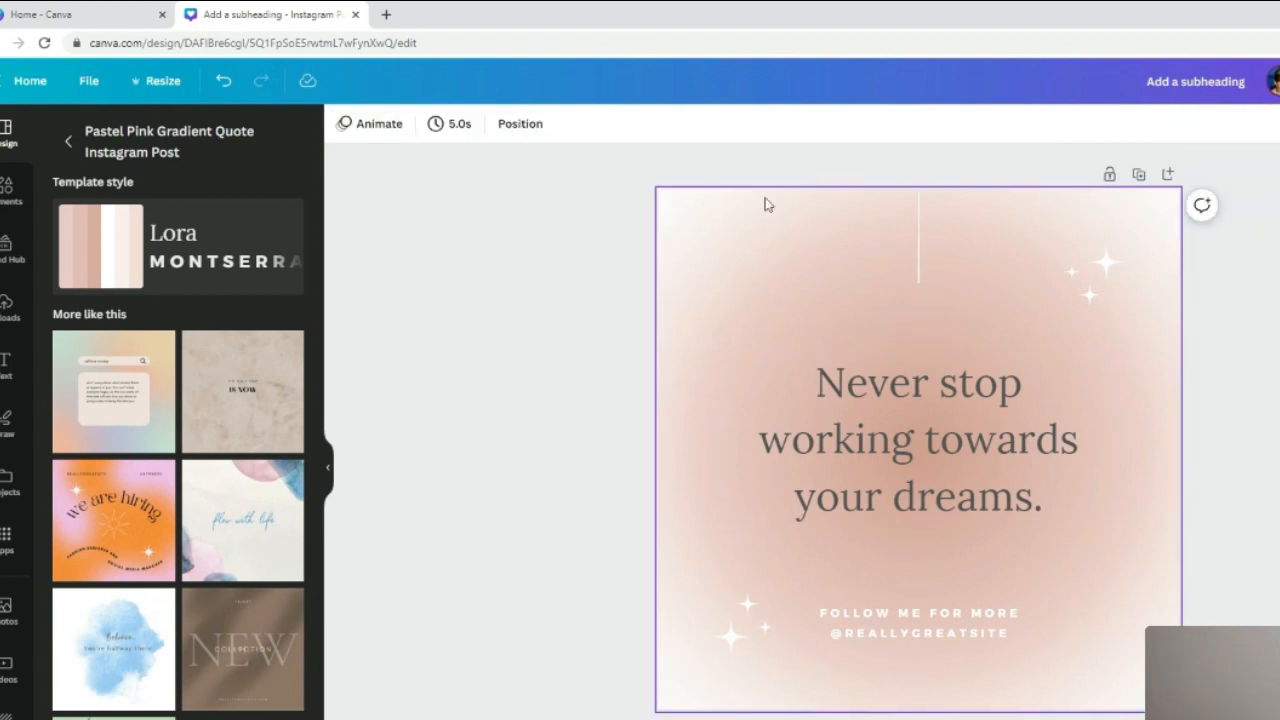
# Select the quote text again and remove its Pan animation.
pyautogui.click(829, 465)
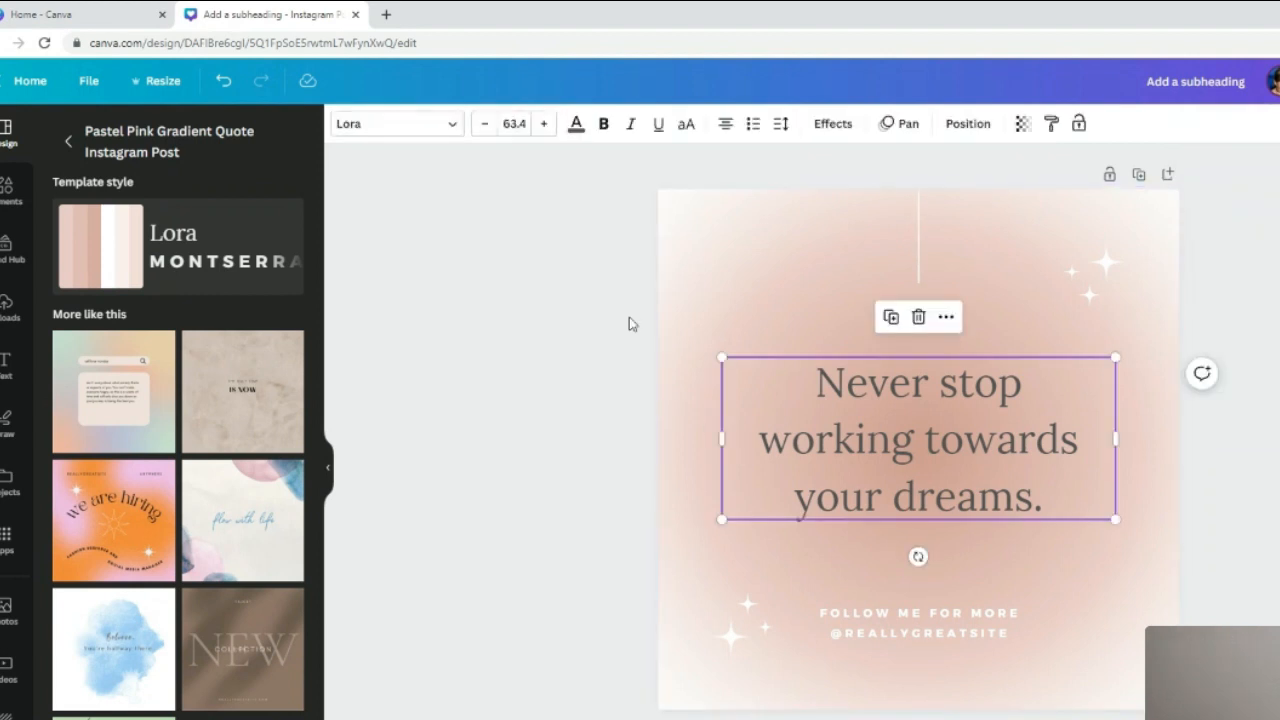
pyautogui.click(817, 128)
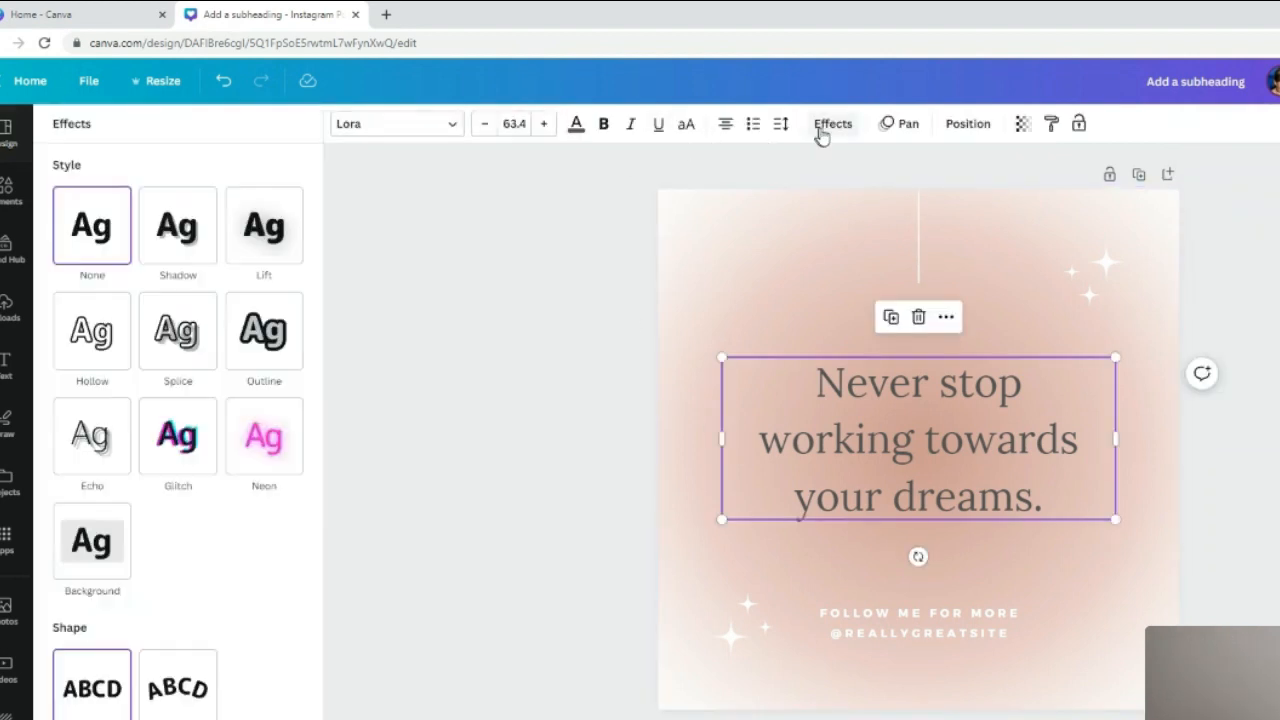
pyautogui.click(889, 126)
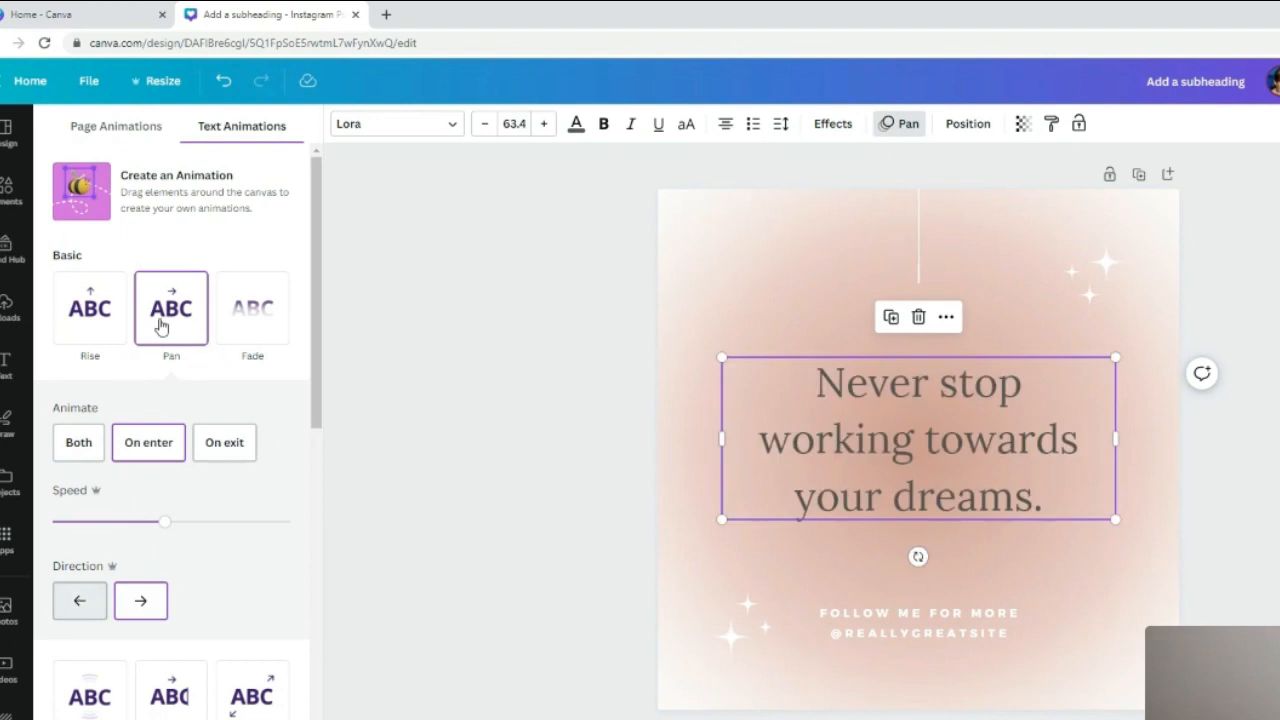
pyautogui.click(160, 327)
# Browse the Writing and Exaggerate text animations and try Tumble on the quote.
pyautogui.scroll(-4, 223, 434)
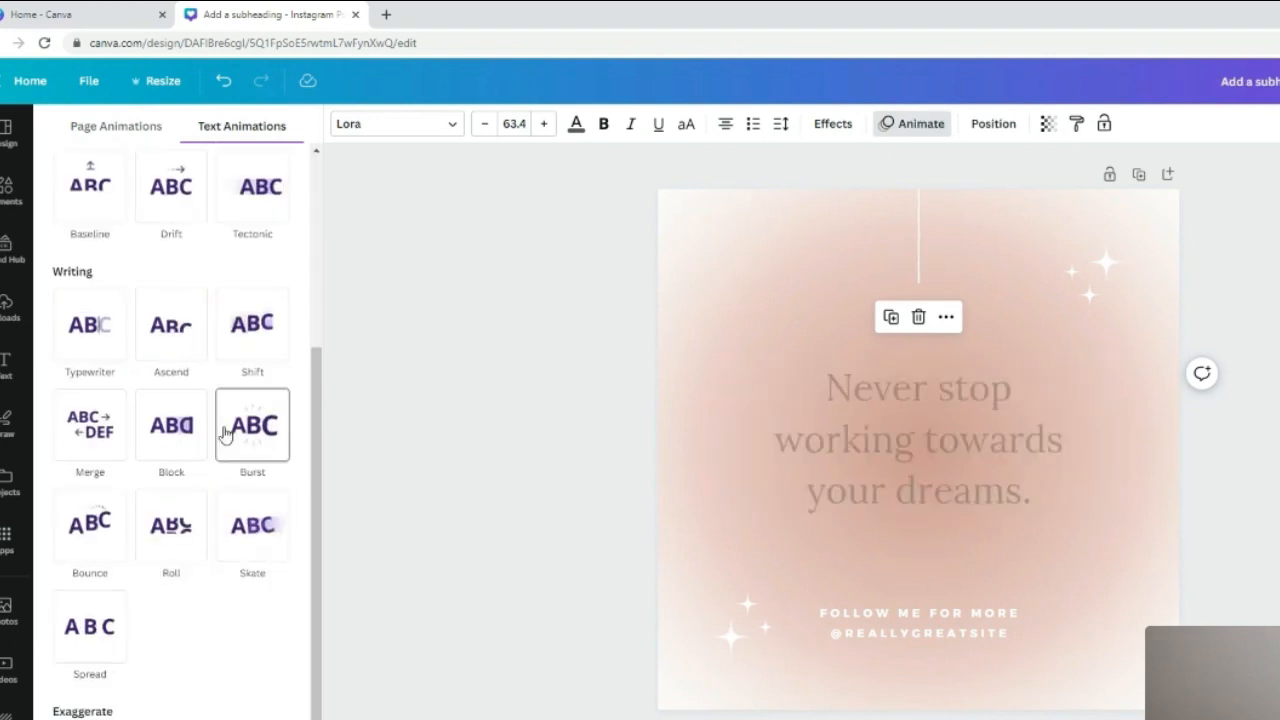
pyautogui.scroll(4, 225, 433)
pyautogui.scroll(-4, 225, 433)
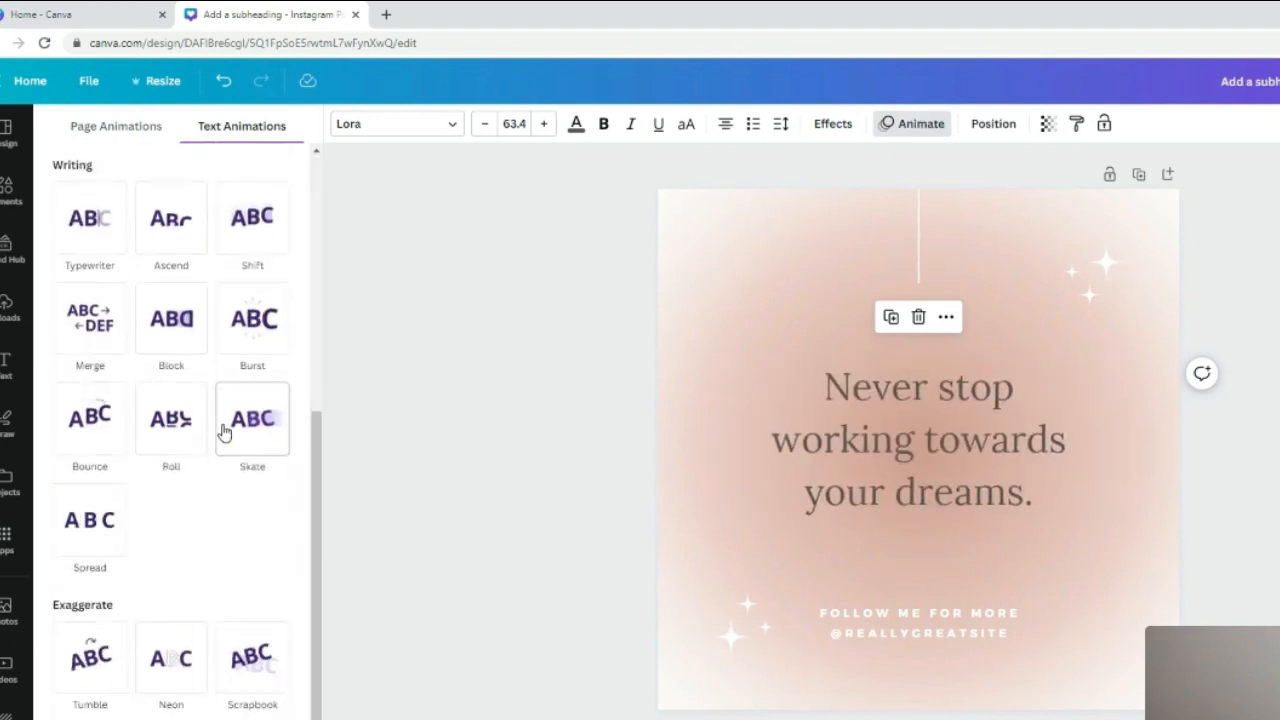
pyautogui.click(100, 648)
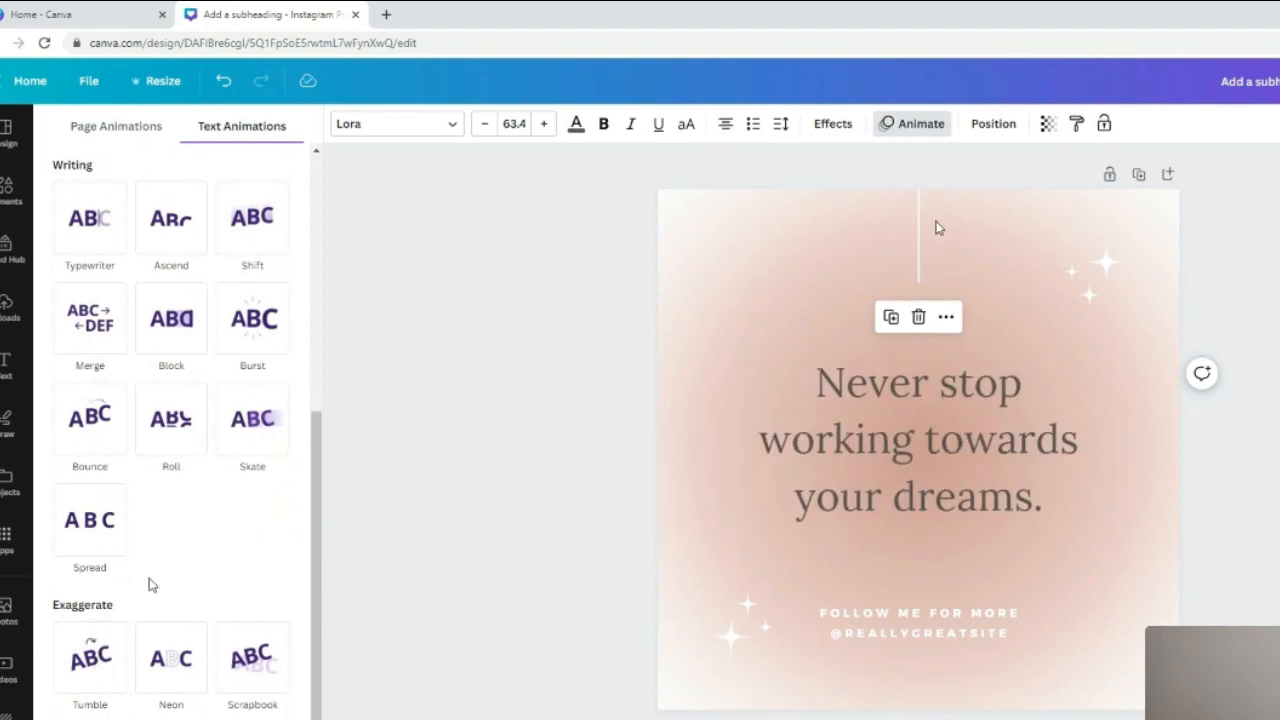
# Align the quote's text box to the page's left edge, then return it to the horizontal center.
pyautogui.click(993, 124)
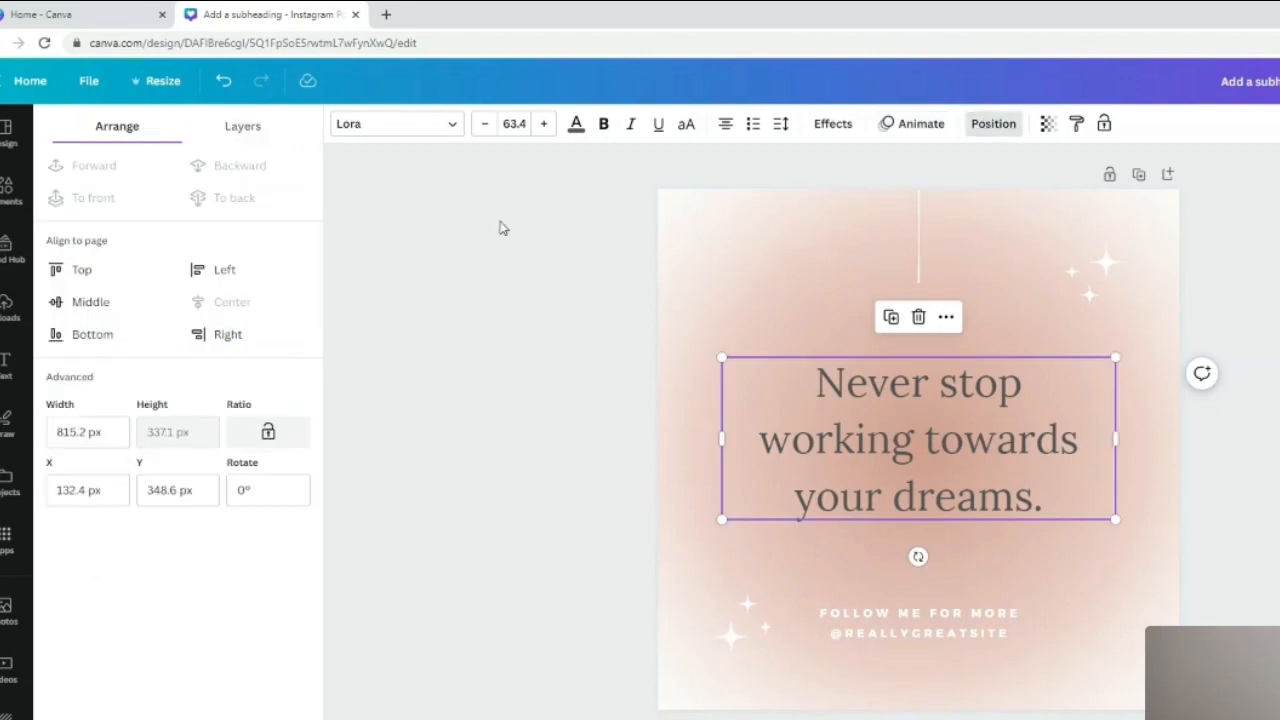
pyautogui.click(205, 269)
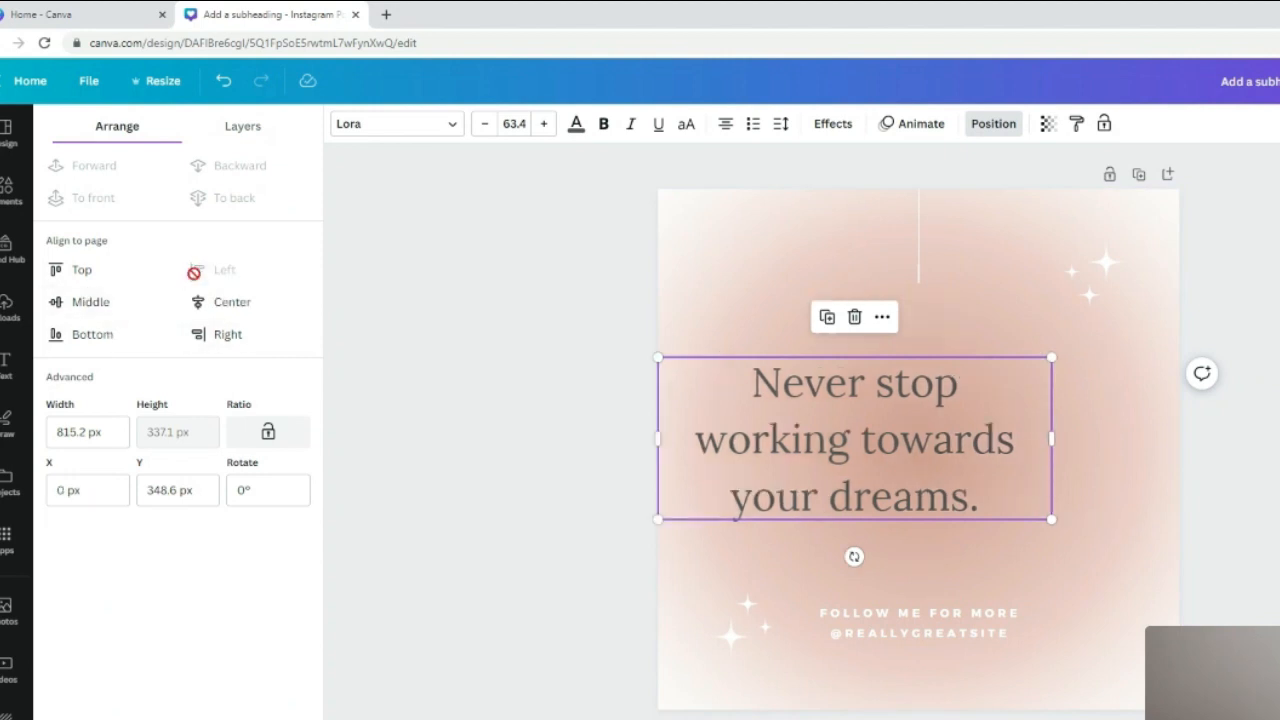
pyautogui.click(211, 312)
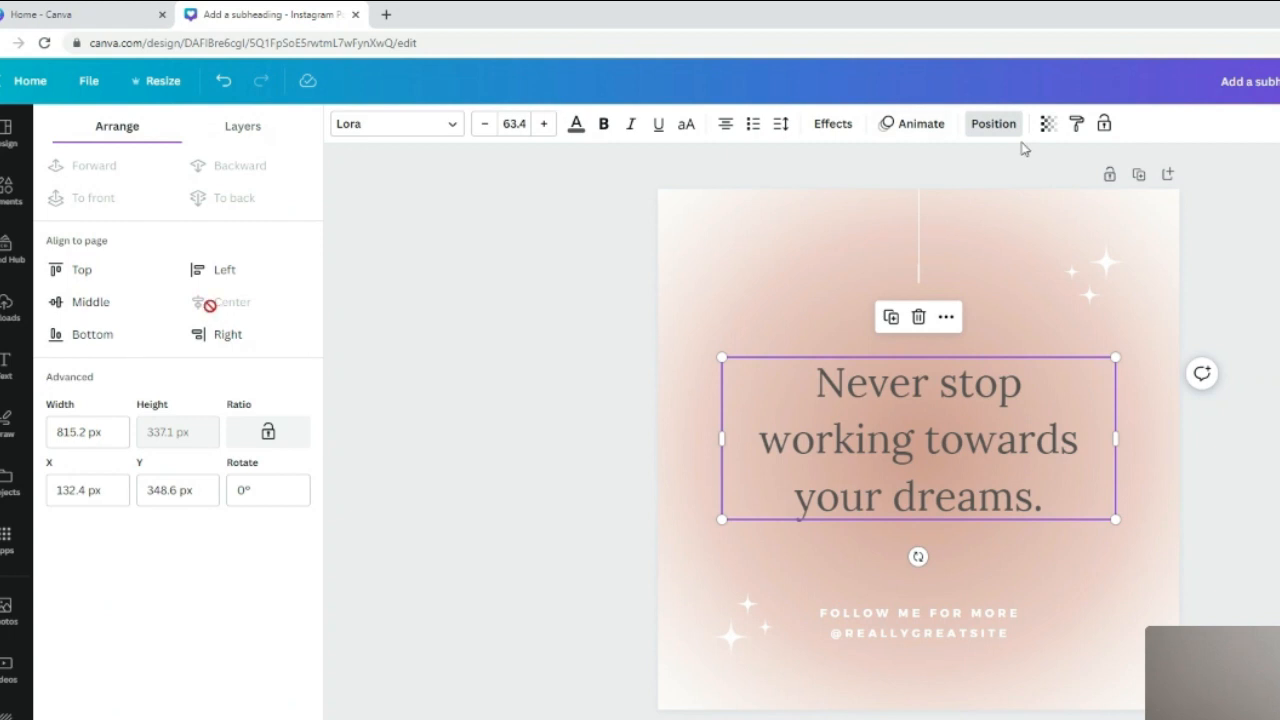
# Cycle the quote's text alignment through the other options, including left, and return it to centered.
pyautogui.click(727, 124)
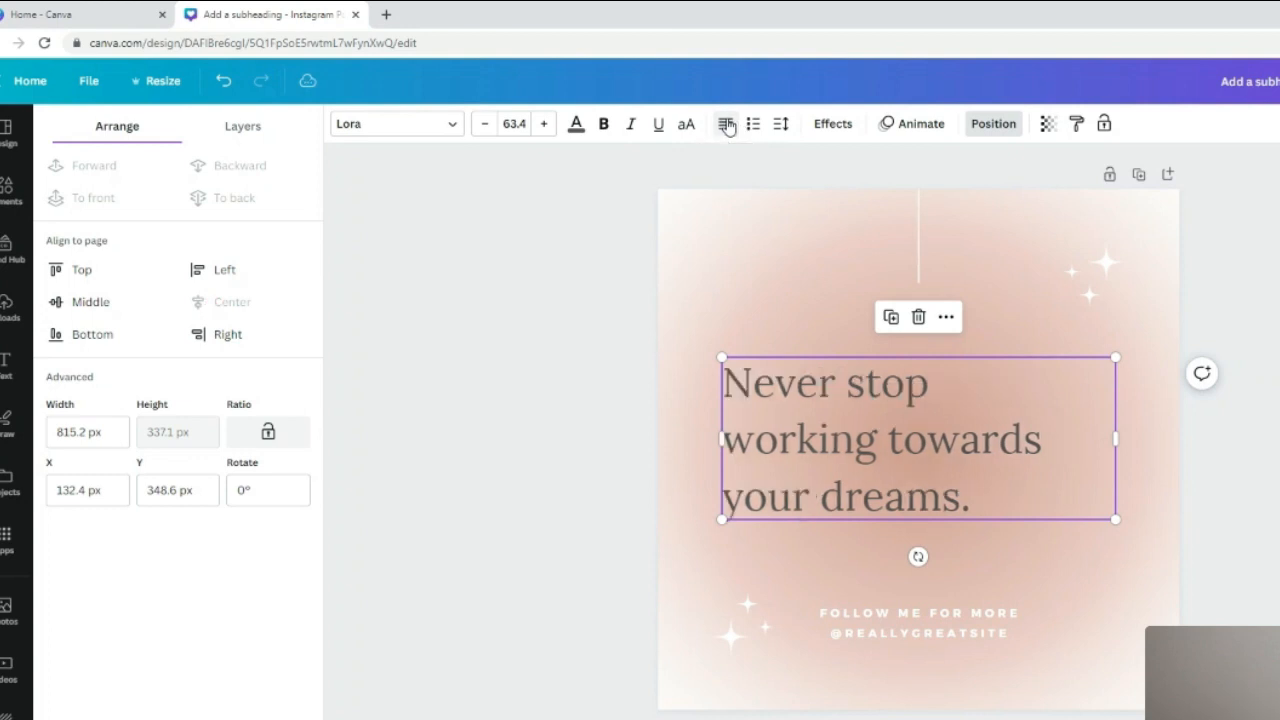
pyautogui.click(727, 124)
pyautogui.click(727, 124)
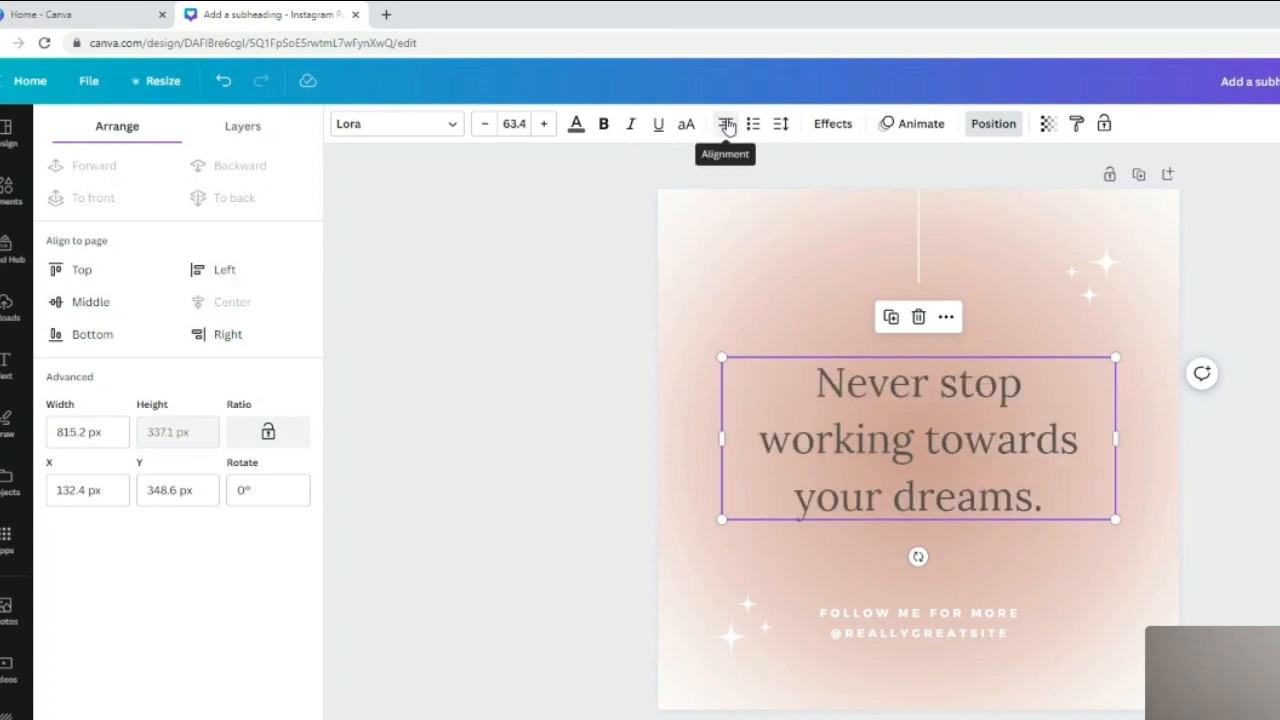
# Turn the quote into a bulleted list, change it to a numbered list, and remove the list formatting.
pyautogui.click(754, 124)
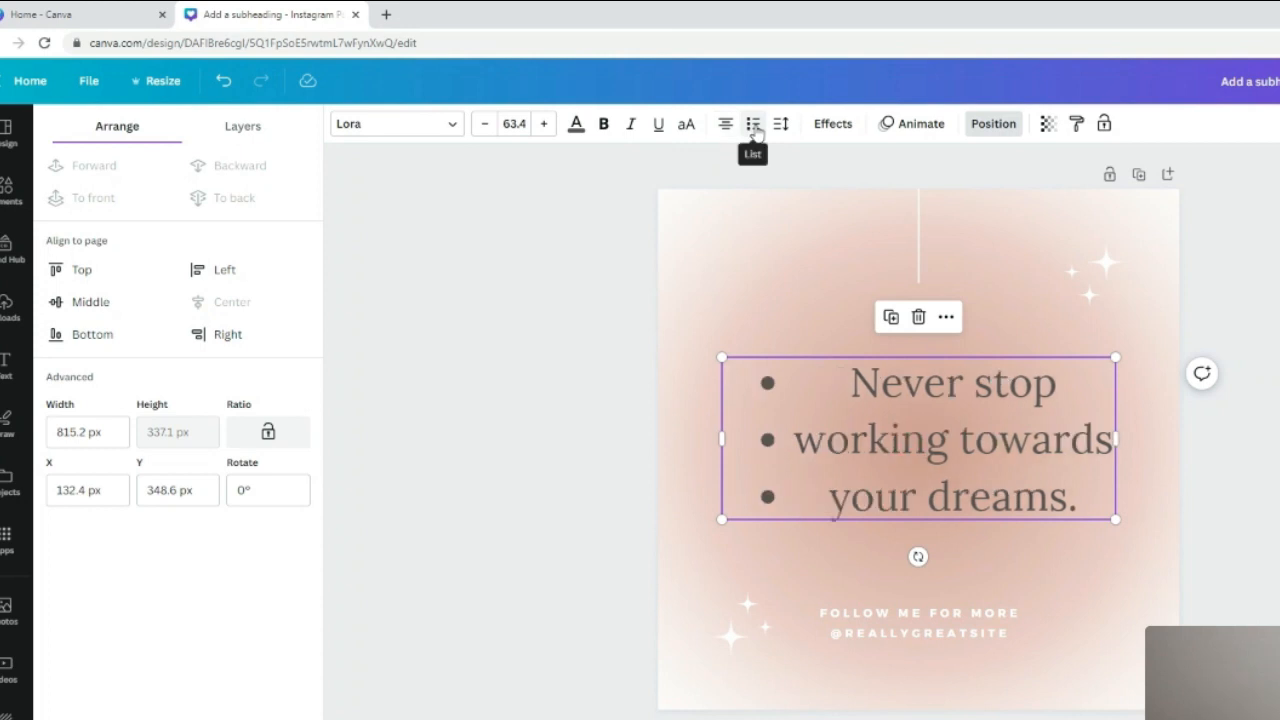
pyautogui.click(754, 124)
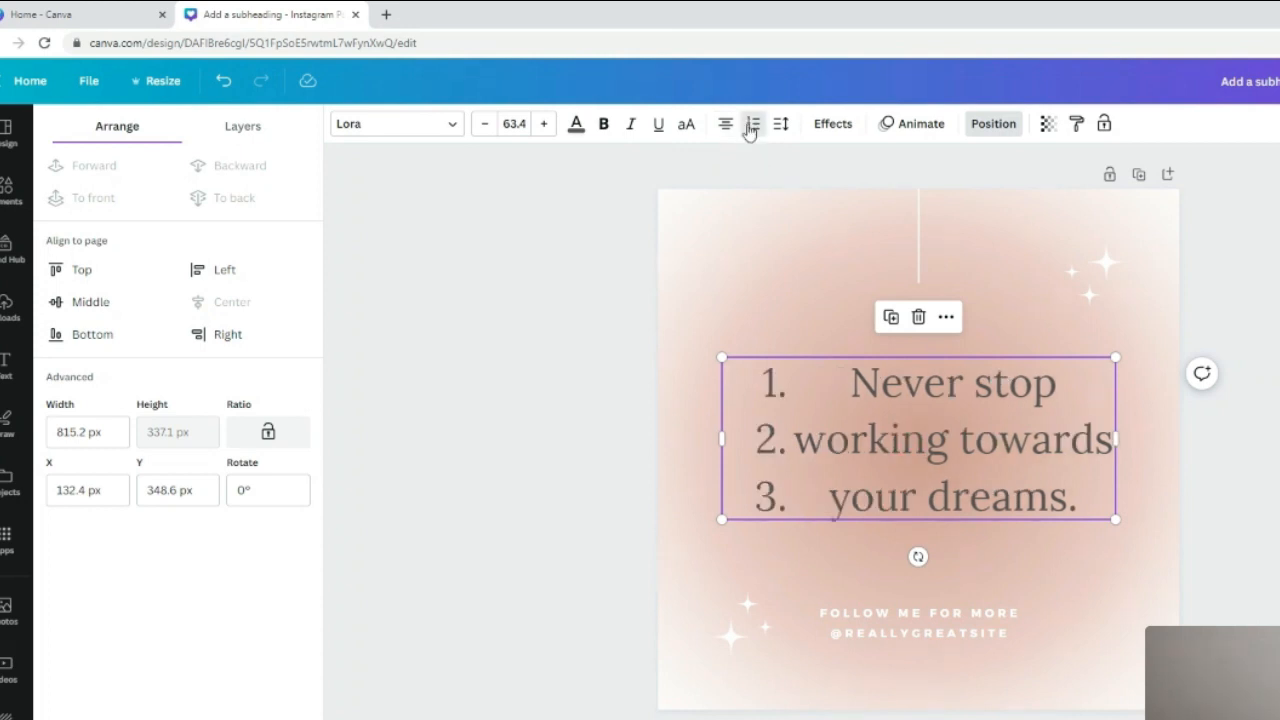
pyautogui.click(752, 124)
# Run through the quote's text alignment options a second time, ending with centered text.
pyautogui.click(722, 124)
pyautogui.click(726, 126)
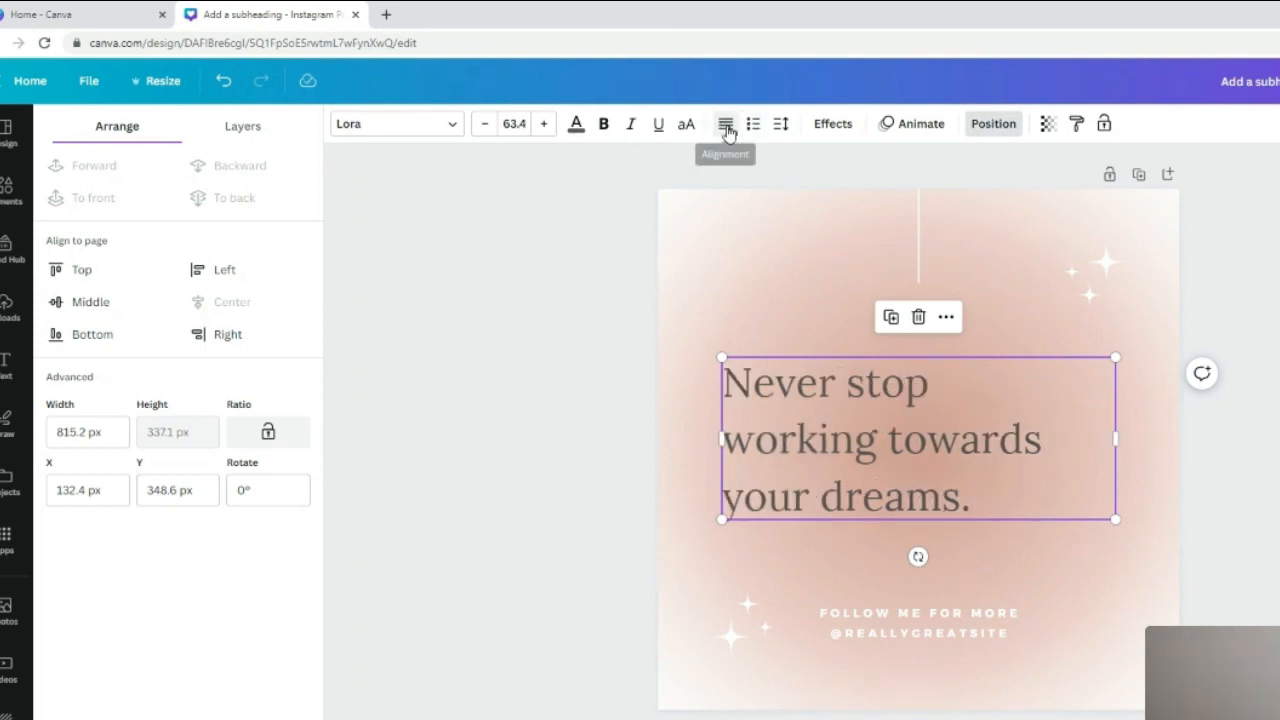
pyautogui.click(726, 125)
pyautogui.click(726, 125)
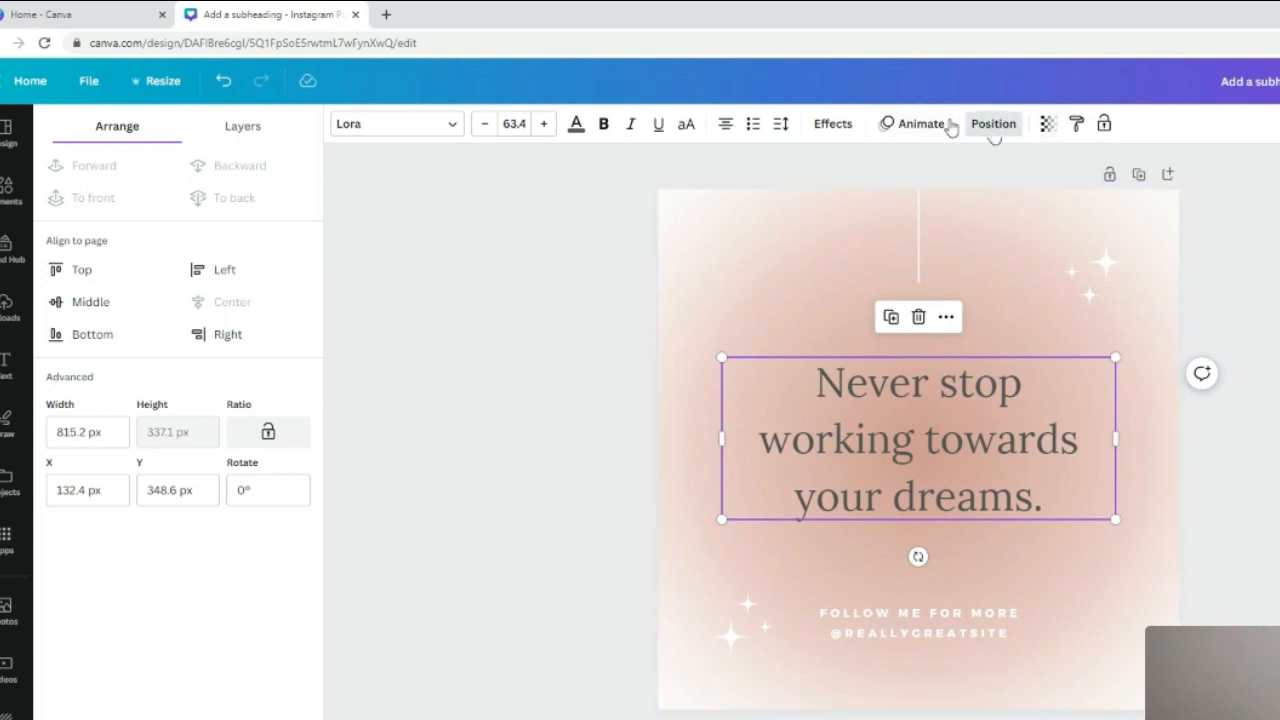
# Set the quote's letter spacing to 9 and its line spacing to 1.4.
pyautogui.click(780, 124)
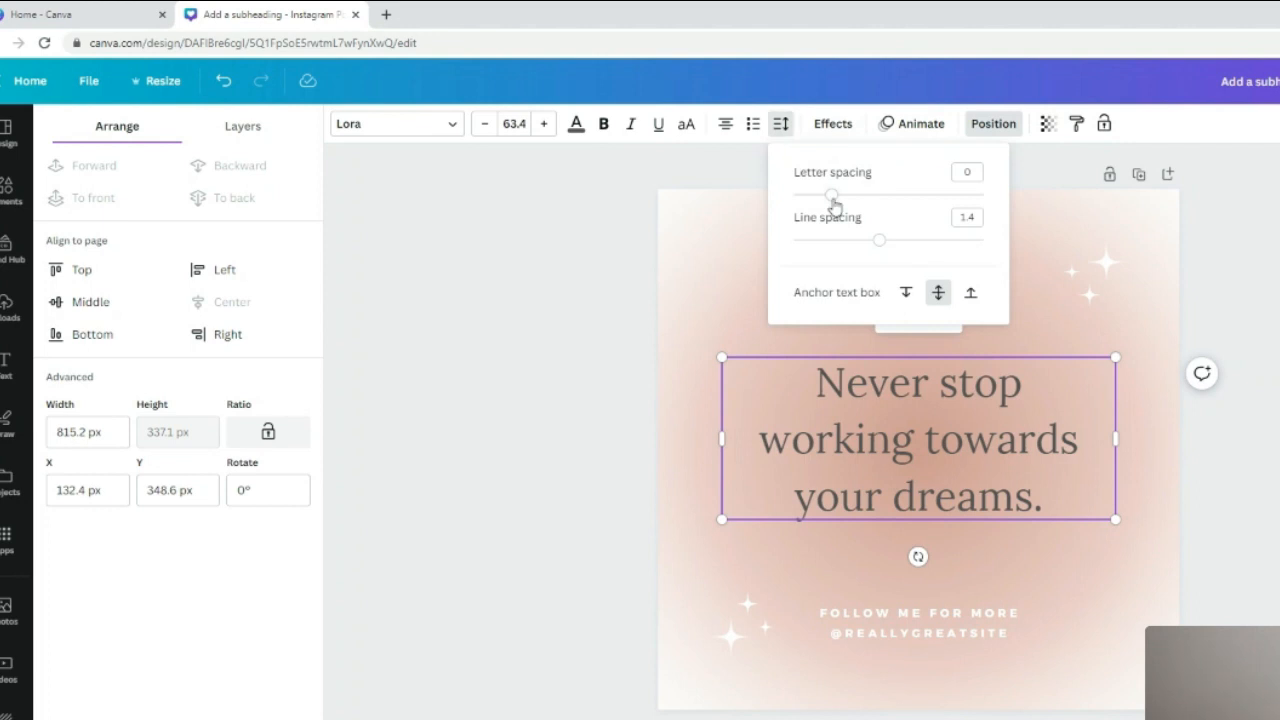
pyautogui.moveTo(834, 204)
pyautogui.mouseDown()
pyautogui.moveTo(920, 214)
pyautogui.moveTo(832, 214)
pyautogui.mouseUp()
pyautogui.moveTo(880, 249)
pyautogui.mouseDown()
pyautogui.moveTo(955, 265)
pyautogui.moveTo(828, 252)
pyautogui.moveTo(881, 262)
pyautogui.mouseUp()
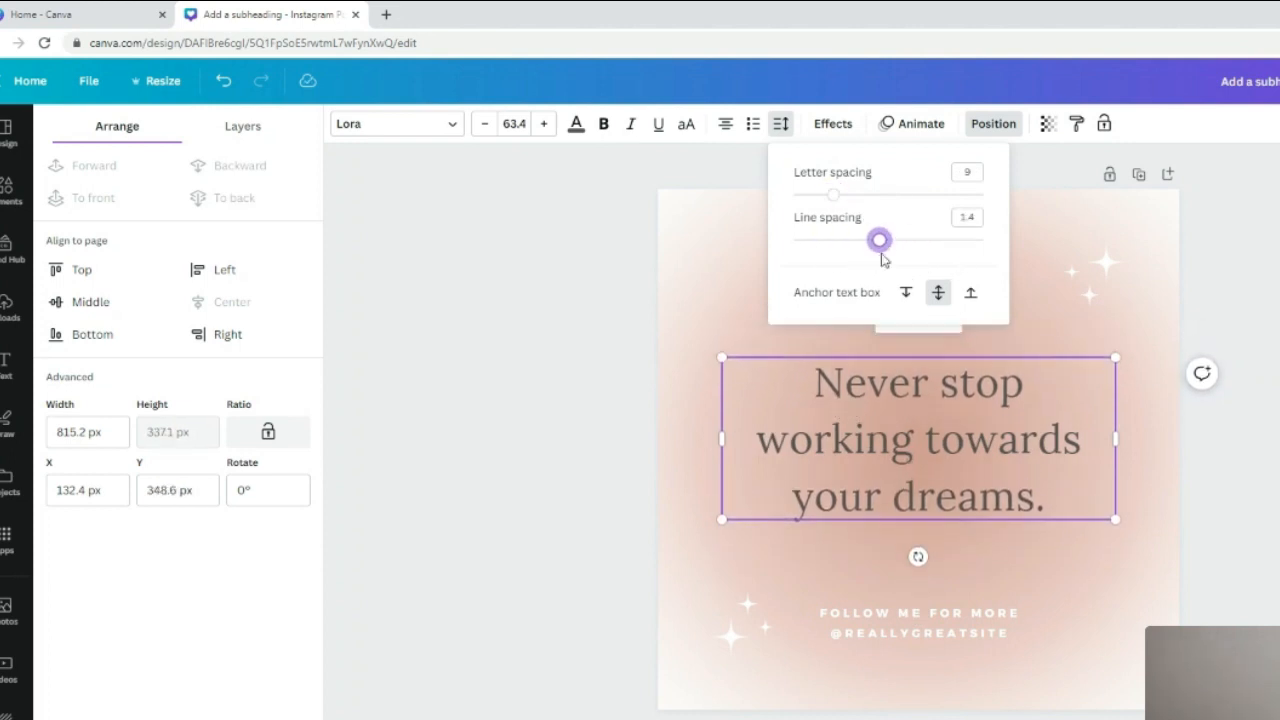
pyautogui.click(1274, 223)
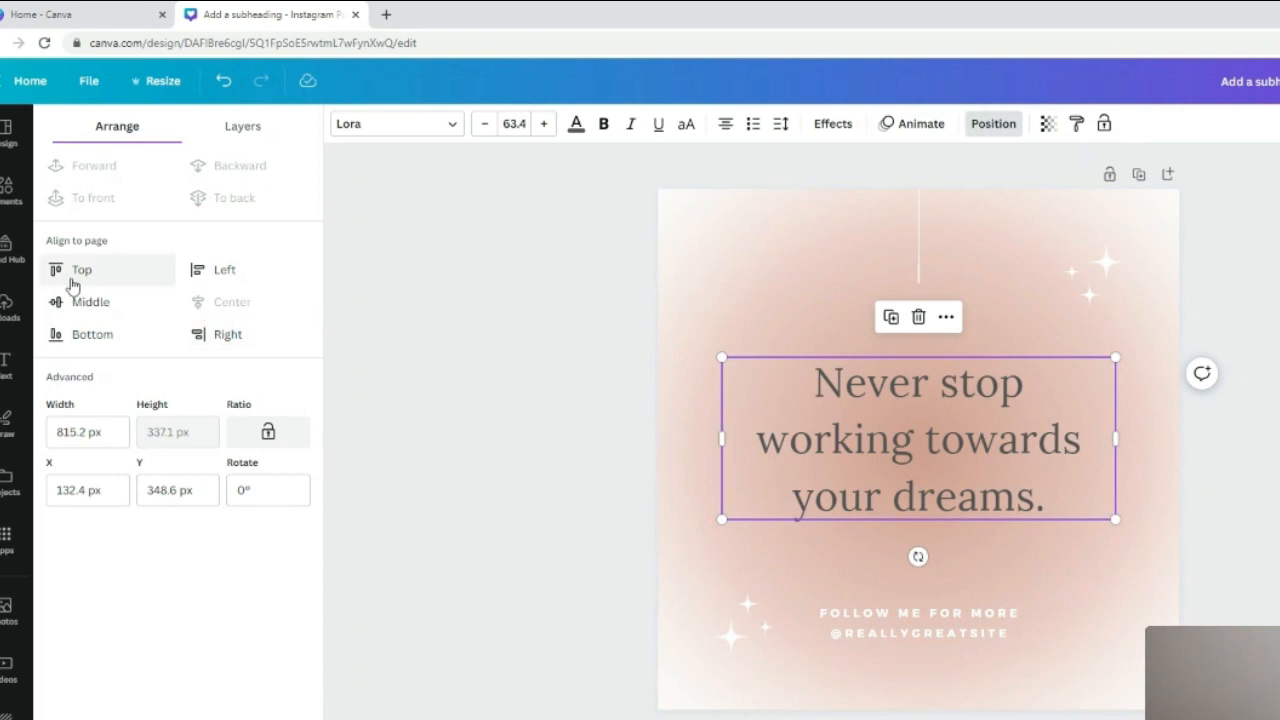
# Add a square shape from the elements and enlarge it to about 734 by 669 px over the quote.
pyautogui.click(8, 205)
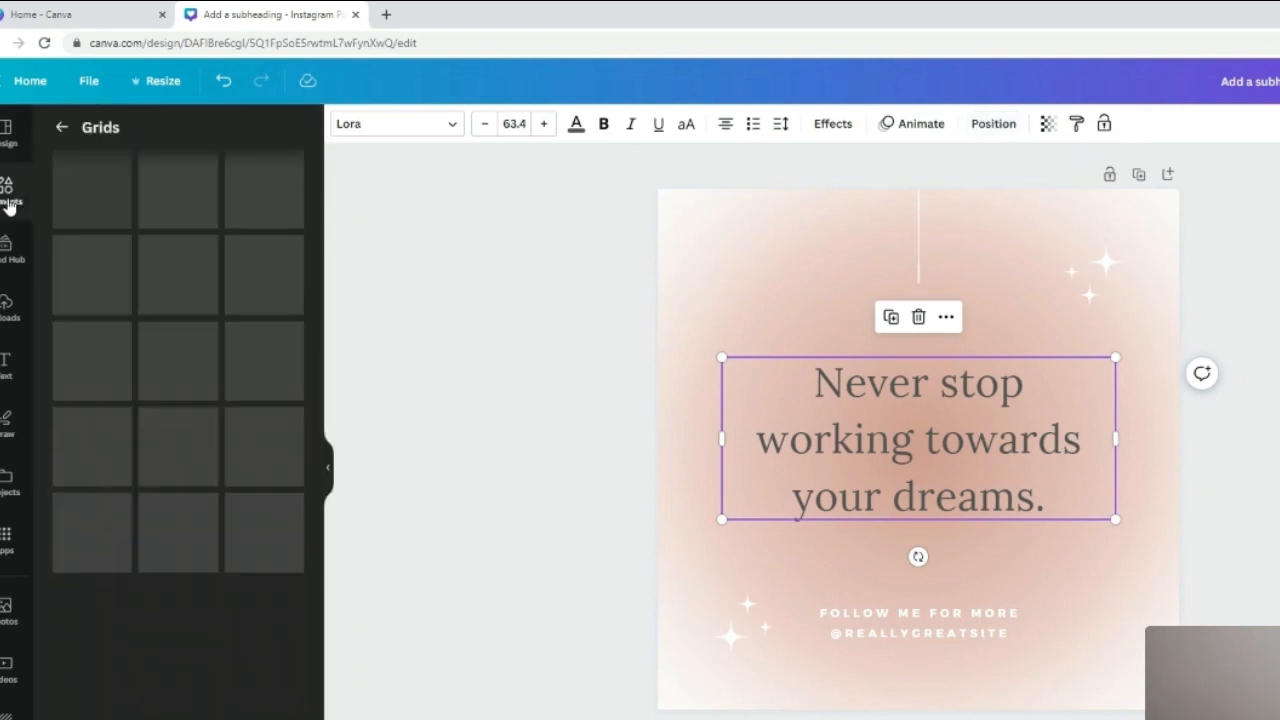
pyautogui.click(61, 127)
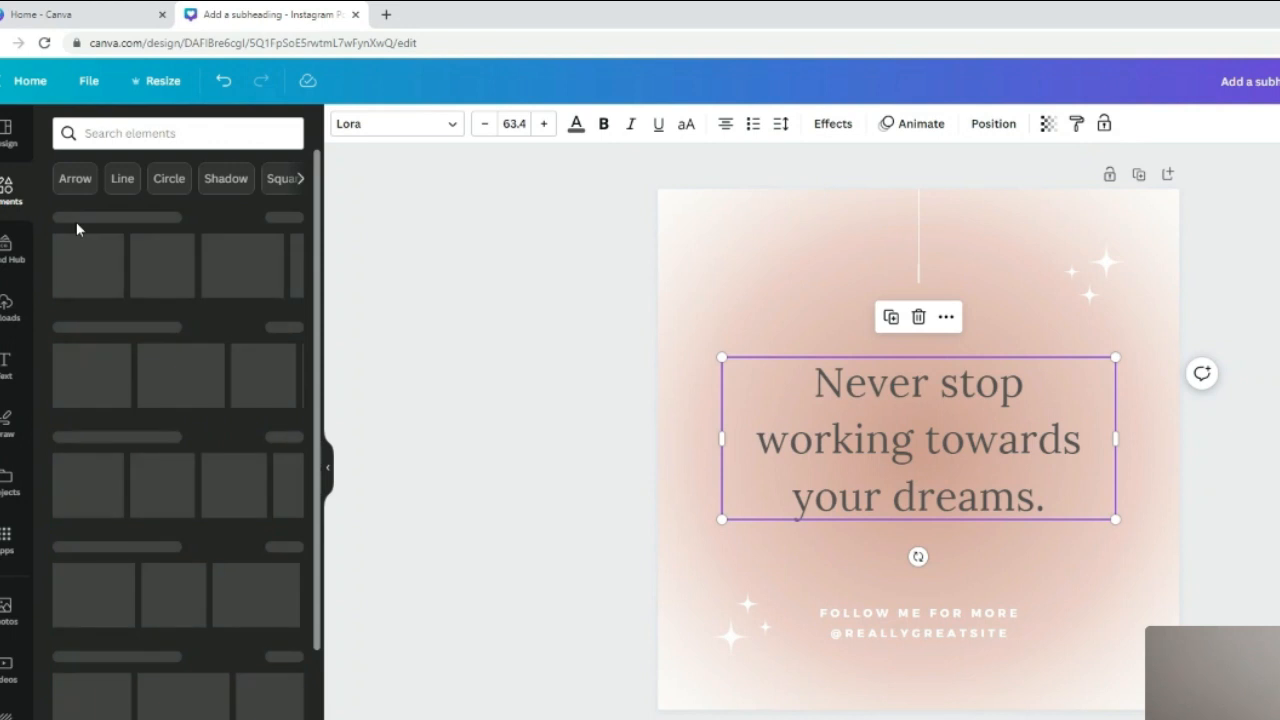
pyautogui.click(73, 383)
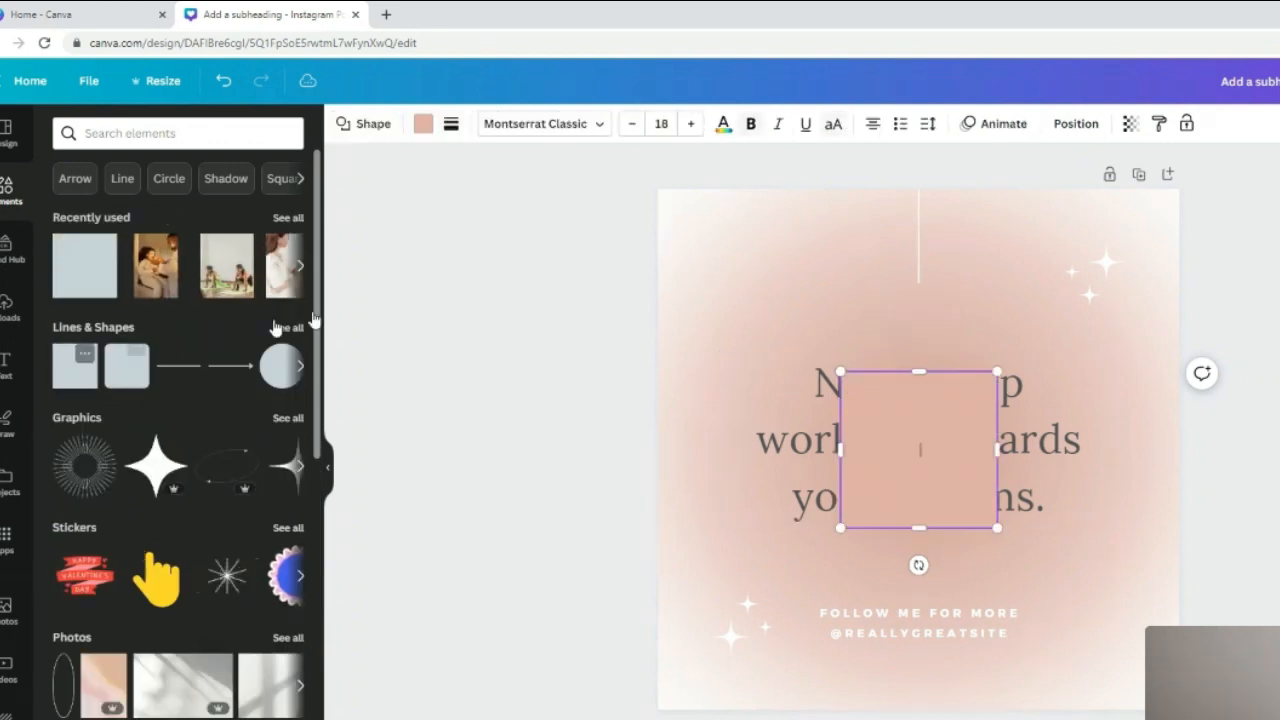
pyautogui.moveTo(840, 372); pyautogui.dragTo(669, 251)
pyautogui.moveTo(998, 529); pyautogui.dragTo(1023, 571)
pyautogui.moveTo(940, 526); pyautogui.dragTo(980, 516)
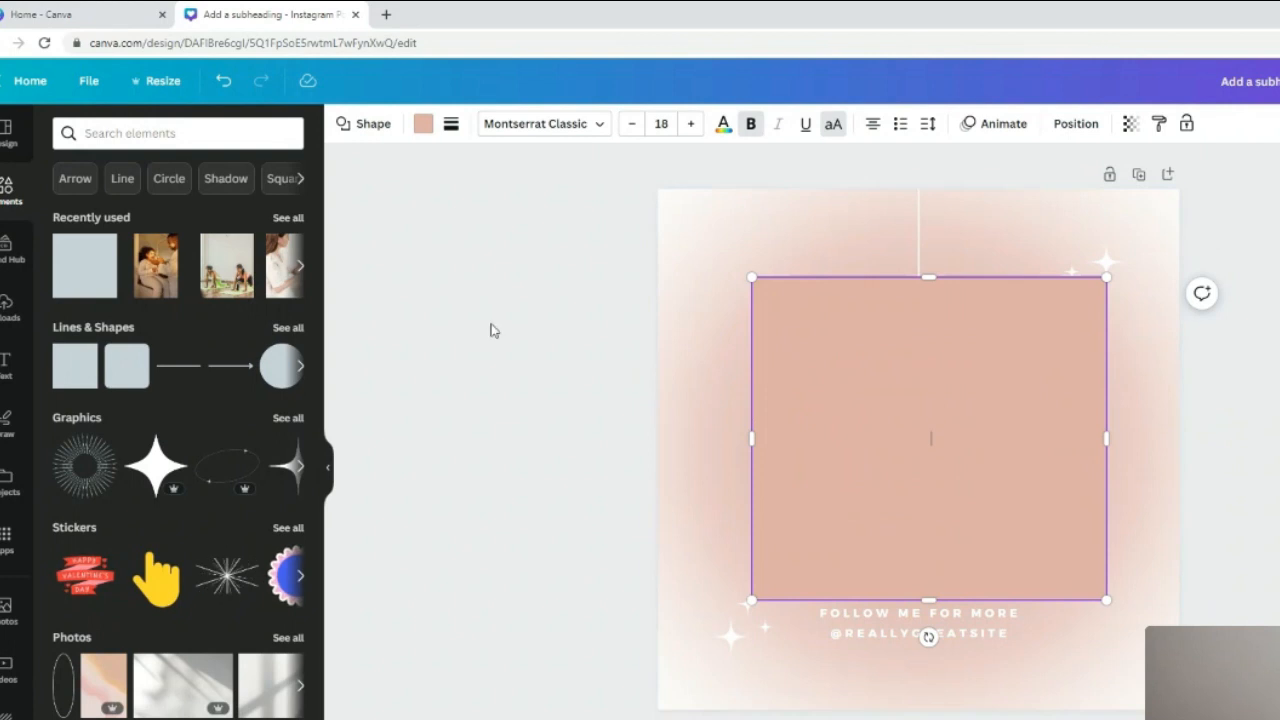
# Fill the square with white and send it backward behind the quote and all other elements.
pyautogui.click(422, 125)
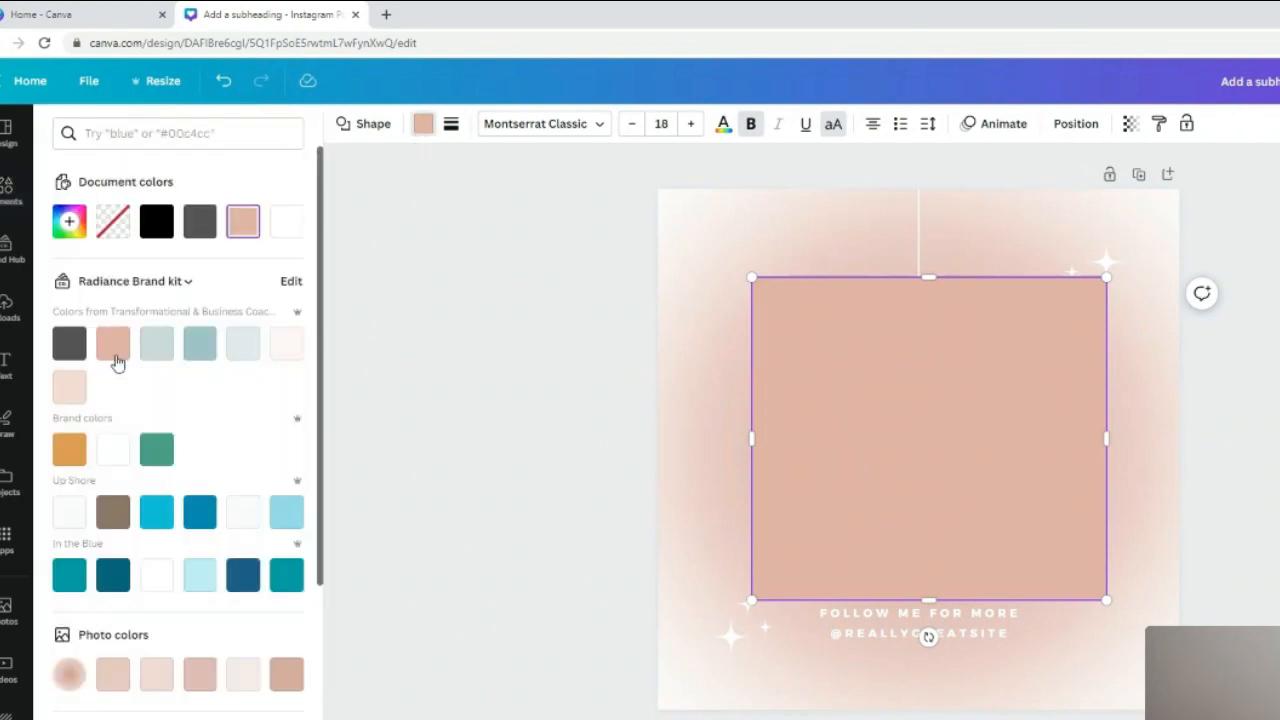
pyautogui.click(297, 232)
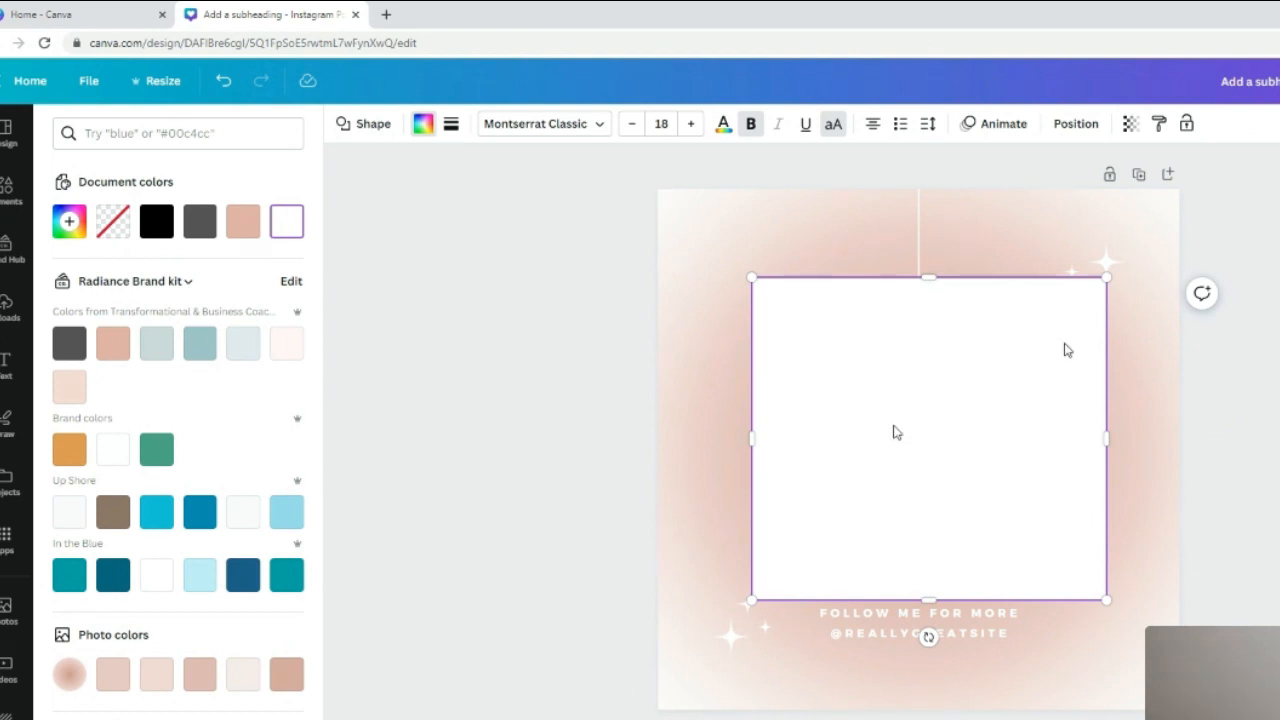
pyautogui.click(1077, 127)
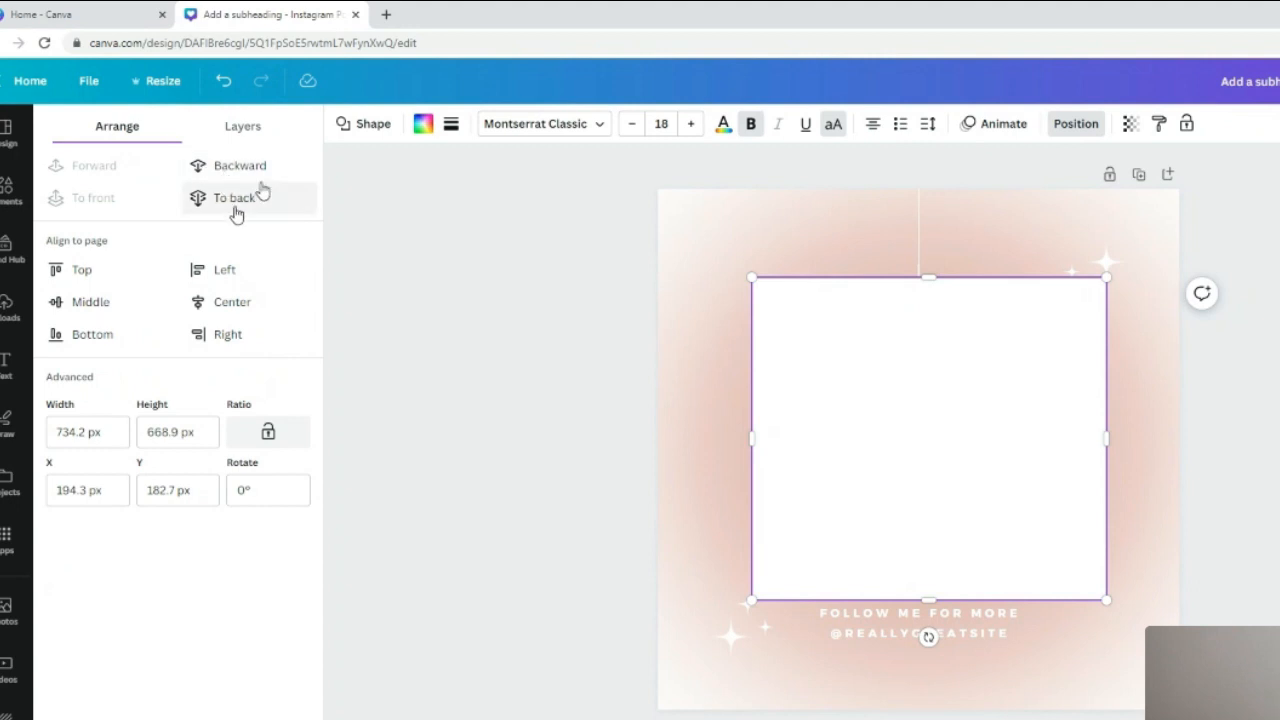
pyautogui.click(215, 176)
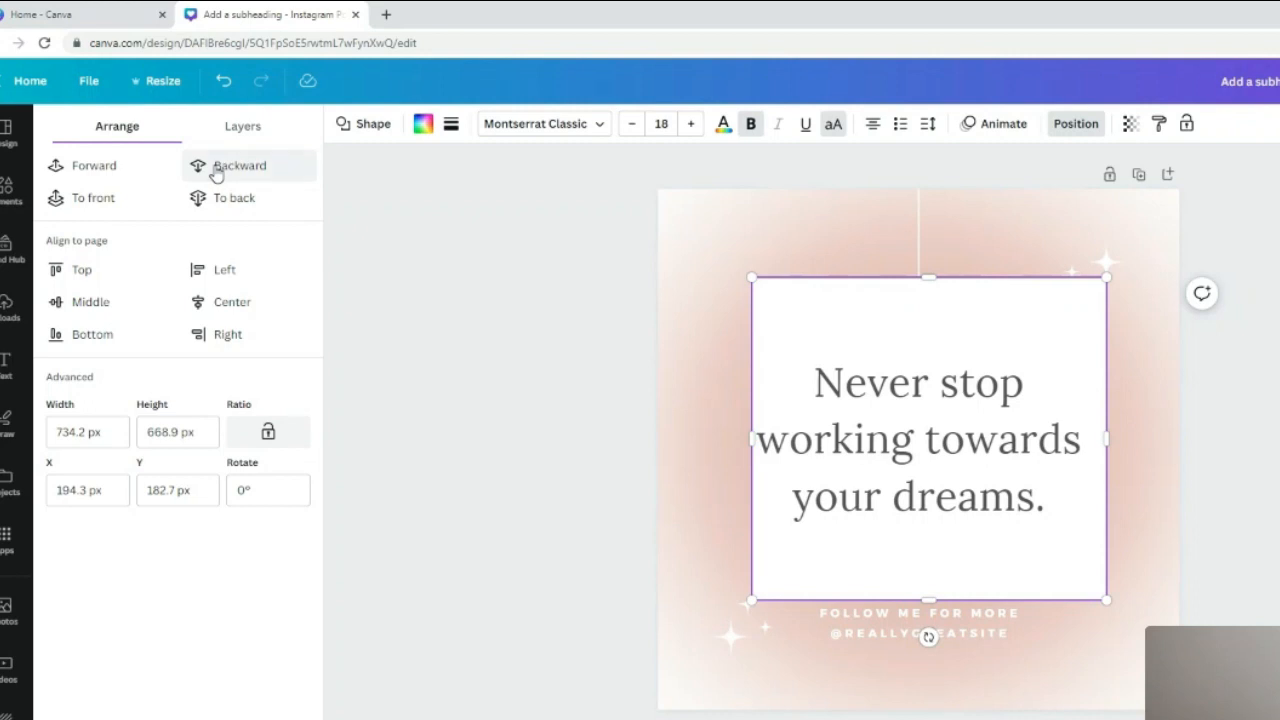
pyautogui.click(215, 170)
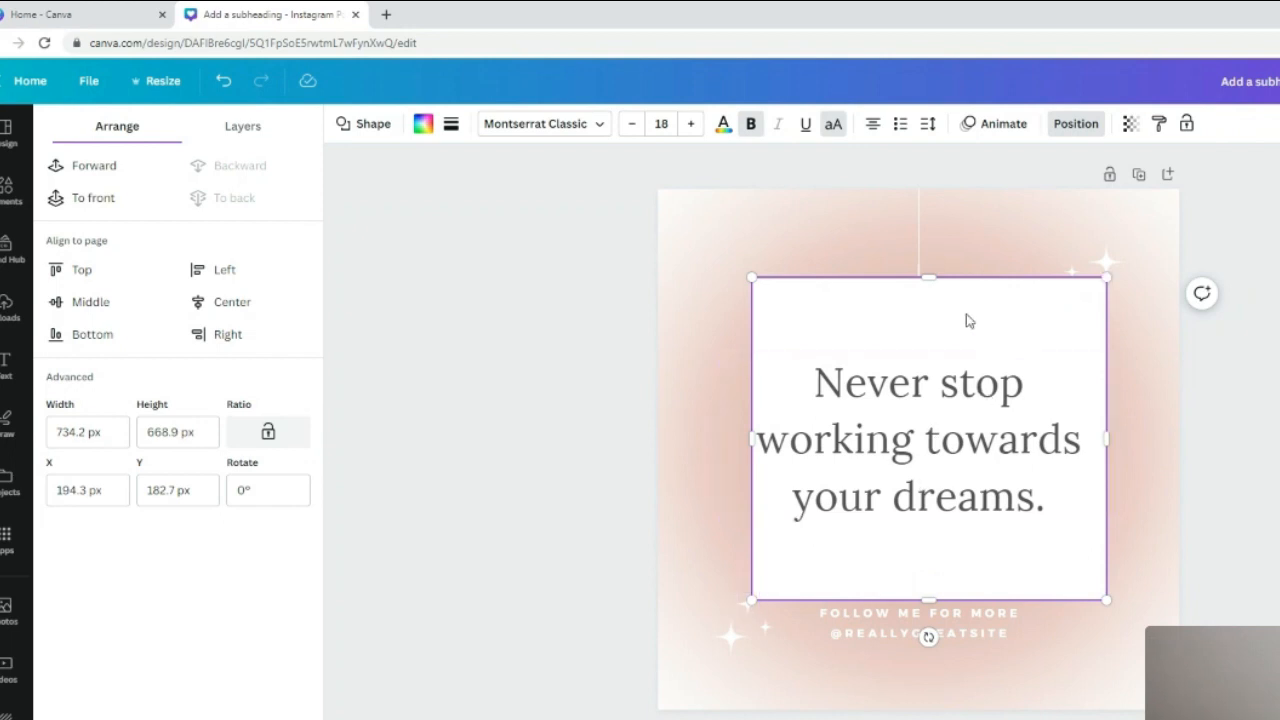
# Center the white square horizontally on the page and set its transparency to 43.
pyautogui.moveTo(917, 320); pyautogui.dragTo(903, 314)
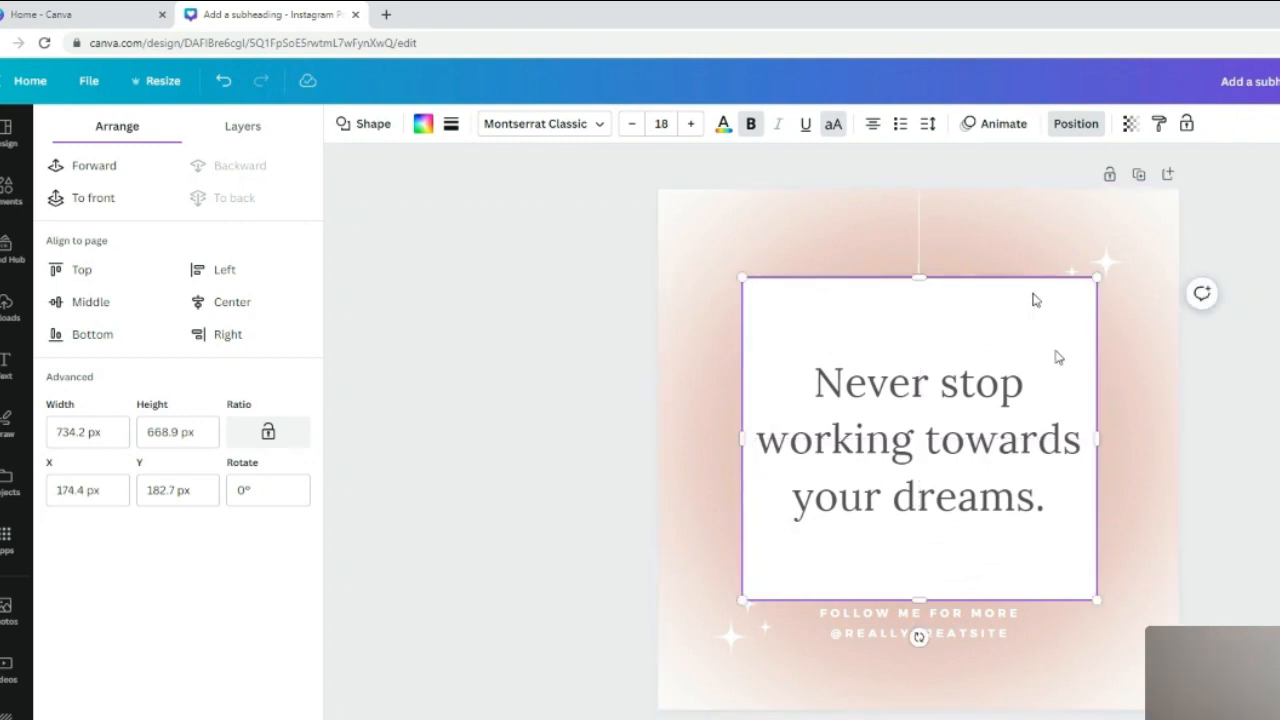
pyautogui.click(1129, 123)
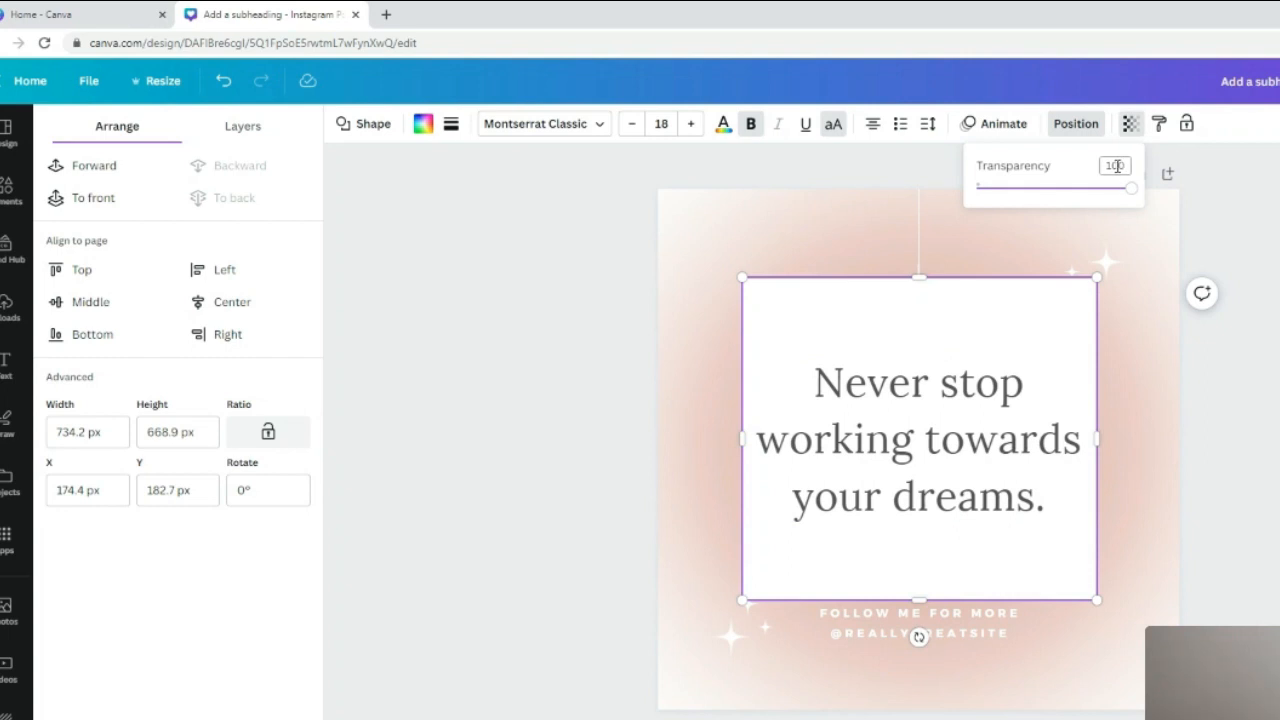
pyautogui.moveTo(1131, 188); pyautogui.dragTo(1045, 200)
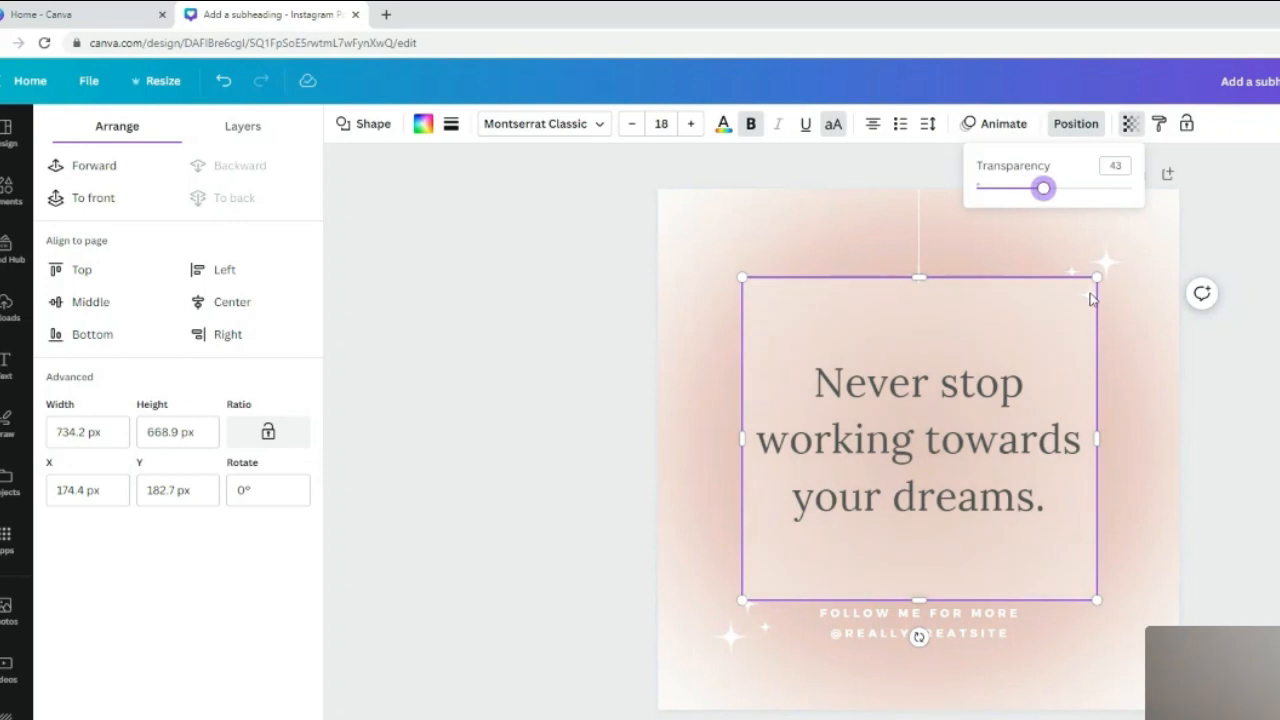
pyautogui.click(1160, 383)
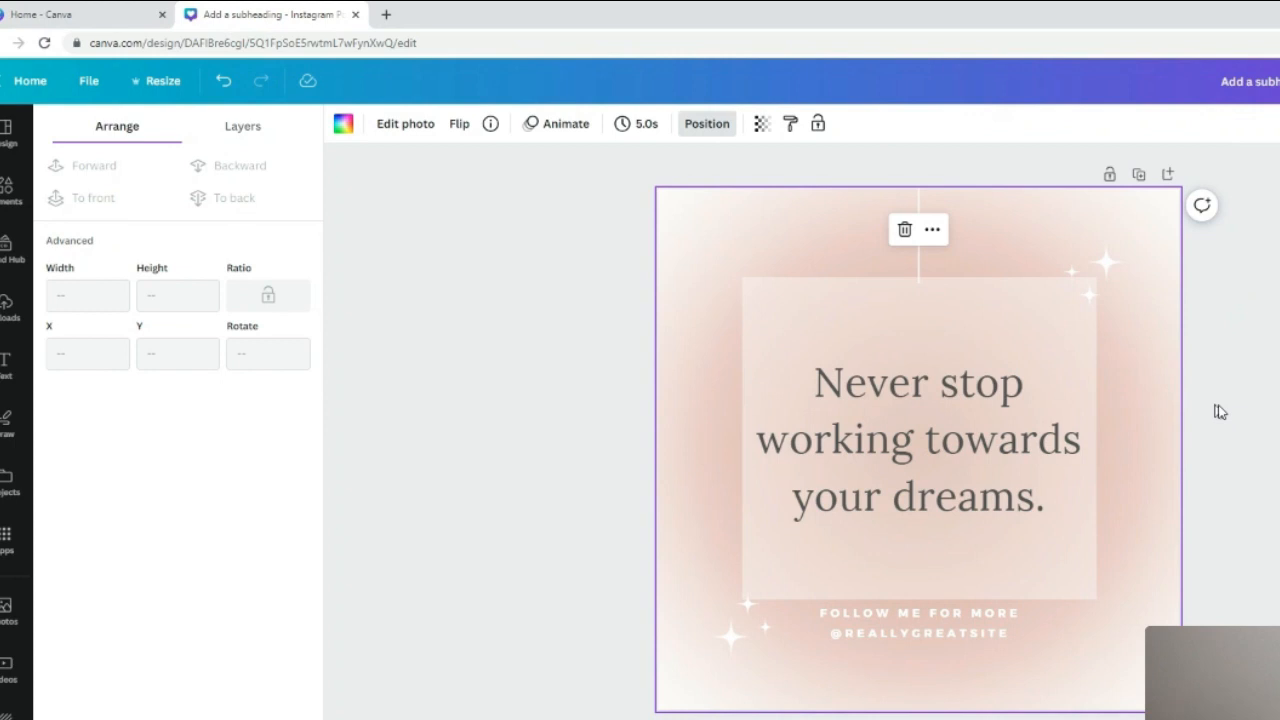
pyautogui.click(344, 405)
# Search the photo library for "office" and make the office photo with the green plant wall the page background.
pyautogui.click(15, 610)
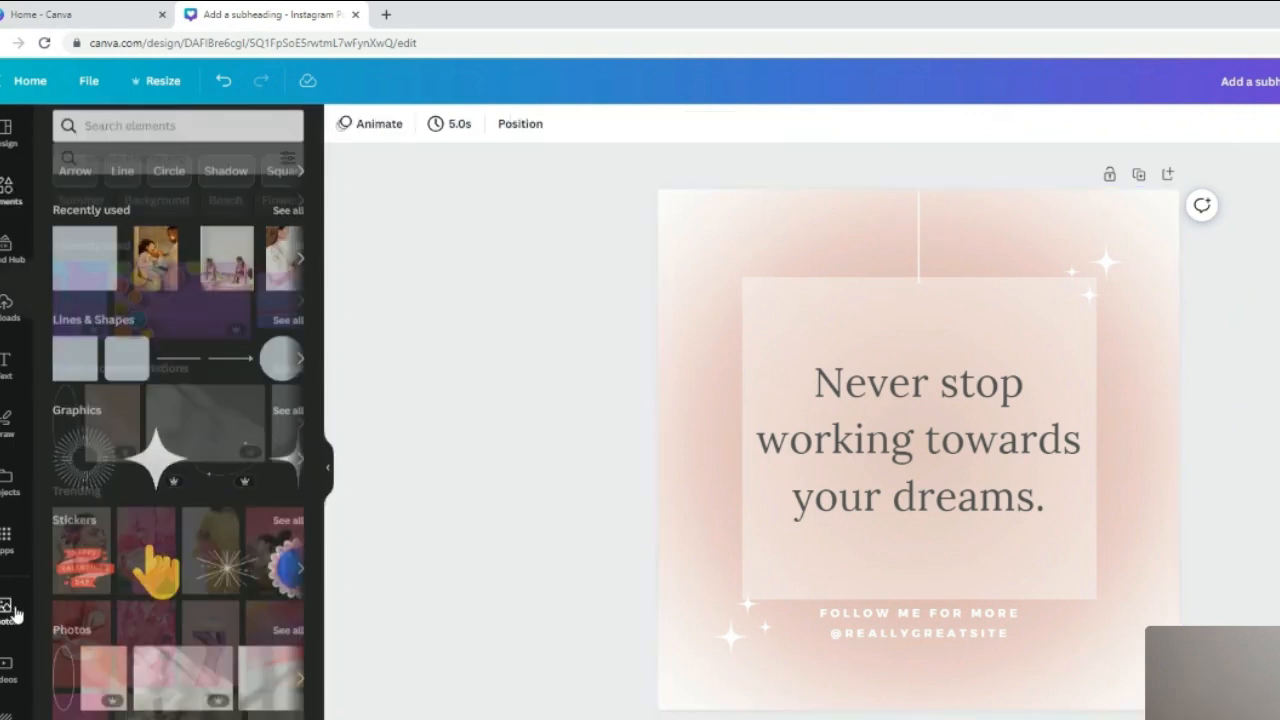
pyautogui.scroll(-10, 277, 625)
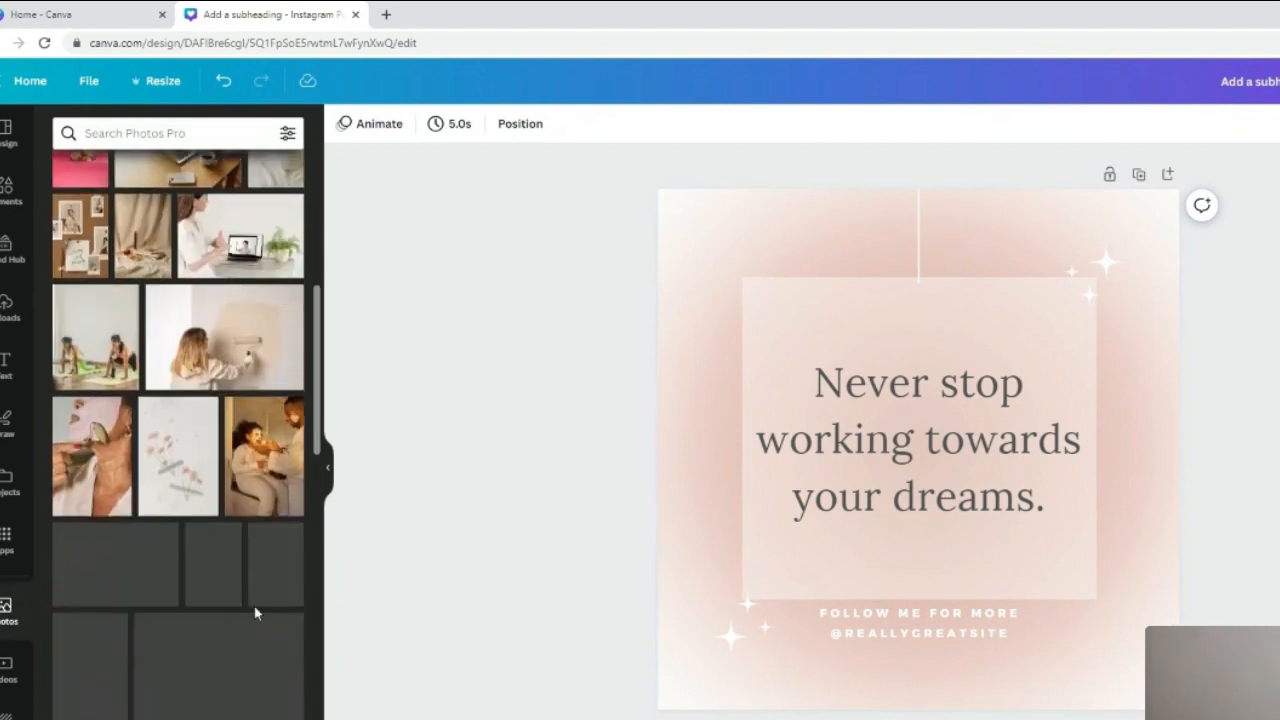
pyautogui.scroll(-10, 245, 598)
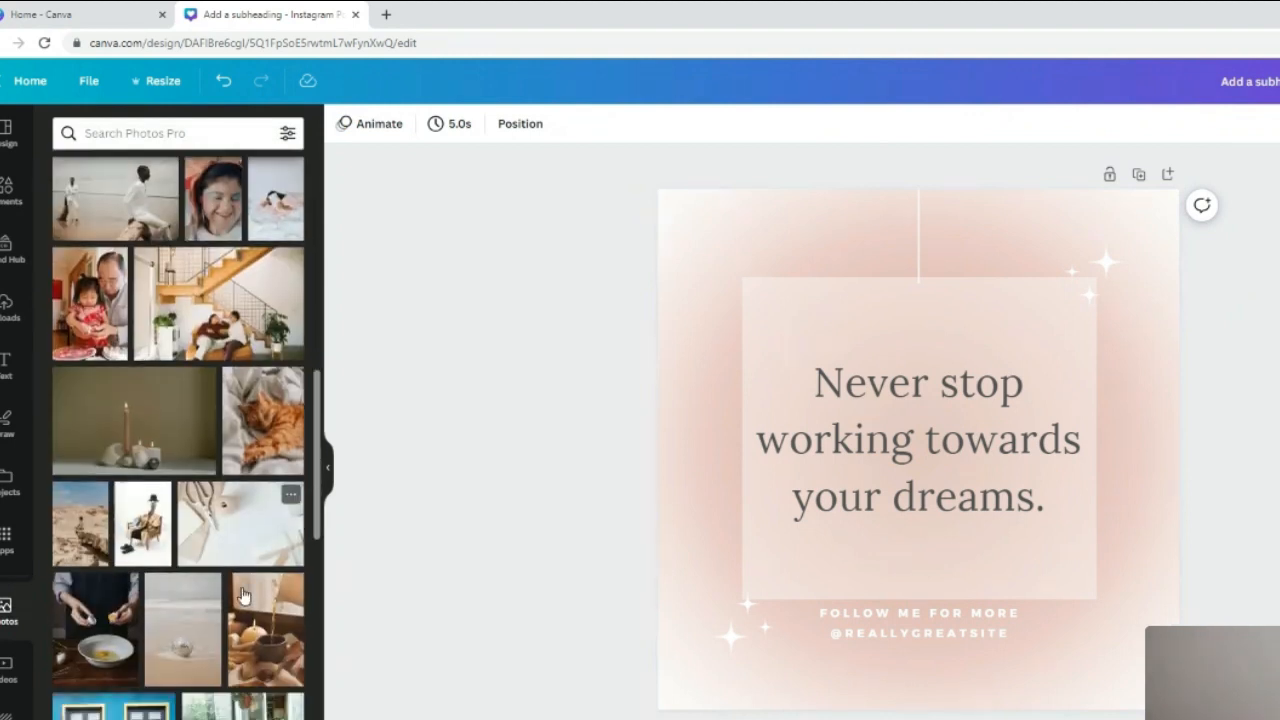
pyautogui.scroll(-10, 243, 596)
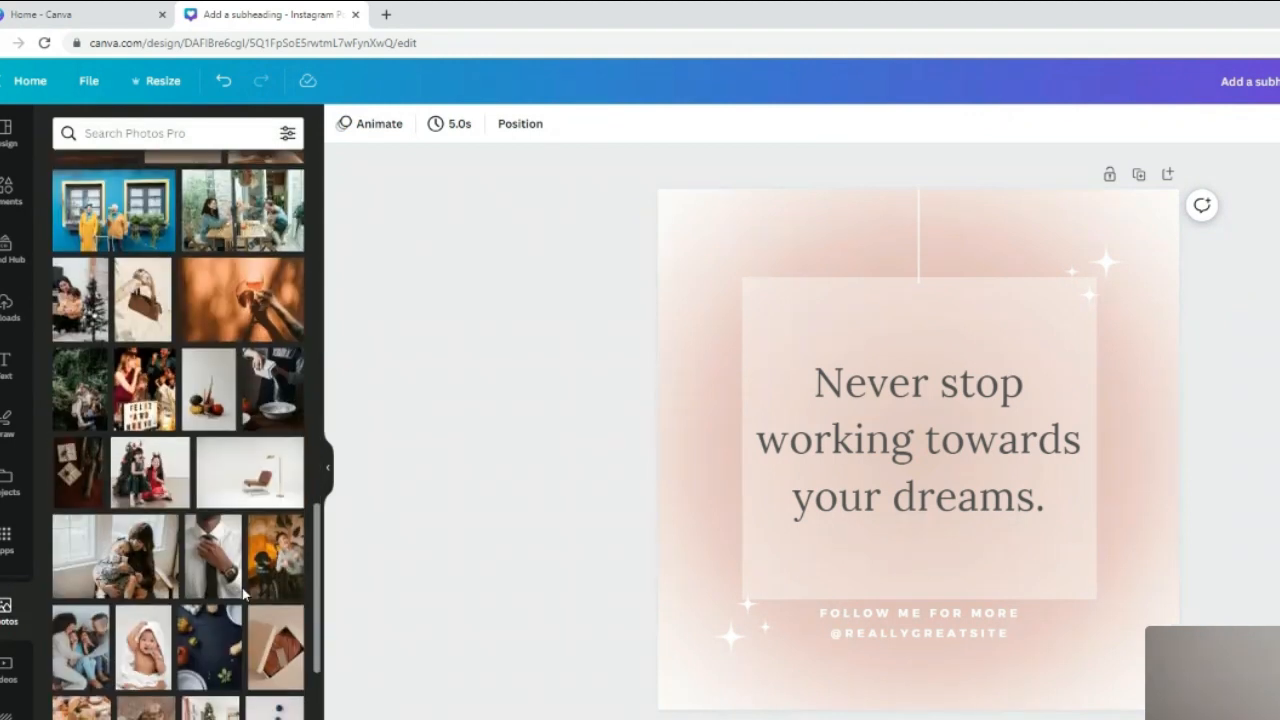
pyautogui.scroll(-2, 243, 596)
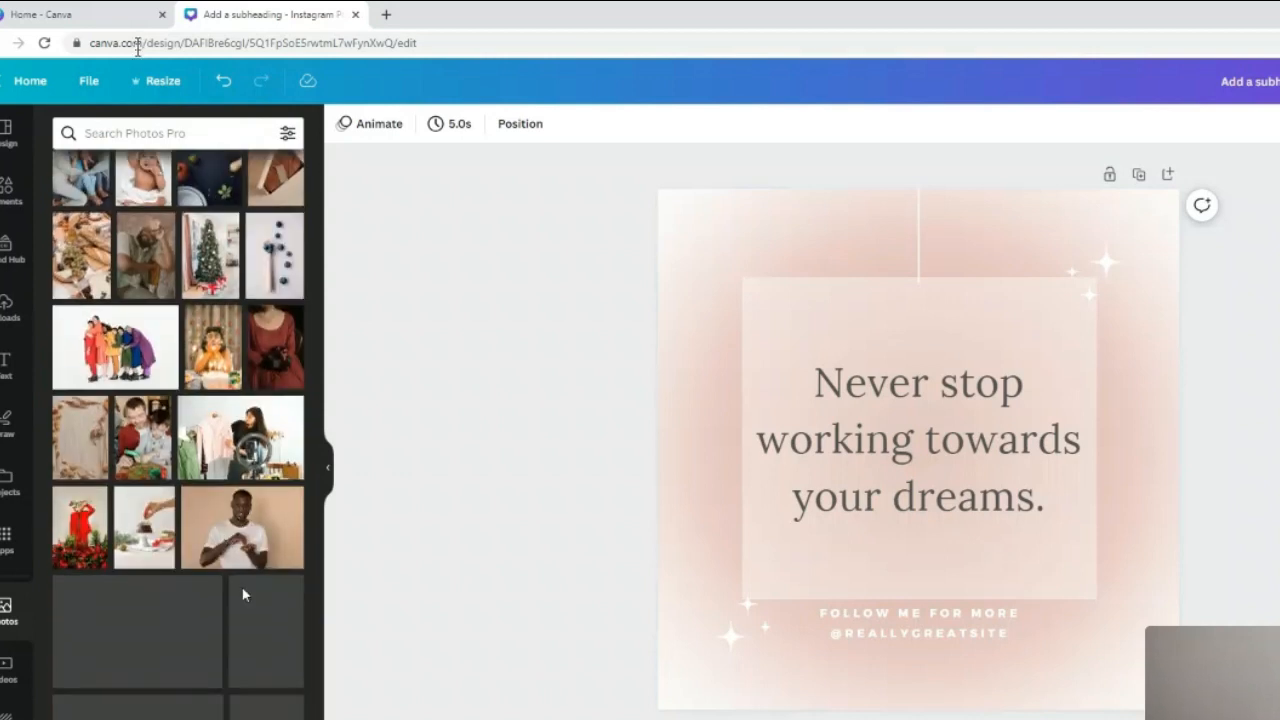
pyautogui.click(148, 130)
pyautogui.write('office')
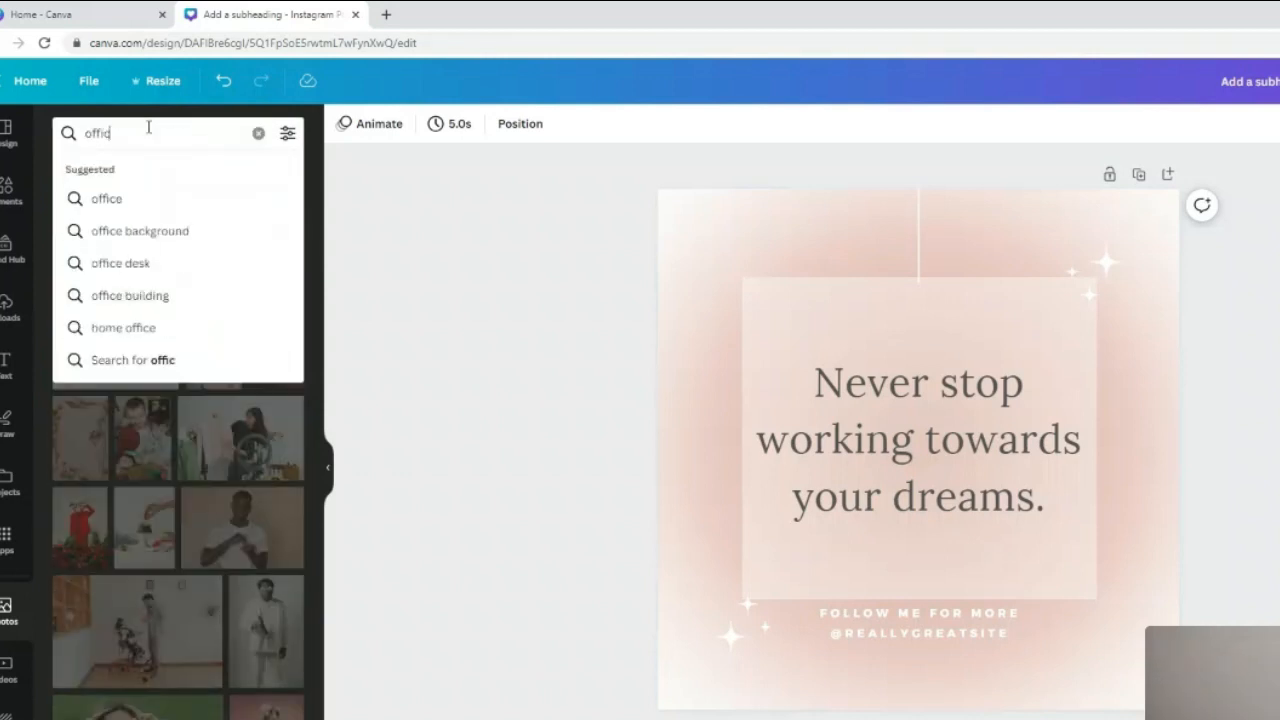
pyautogui.press('Return')
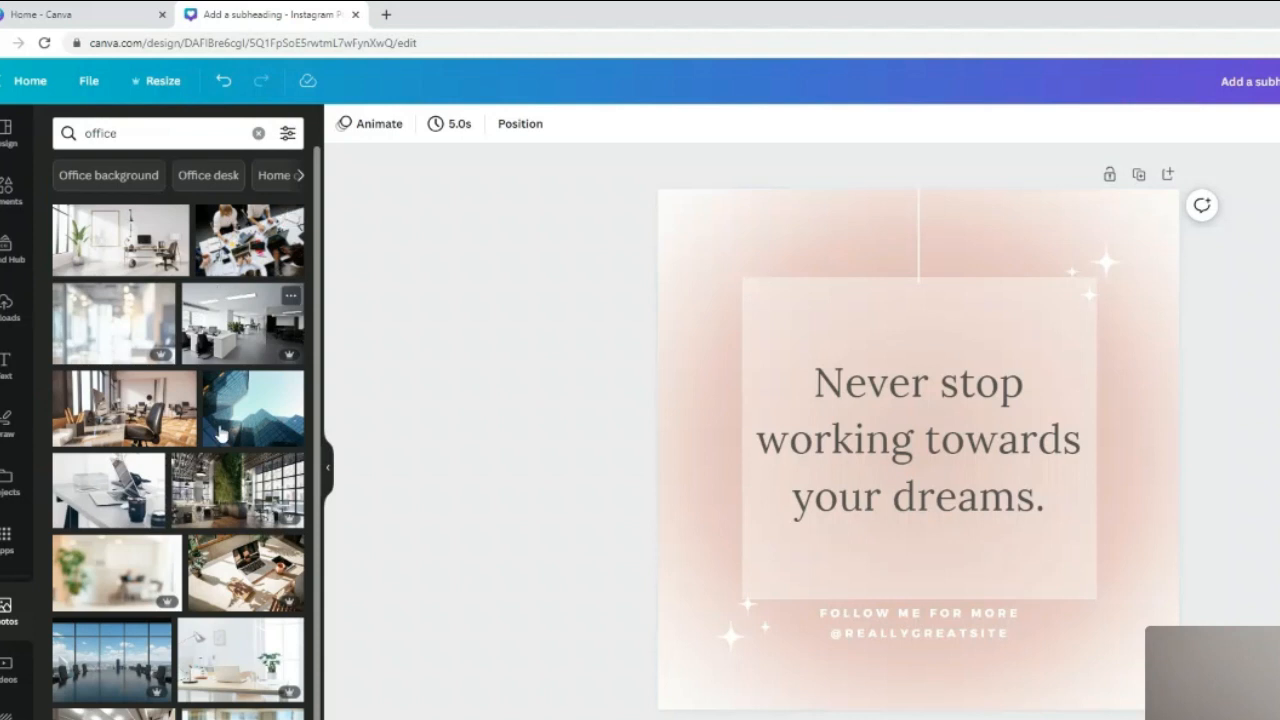
pyautogui.moveTo(210, 510); pyautogui.dragTo(688, 260)
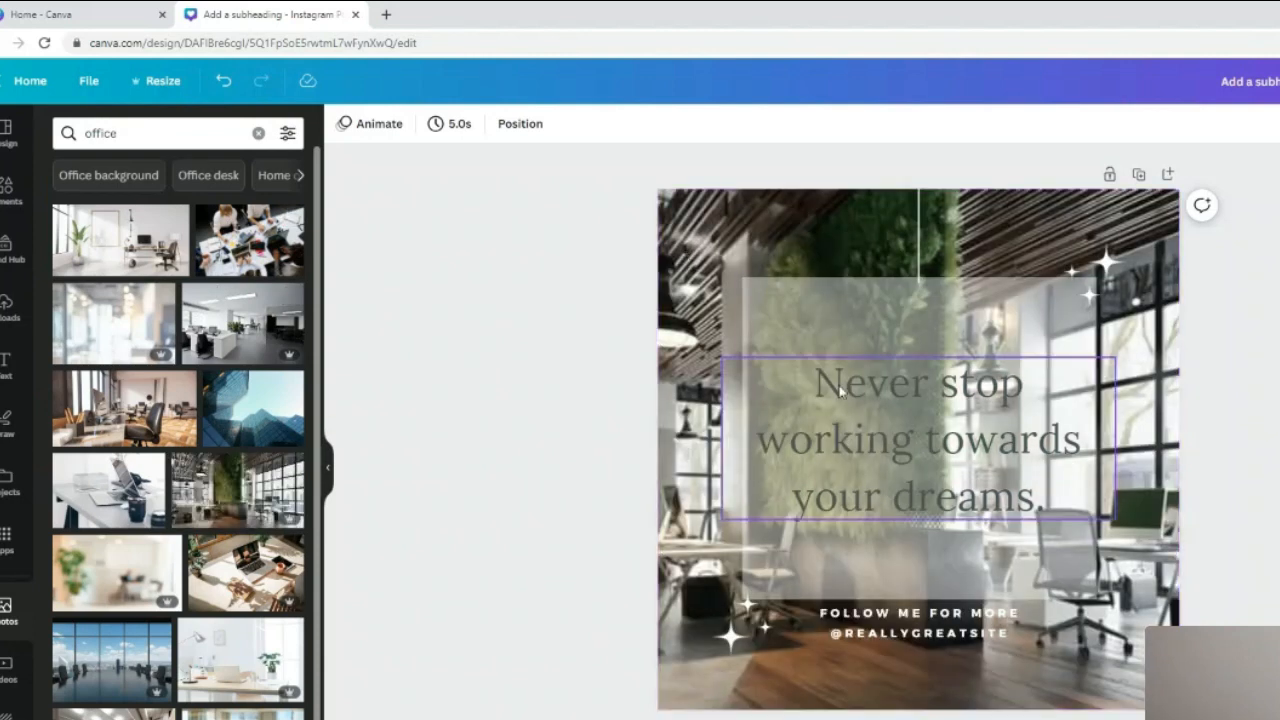
# Set the white square's transparency to 77.
pyautogui.click(876, 316)
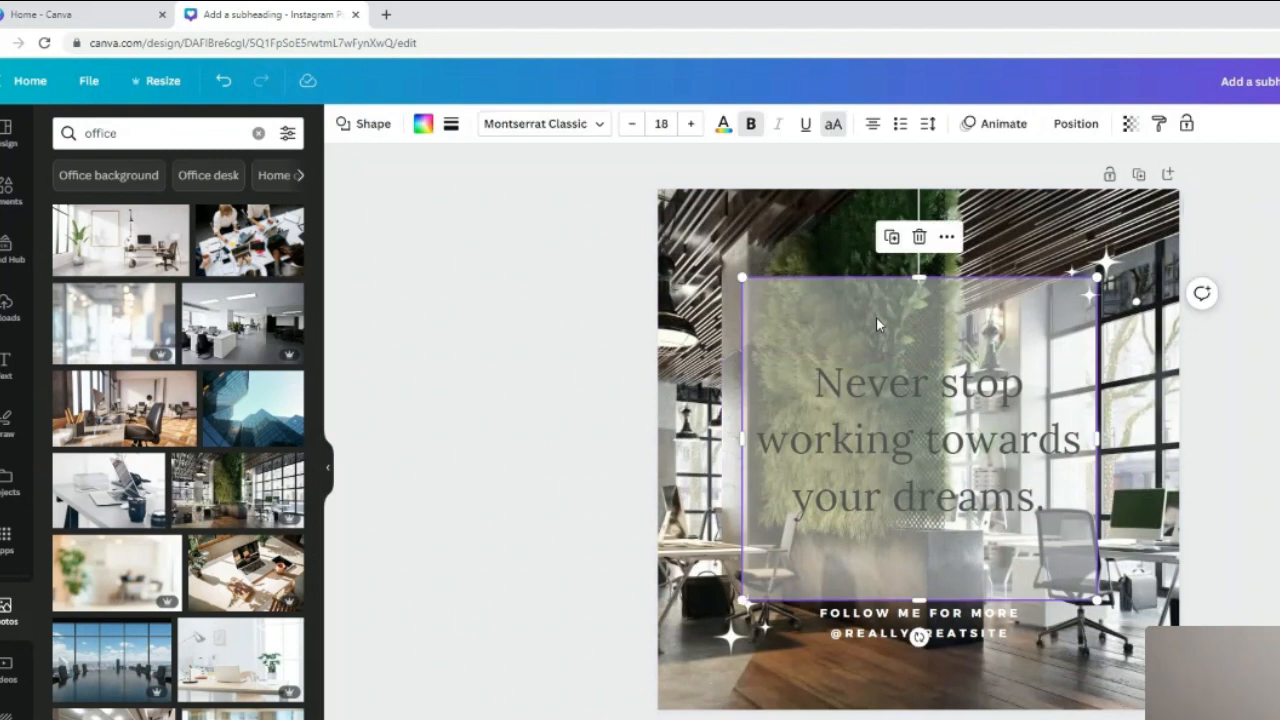
pyautogui.click(1129, 124)
pyautogui.moveTo(1042, 195); pyautogui.dragTo(1098, 210)
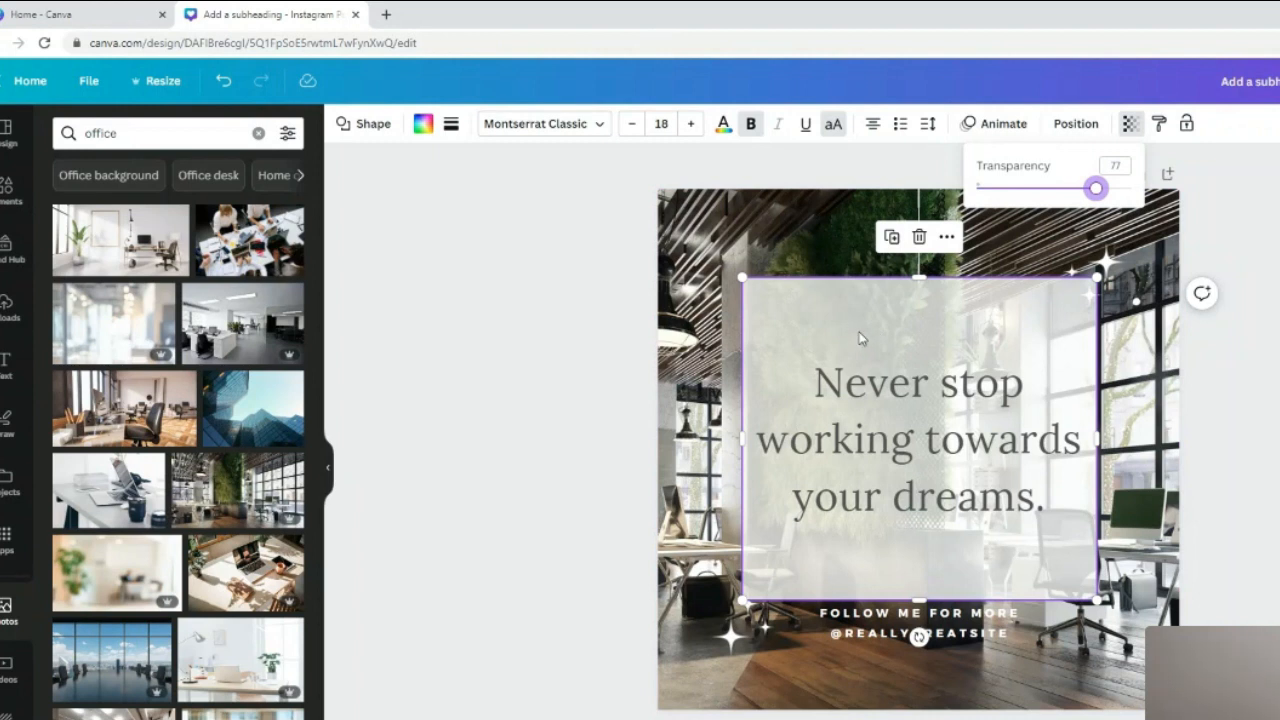
pyautogui.click(1256, 585)
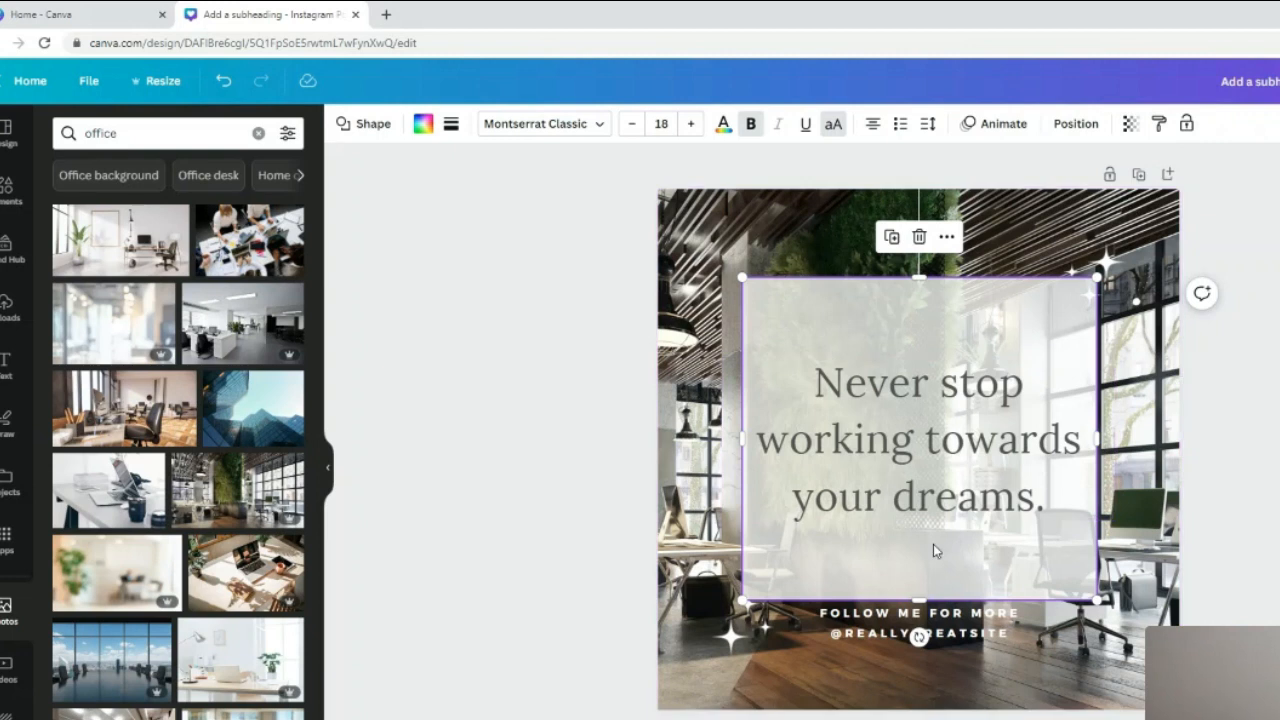
# Set the office background photo's transparency to 61 and deselect it.
pyautogui.click(1135, 688)
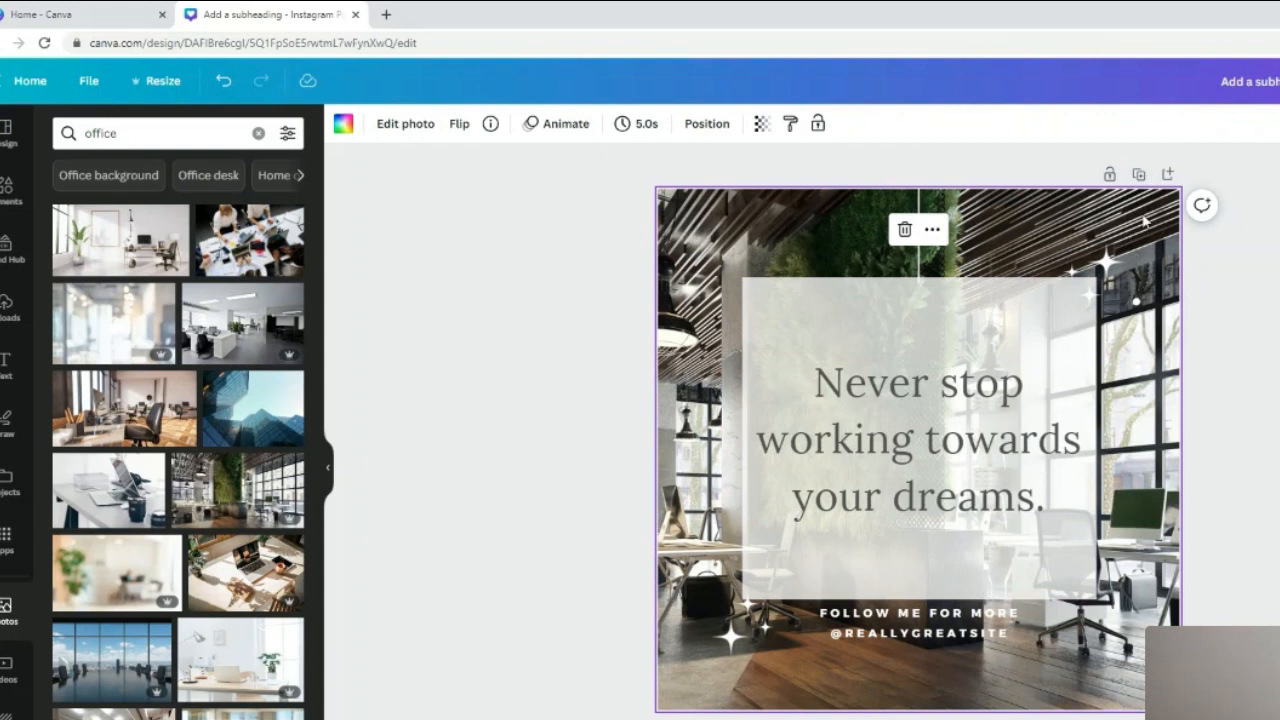
pyautogui.click(760, 126)
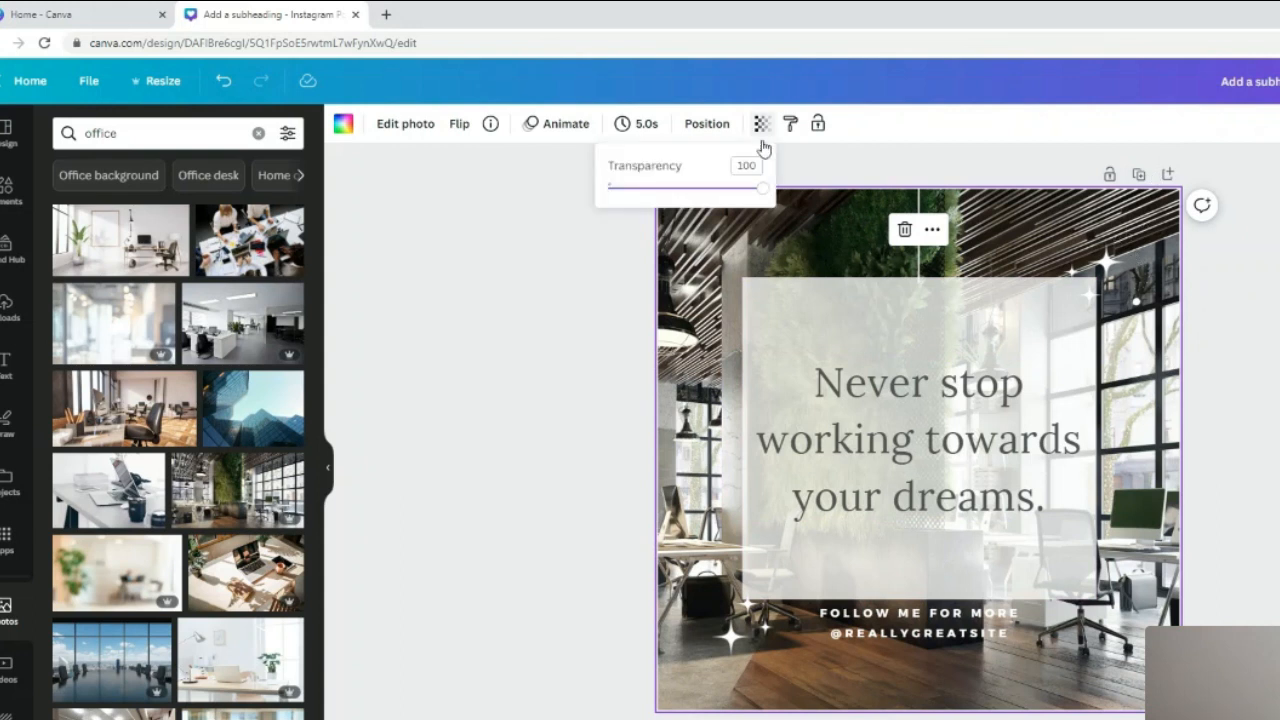
pyautogui.moveTo(762, 190); pyautogui.dragTo(704, 196)
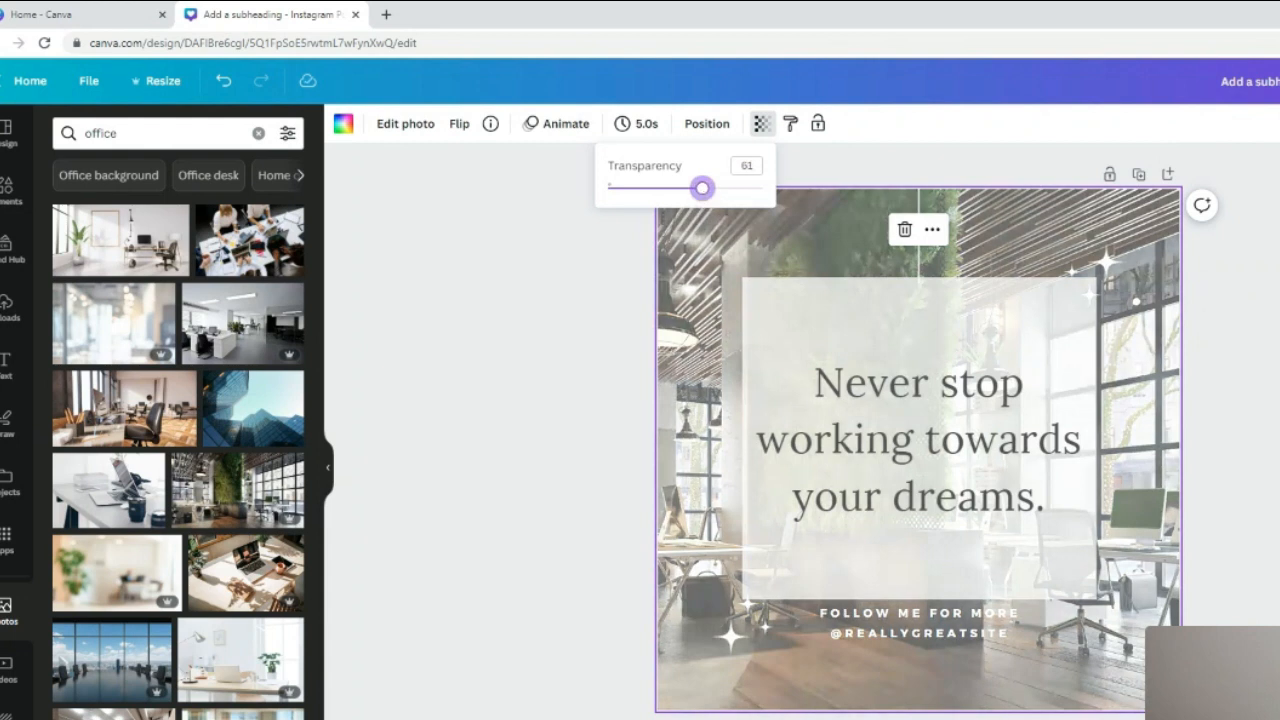
pyautogui.press('Escape')
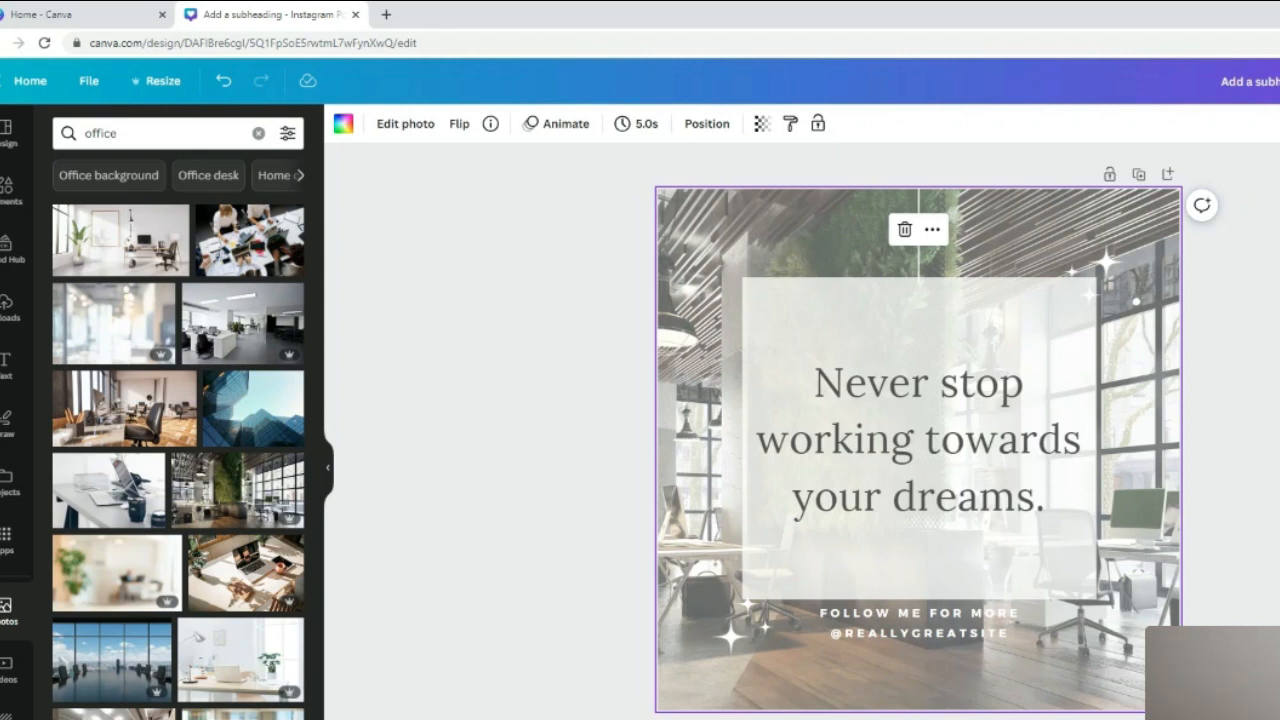
pyautogui.press('Escape')
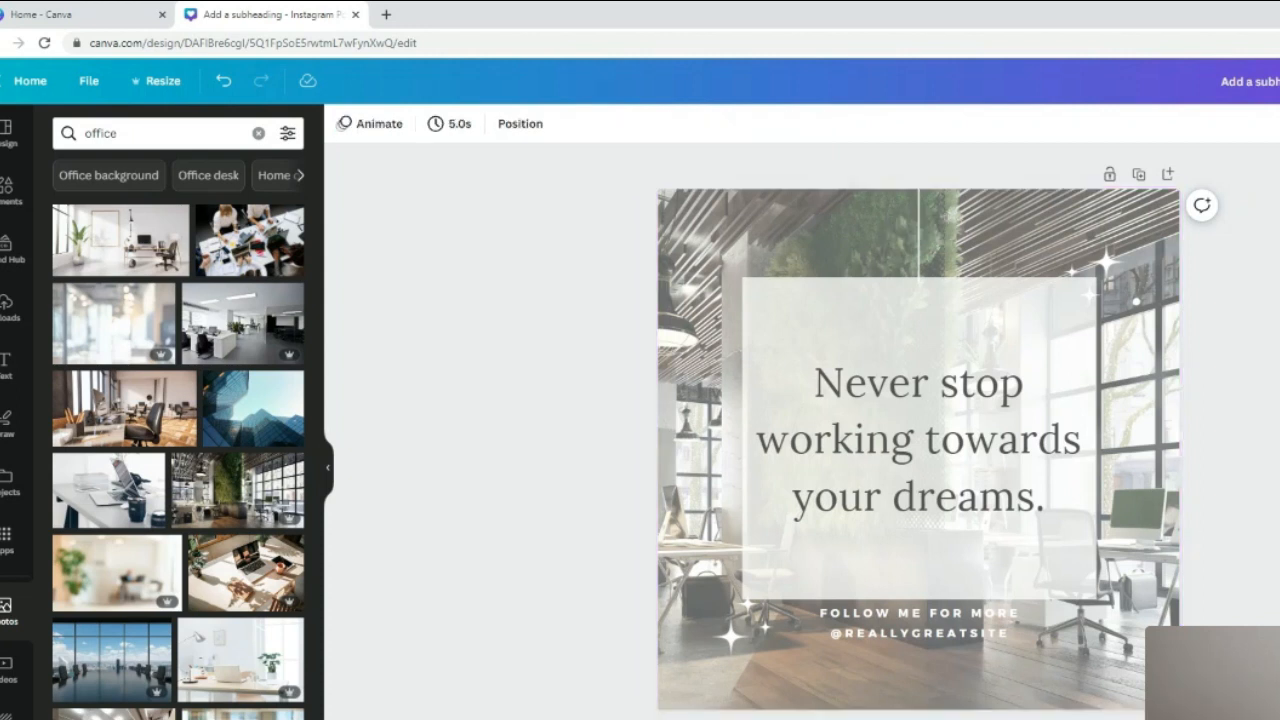
# Lock the semi-transparent white square behind the quote text so it stays in place.
pyautogui.click(938, 270)
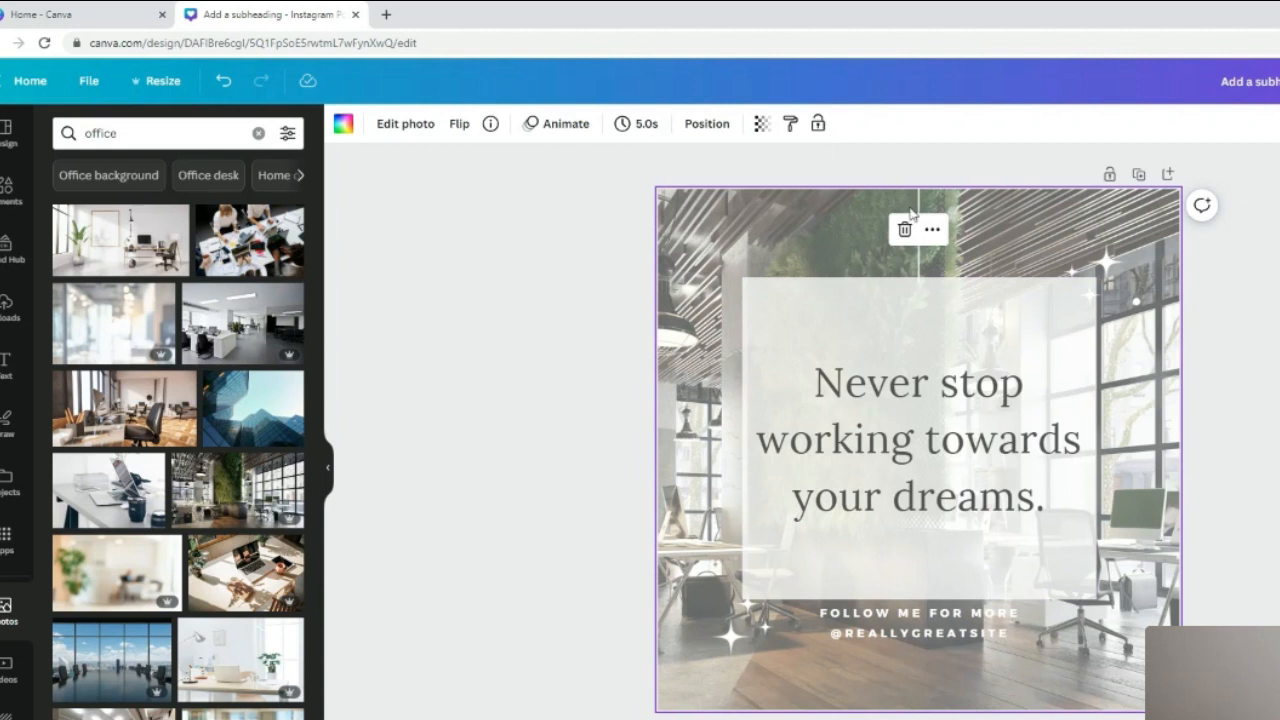
pyautogui.click(1028, 325)
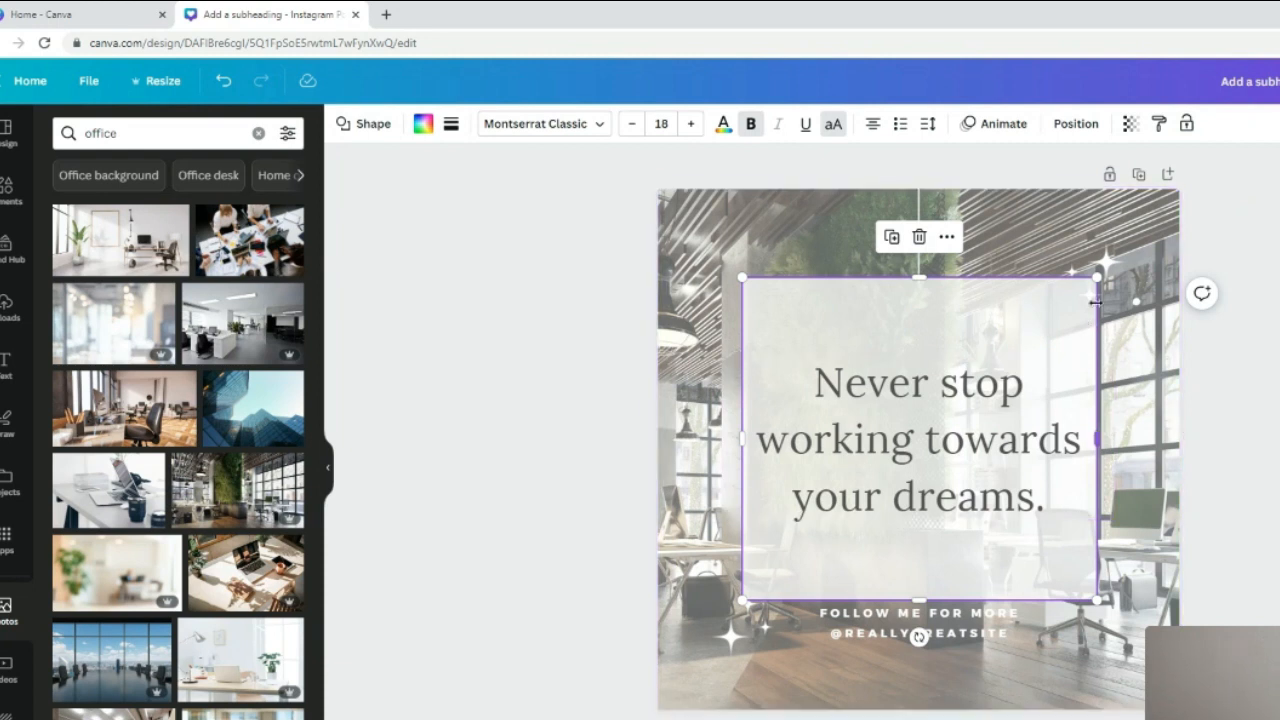
pyautogui.click(1075, 278)
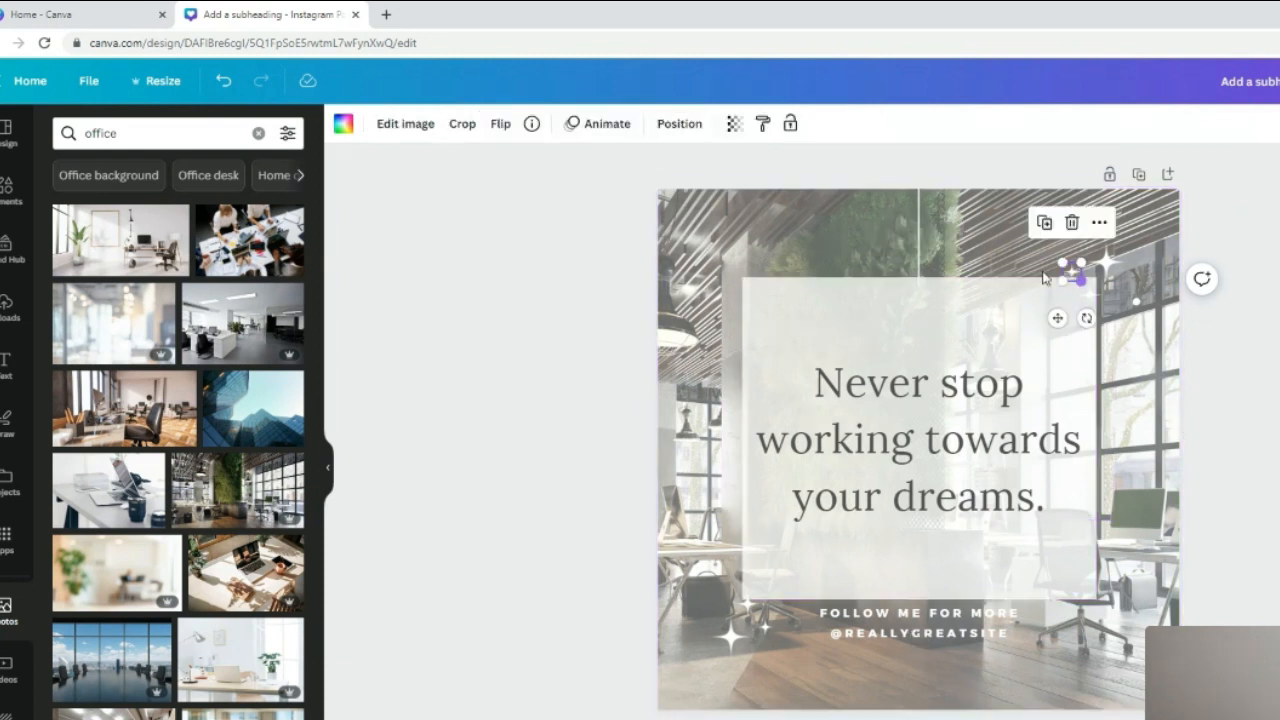
pyautogui.click(1000, 330)
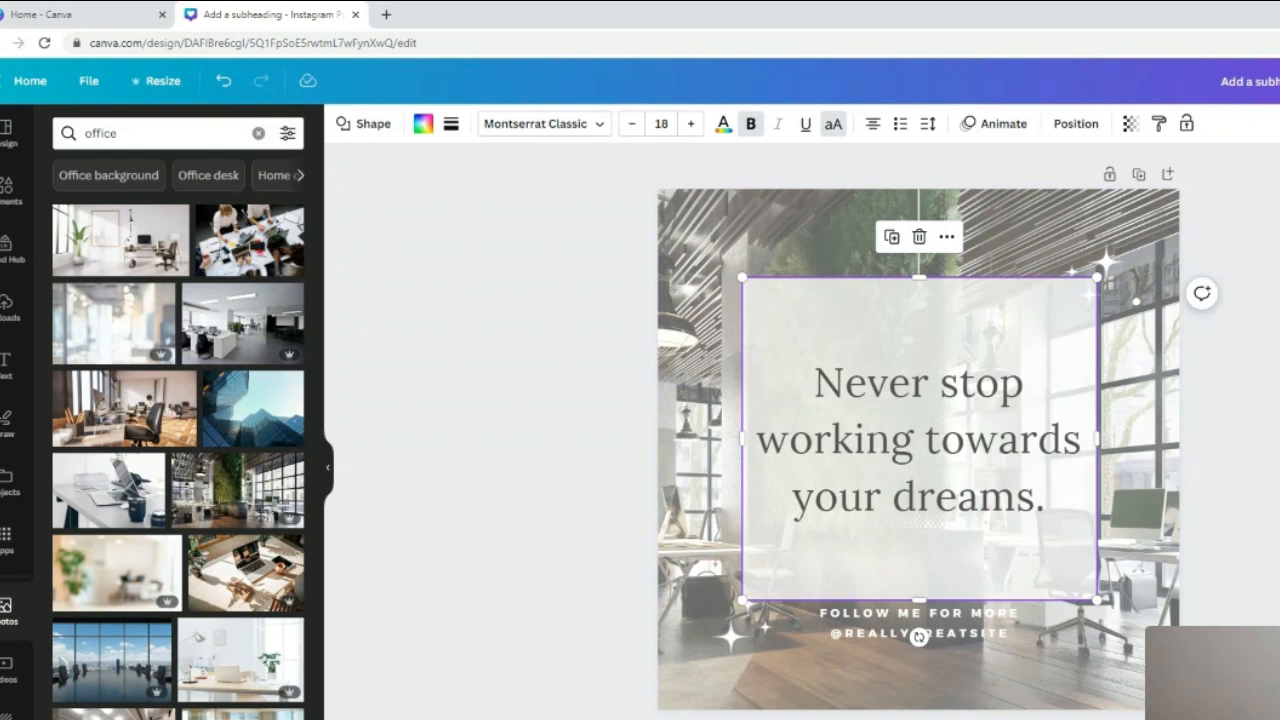
pyautogui.click(1242, 240)
pyautogui.click(1005, 286)
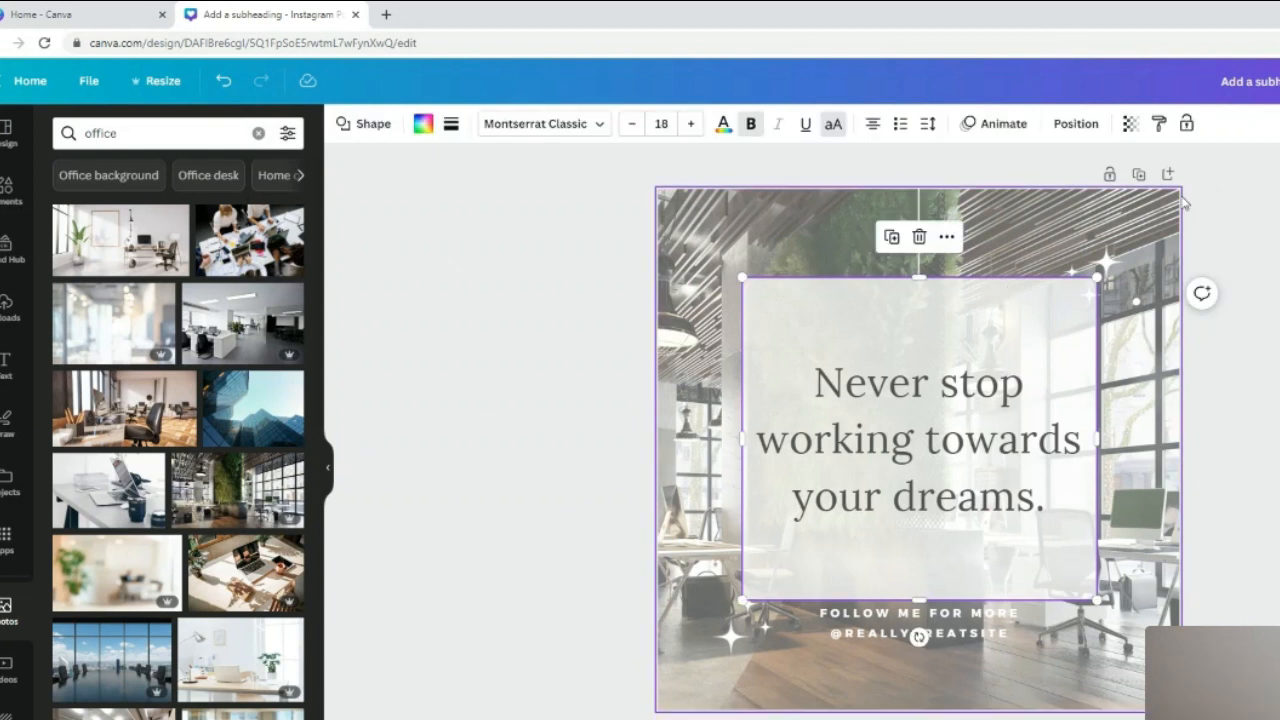
pyautogui.click(1187, 130)
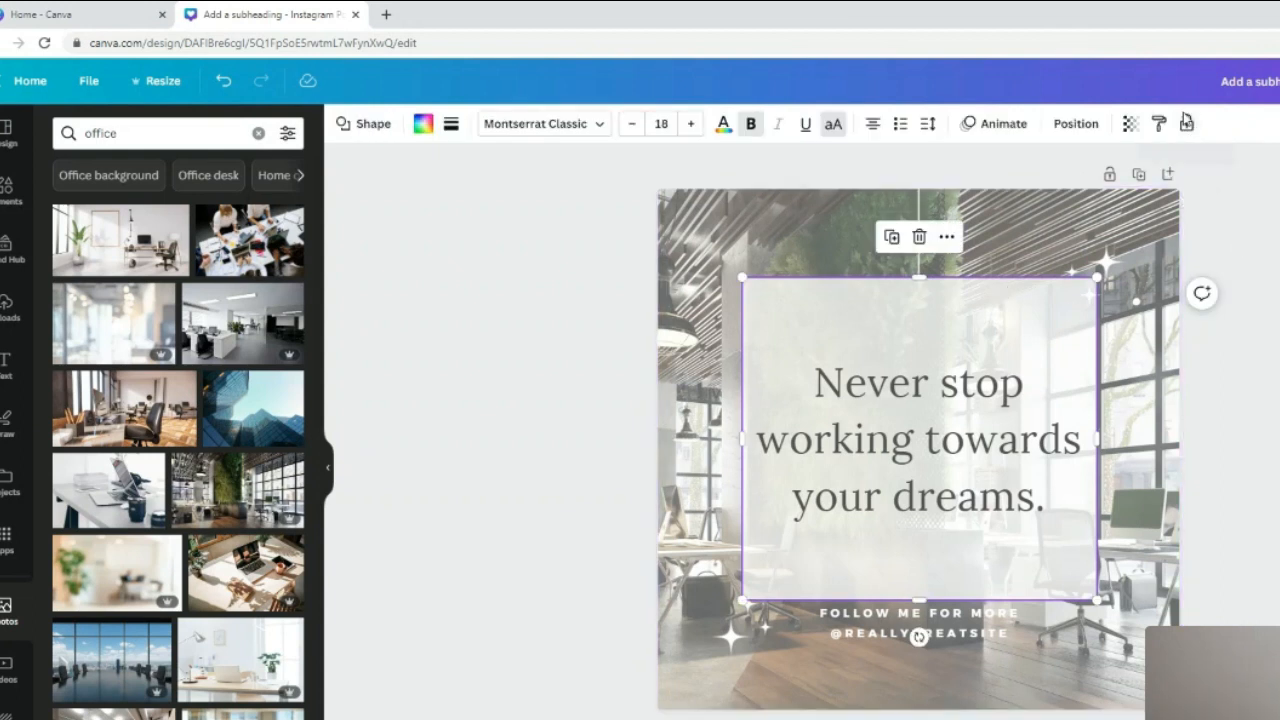
pyautogui.click(1187, 124)
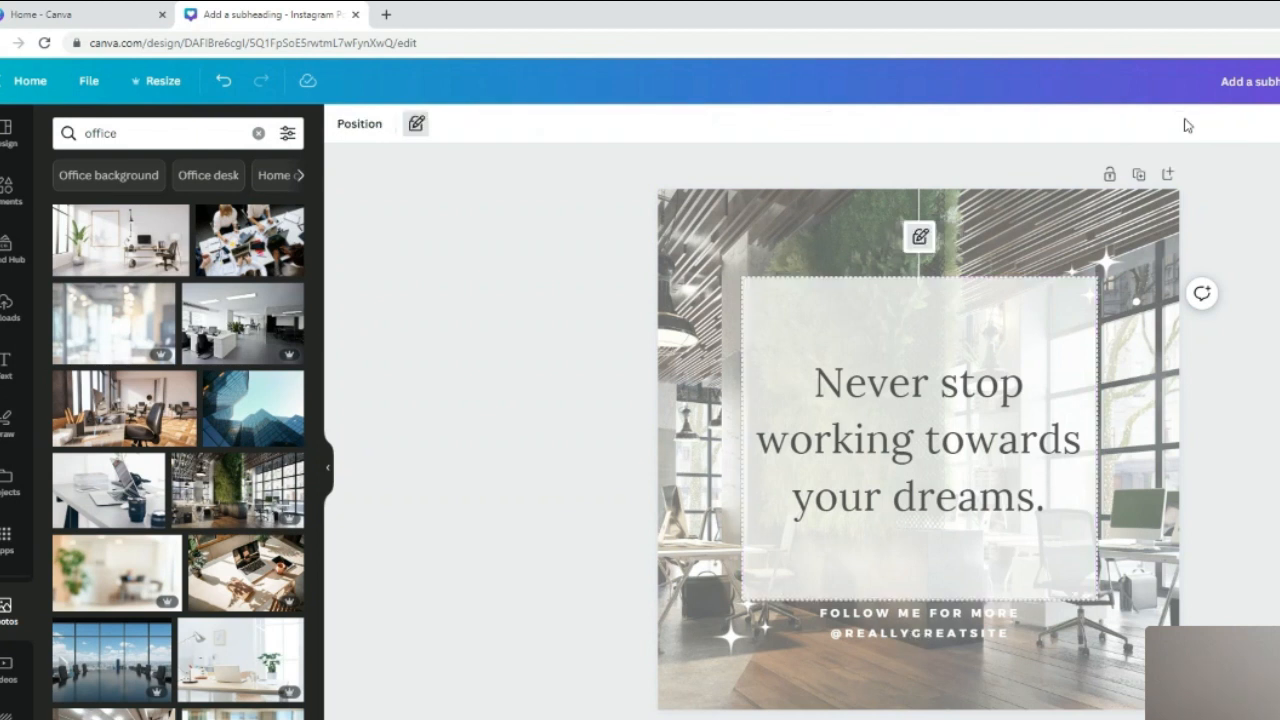
# Select the three sparkles around the white square's upper-right corner together and move them slightly to the left.
pyautogui.click(1131, 330)
pyautogui.moveTo(1131, 330); pyautogui.dragTo(1040, 218)
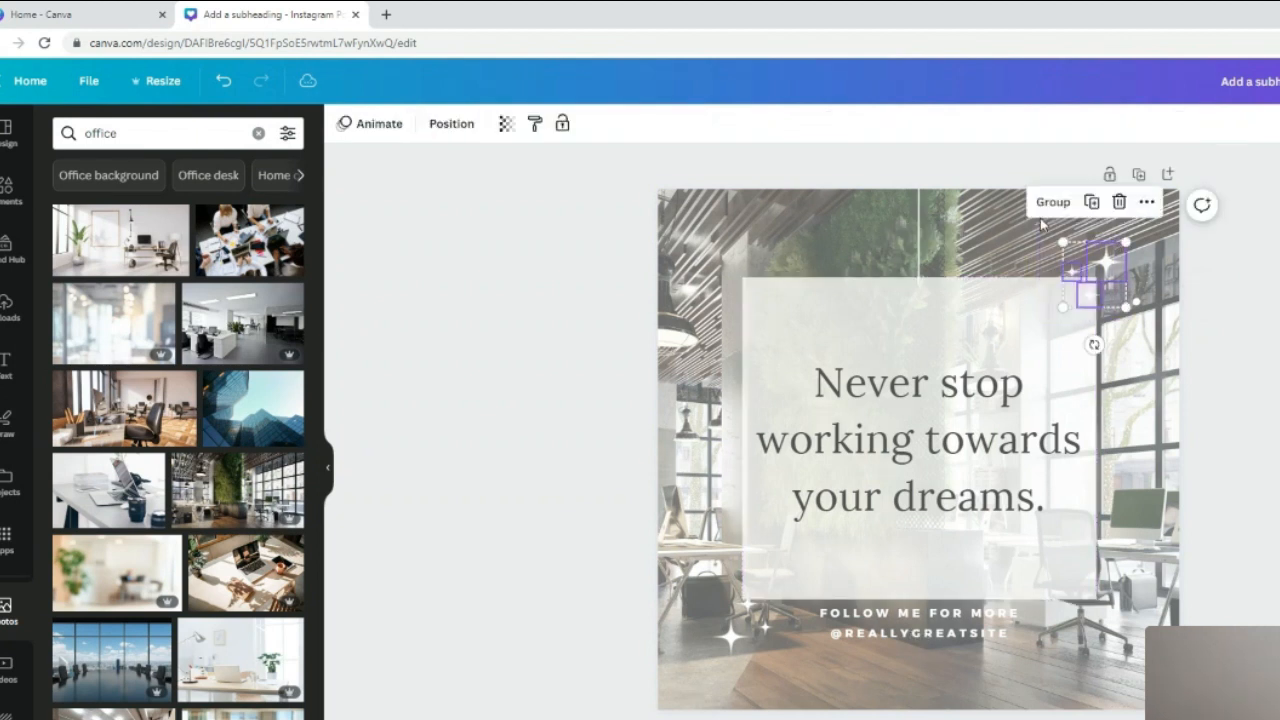
pyautogui.moveTo(1104, 275)
pyautogui.mouseDown()
pyautogui.moveTo(1024, 283)
pyautogui.moveTo(1073, 288)
pyautogui.moveTo(1125, 268)
pyautogui.moveTo(1100, 278)
pyautogui.mouseUp()
# Try to drag the locked white square, then unlock it, move it slightly to the left and deselect it.
pyautogui.moveTo(1013, 322); pyautogui.dragTo(903, 229)
pyautogui.click(1008, 314)
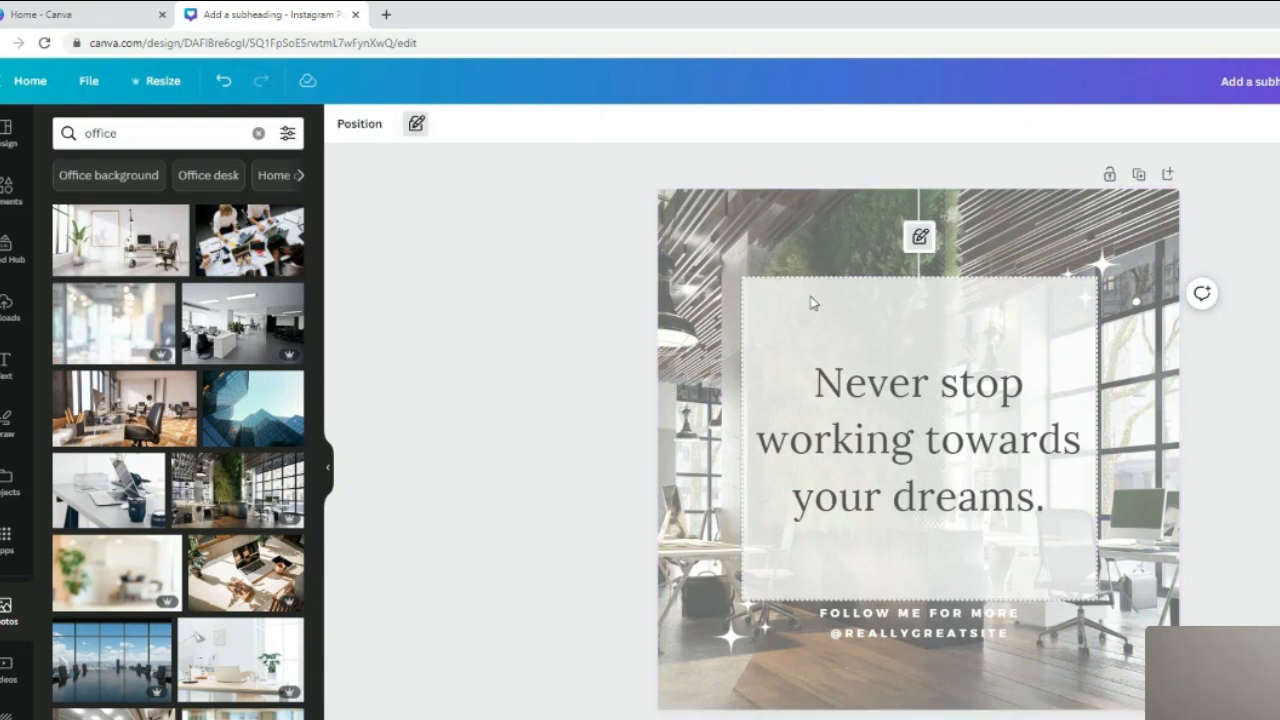
pyautogui.click(925, 240)
pyautogui.click(928, 242)
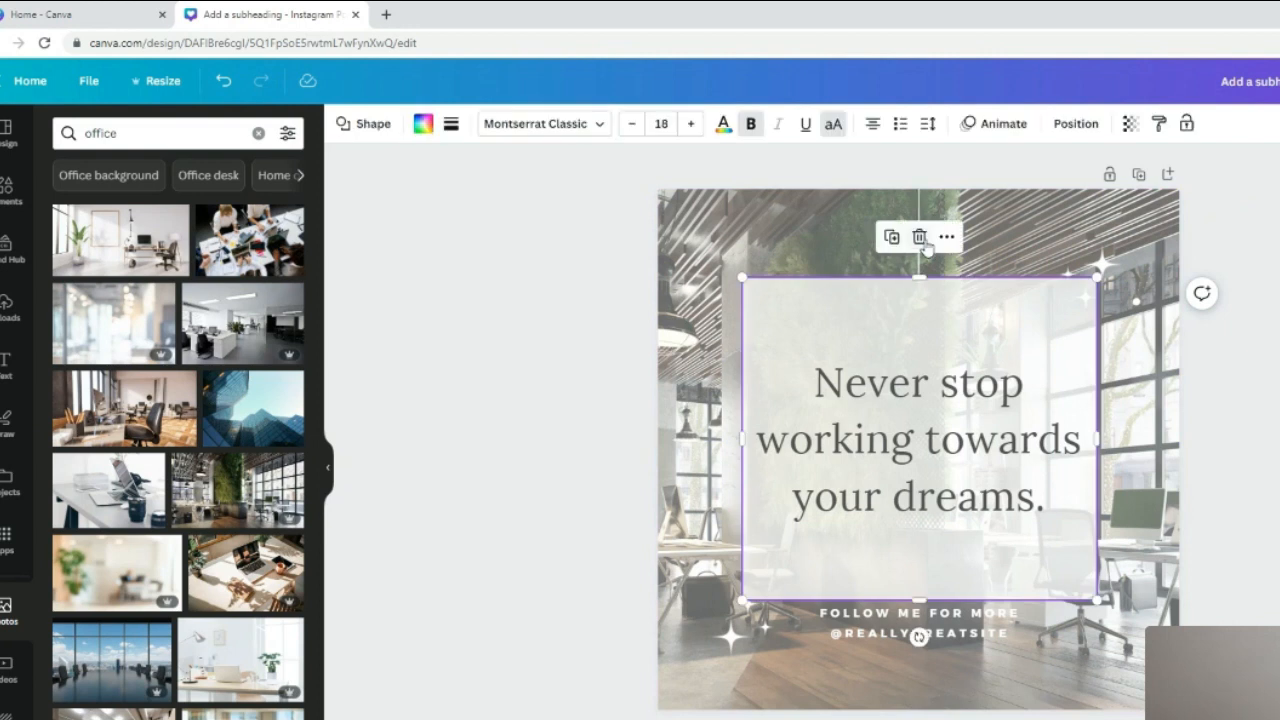
pyautogui.click(1254, 337)
pyautogui.moveTo(1051, 327); pyautogui.dragTo(1050, 328)
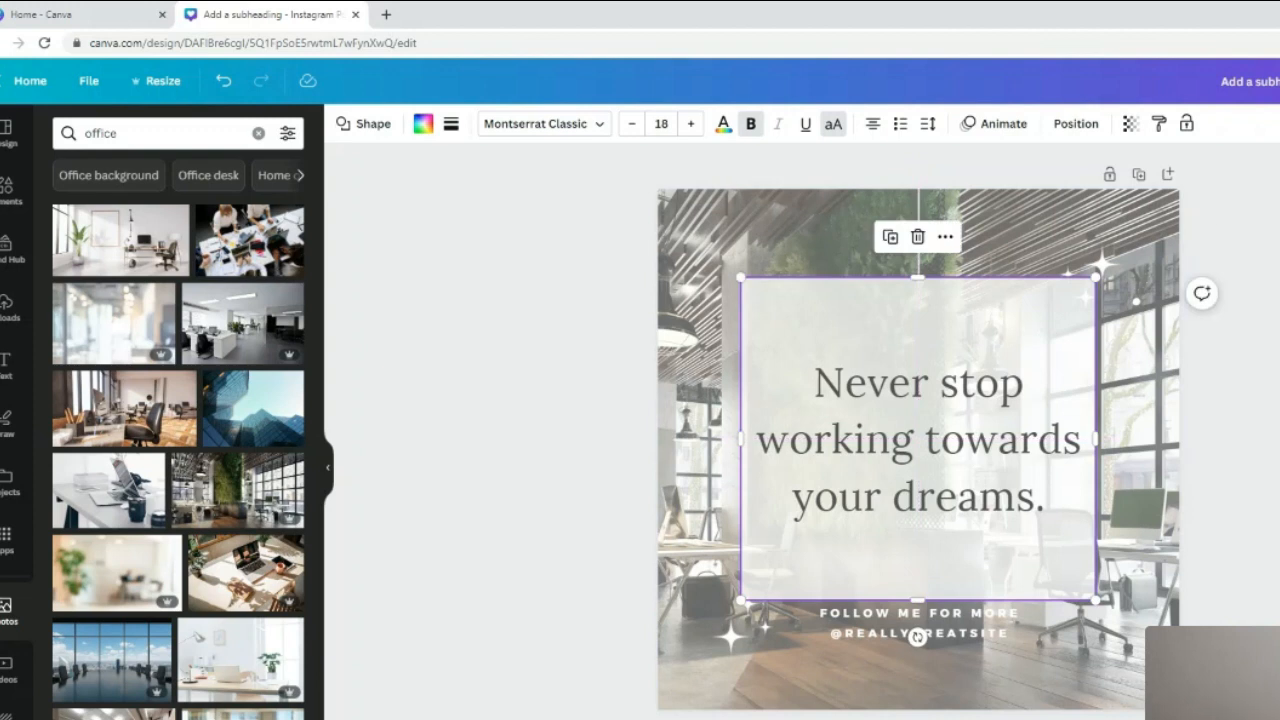
pyautogui.click(1266, 510)
pyautogui.scroll(-3, 180, 500)
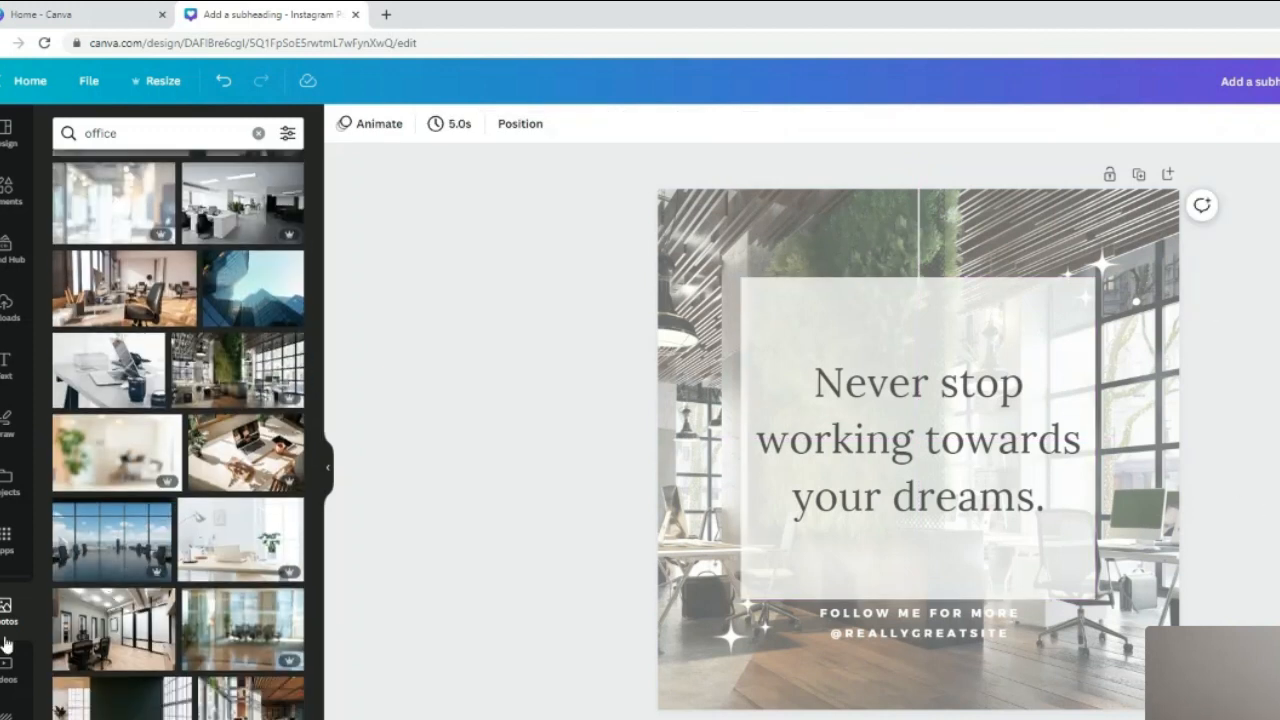
pyautogui.scroll(4, 82, 659)
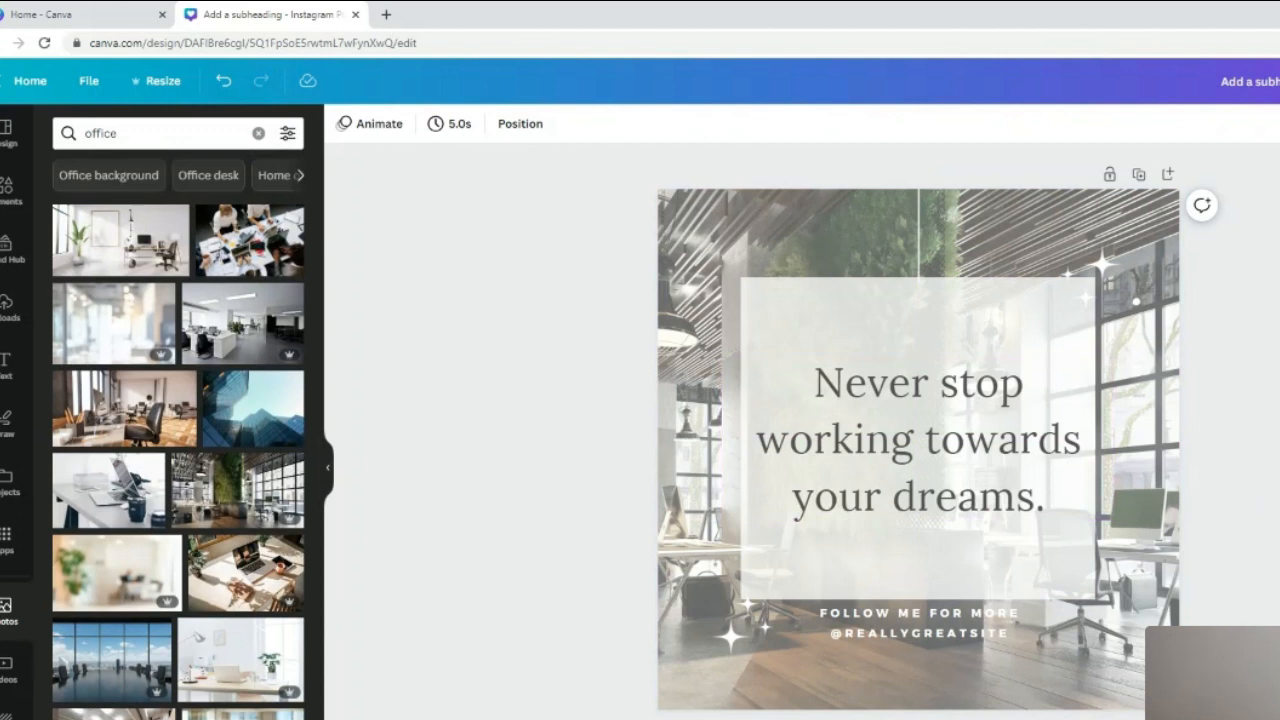